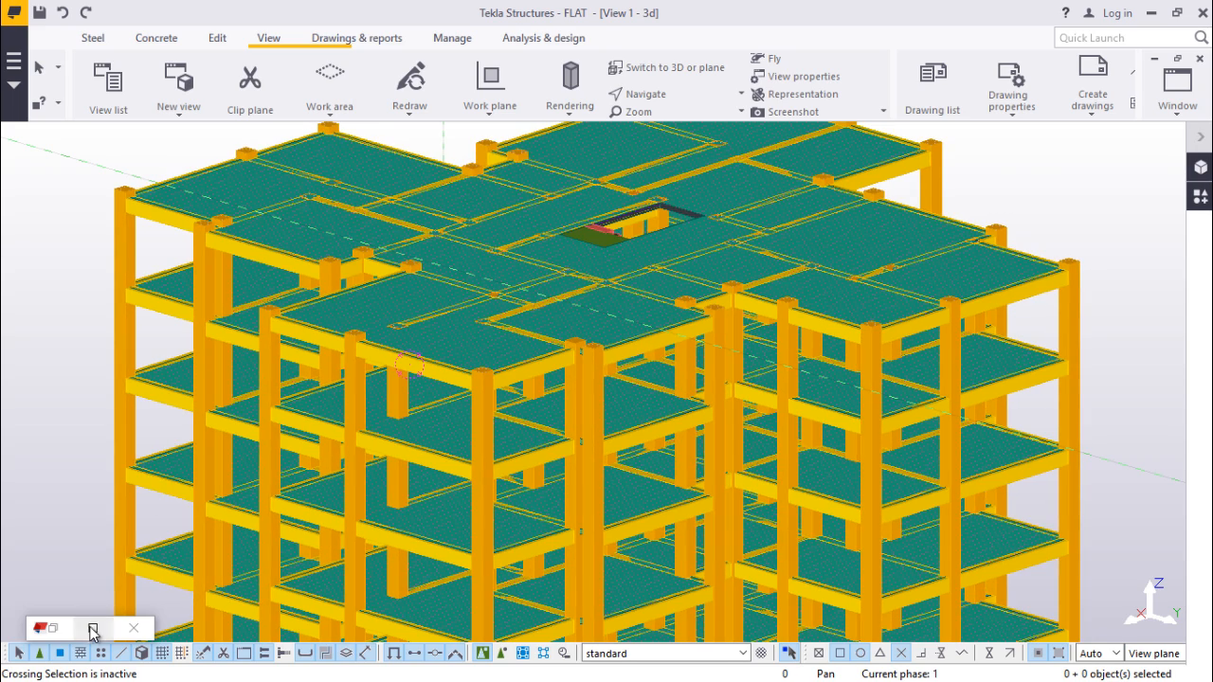
Open the SLAB cast unit drawing [CS.2 - 1] from the drawing list and minimize the list
click(93, 627)
double_click(468, 127)
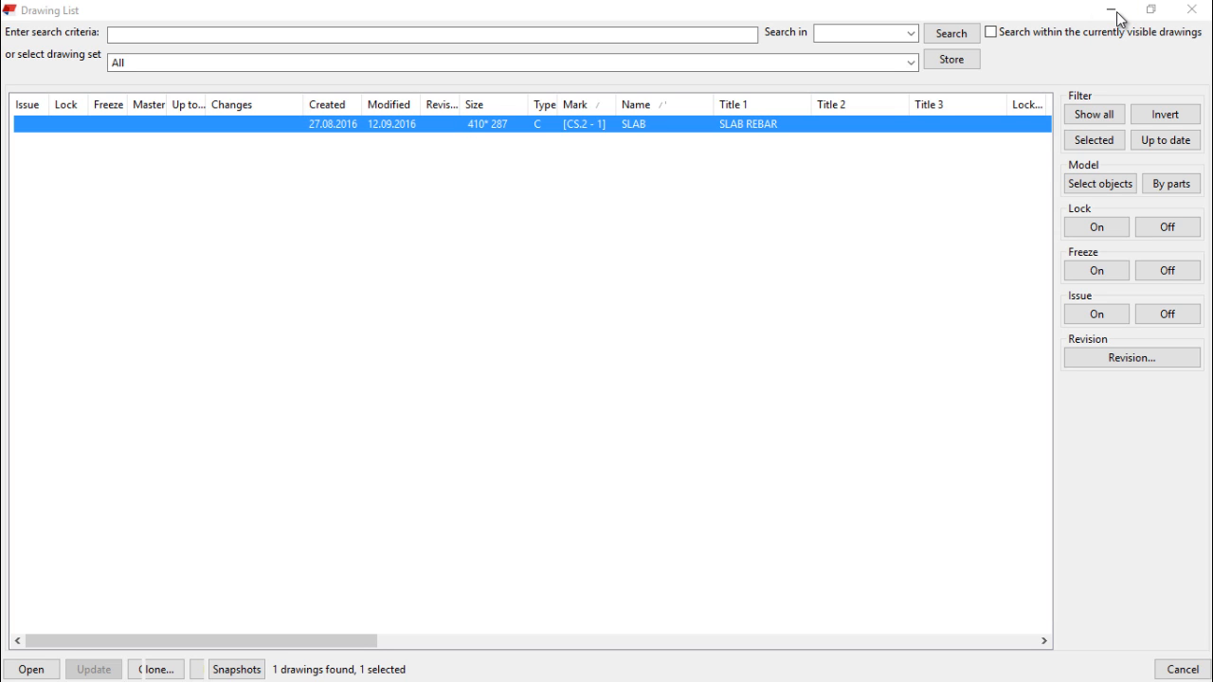
click(1113, 11)
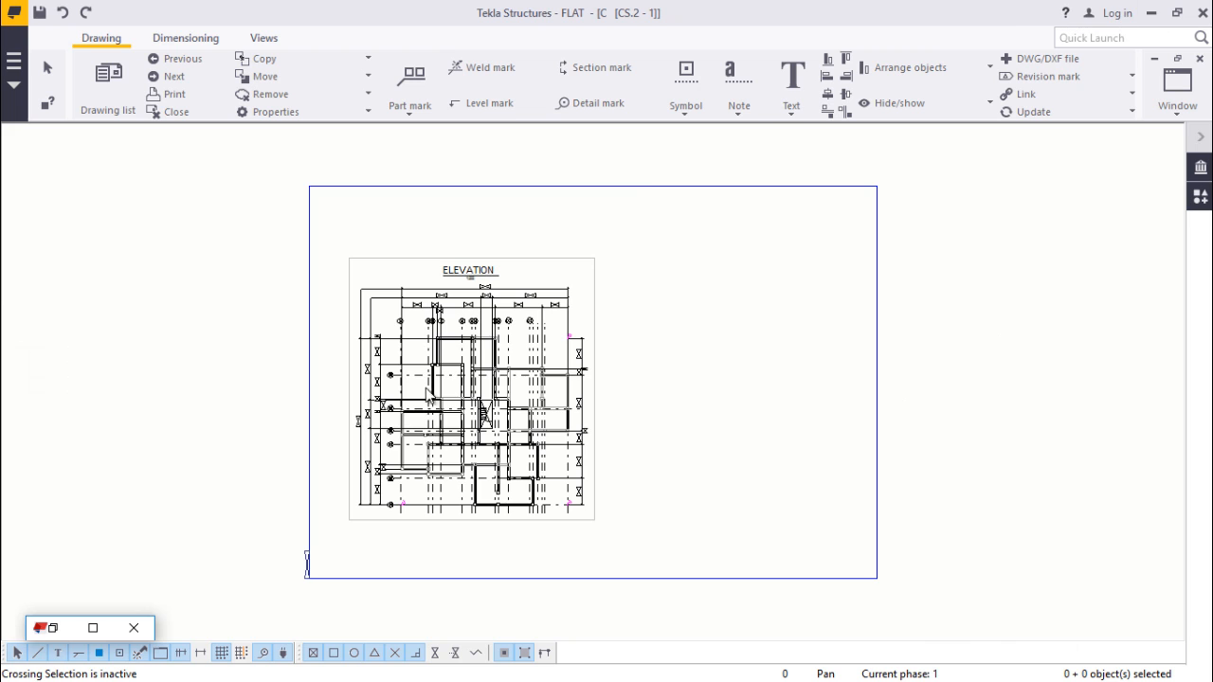
Examine the slab's elevation view with its grids and dimensions, and how it sits on the drawing sheet
scroll(428, 399, up, 3)
scroll(446, 427, down, 3)
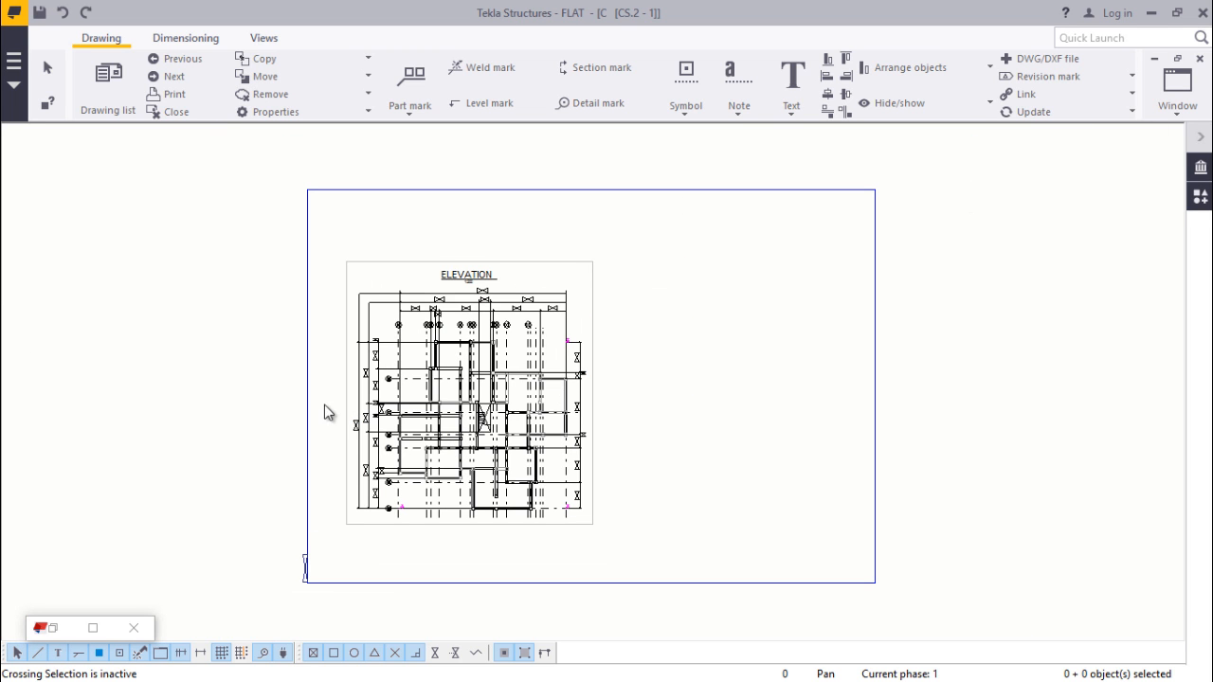
scroll(459, 417, up, 2)
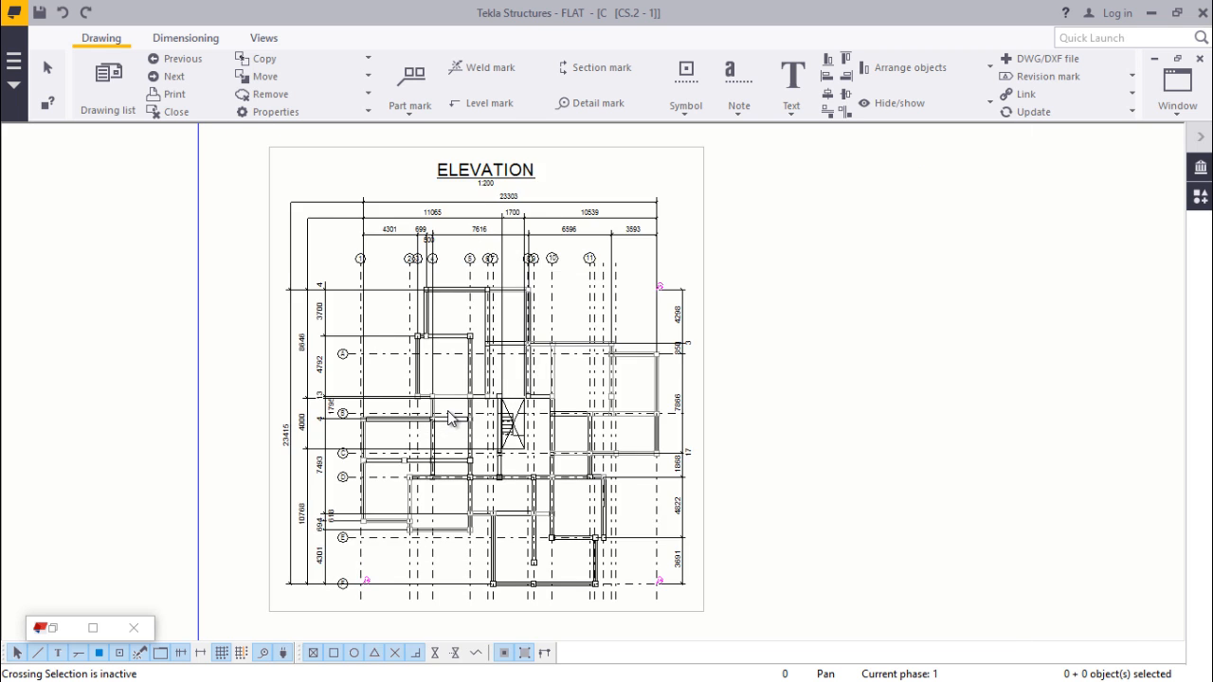
scroll(452, 419, down, 2)
scroll(495, 374, down, 1)
scroll(484, 384, up, 1)
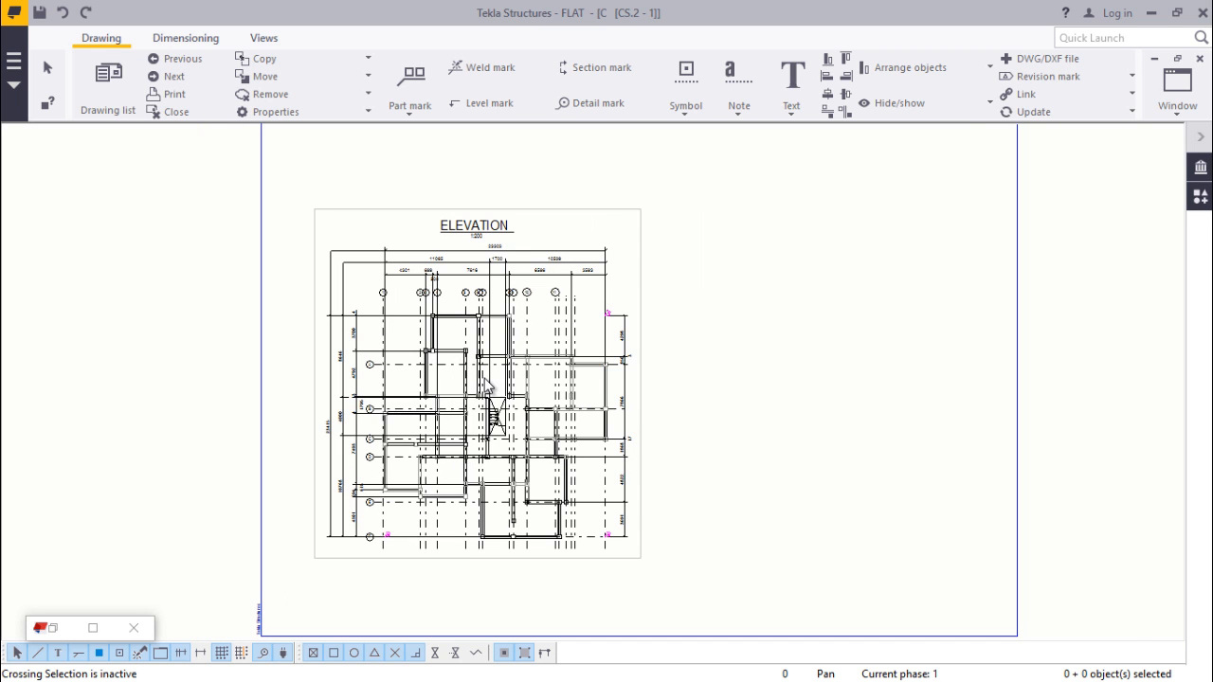
scroll(484, 384, up, 2)
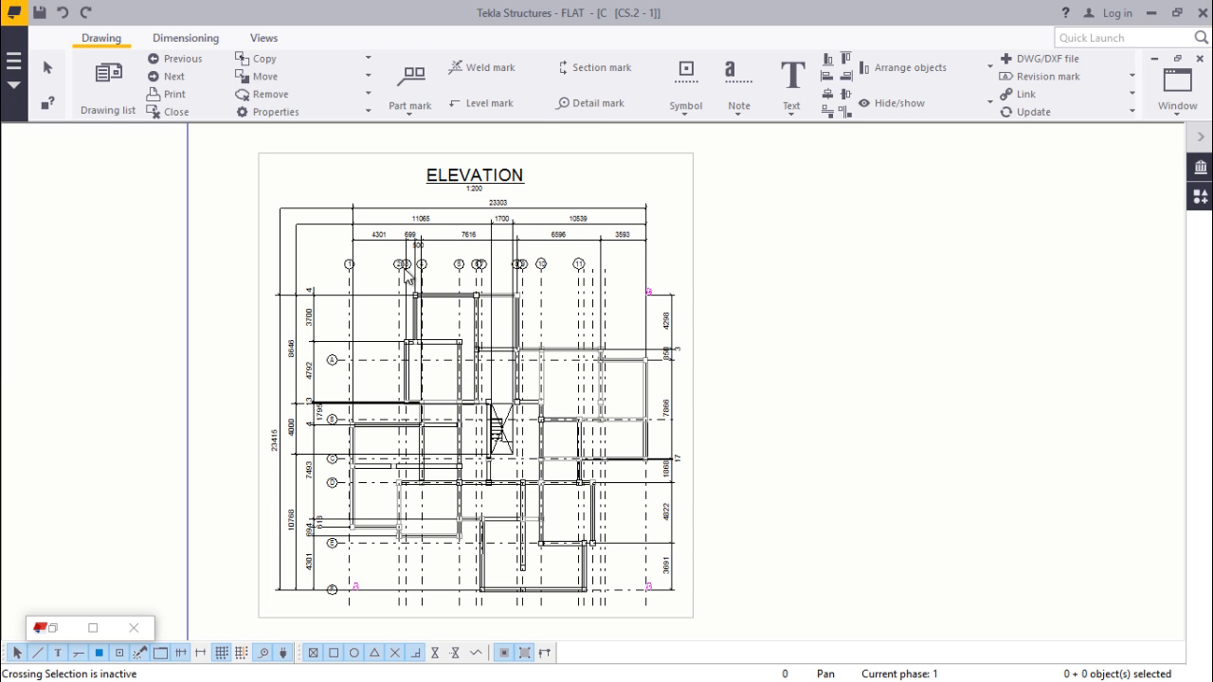
scroll(453, 365, down, 2)
scroll(455, 369, down, 1)
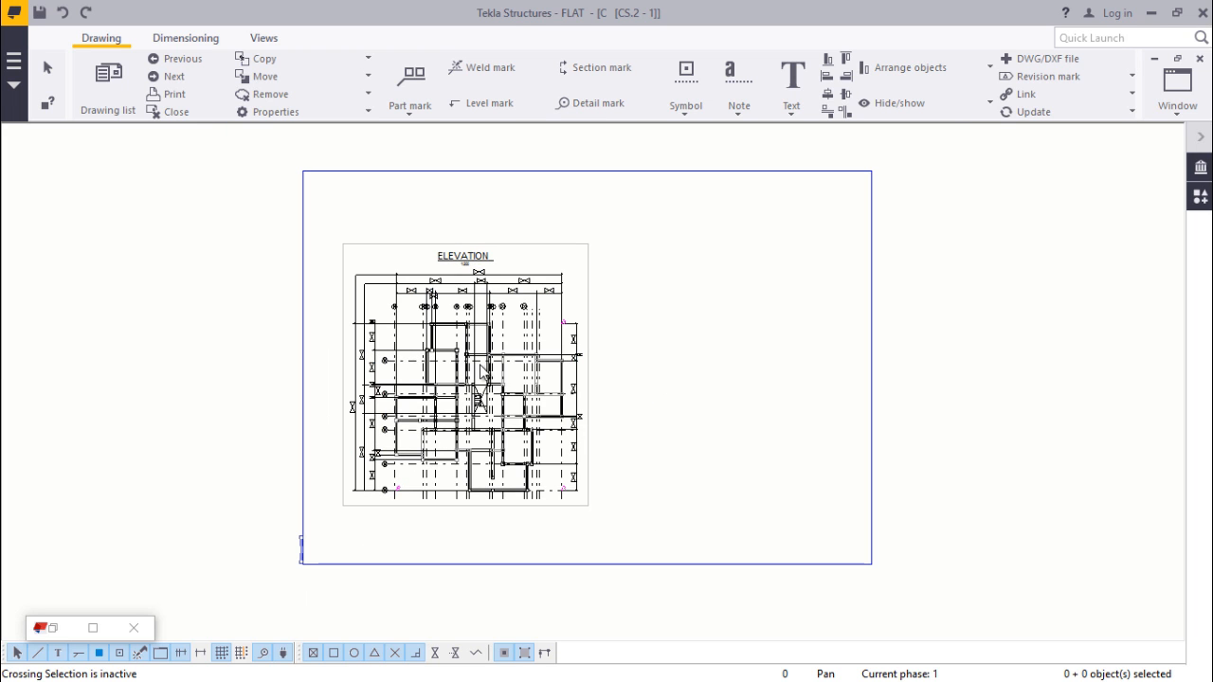
scroll(484, 379, up, 1)
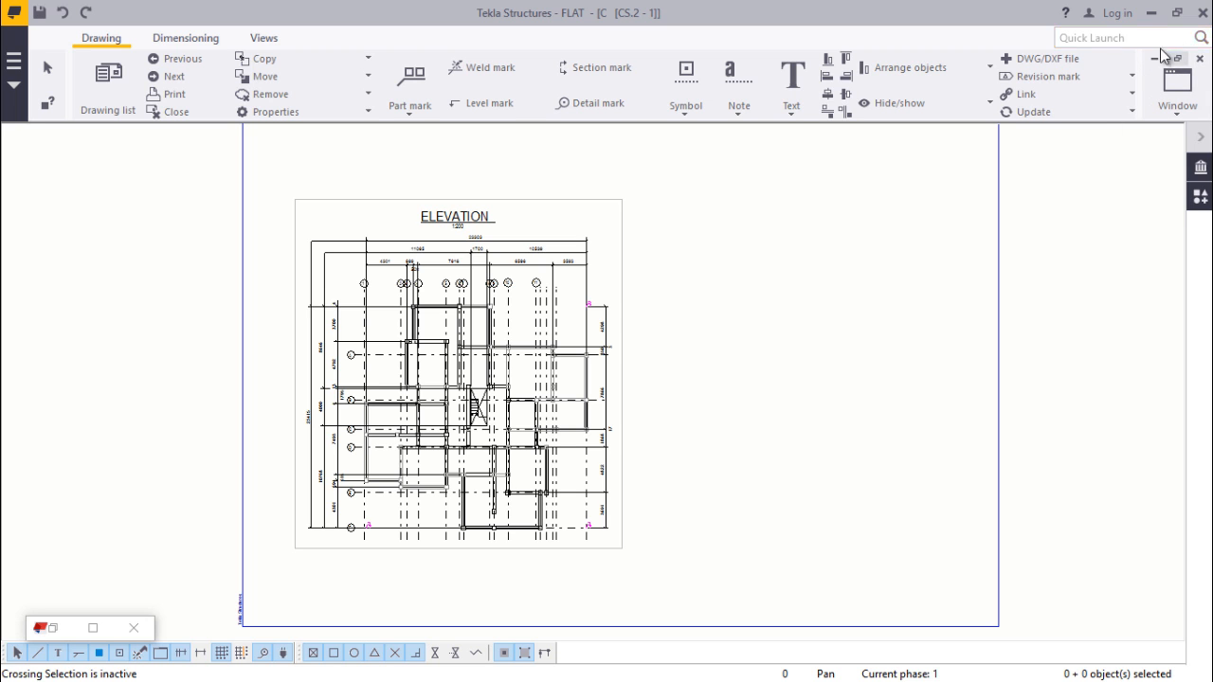
click(1149, 17)
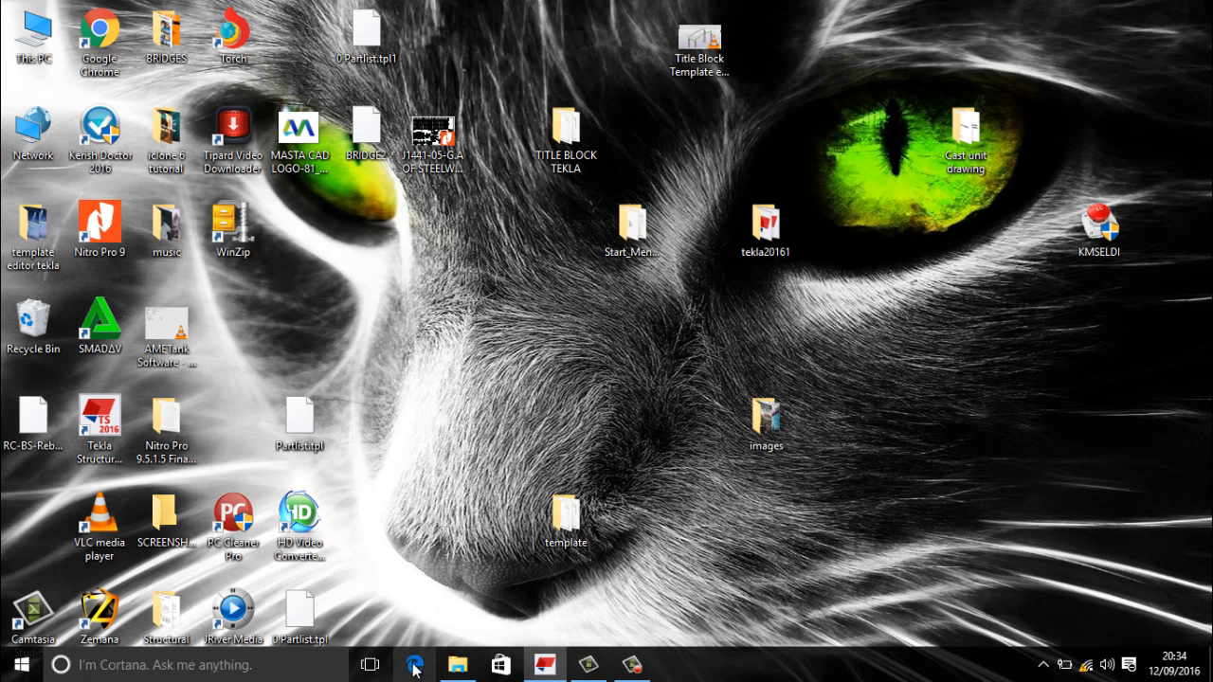
click(543, 669)
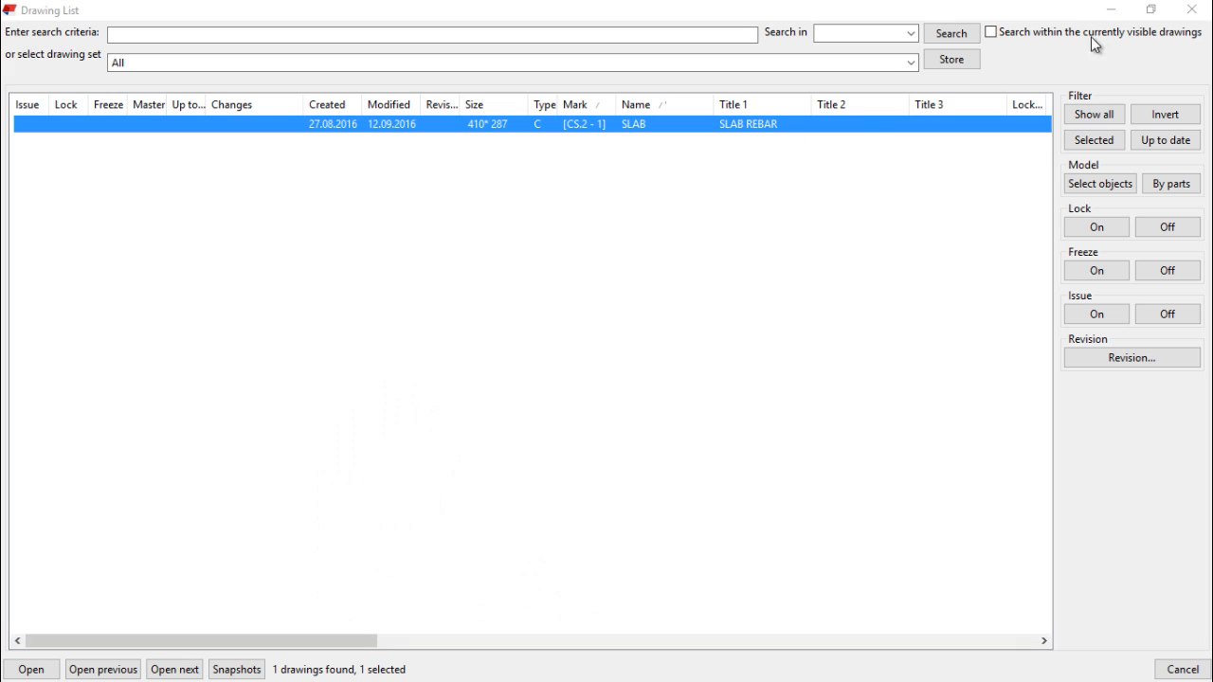
click(1111, 10)
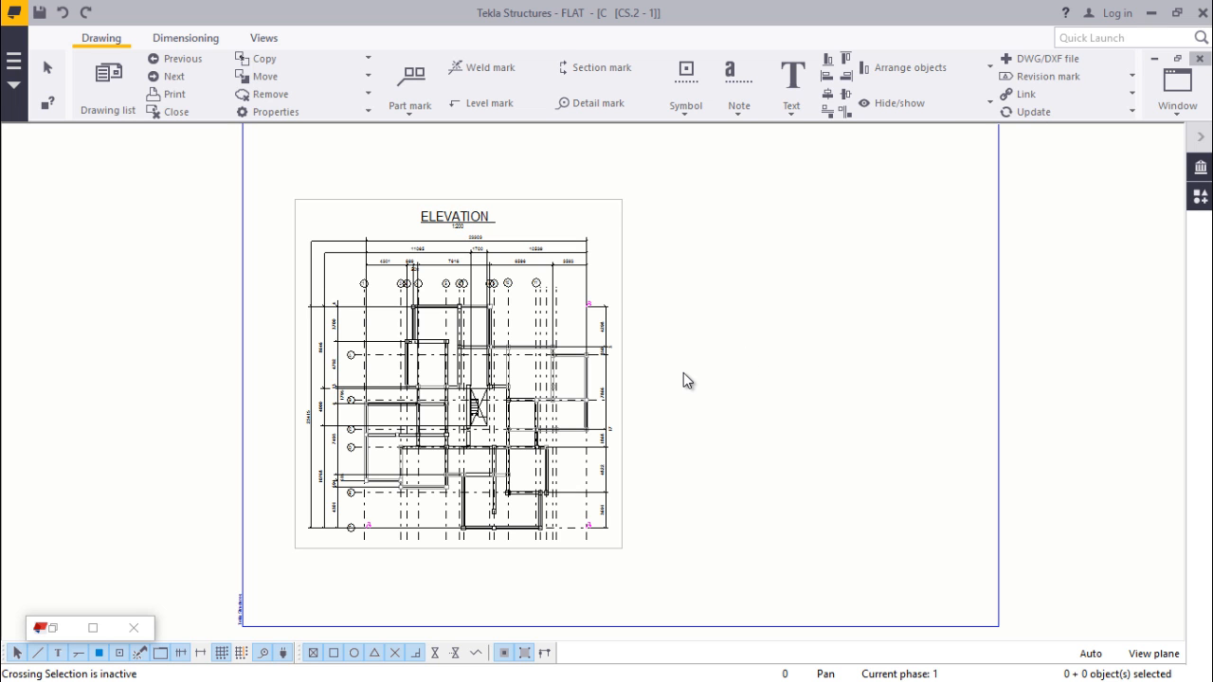
Switch to the 3D model view, bring up the drawing layout settings and select the GA LAY2 layout
key(ctrl+Tab)
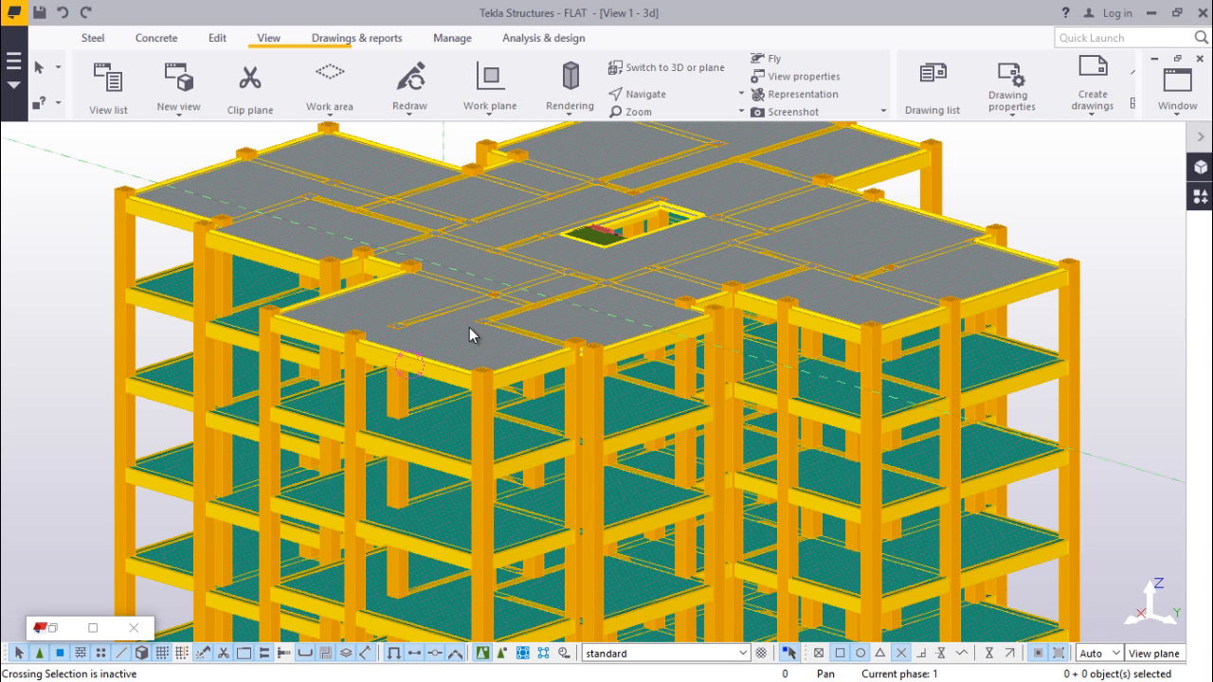
click(370, 49)
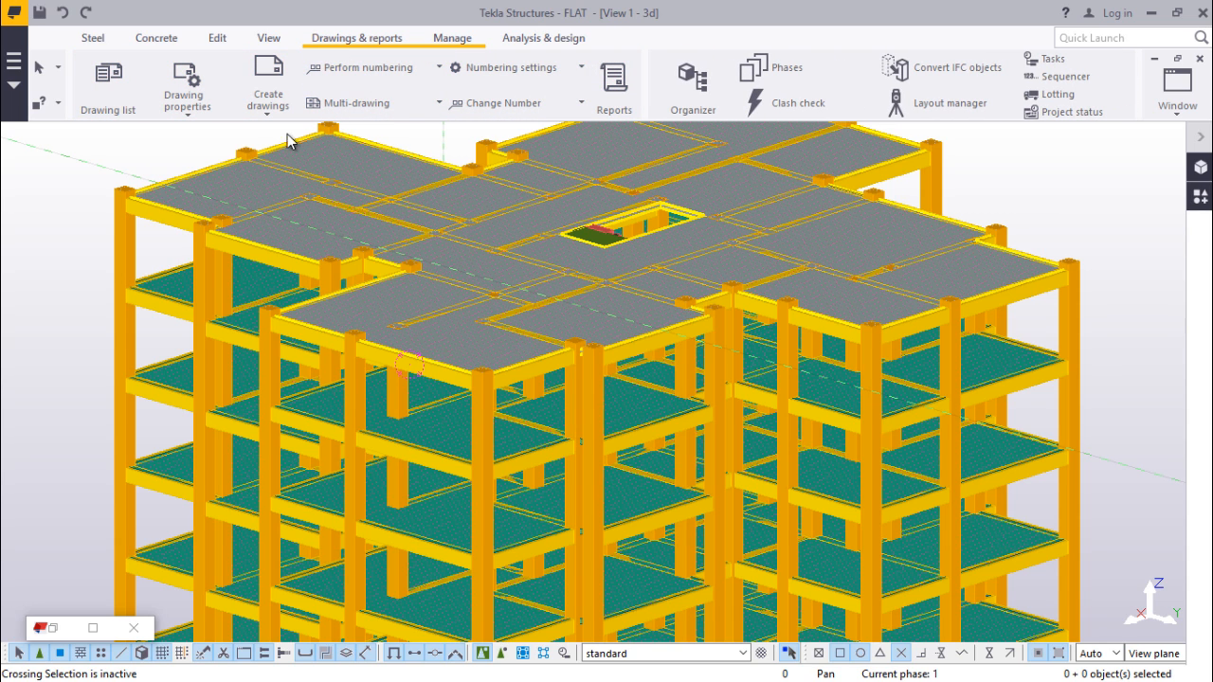
click(188, 117)
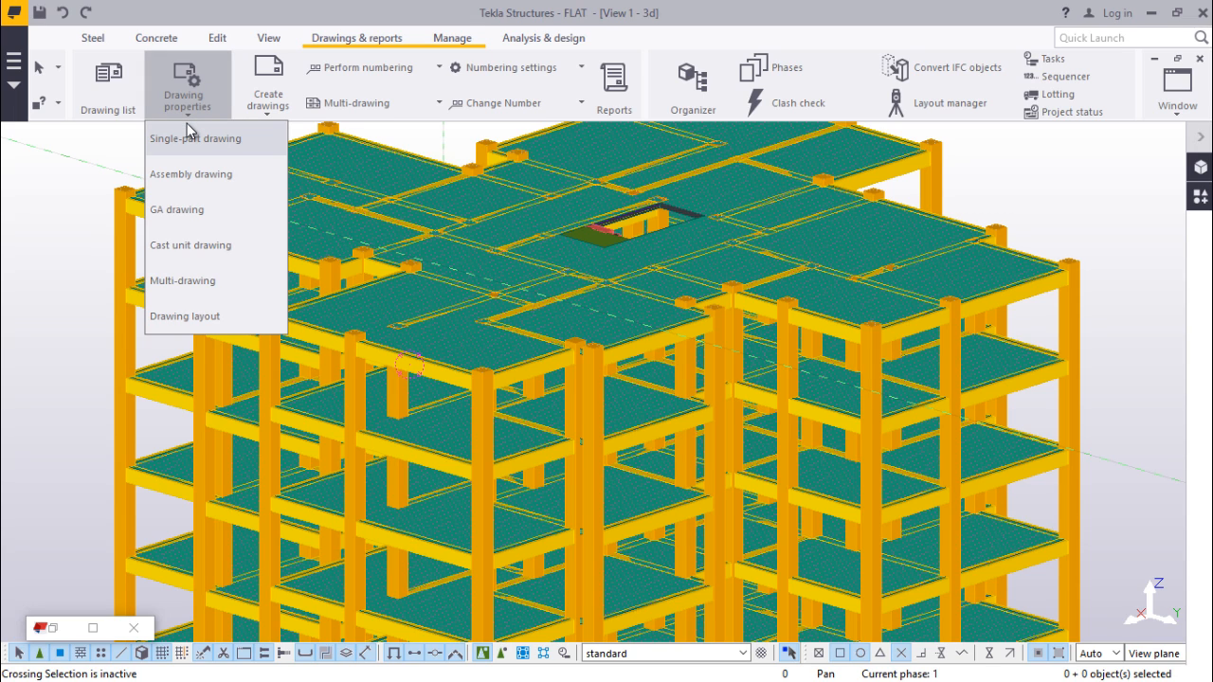
click(186, 318)
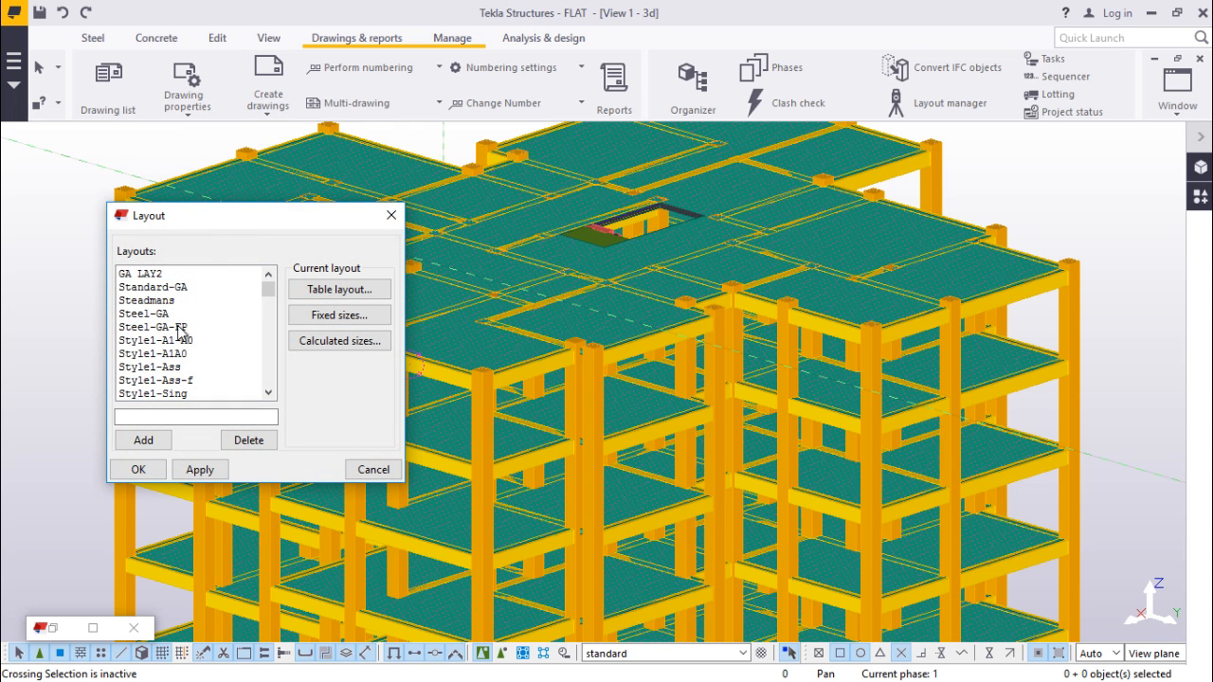
click(170, 275)
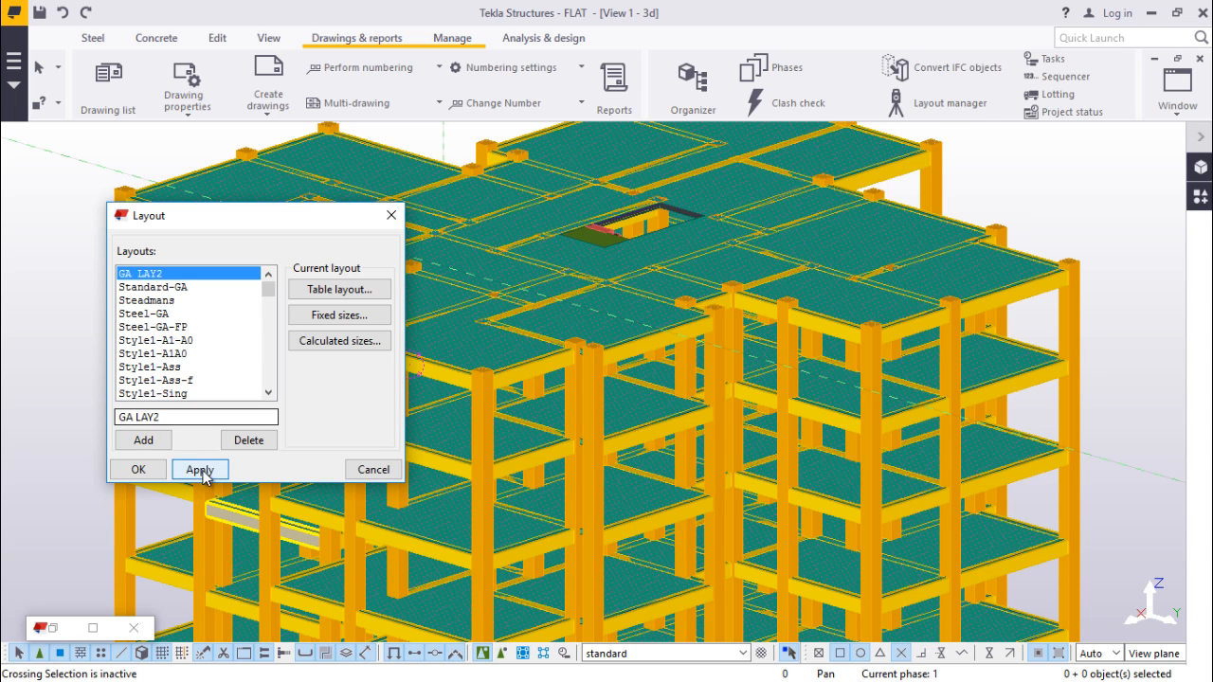
Open the tables of GA LAY2's A2 table layout and remove RC-BS-Rebar-Pull-Out-Schedule from the chosen tables
click(339, 290)
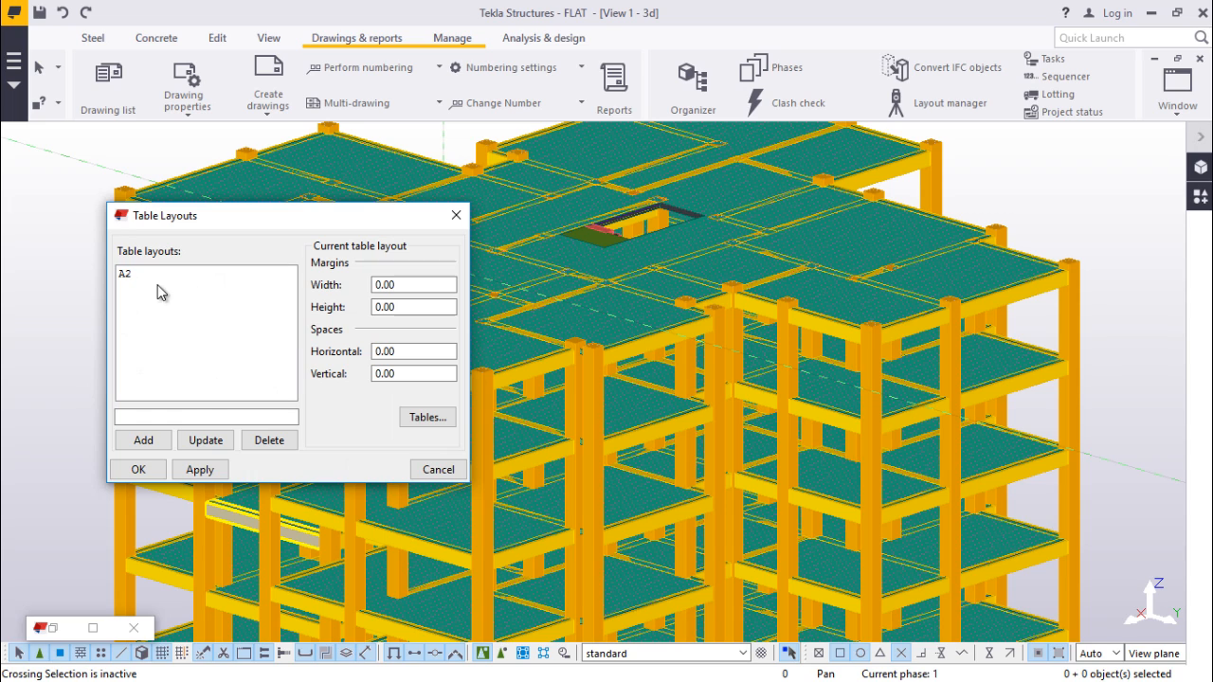
click(128, 272)
click(194, 441)
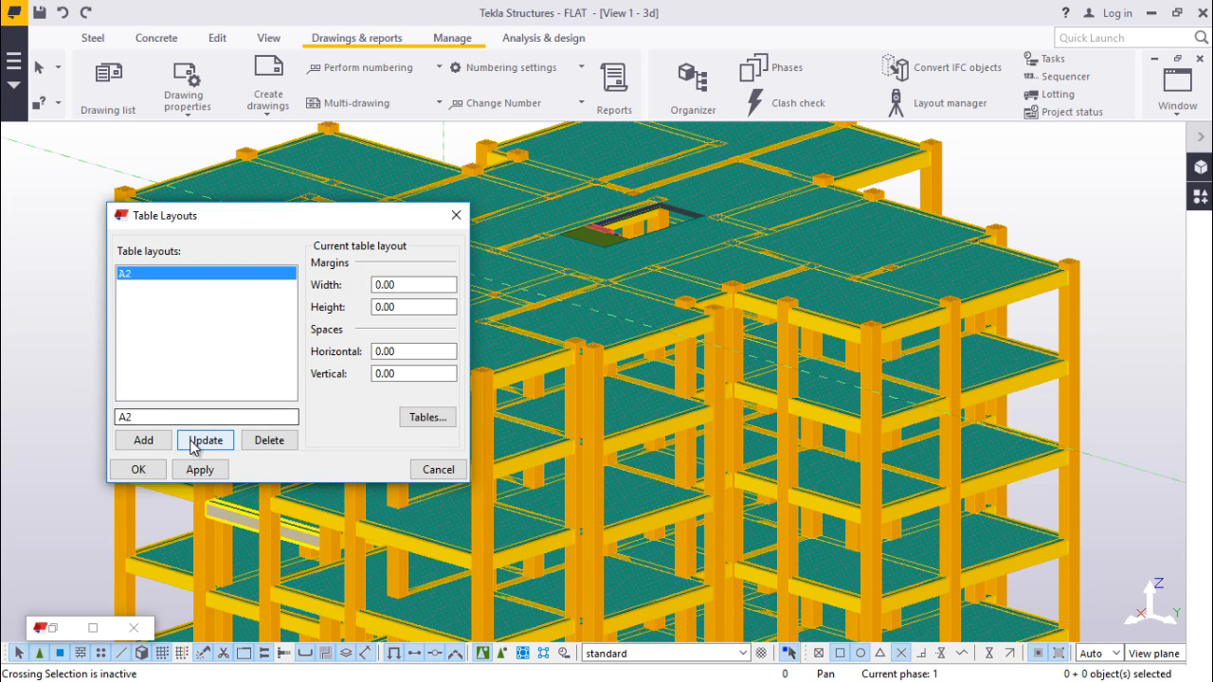
click(427, 418)
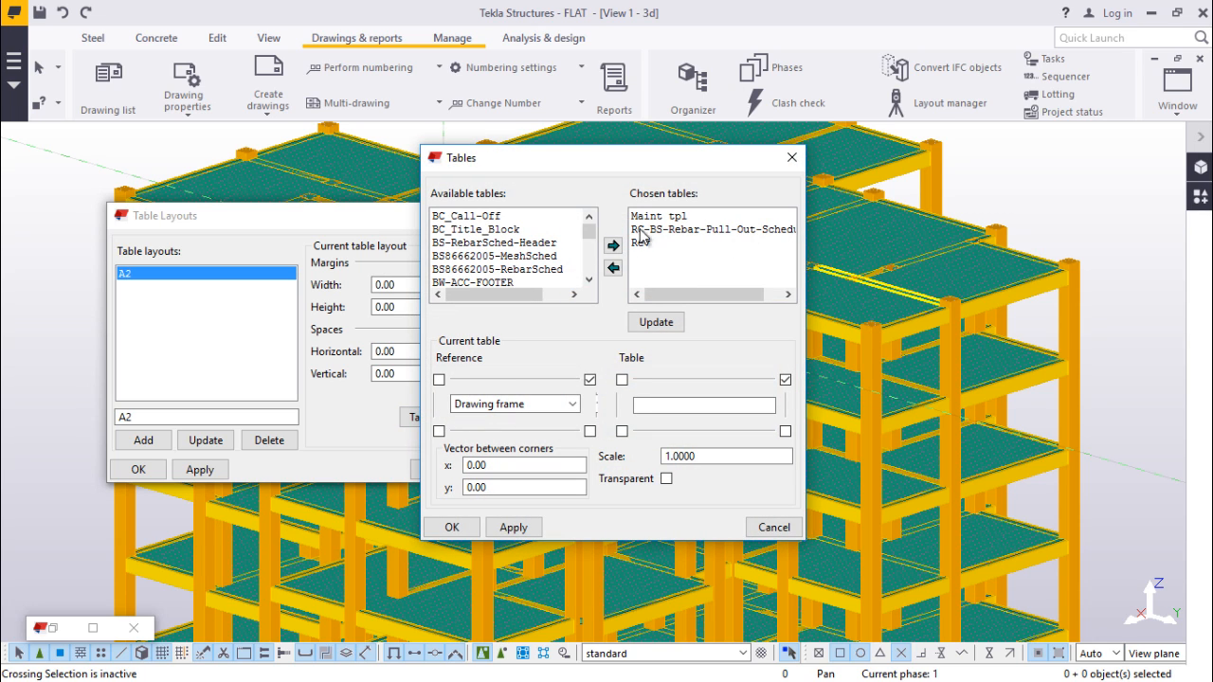
click(691, 235)
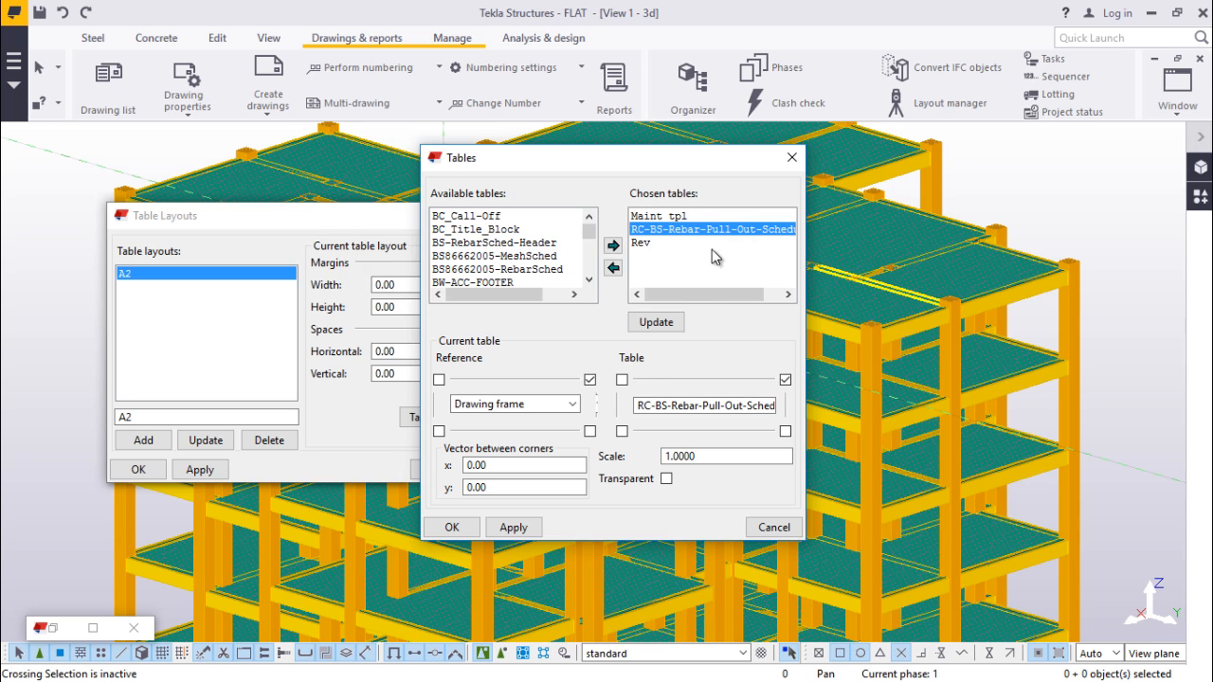
click(612, 269)
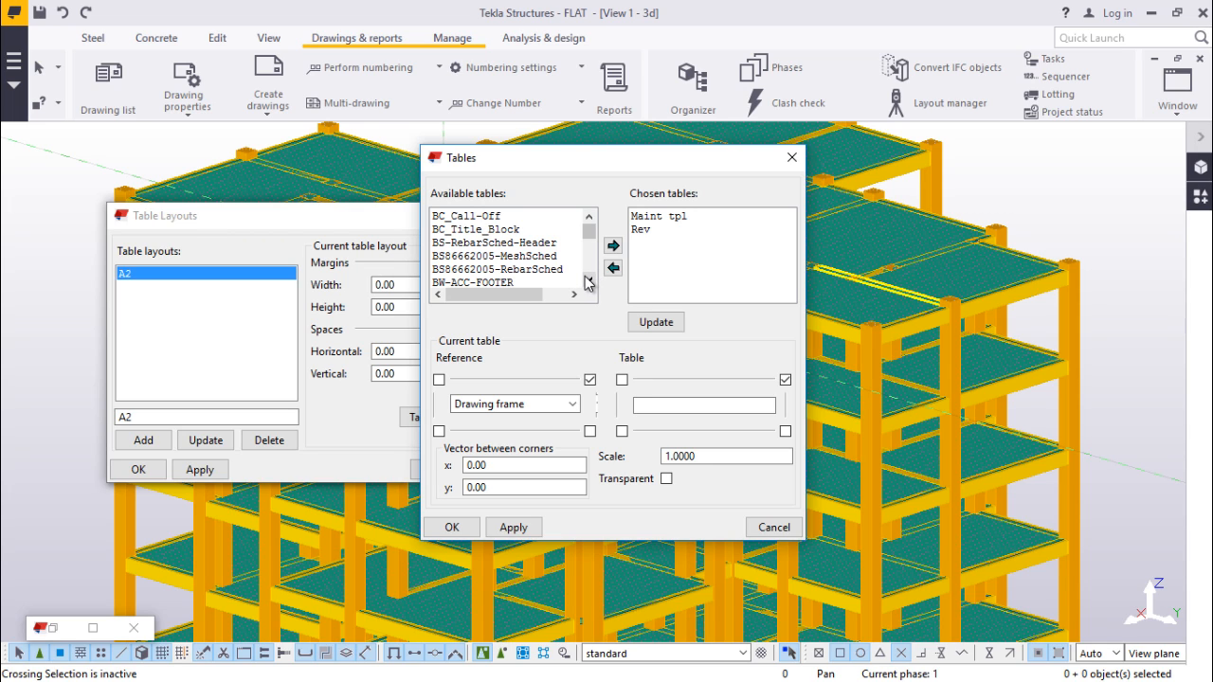
Find RC-BS-Rebar-Schedule among the available tables and add it to the A2 layout's chosen tables
click(461, 220)
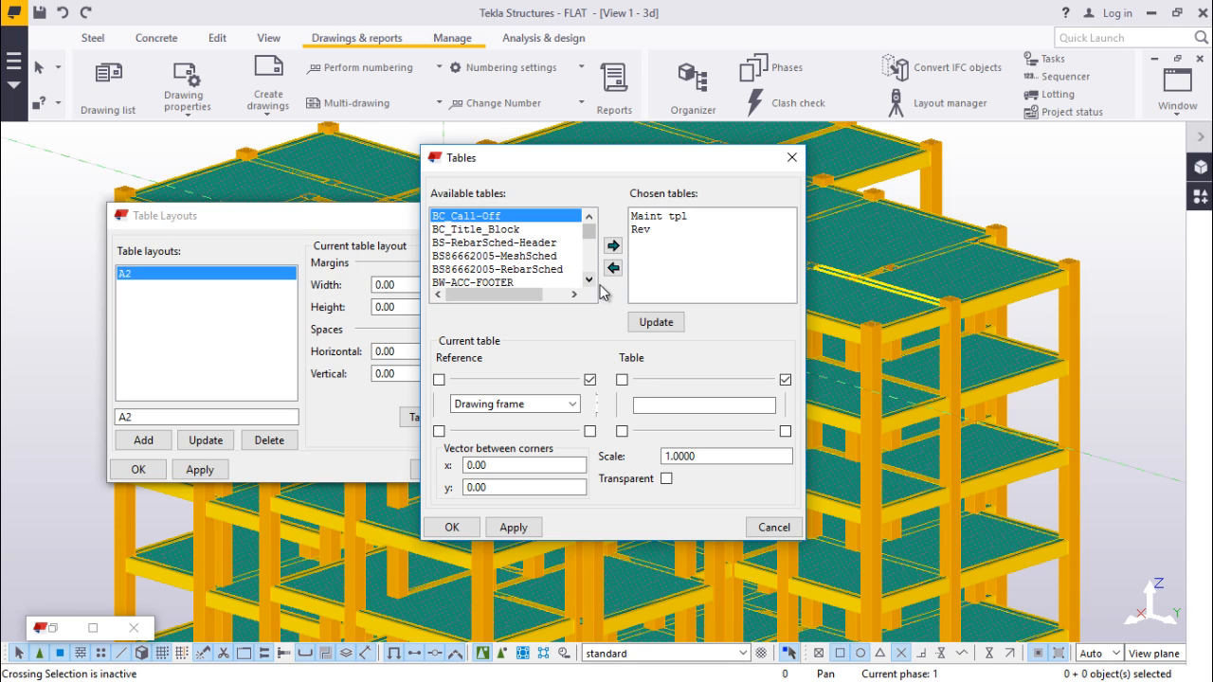
click(589, 281)
click(590, 282)
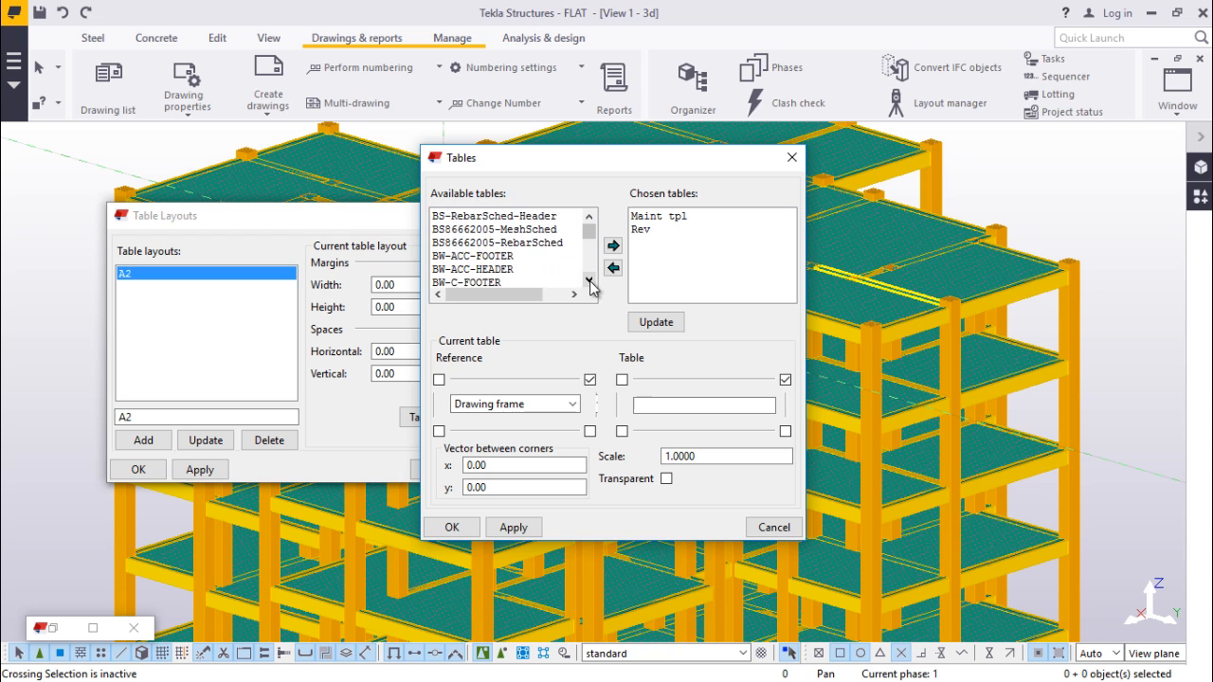
click(589, 282)
click(589, 281)
click(589, 282)
click(590, 282)
click(589, 282)
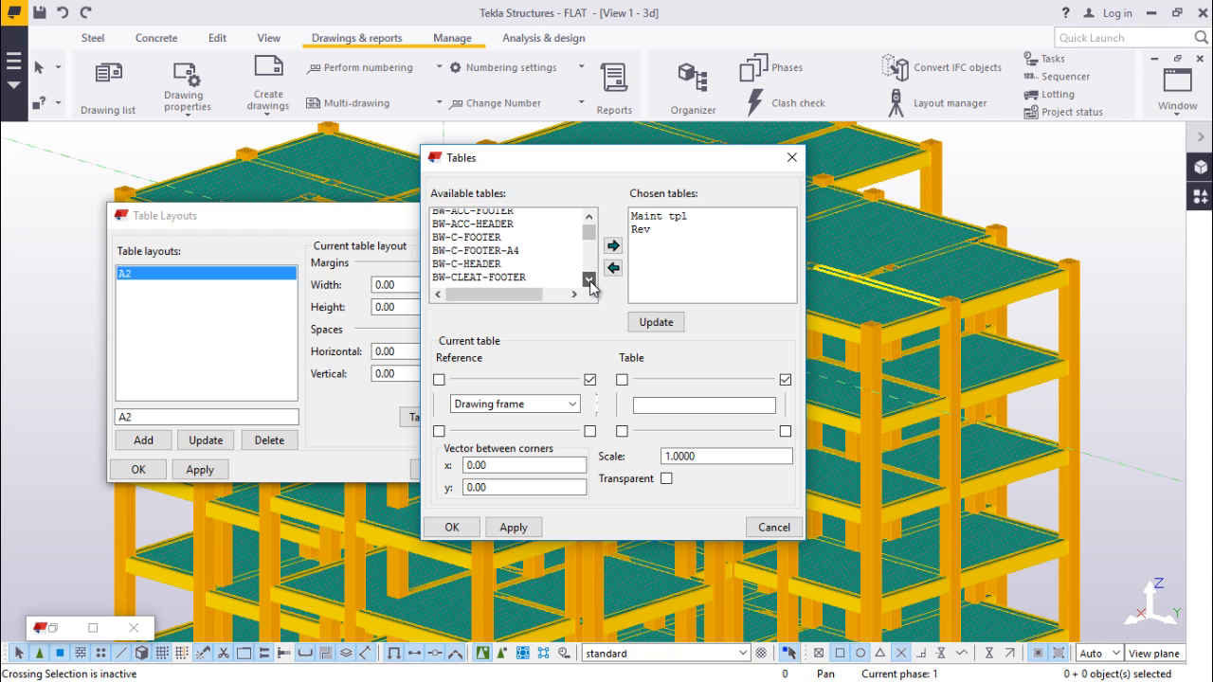
click(590, 281)
click(590, 281)
click(589, 281)
click(589, 281)
click(589, 281)
click(589, 281)
click(589, 281)
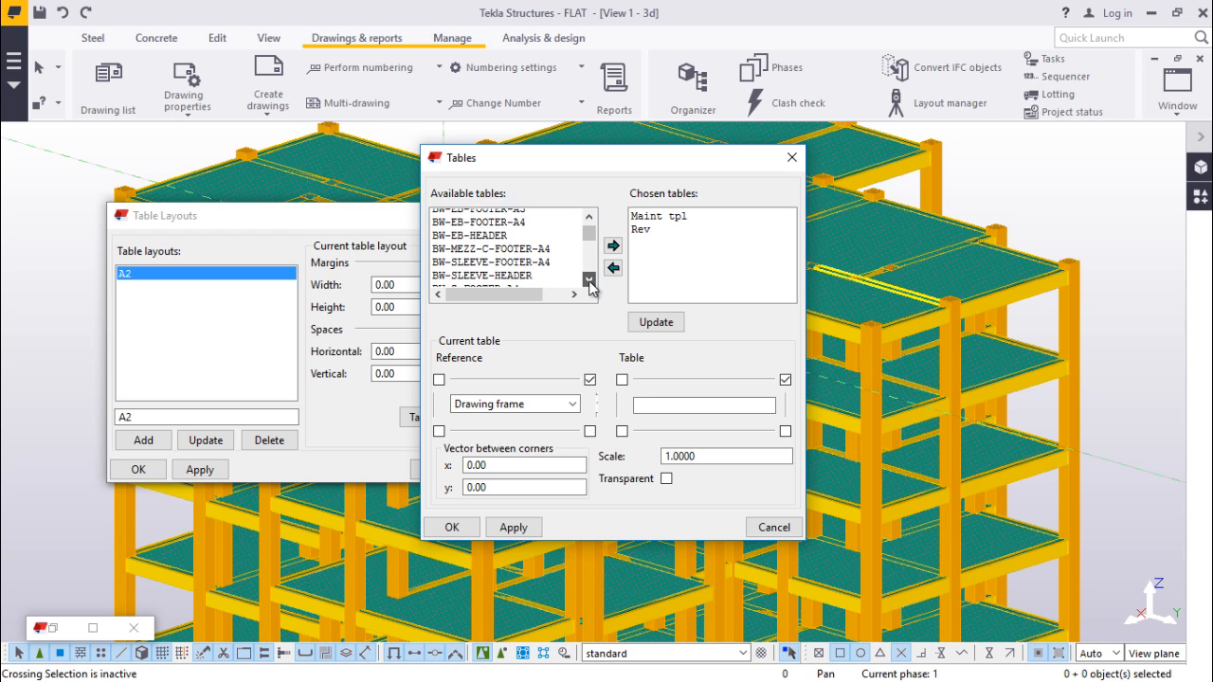
click(590, 281)
click(589, 282)
click(589, 282)
click(590, 282)
click(589, 281)
click(590, 281)
click(589, 281)
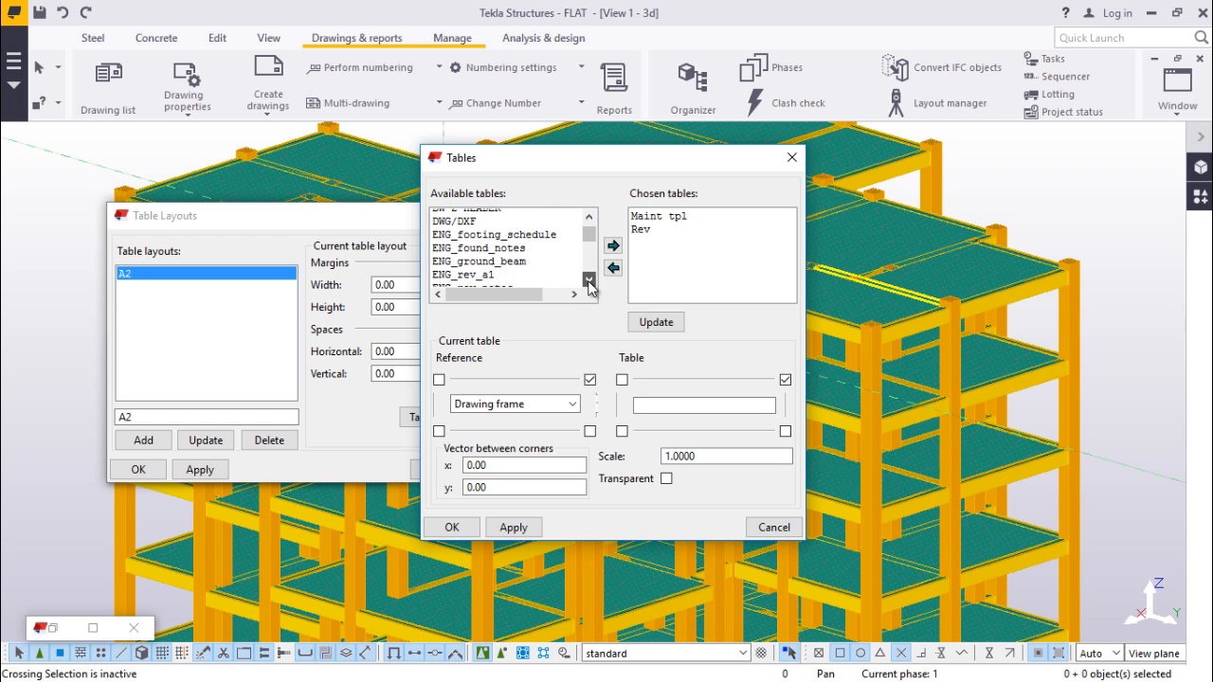
click(590, 282)
click(589, 282)
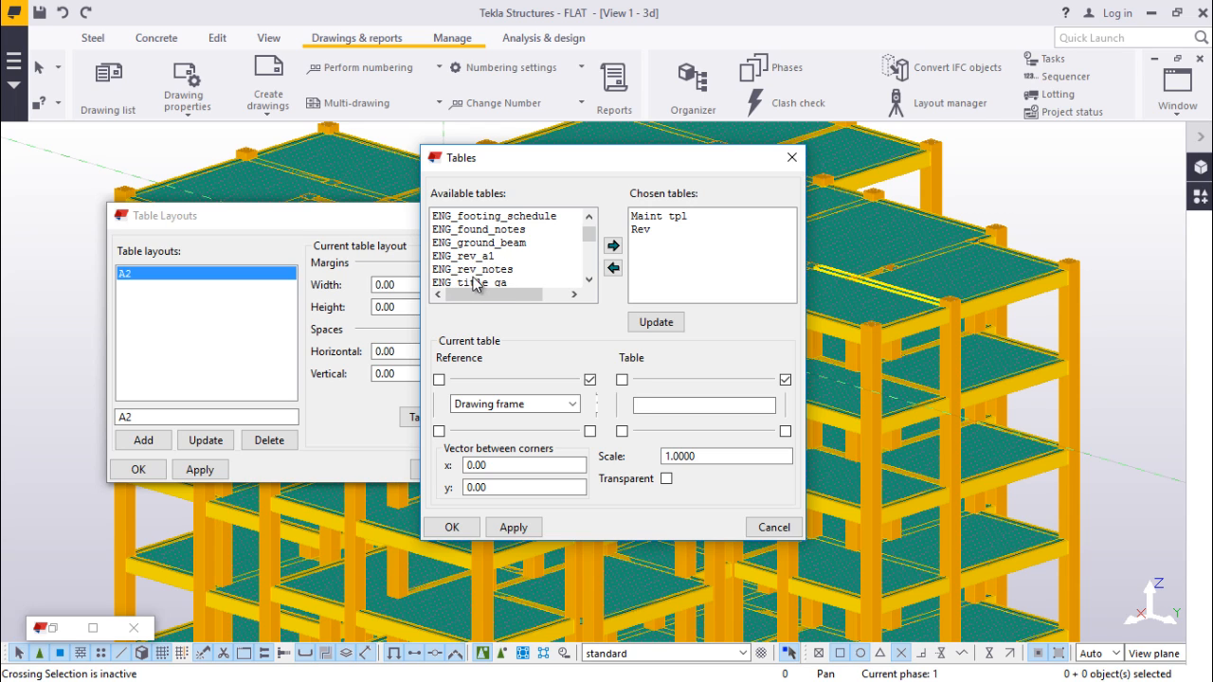
click(589, 280)
click(588, 280)
click(588, 279)
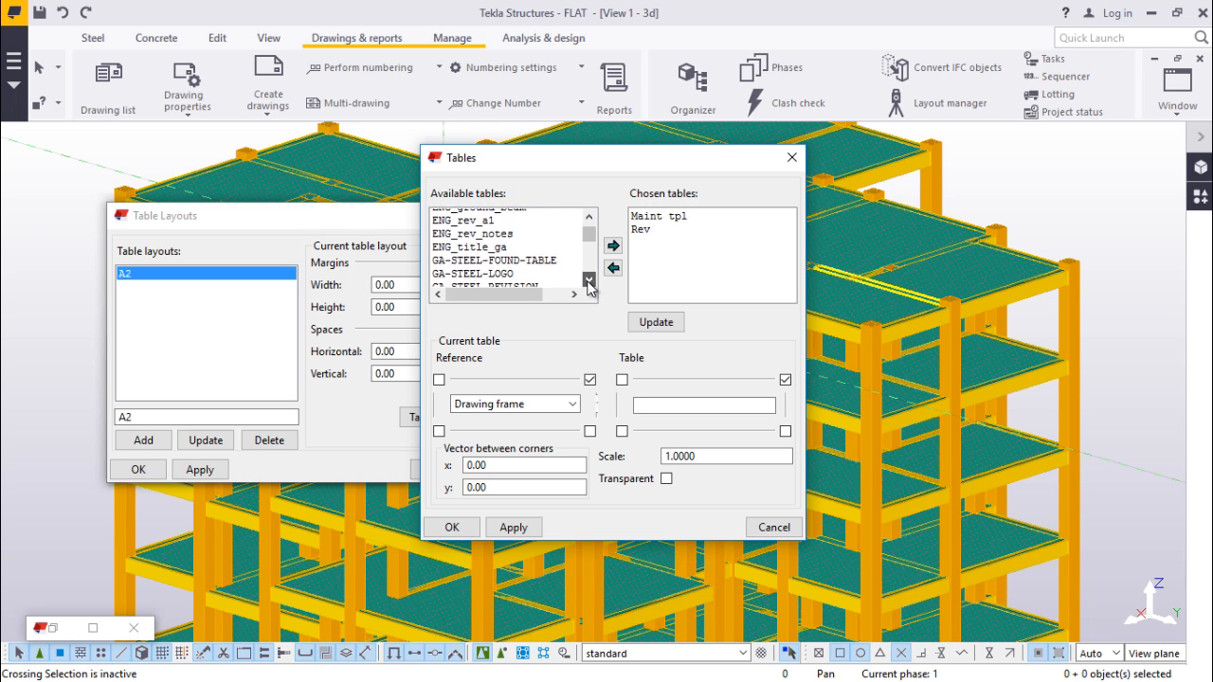
click(588, 280)
click(588, 279)
click(588, 279)
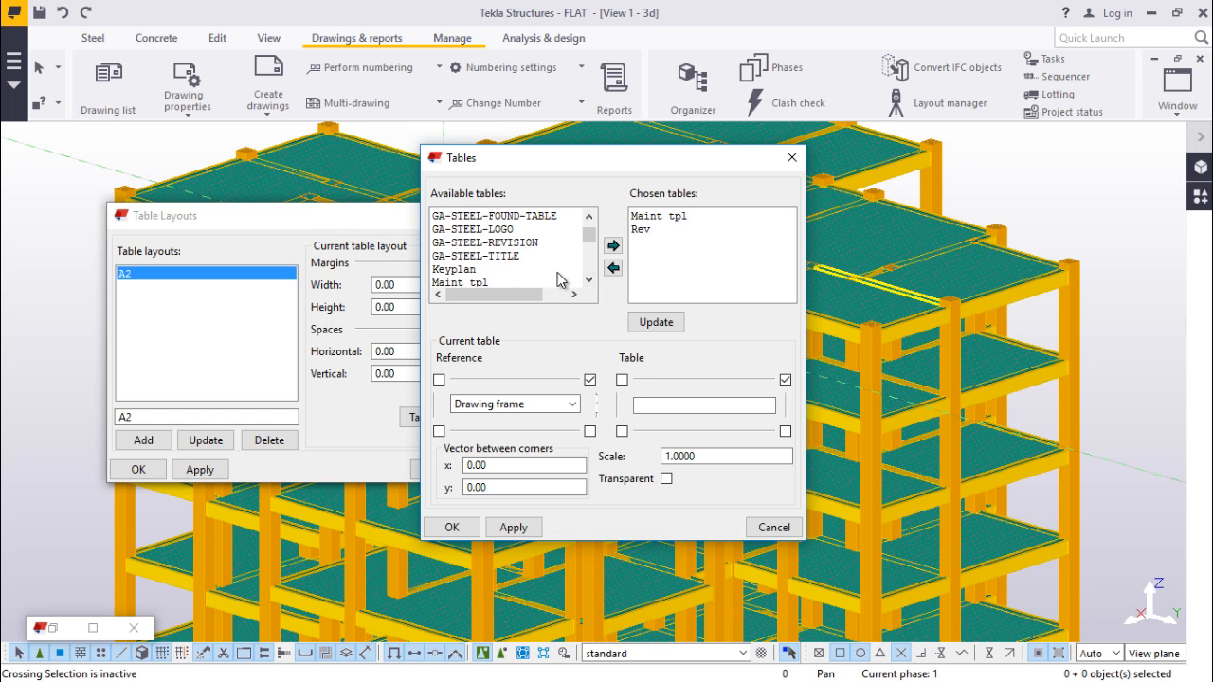
click(589, 281)
click(589, 282)
click(589, 282)
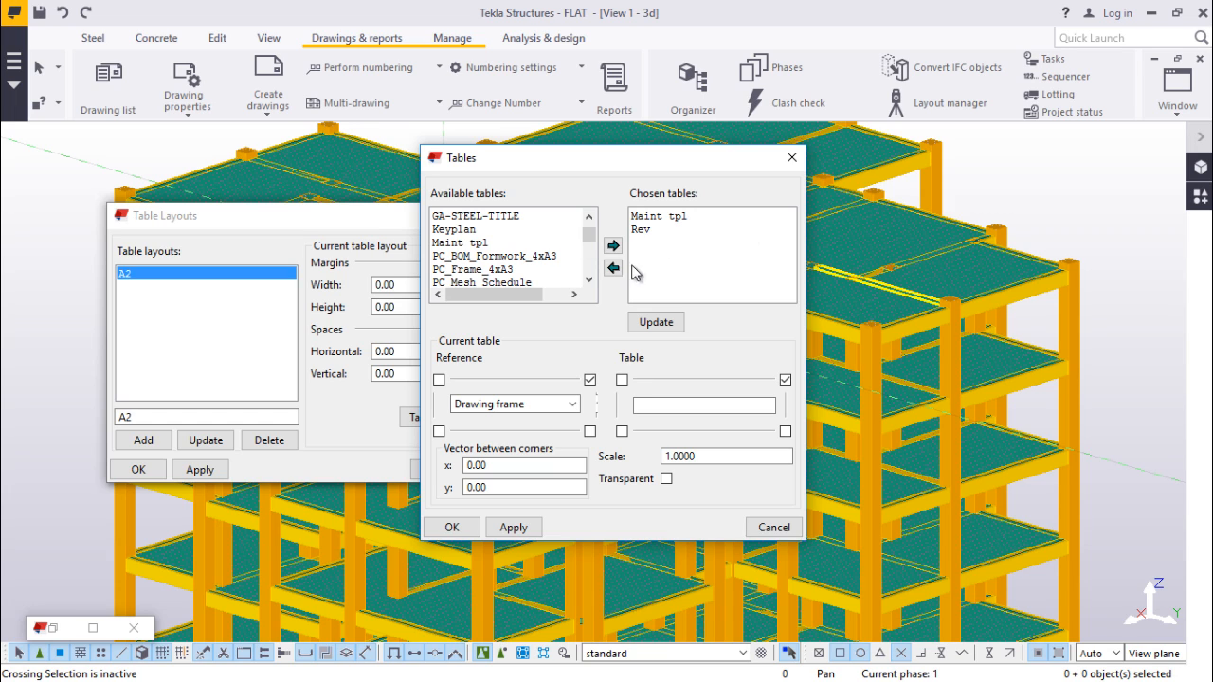
click(589, 279)
click(588, 279)
click(588, 279)
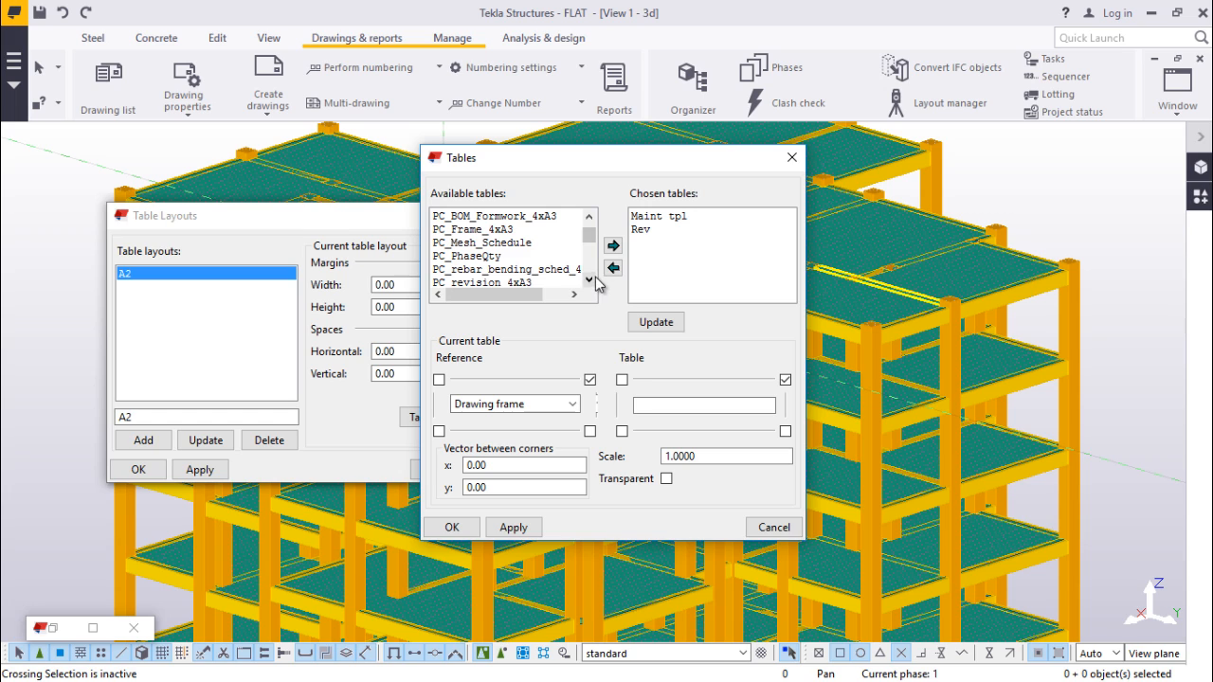
click(589, 278)
click(588, 279)
click(588, 278)
click(588, 278)
click(589, 279)
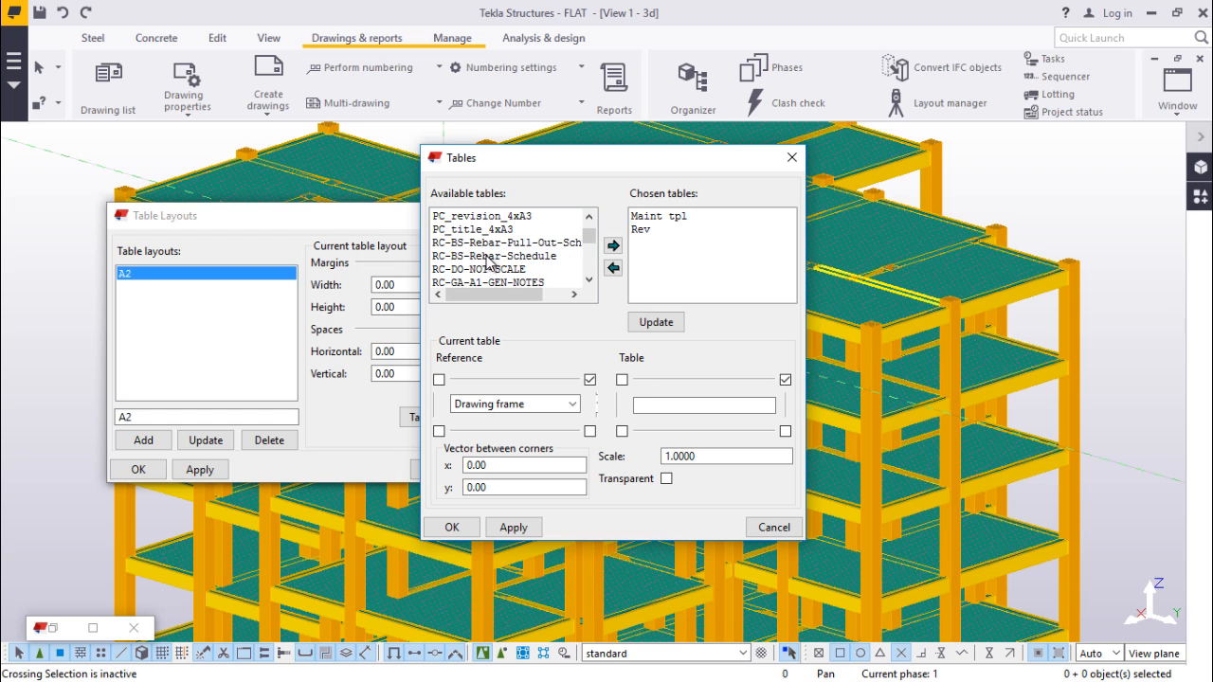
click(487, 258)
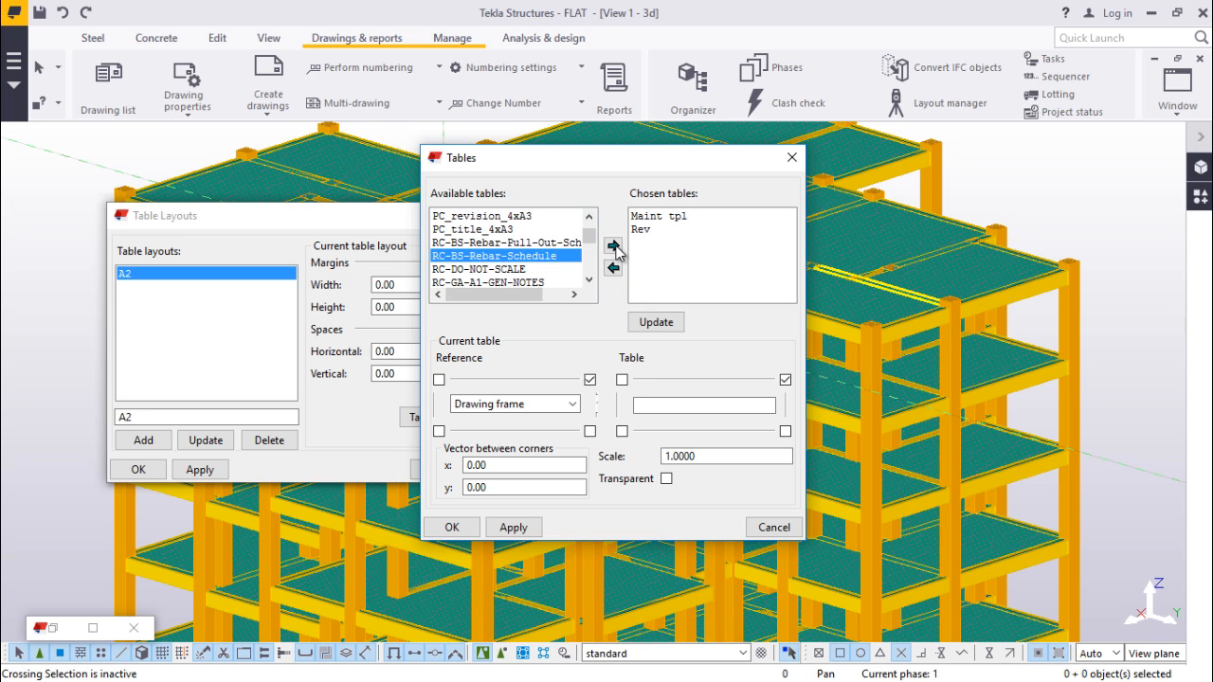
click(613, 246)
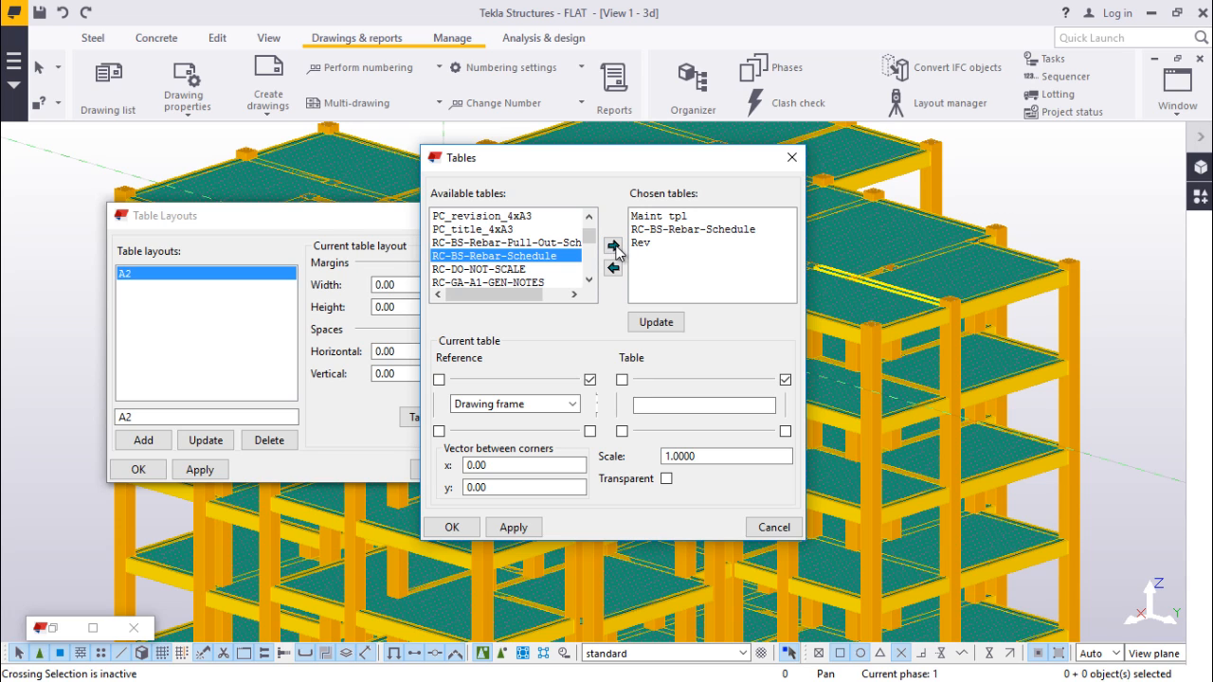
Check the corner anchoring of Maint tpl, Rev and RC-BS-Rebar-Schedule, and accept the chosen tables of the A2 layout
click(658, 217)
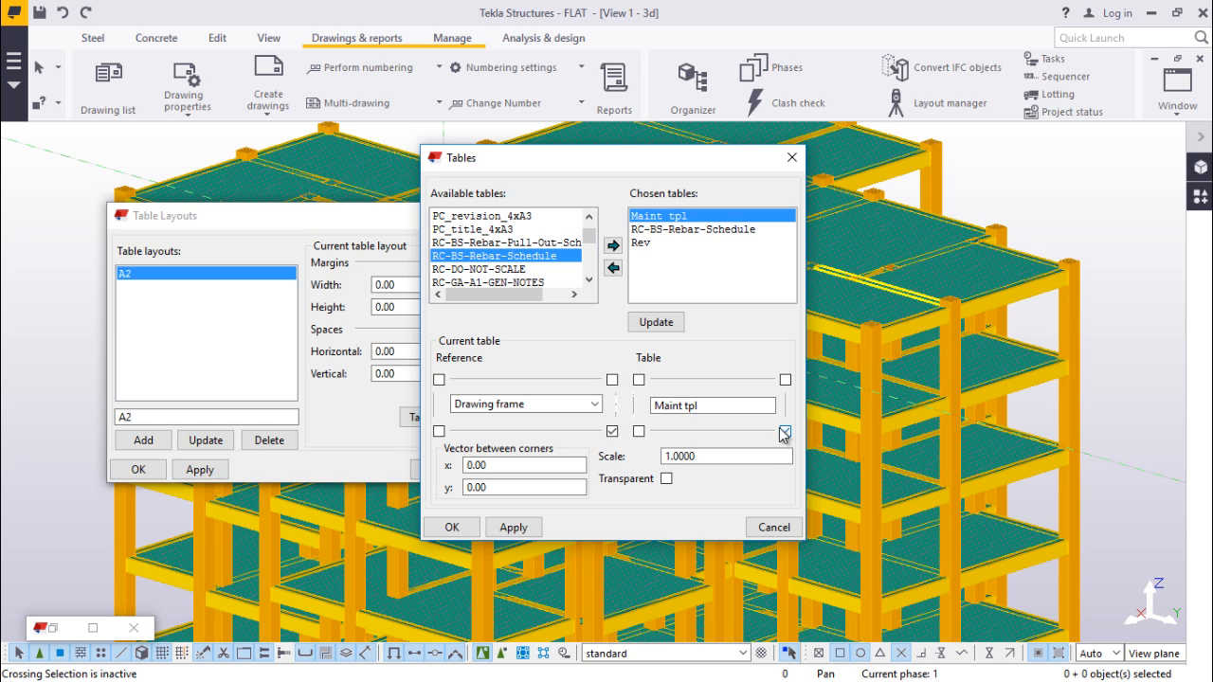
click(644, 246)
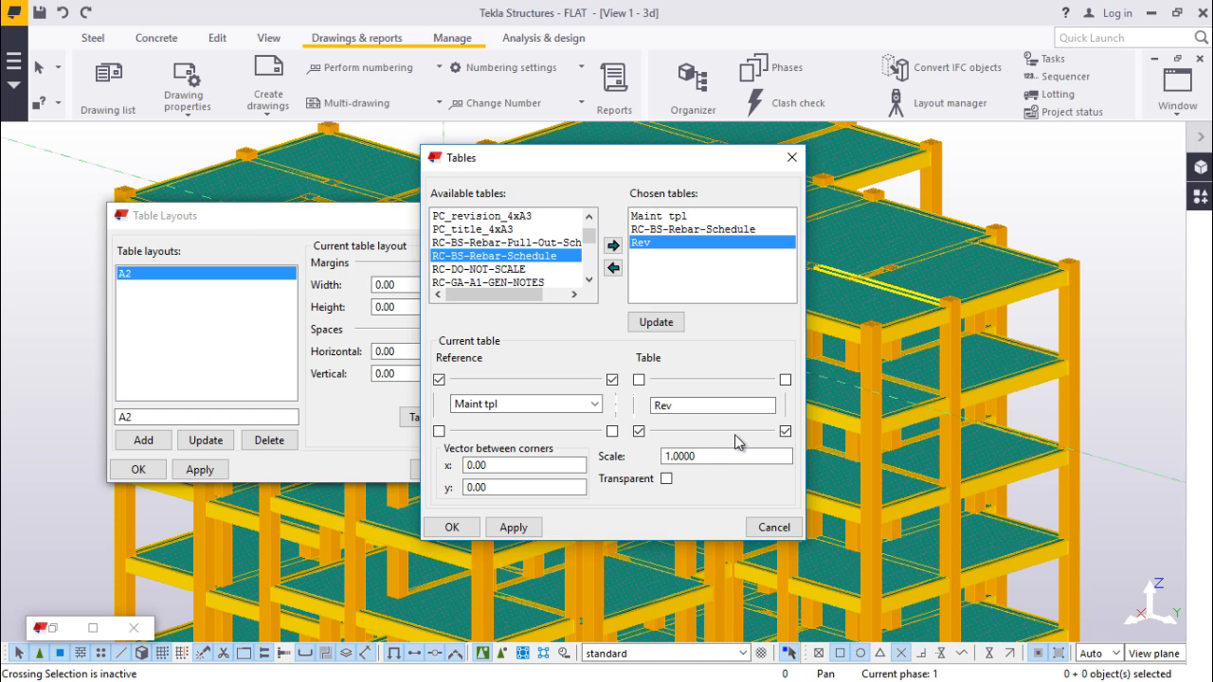
click(513, 527)
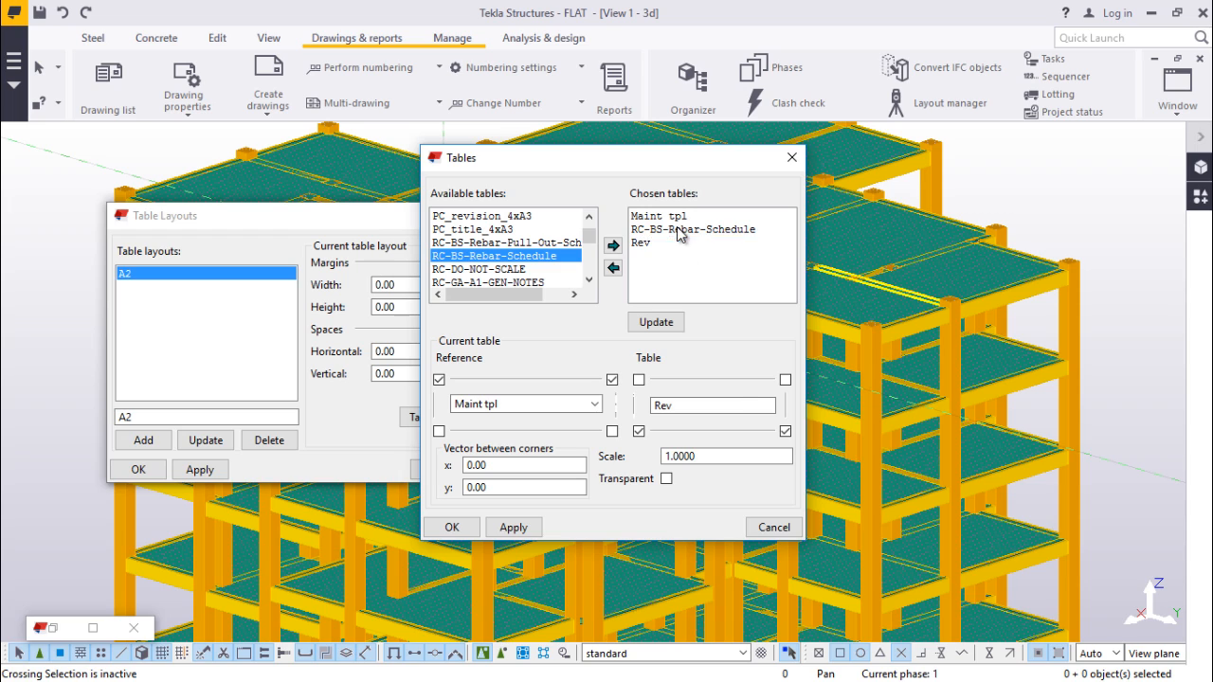
click(678, 231)
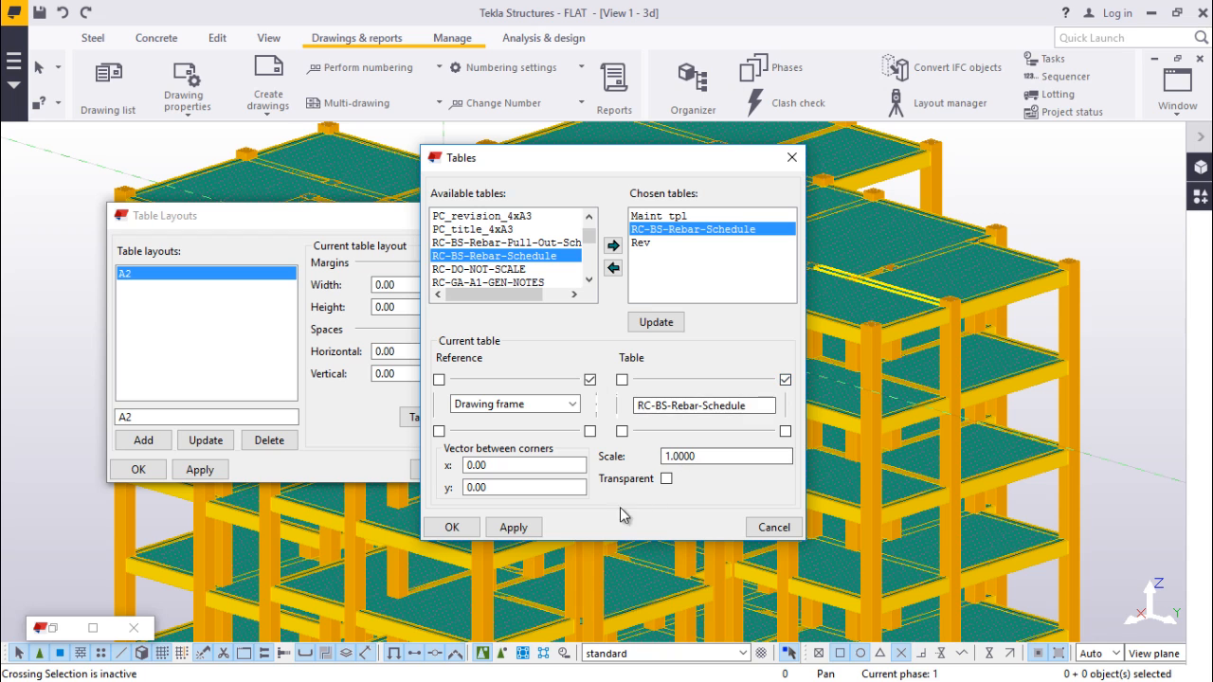
click(513, 528)
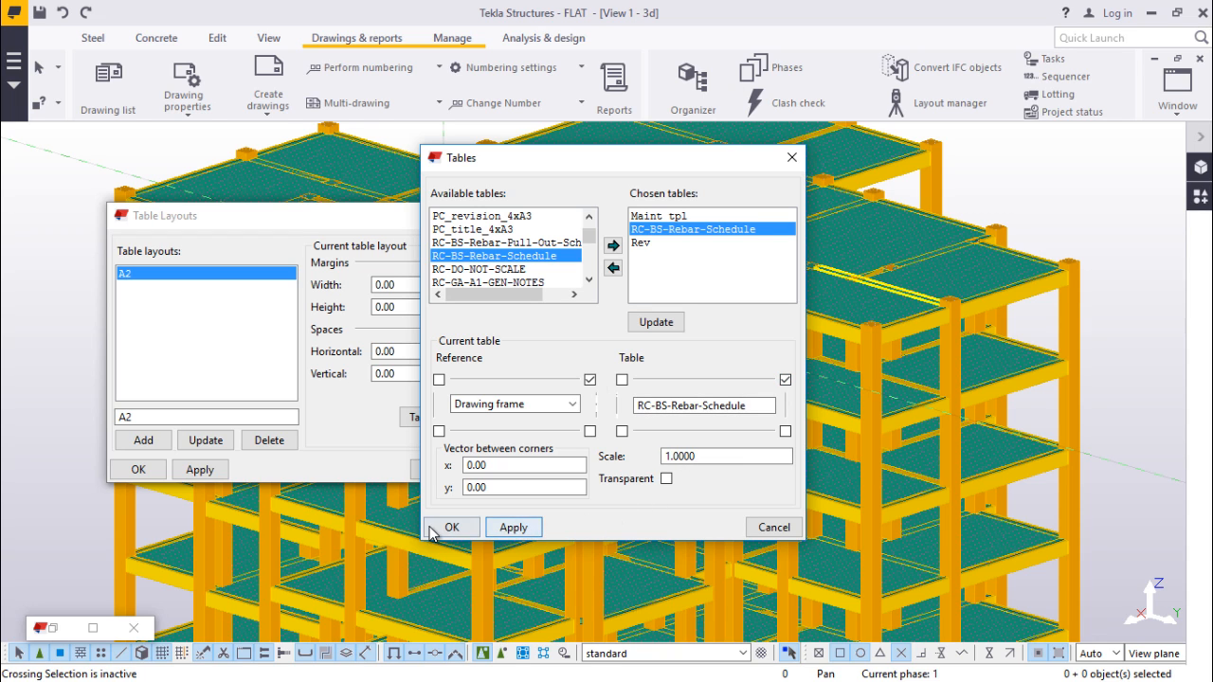
click(451, 528)
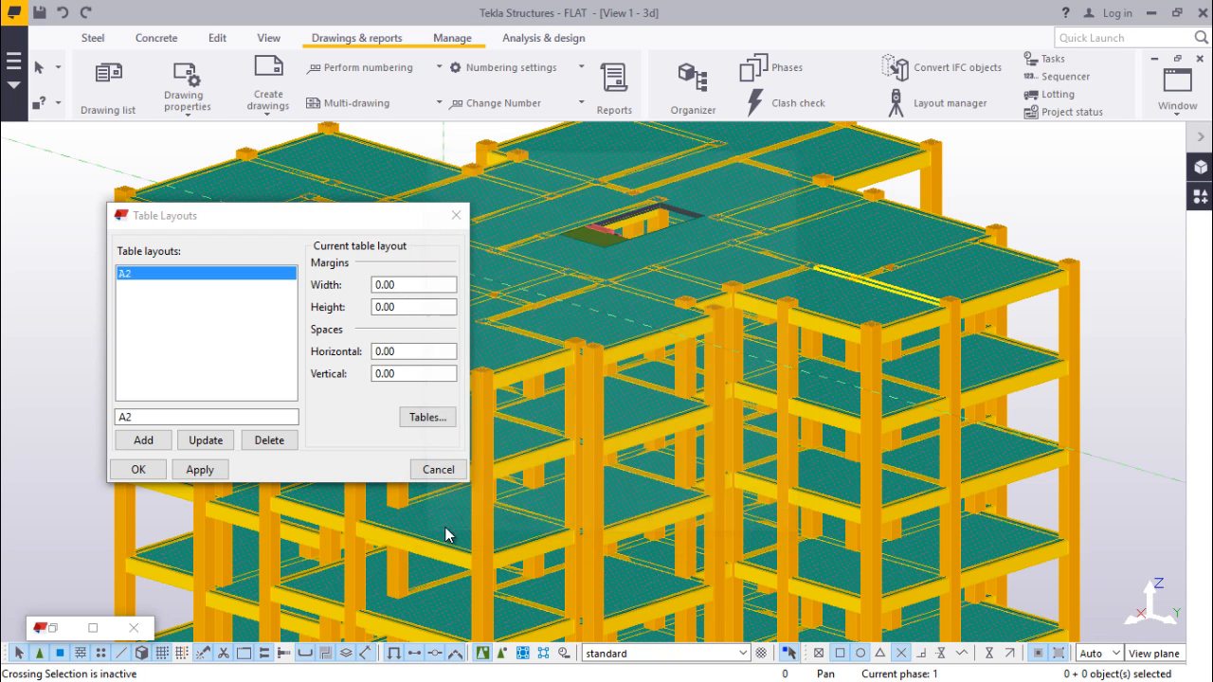
Apply the A2 table layout, and save the GA LAY2 layout definition
click(205, 474)
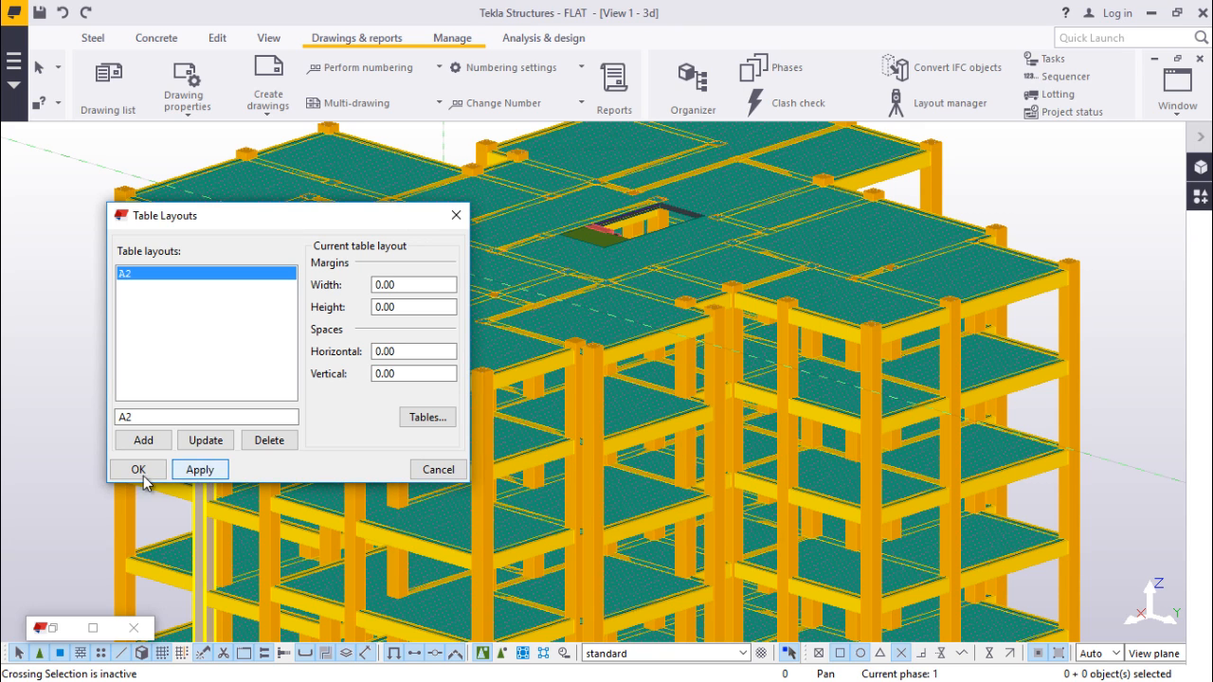
click(140, 473)
click(198, 469)
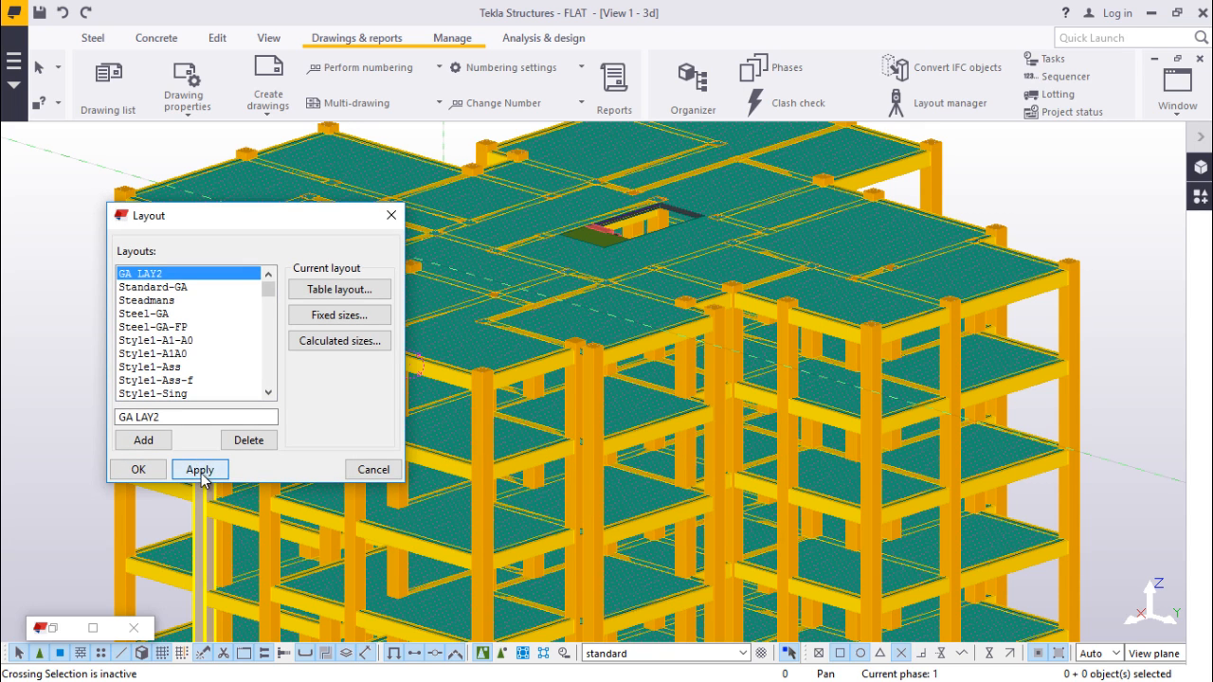
click(142, 470)
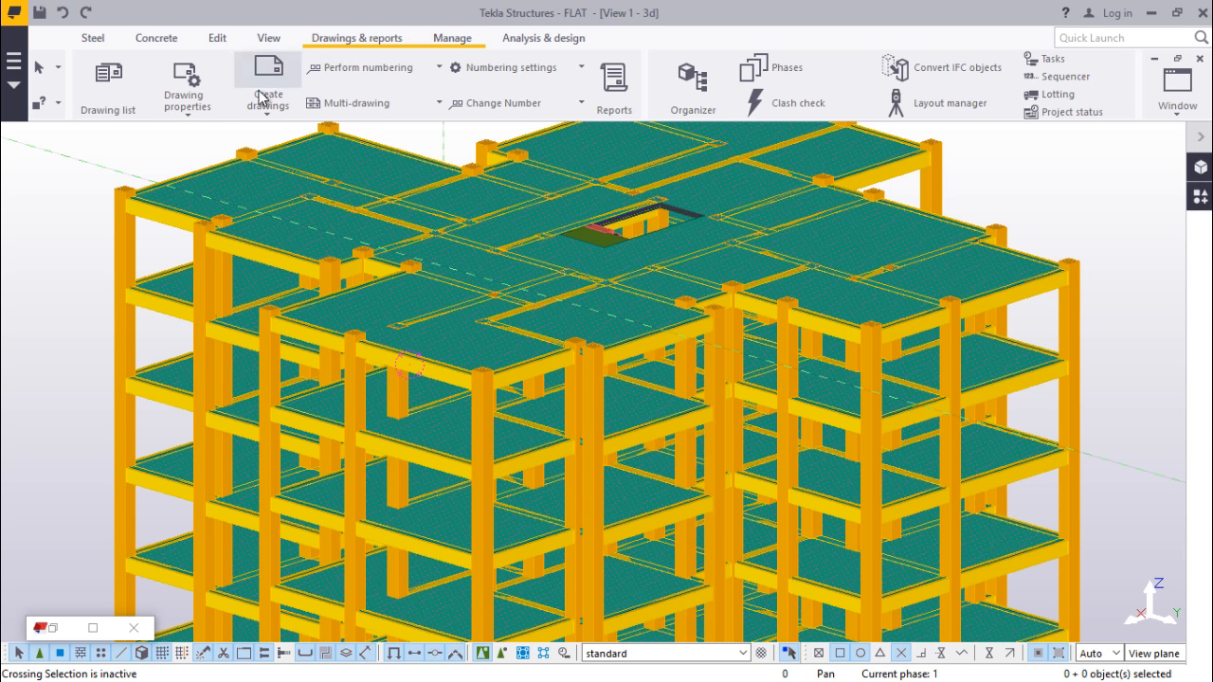
Open the SLAB cast unit drawing from the drawing list and minimize the list to reveal the sheet
click(98, 102)
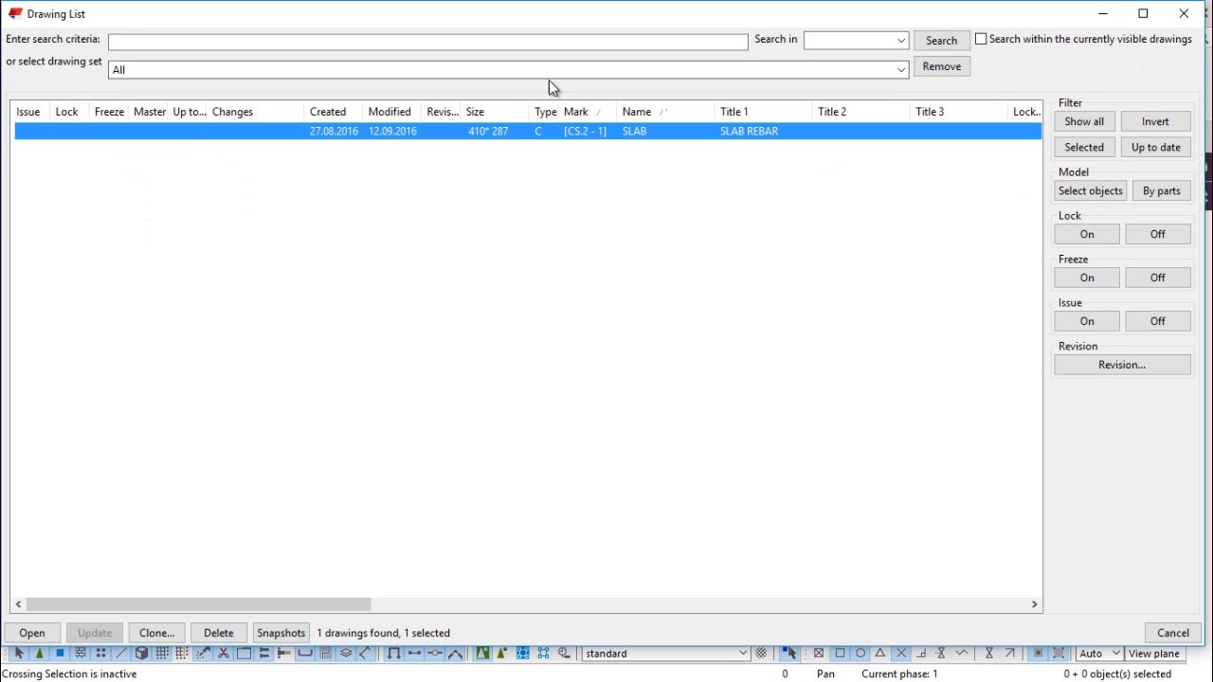
double_click(490, 134)
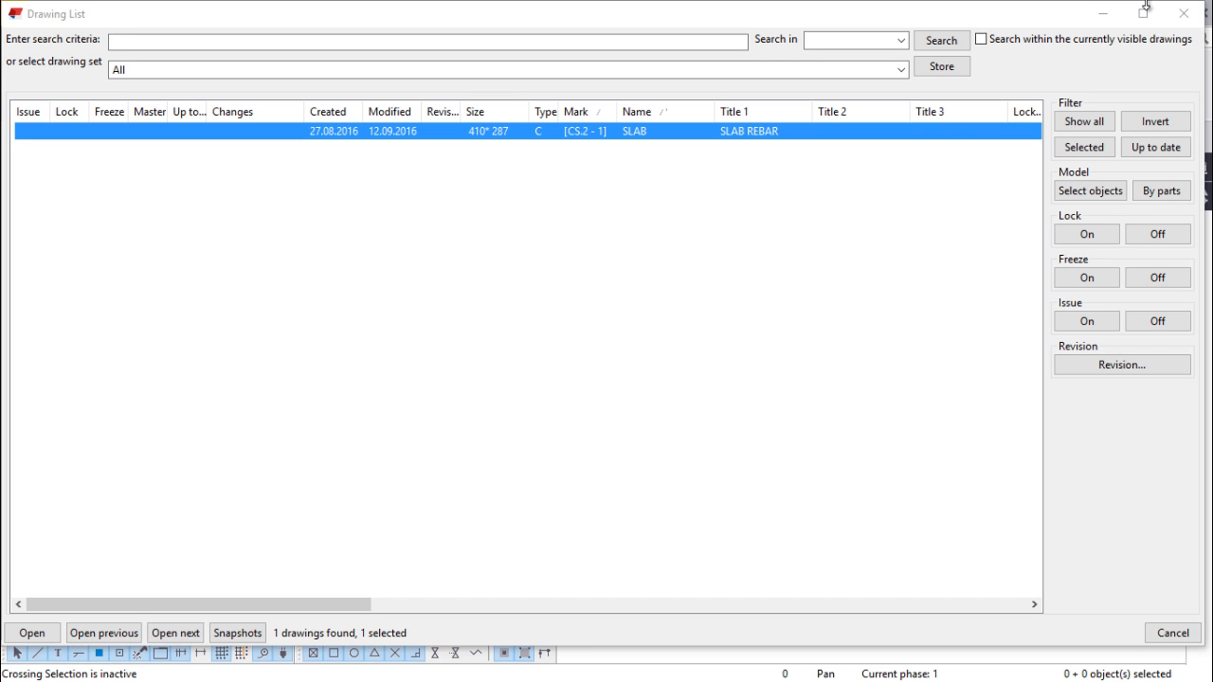
click(1102, 13)
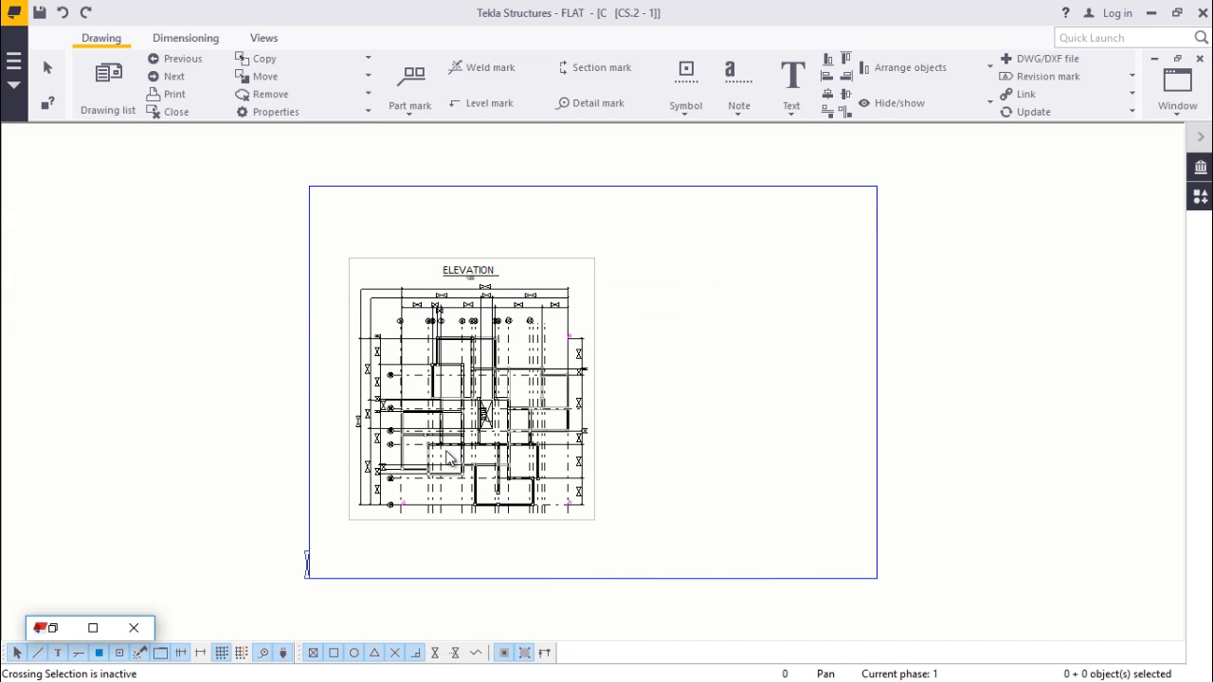
scroll(446, 451, up, 1)
scroll(446, 451, down, 1)
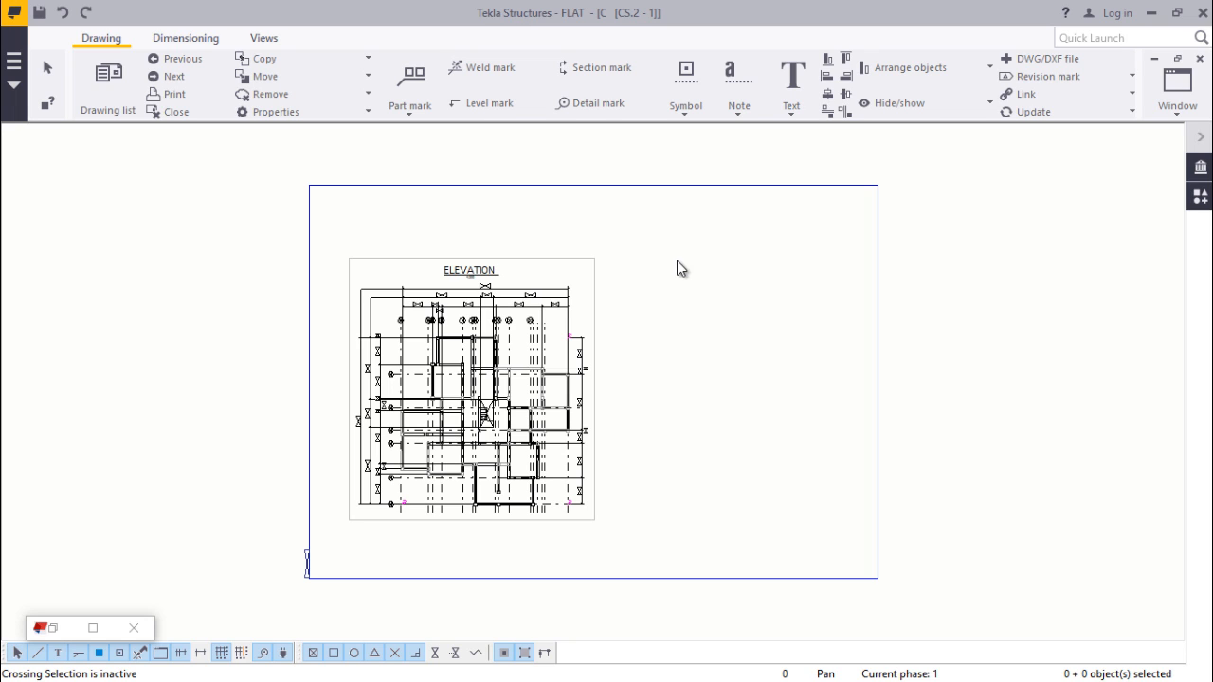
In the drawing's layout properties, choose the GA LAY2 layout and set the size definition mode to Specified size
double_click(875, 396)
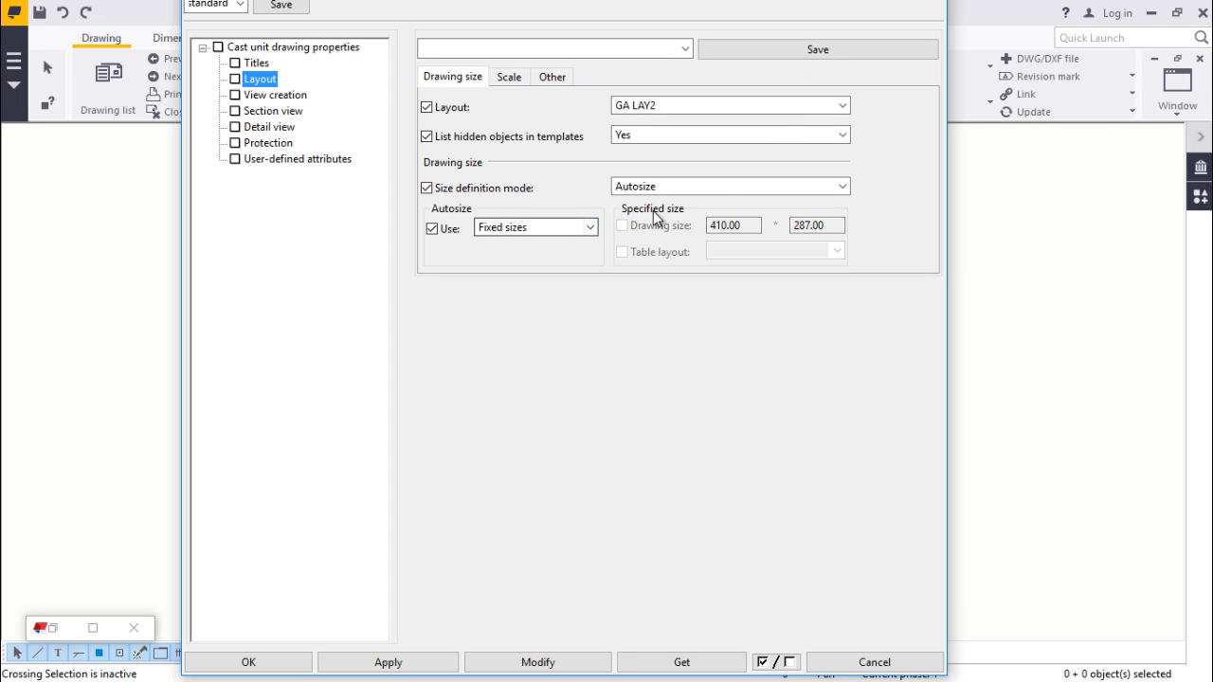
click(839, 105)
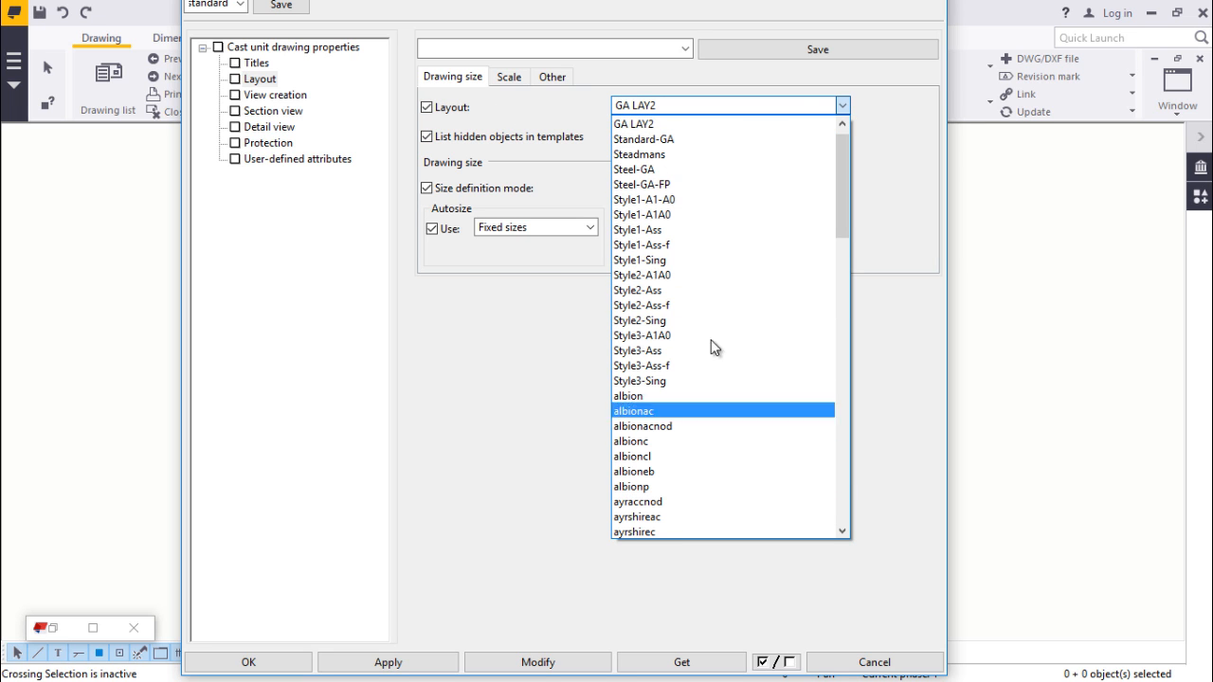
click(642, 123)
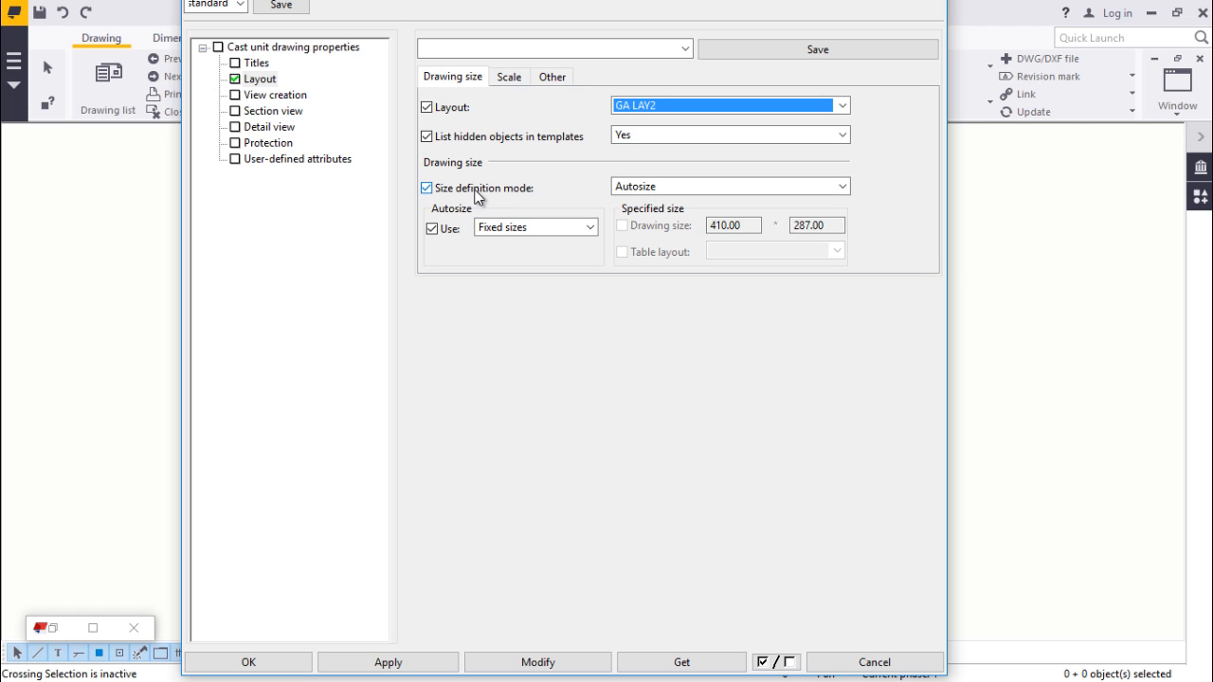
click(763, 190)
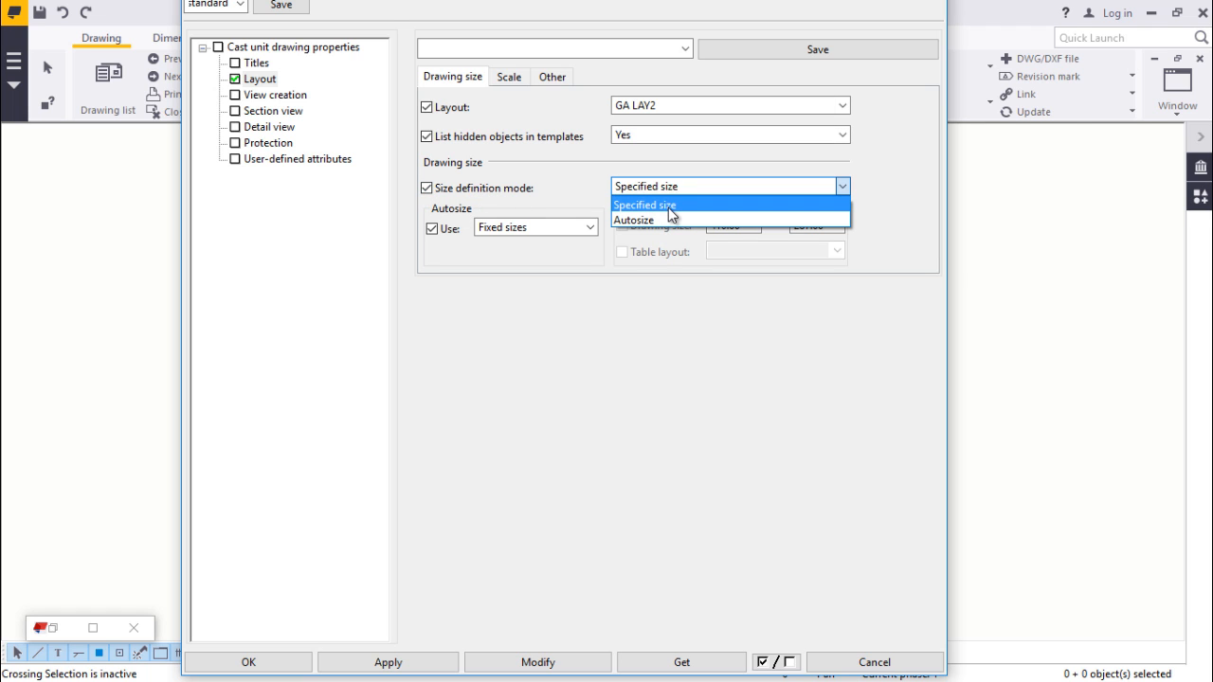
click(669, 207)
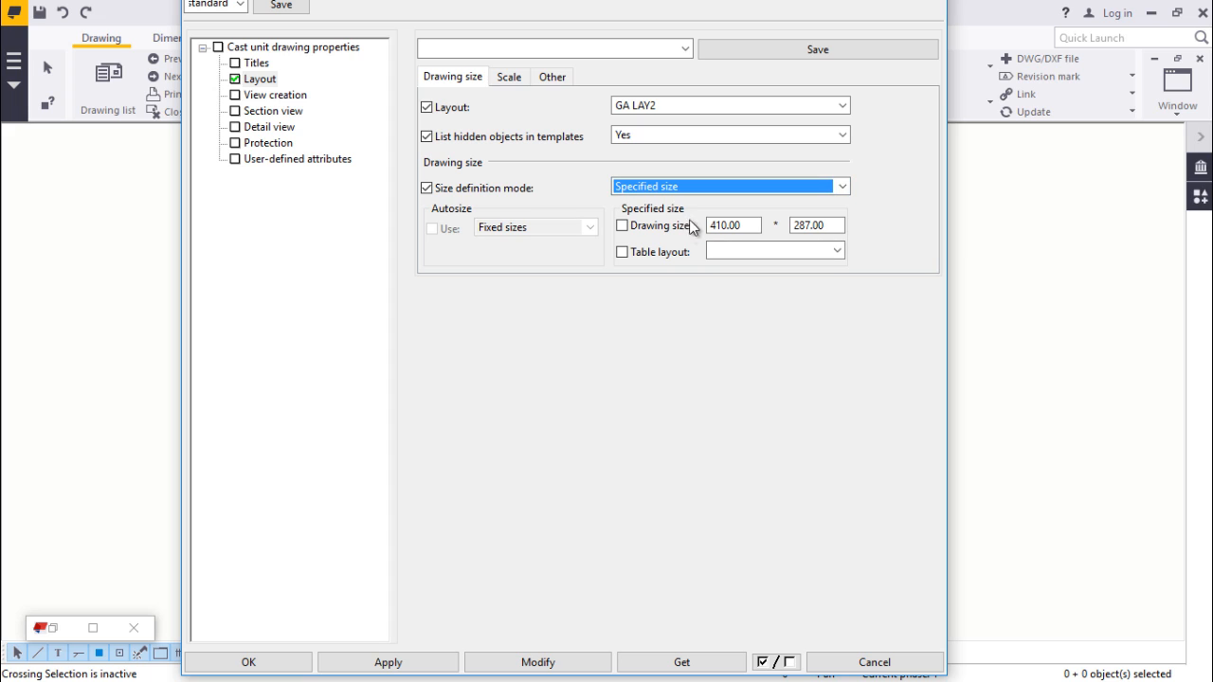
Include the specified drawing size, choose the A2 table layout and apply the layout properties to the drawing
click(623, 226)
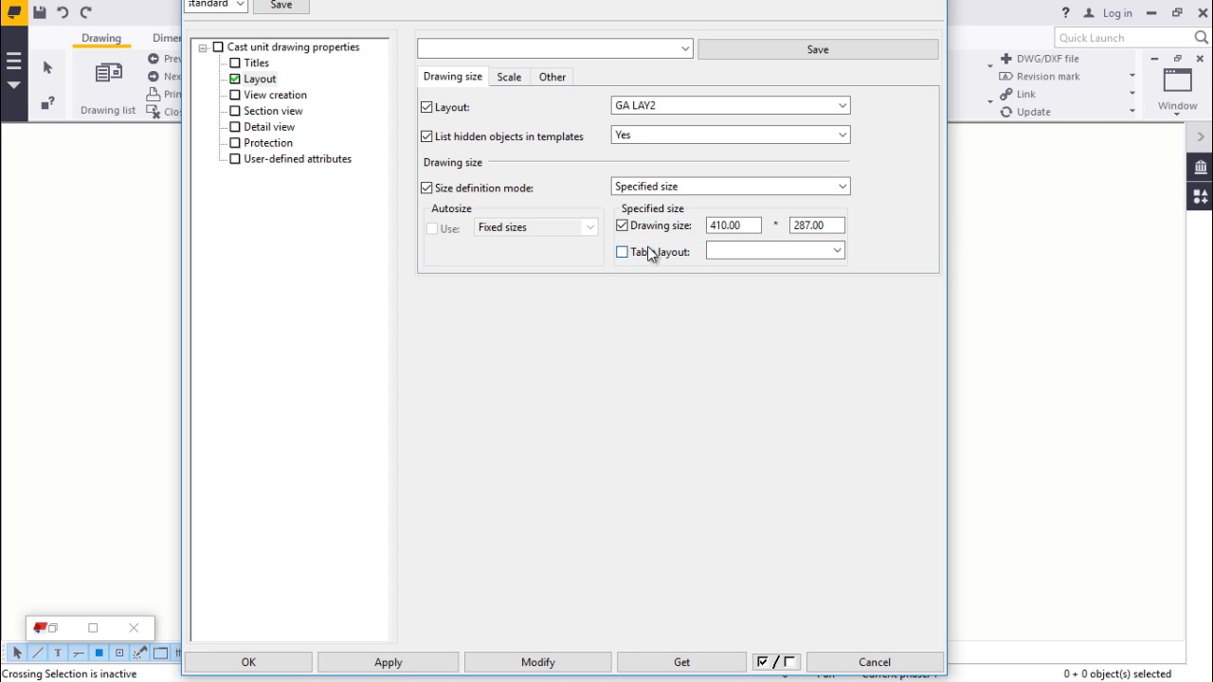
click(840, 250)
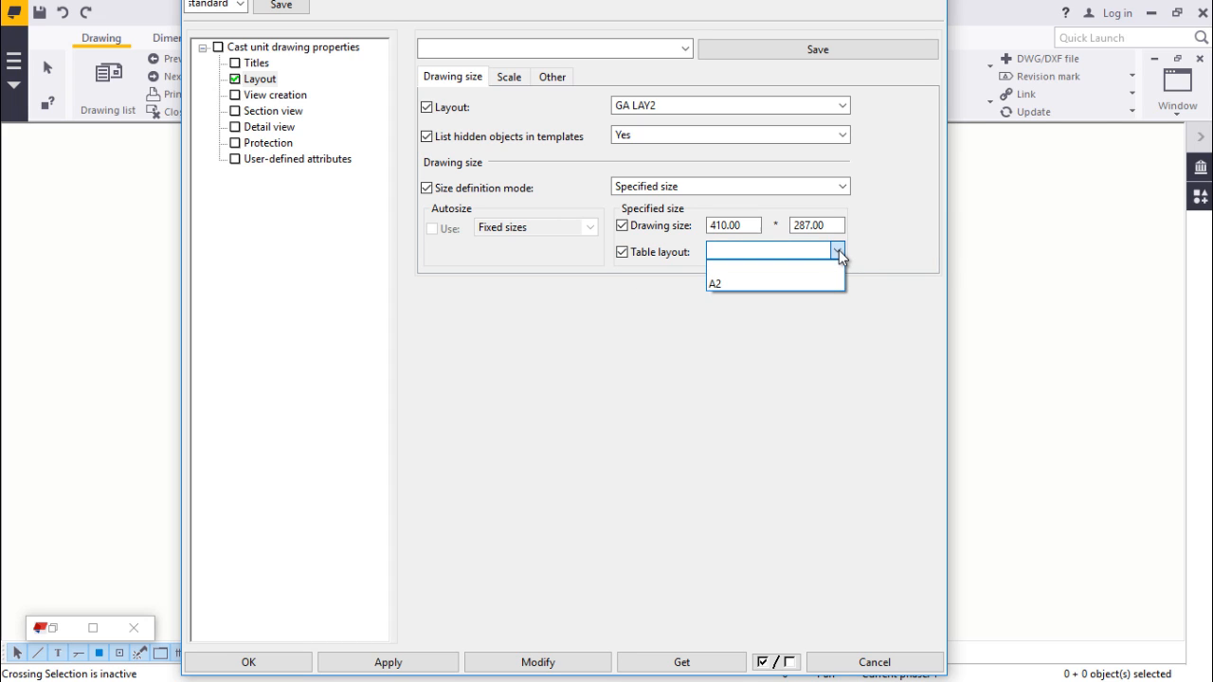
click(744, 283)
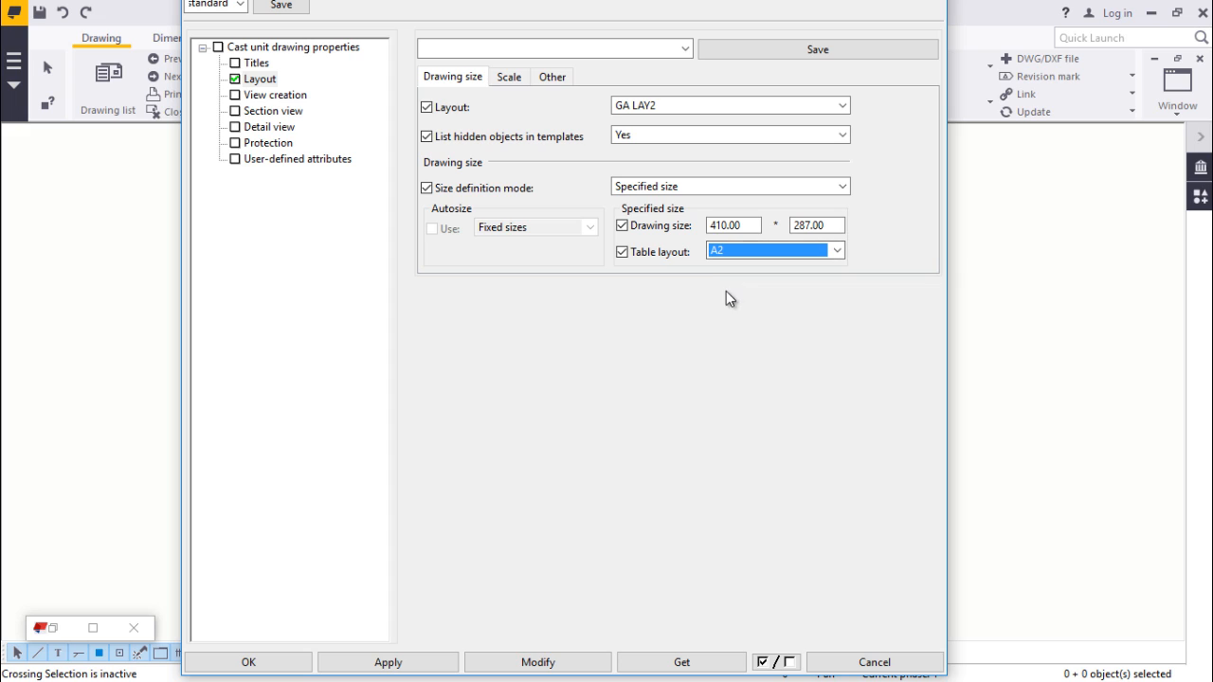
click(520, 666)
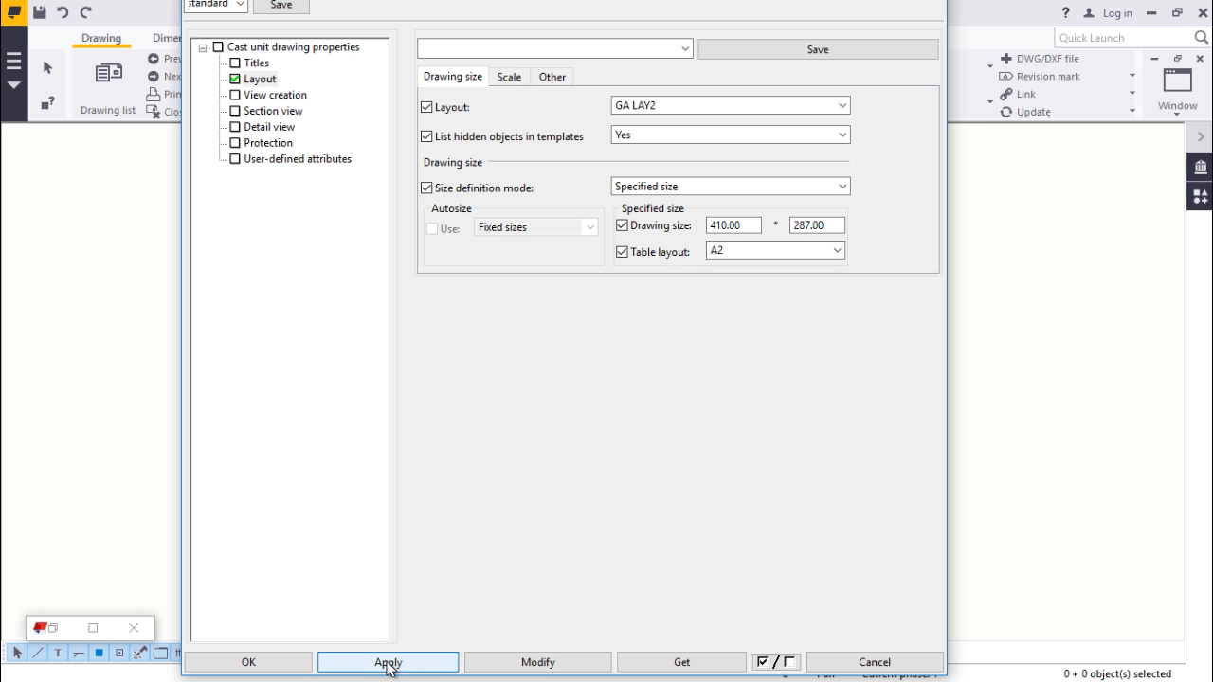
click(289, 663)
Examine the bending schedule and title block on the sheet, and how they fit alongside the elevation view
scroll(512, 417, down, 2)
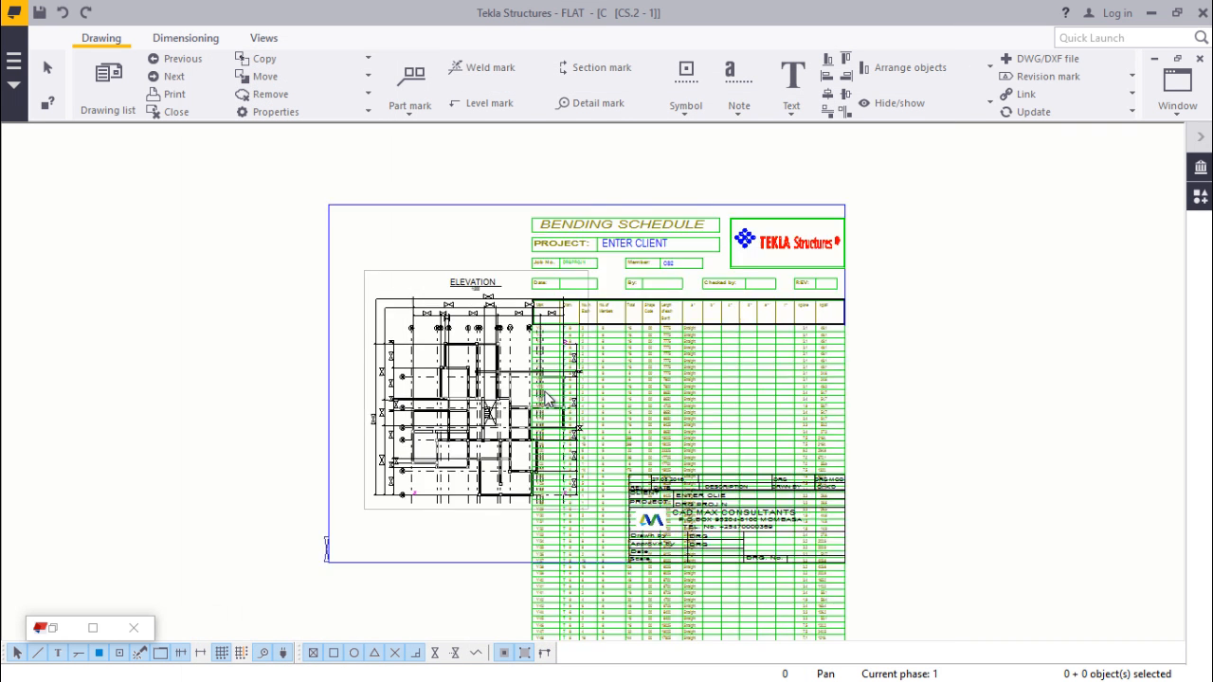
scroll(592, 431, up, 4)
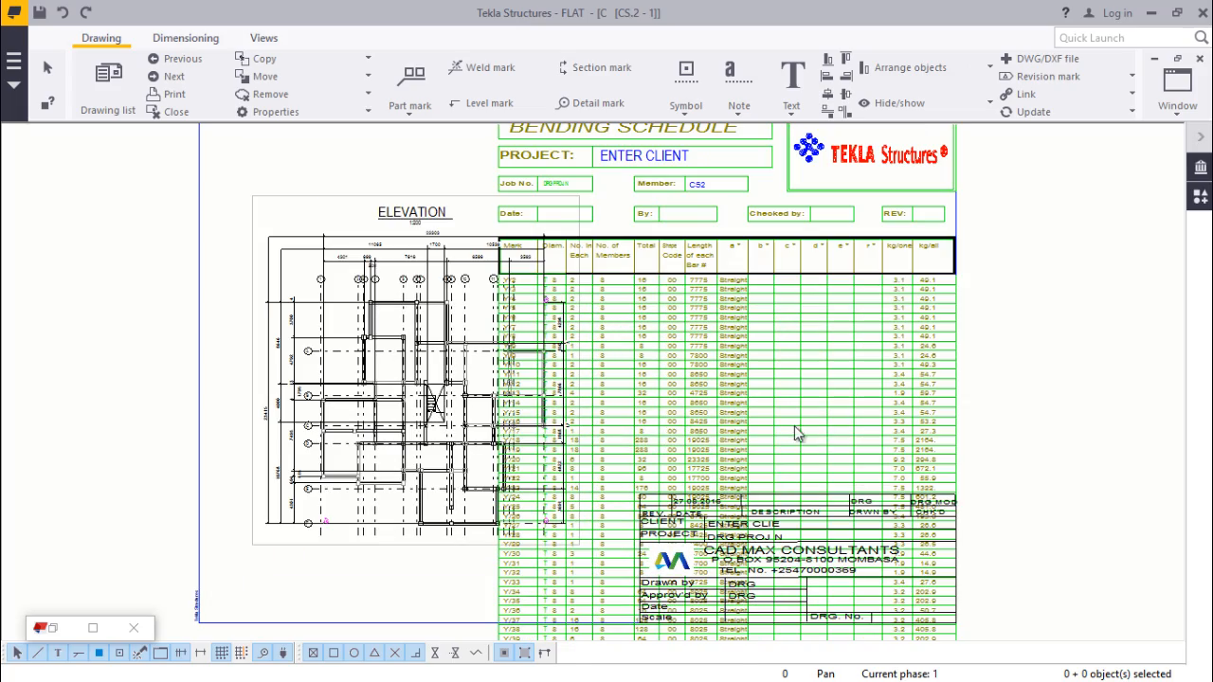
scroll(630, 427, up, 4)
scroll(607, 474, down, 4)
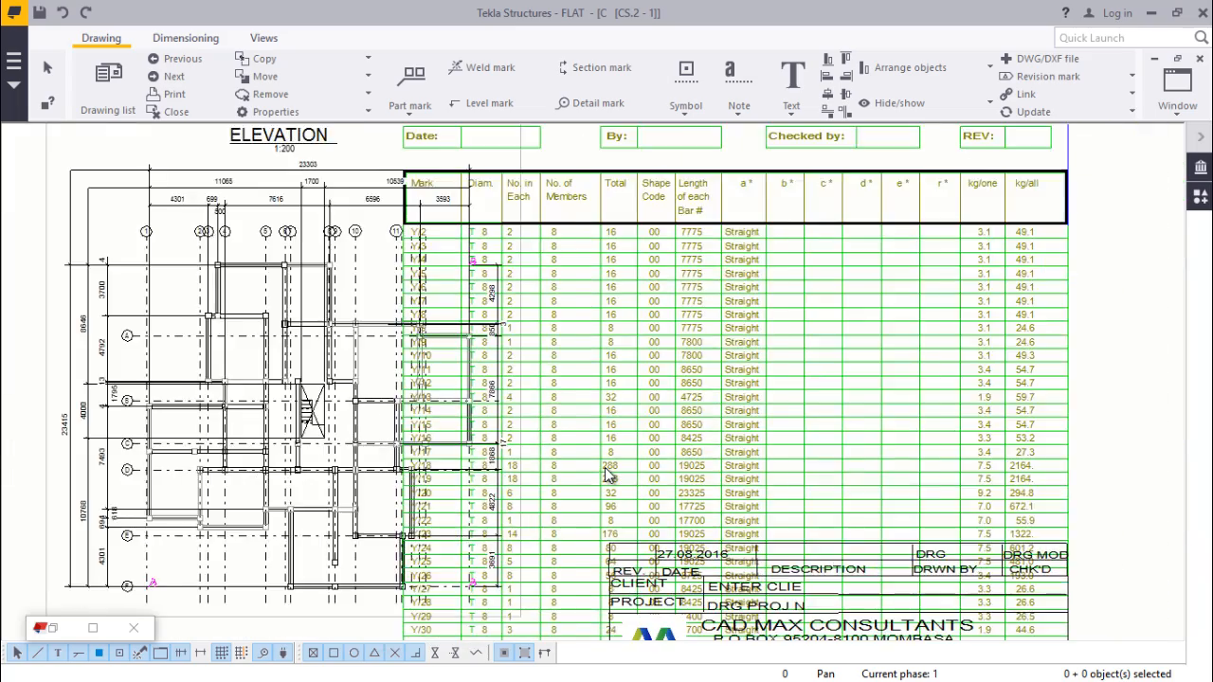
scroll(777, 384, up, 2)
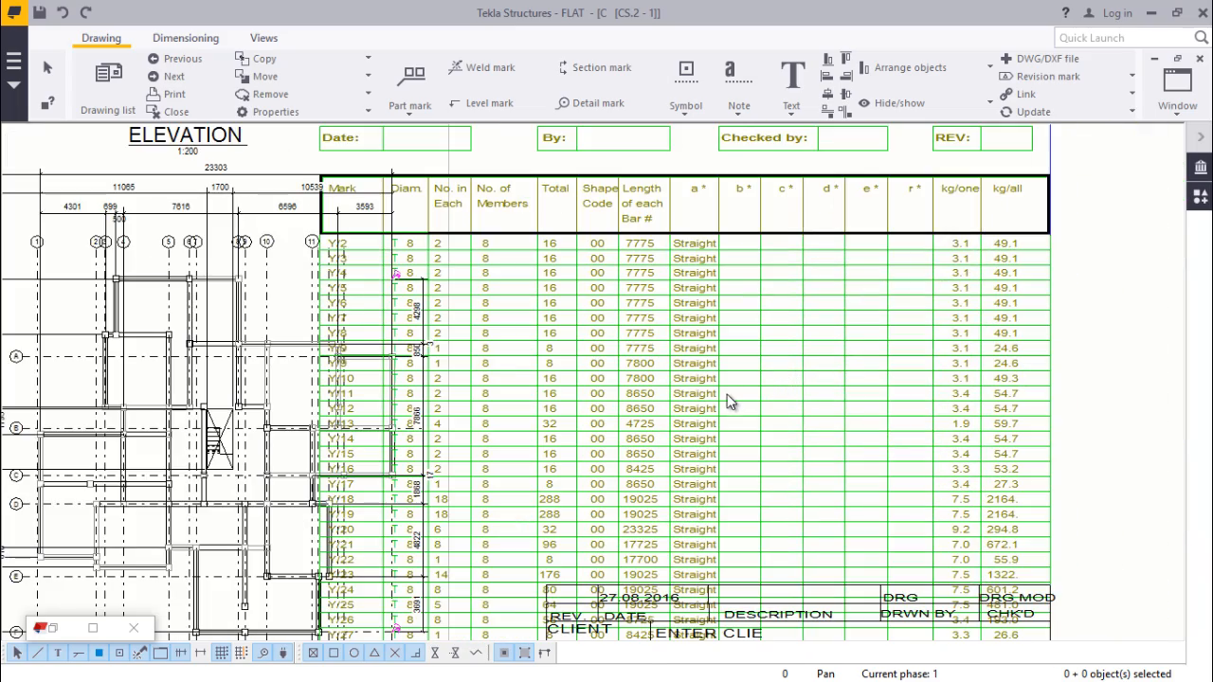
scroll(725, 393, up, 4)
scroll(723, 390, down, 4)
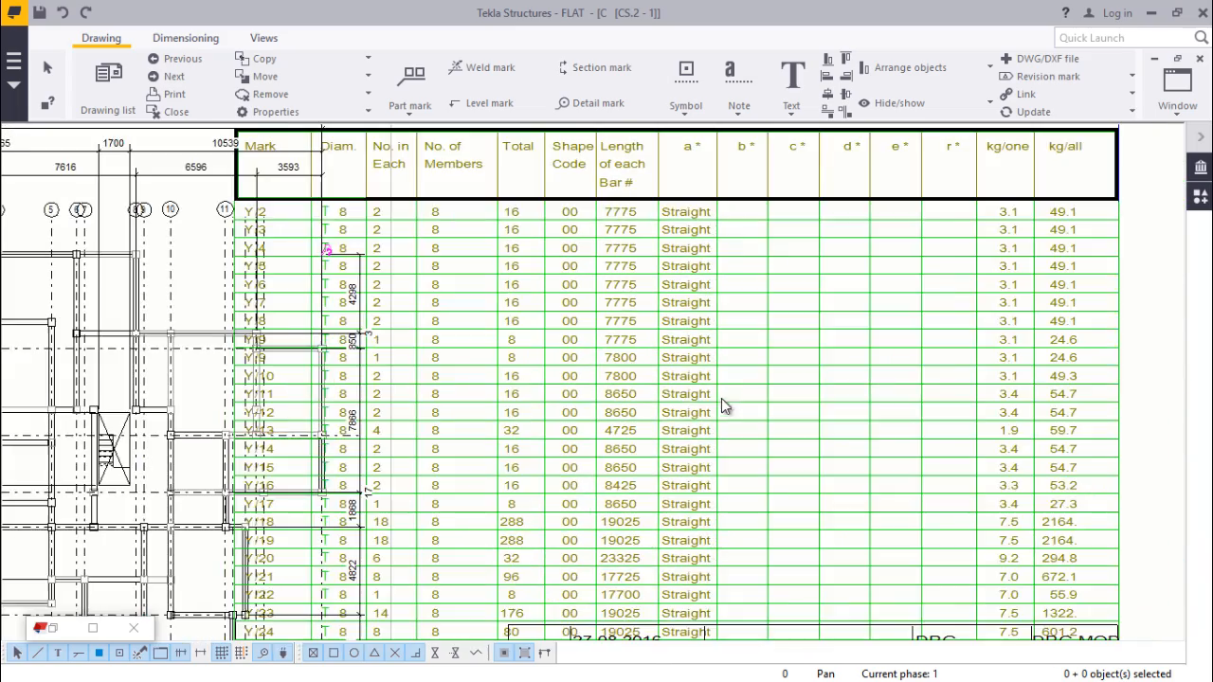
scroll(721, 417, down, 1)
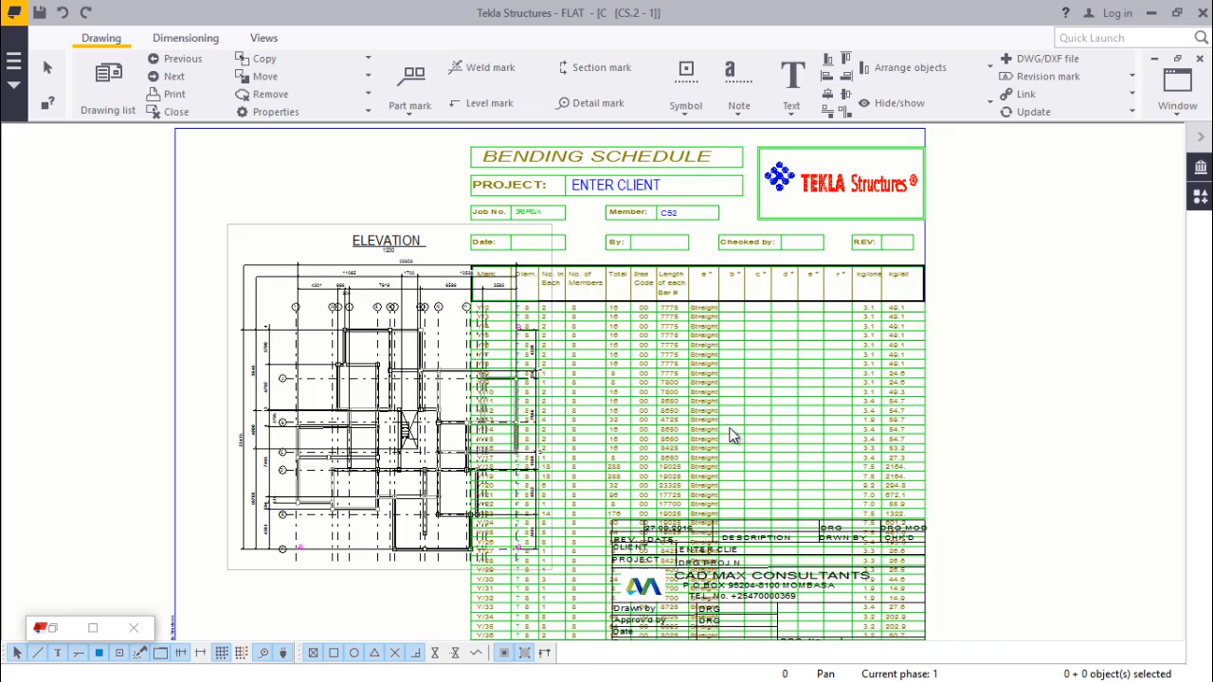
scroll(943, 227, up, 3)
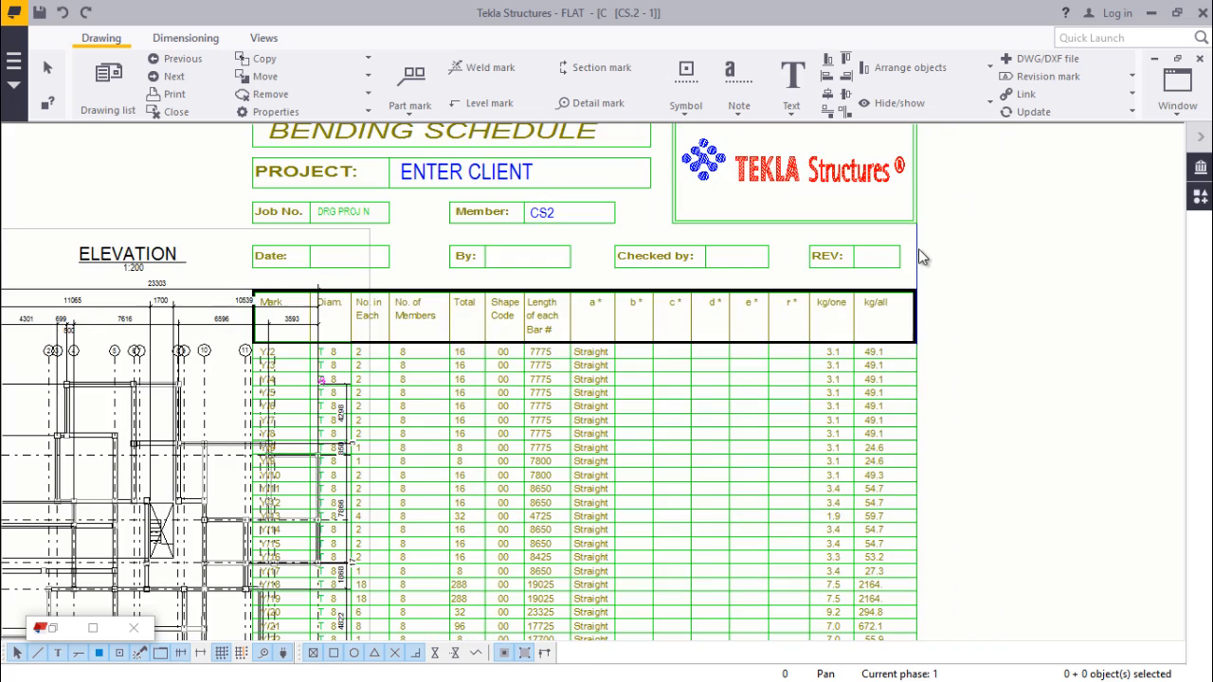
scroll(922, 256, up, 1)
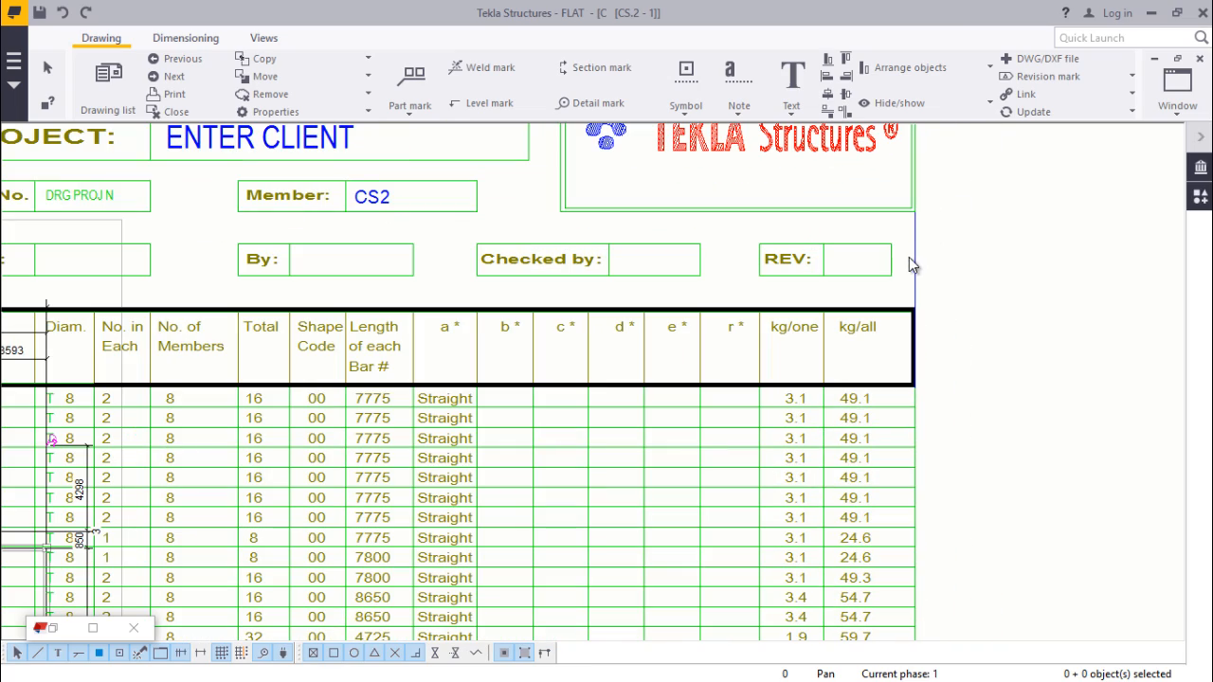
Set the drawing's specified size to 810 by 594 in the layout properties and apply it to the sheet
scroll(908, 270, down, 1)
double_click(914, 261)
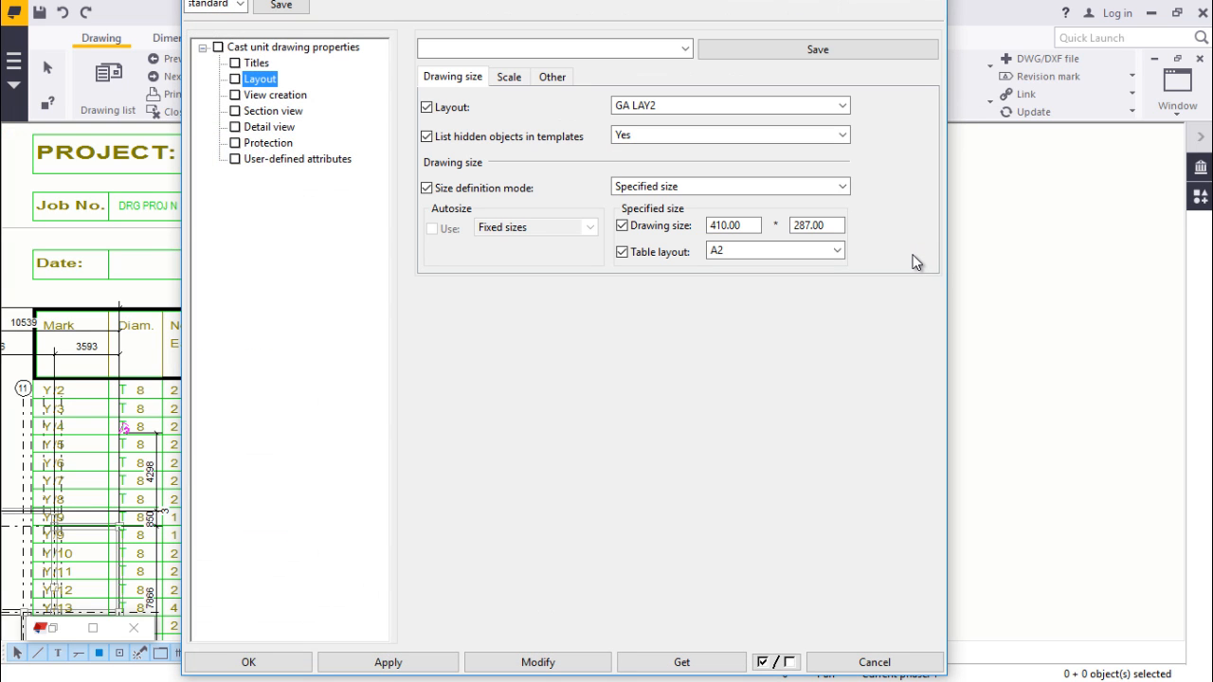
click(735, 224)
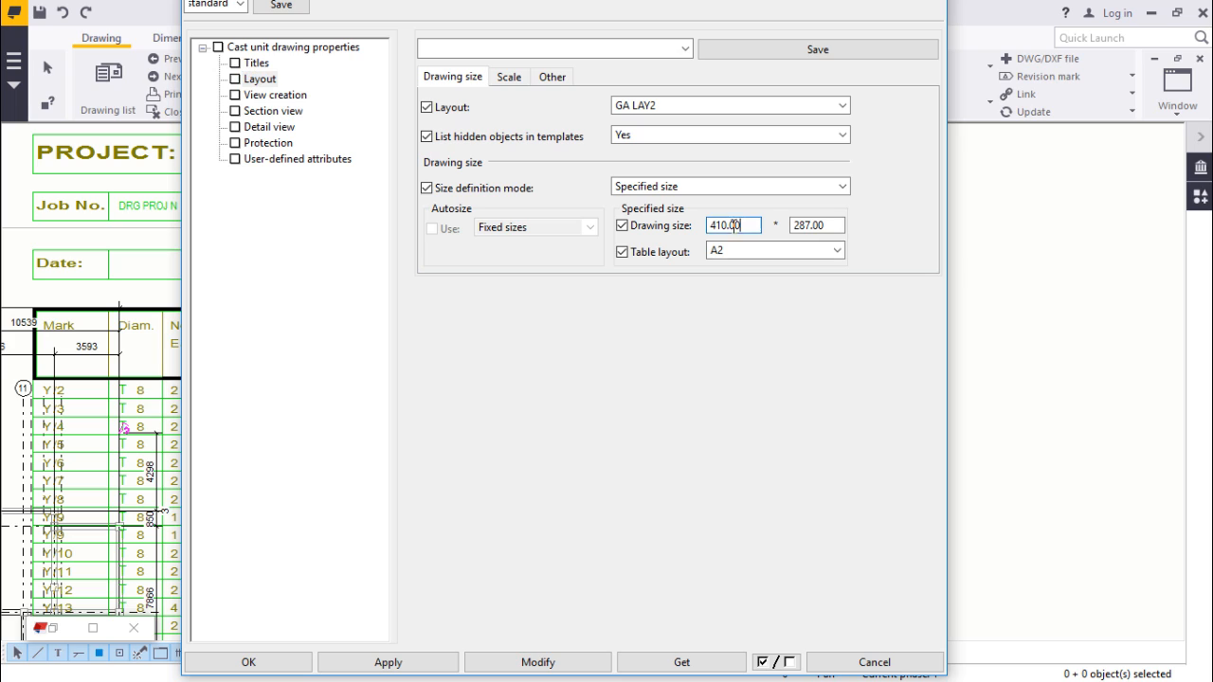
double_click(735, 224)
text(810)
double_click(794, 226)
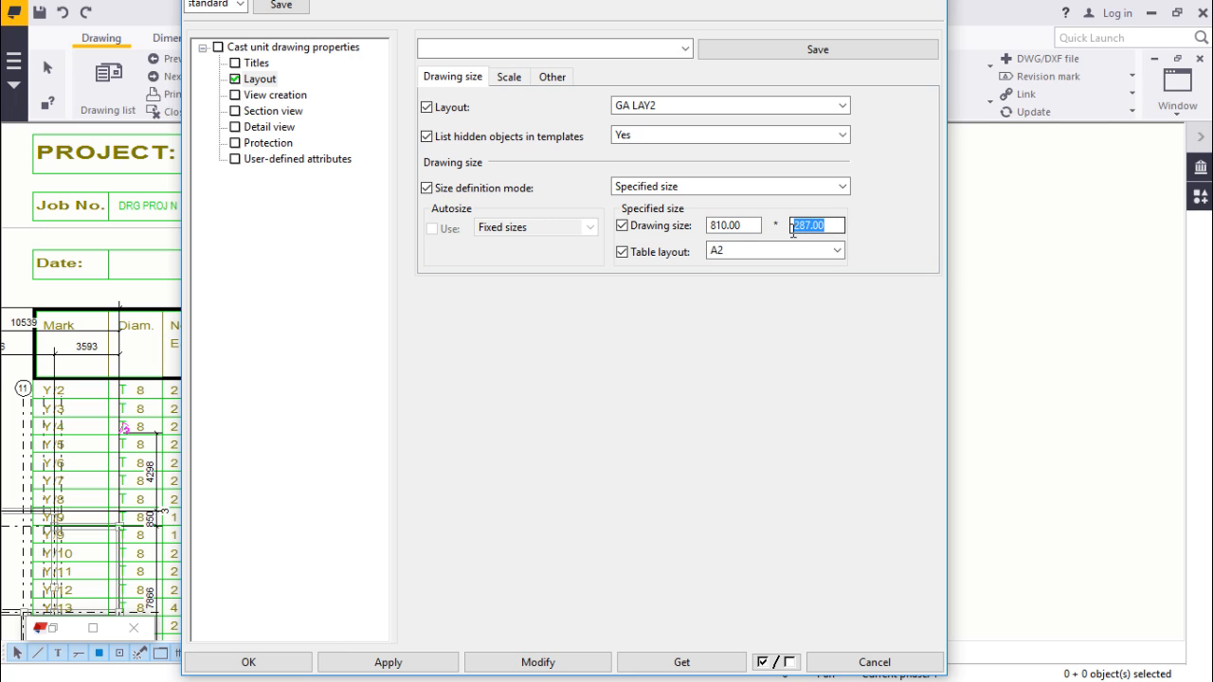
text(594)
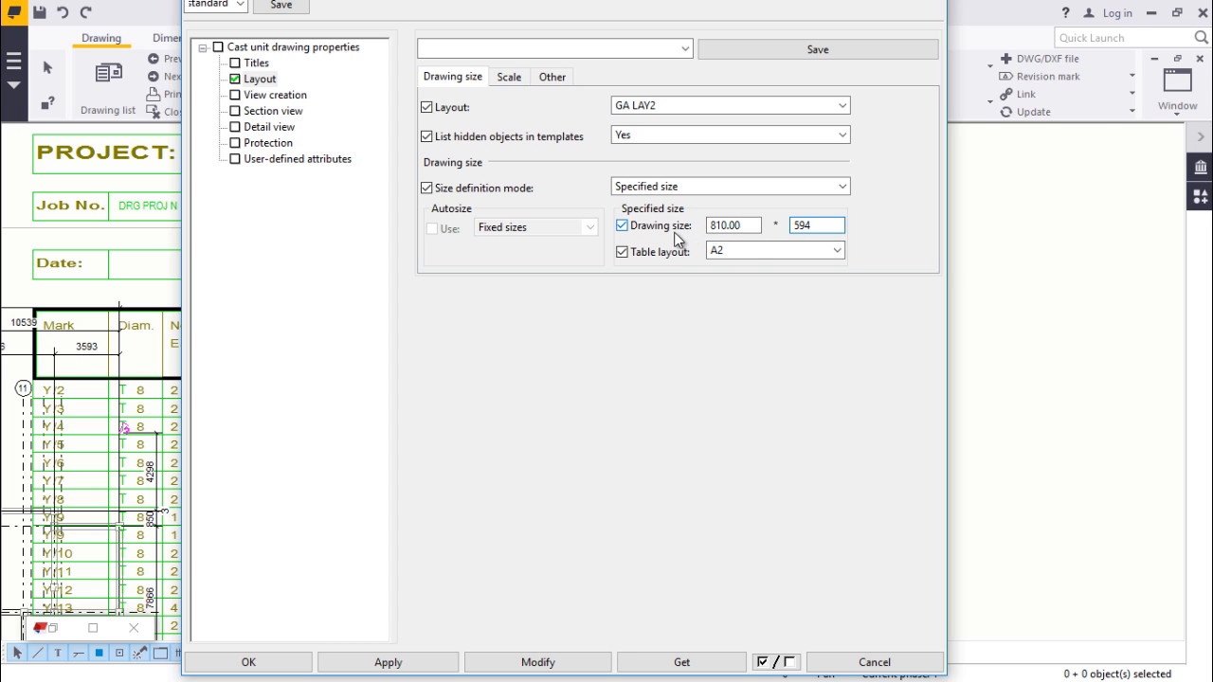
click(519, 664)
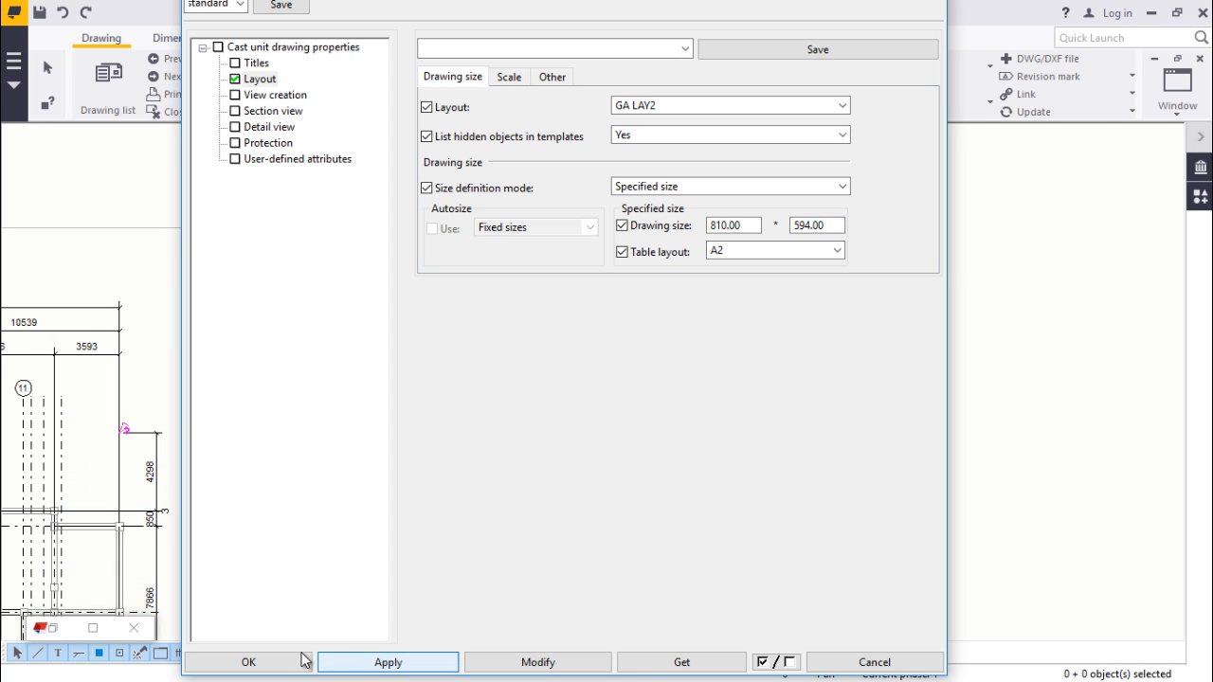
Close the drawing properties and examine how the bending schedule, title block and elevation view fit within the sheet frame
click(248, 662)
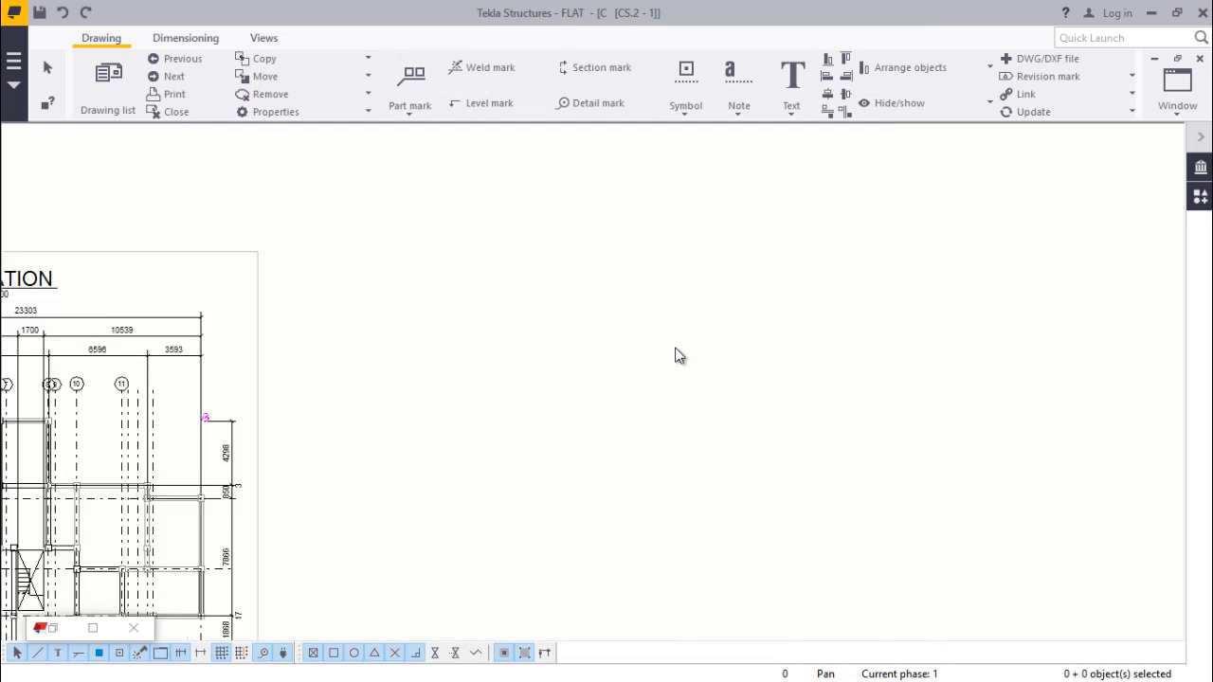
scroll(591, 355, down, 4)
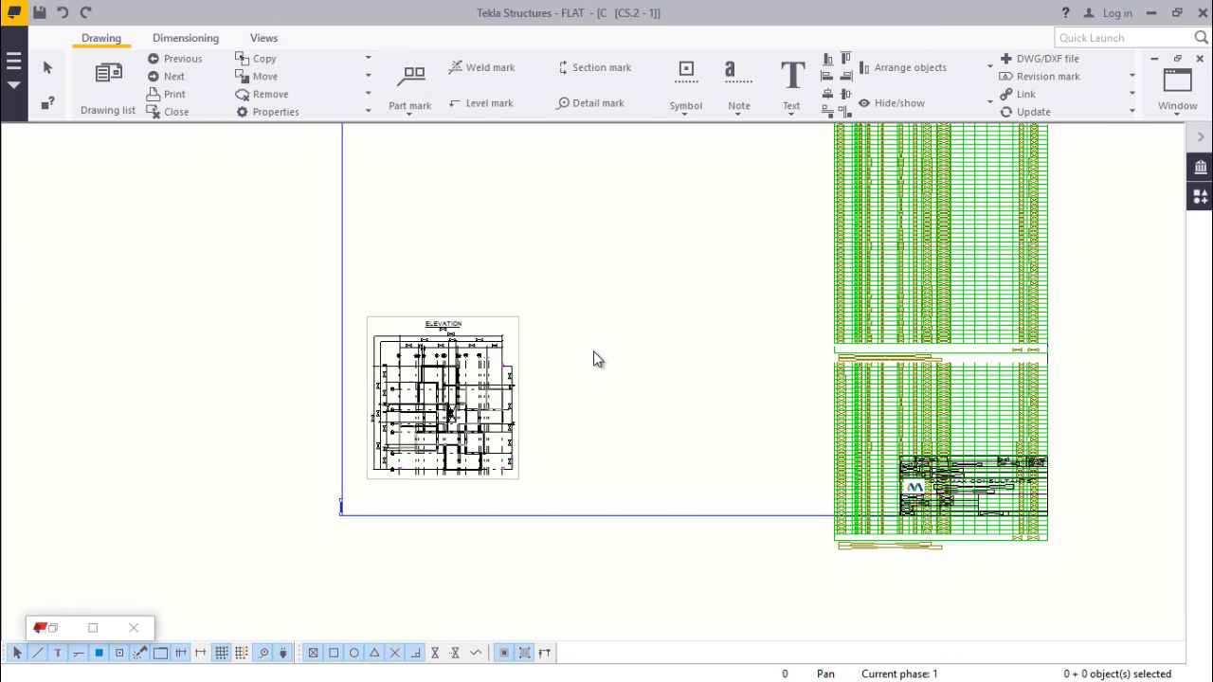
scroll(924, 511, up, 3)
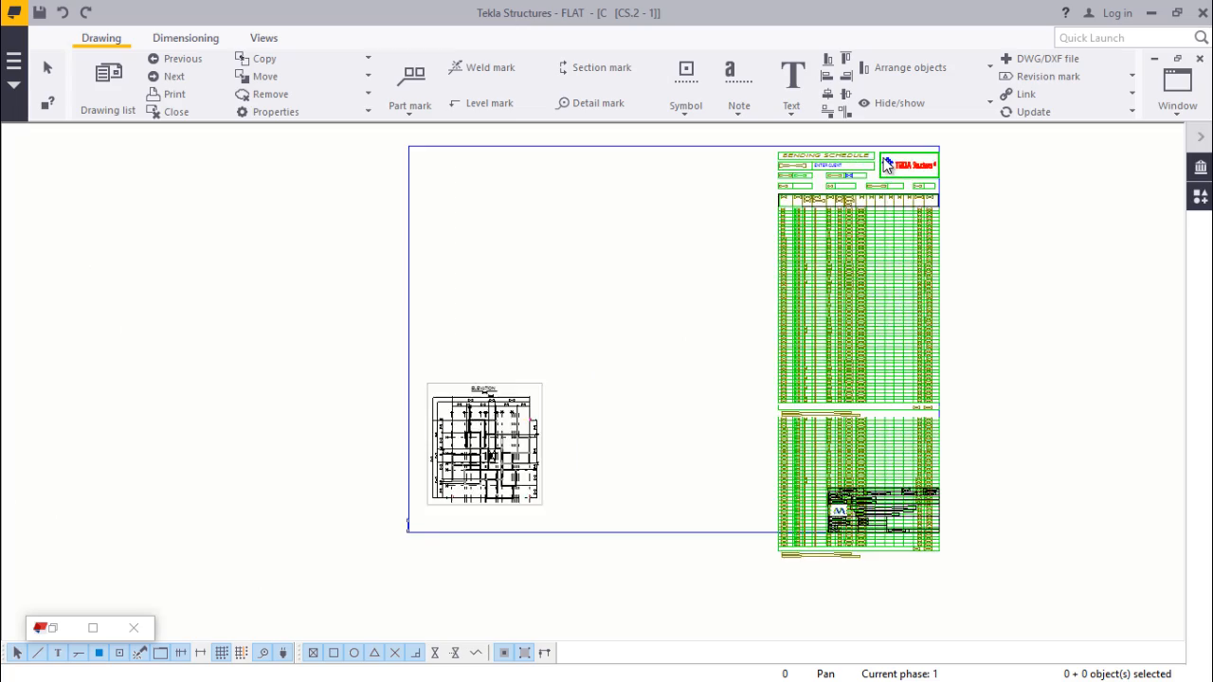
scroll(921, 515, up, 2)
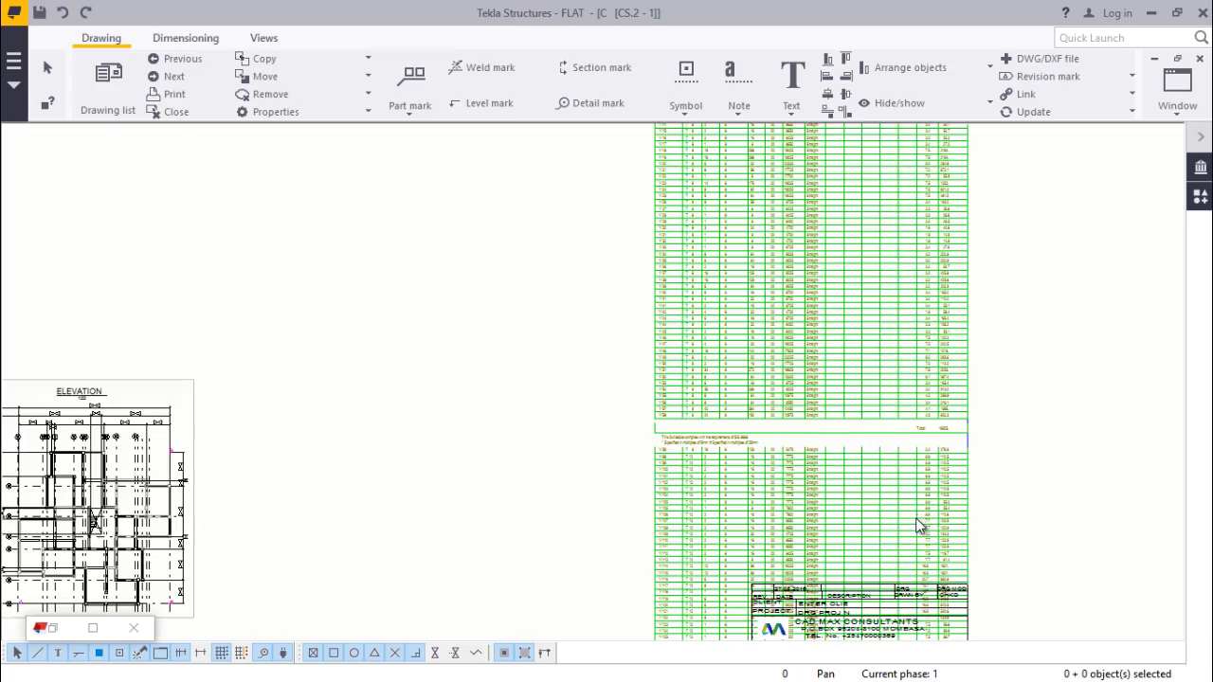
scroll(914, 526, down, 3)
scroll(887, 199, up, 1)
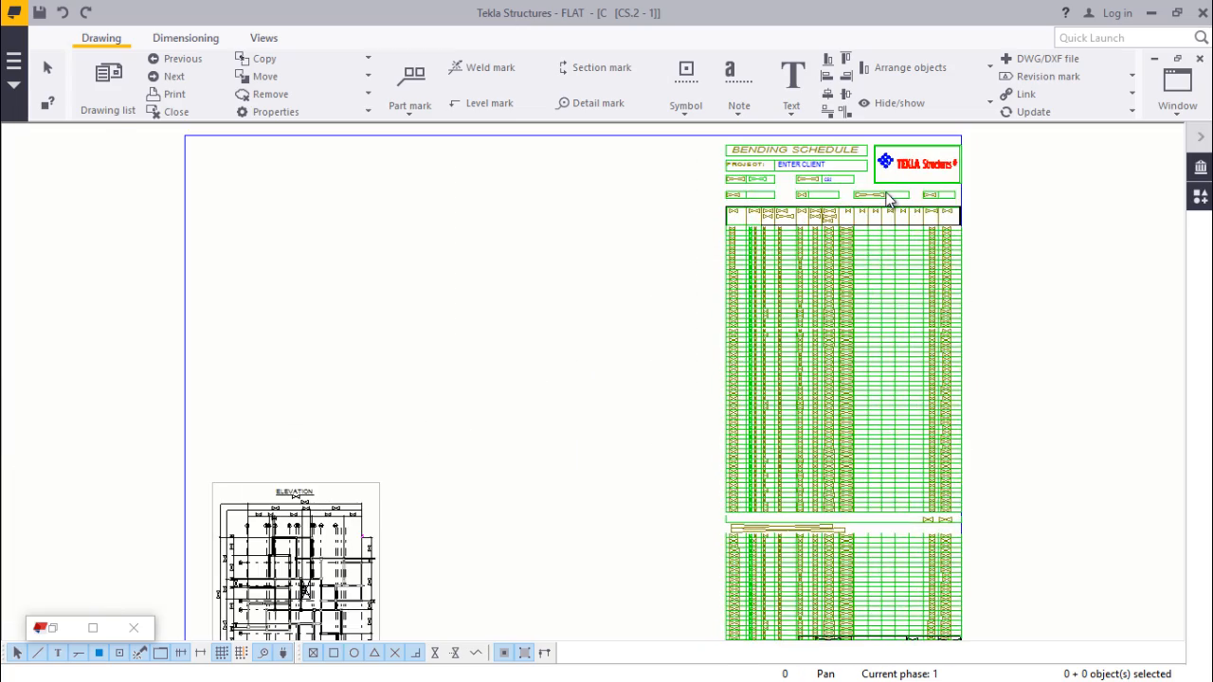
scroll(888, 197, up, 2)
scroll(817, 322, down, 2)
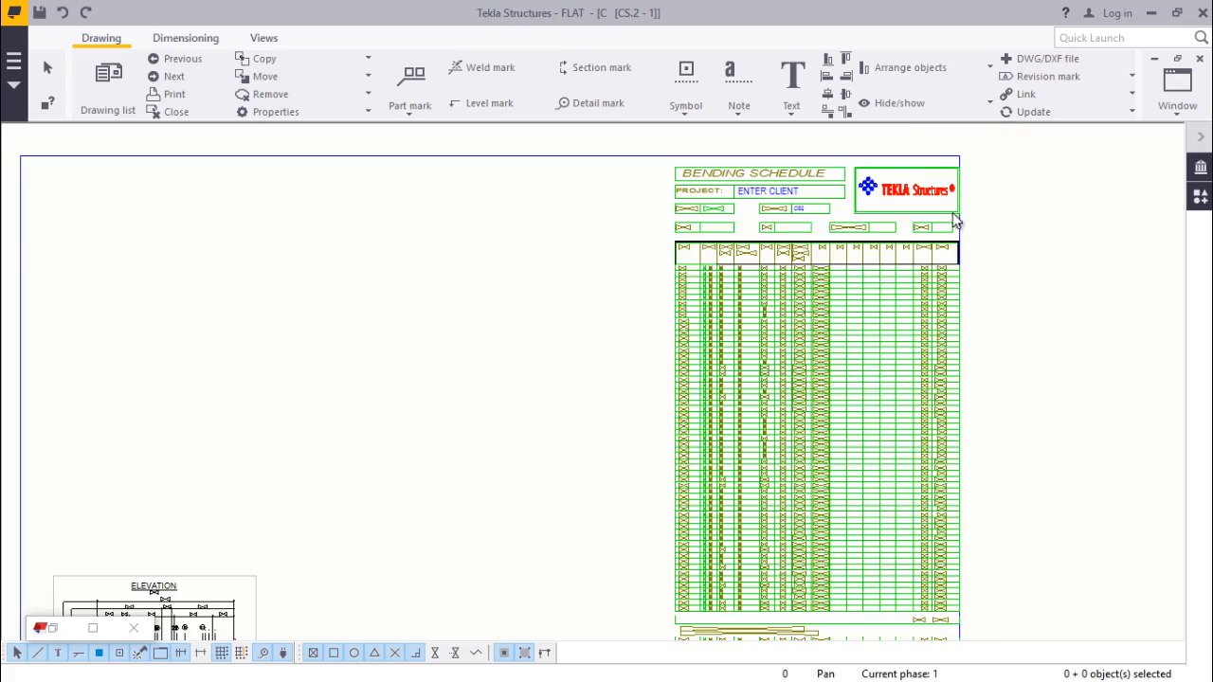
Set the drawing's specified size to 1040 by 810 in the layout properties, then apply it and close the properties
scroll(955, 177, up, 1)
scroll(967, 219, up, 5)
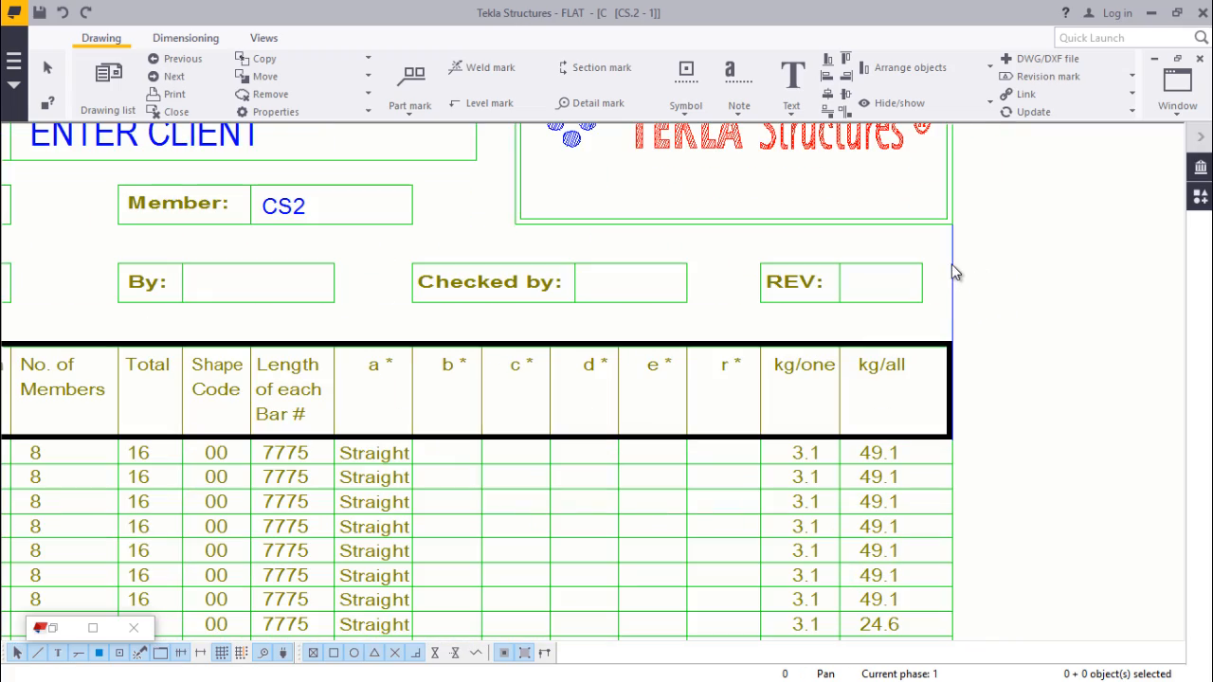
double_click(953, 268)
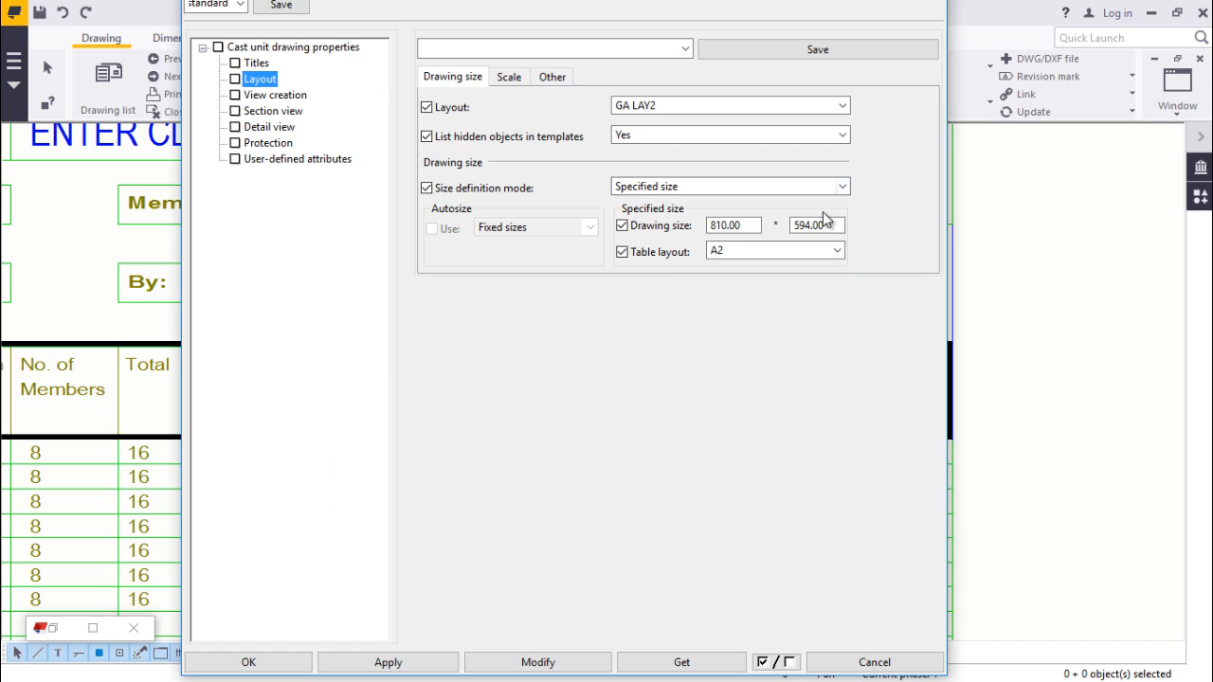
click(730, 225)
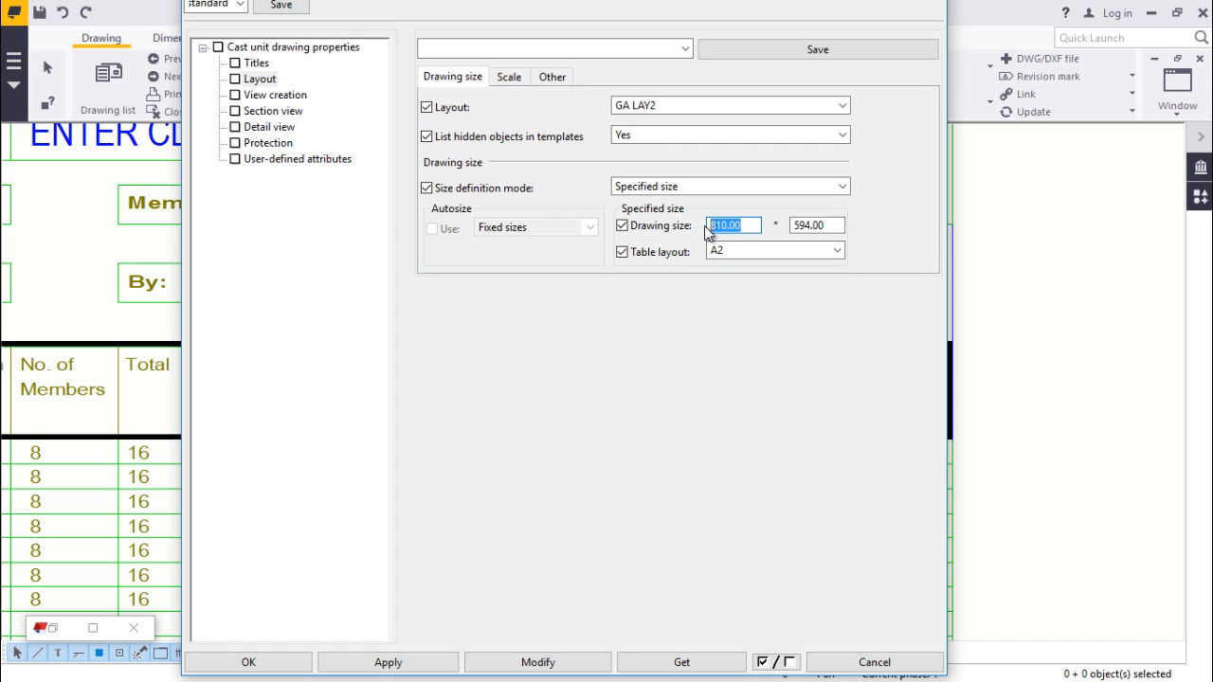
text(1040)
click(811, 229)
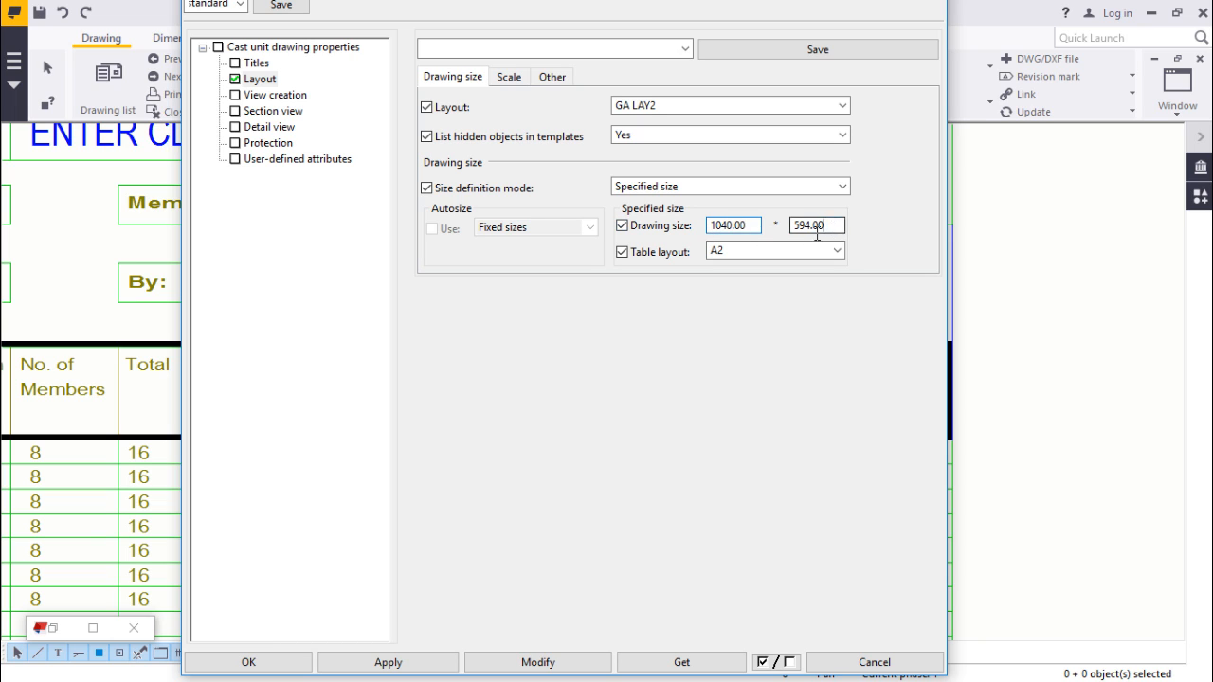
text(810)
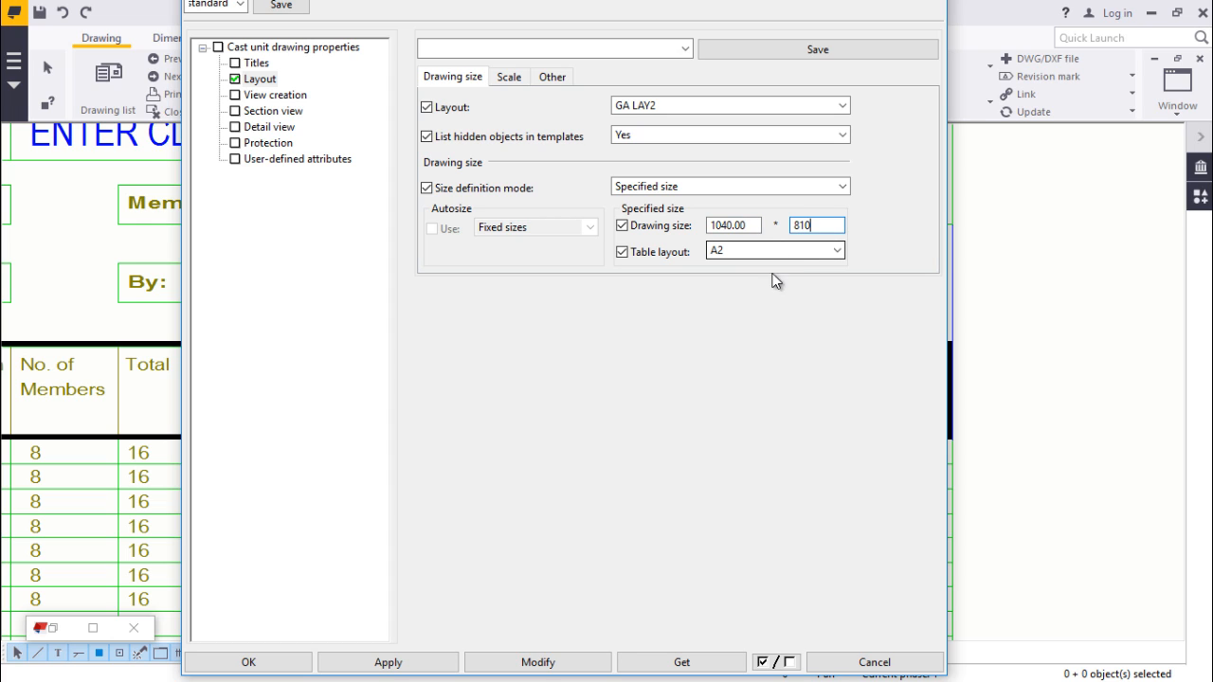
click(536, 662)
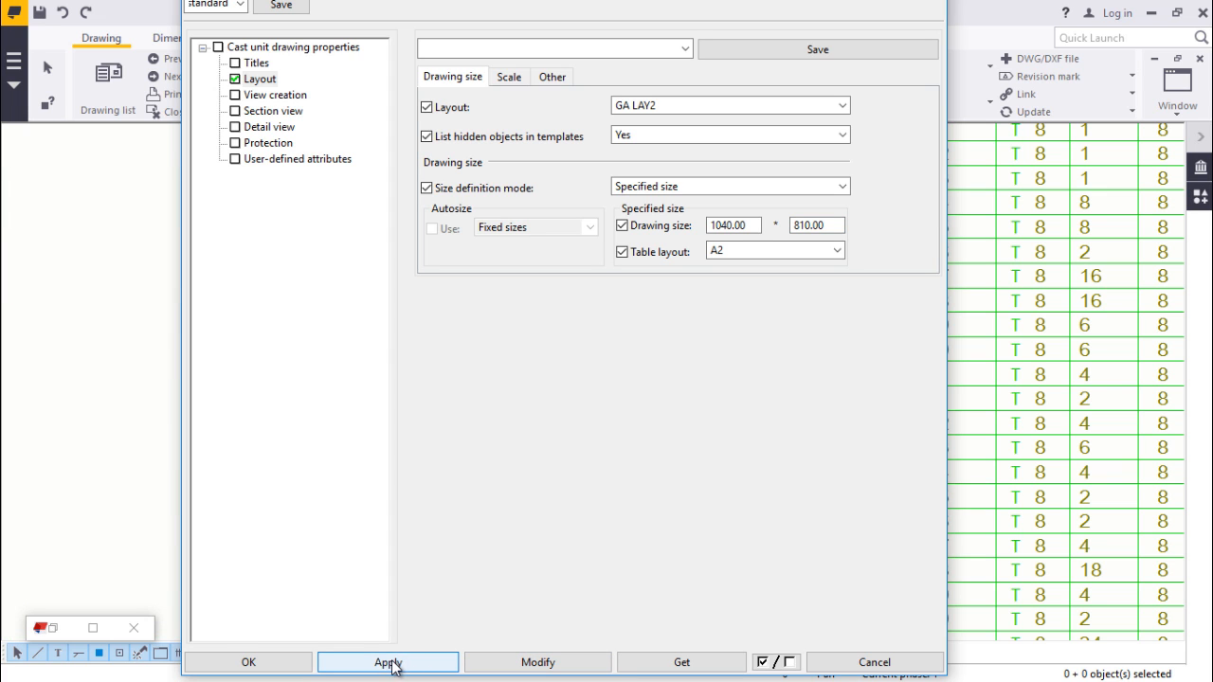
click(279, 664)
Examine the bending schedule's rows on the enlarged sheet and its clearance from the title block and elevation view
scroll(824, 414, down, 6)
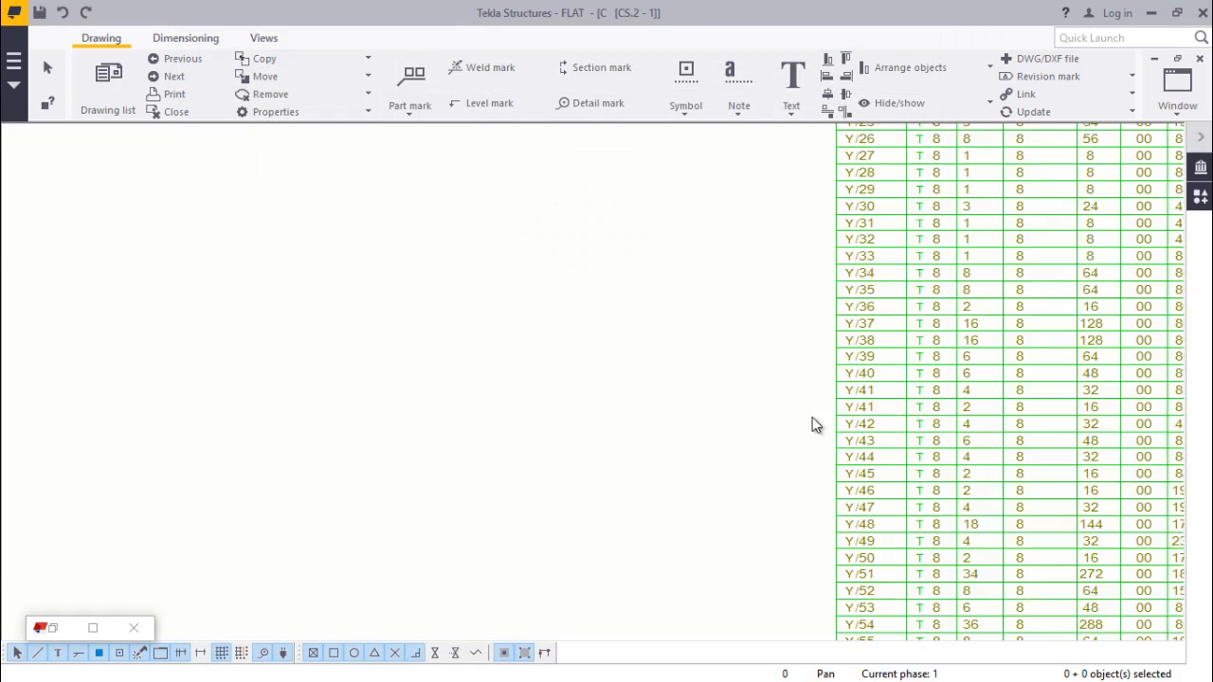
scroll(852, 410, down, 8)
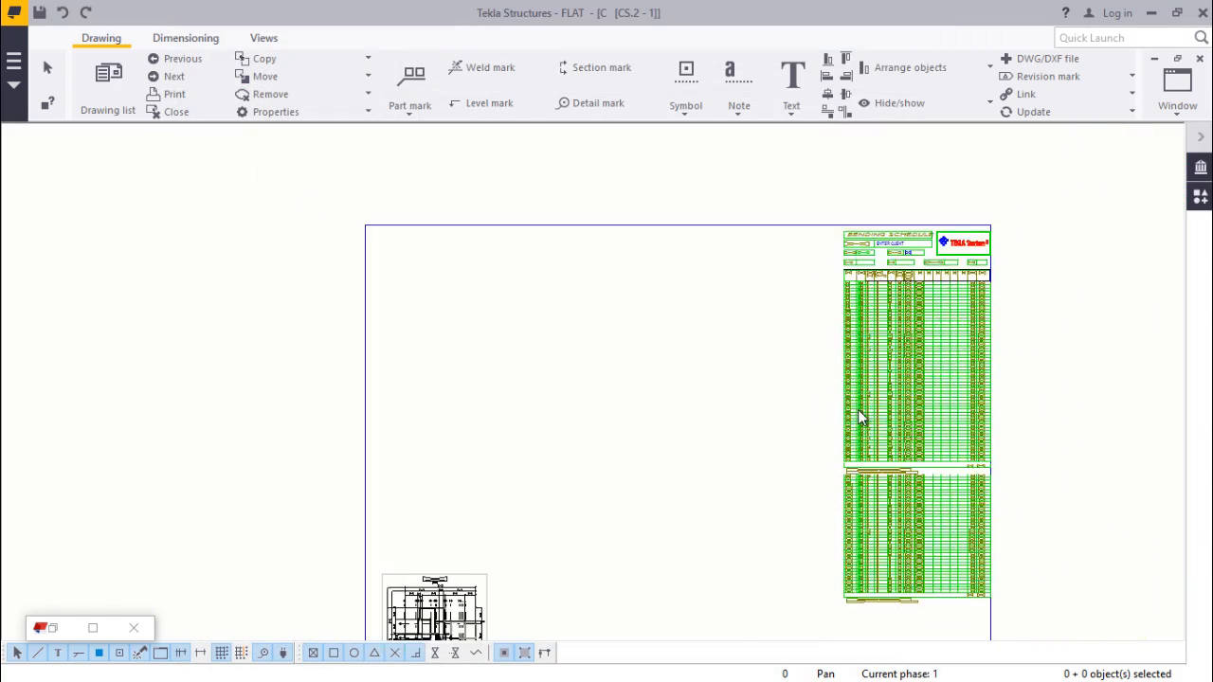
scroll(929, 417, up, 4)
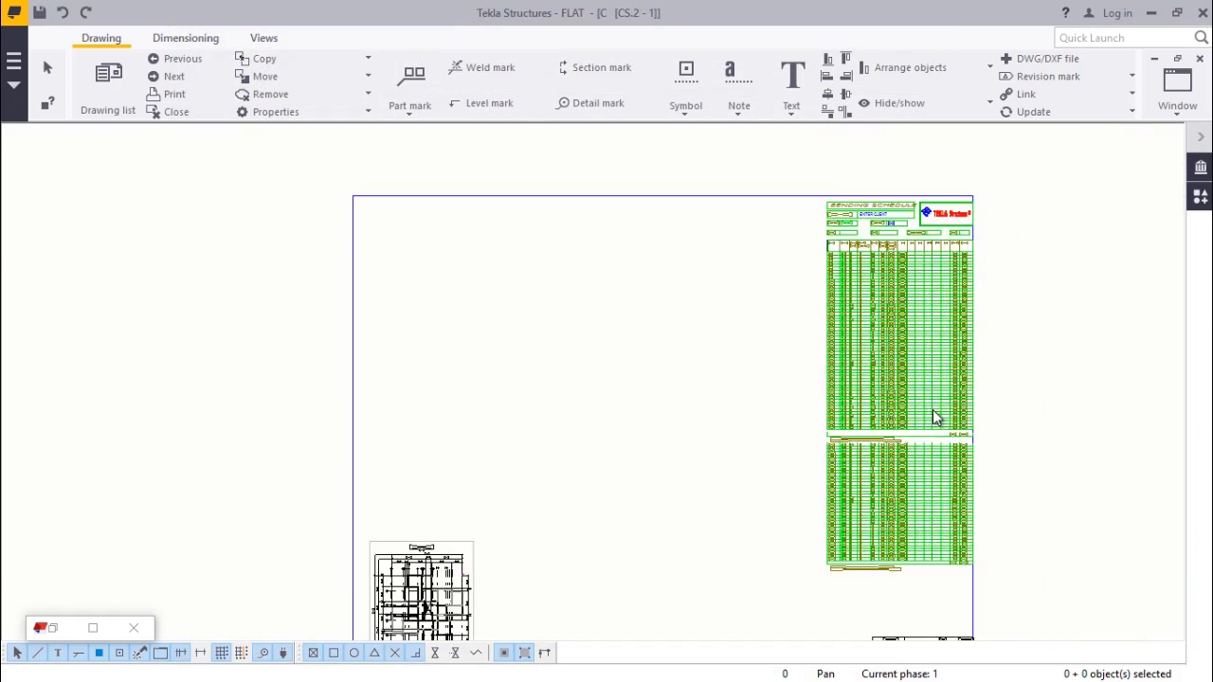
scroll(888, 360, up, 10)
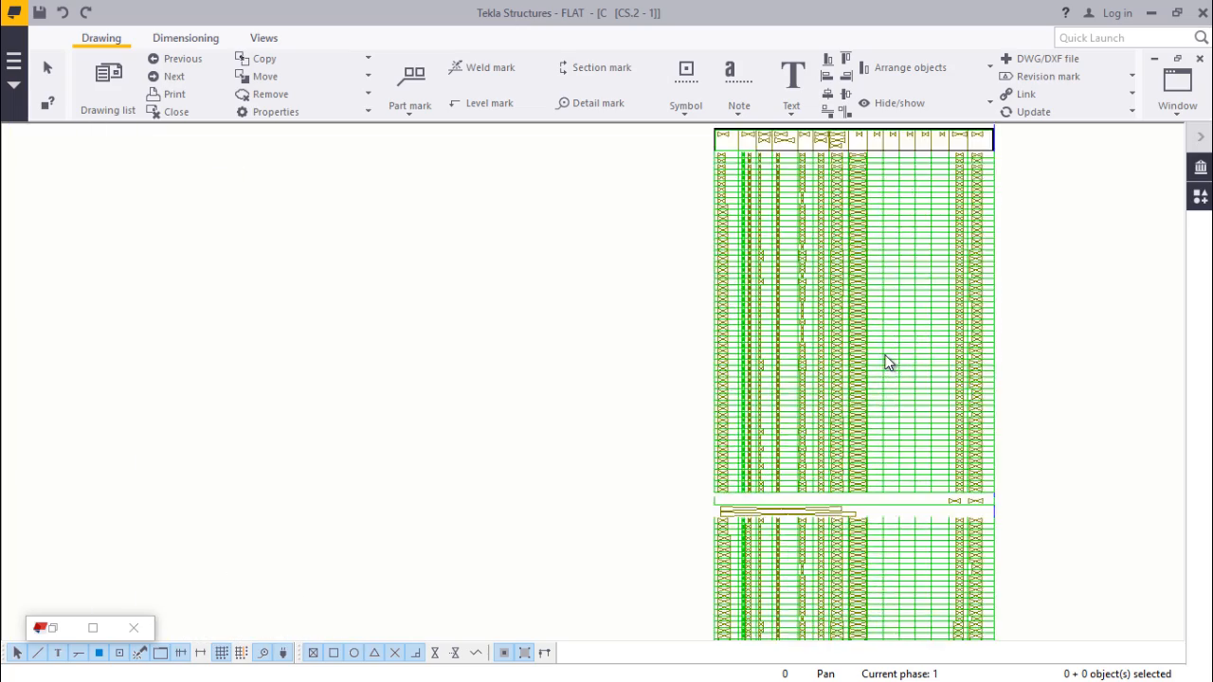
scroll(856, 386, up, 2)
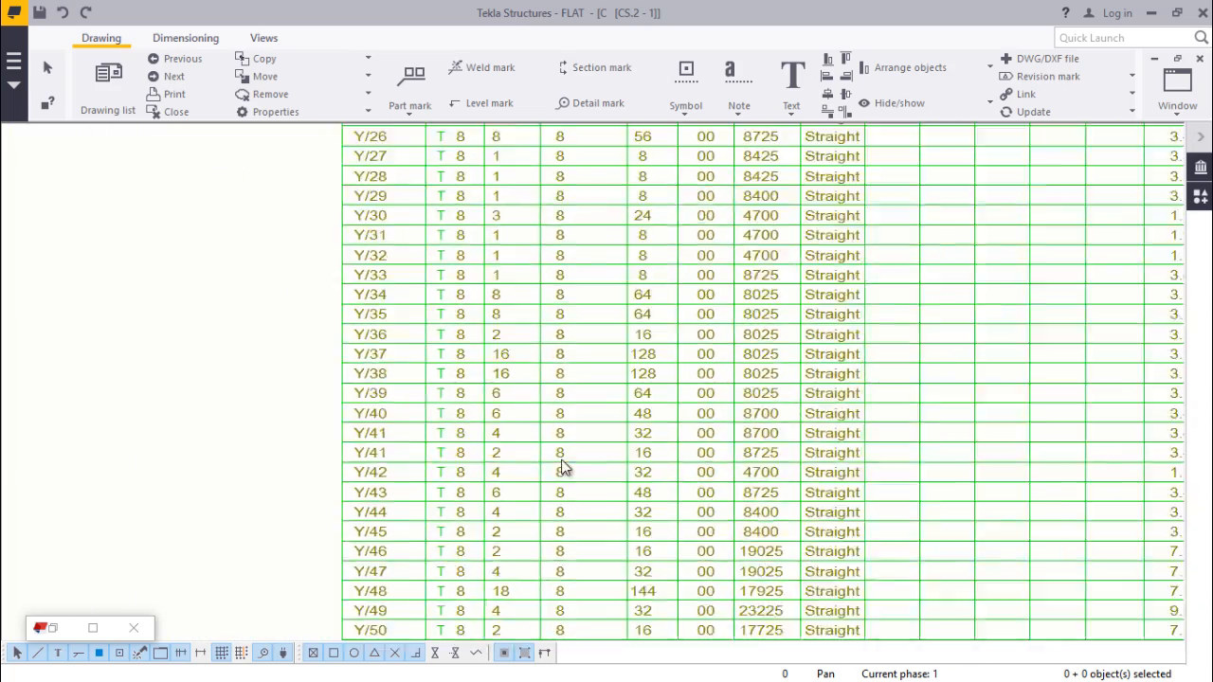
scroll(805, 502, down, 4)
scroll(849, 503, down, 8)
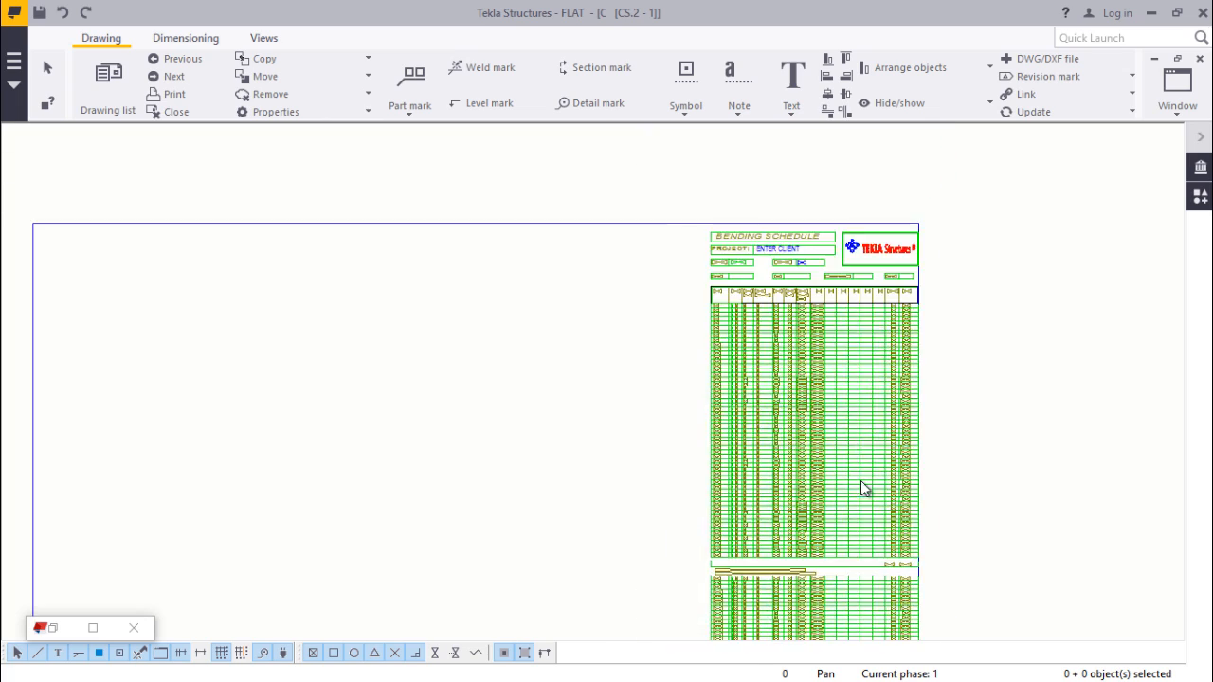
scroll(521, 482, up, 1)
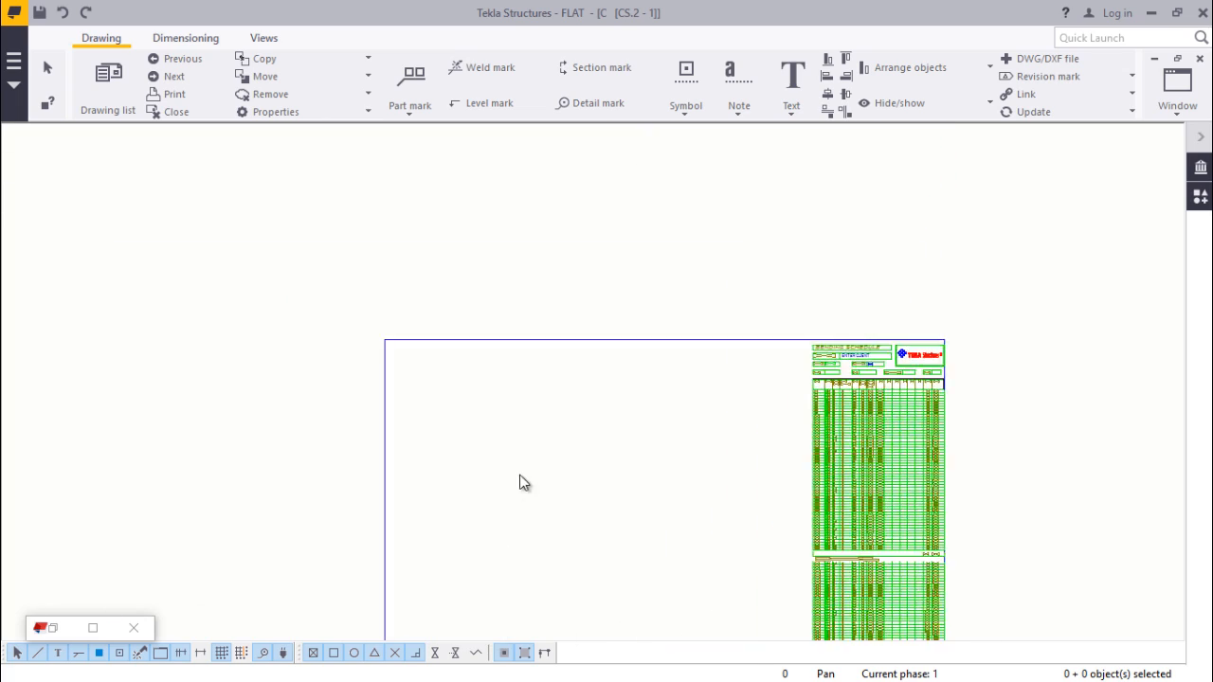
scroll(550, 463, down, 3)
scroll(488, 595, up, 3)
Set the elevation view's scale to 1/100 in its view properties and apply the change to the drawing
scroll(531, 550, up, 5)
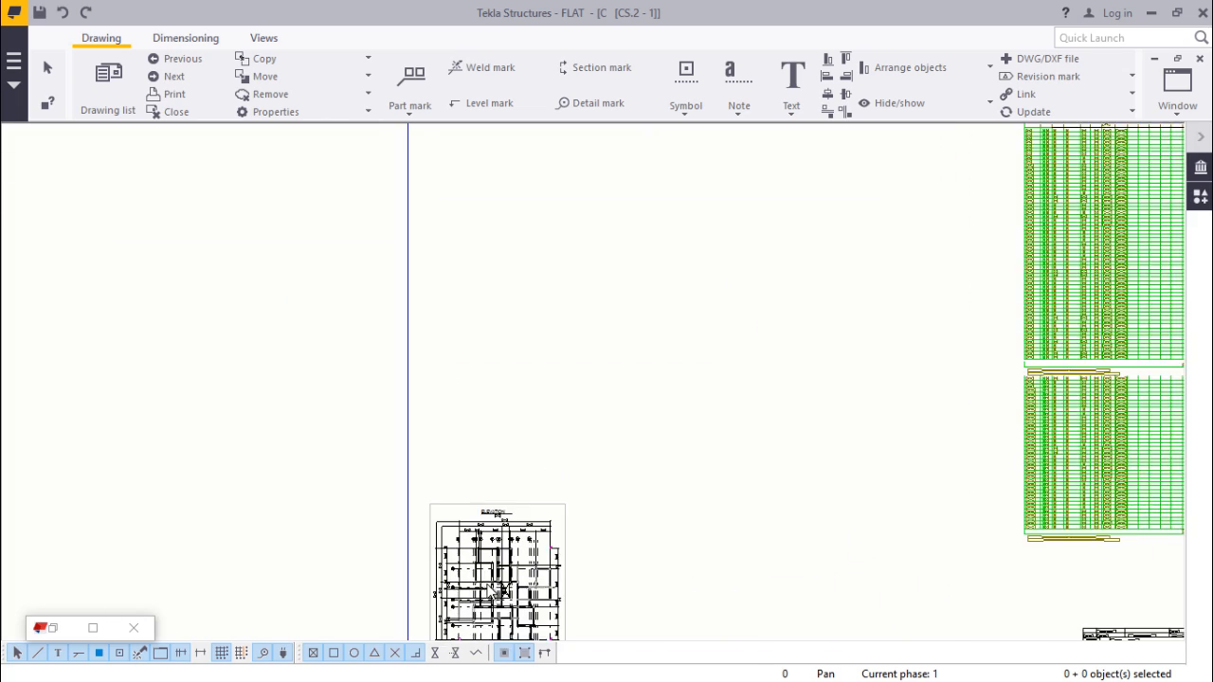
click(607, 468)
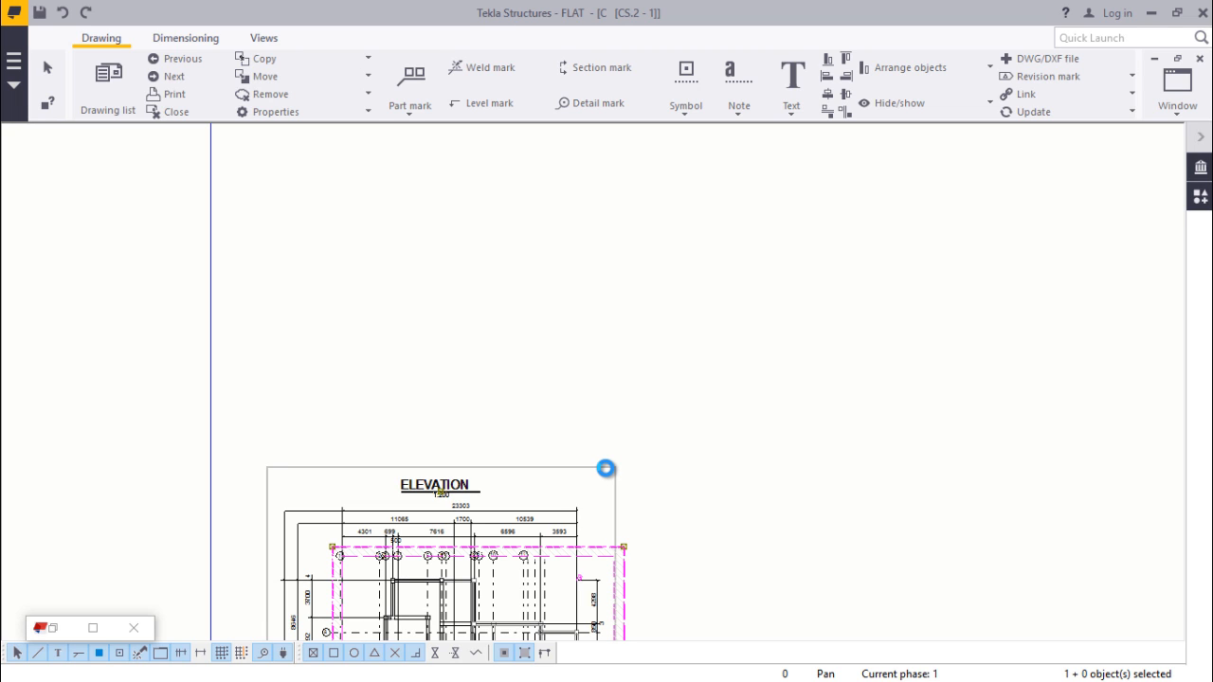
double_click(603, 468)
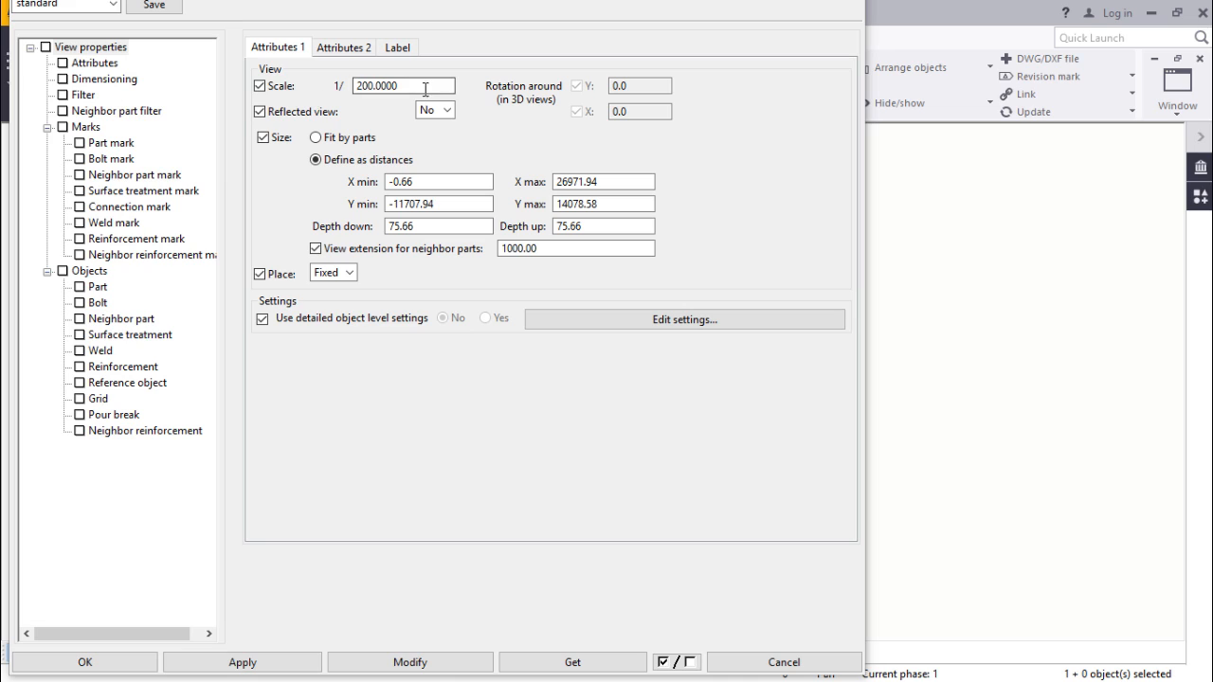
drag(426, 87, 343, 96)
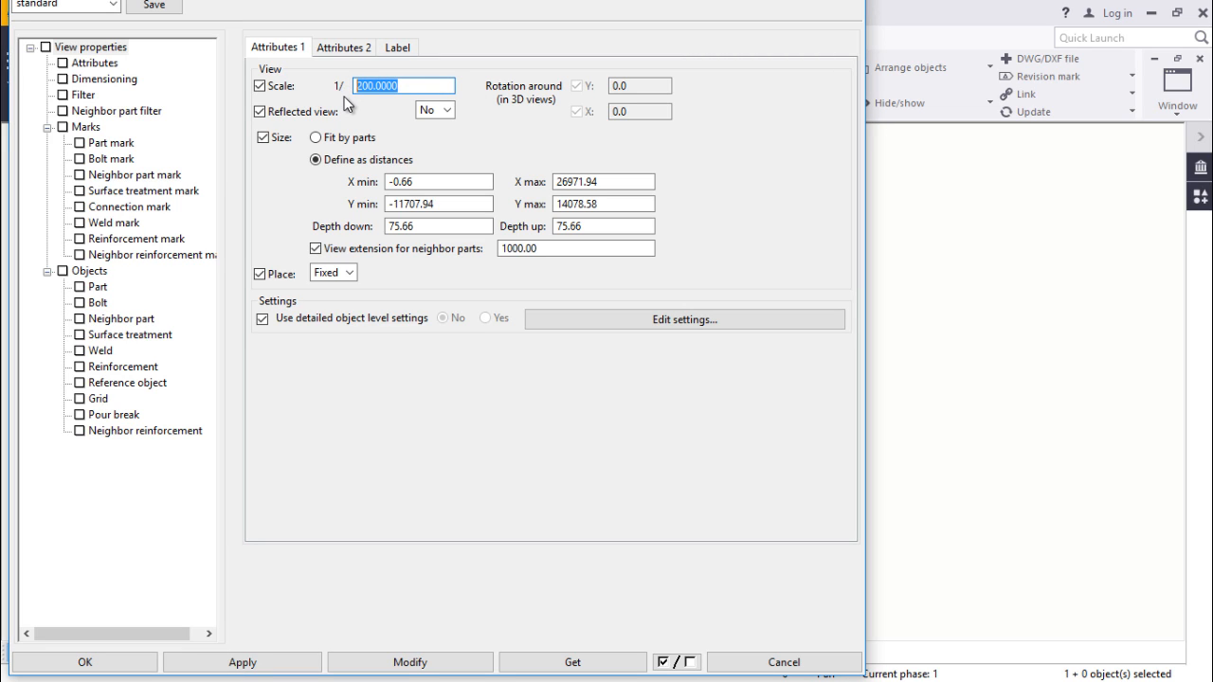
text(100)
click(405, 663)
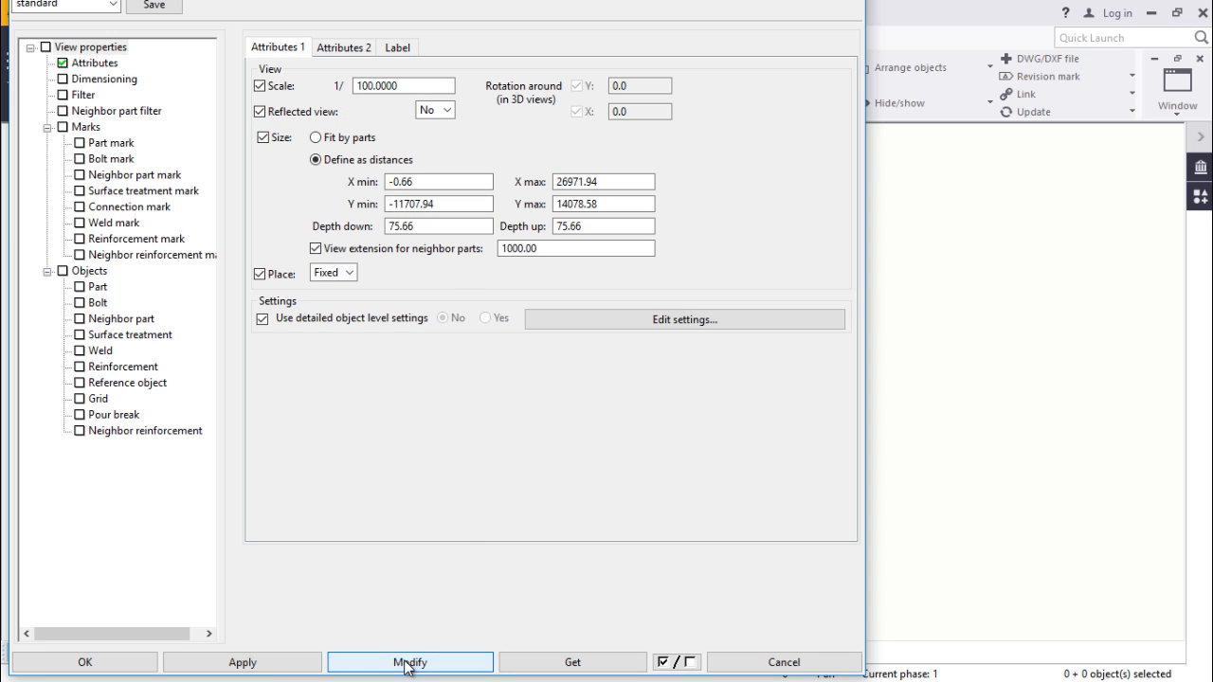
click(280, 665)
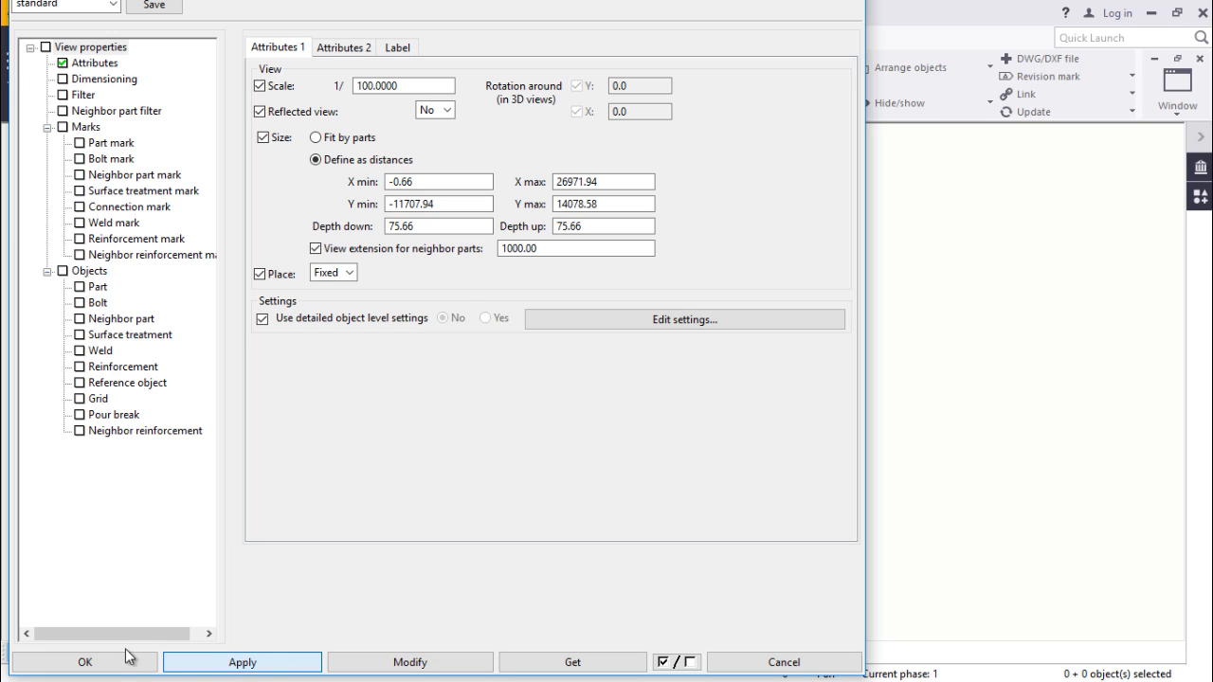
click(92, 663)
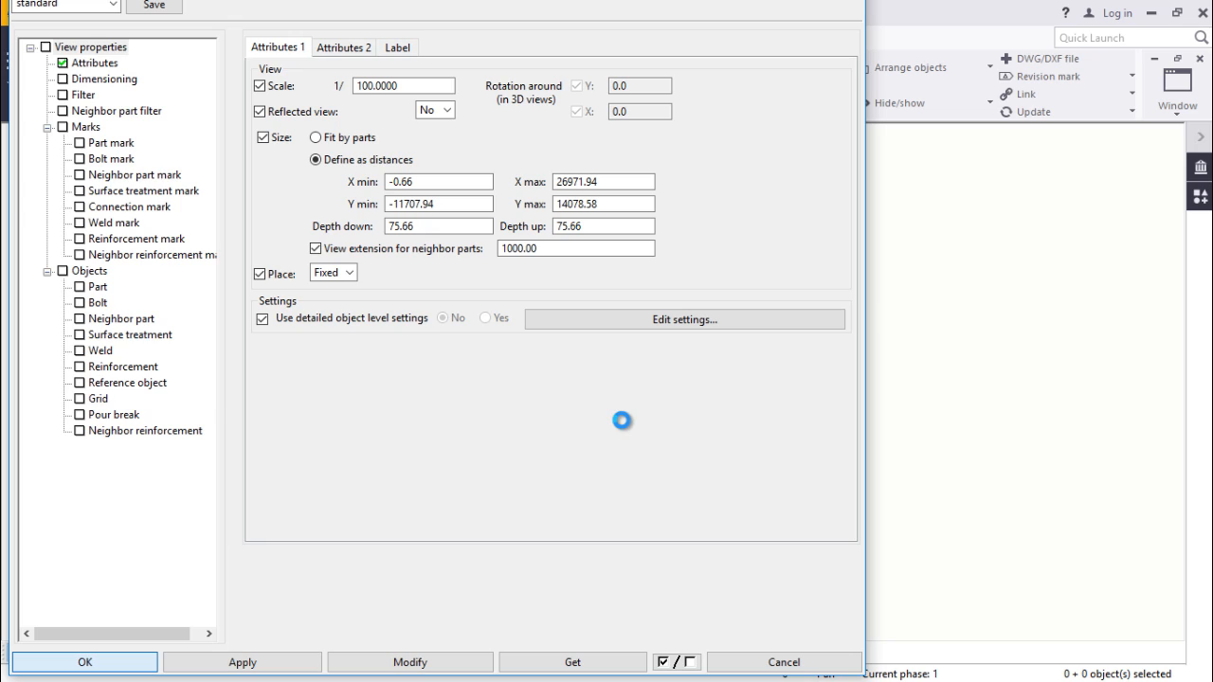
Move the elevation view up and inward so it sits inside the sheet frame, clear of the bending schedule
scroll(626, 388, down, 5)
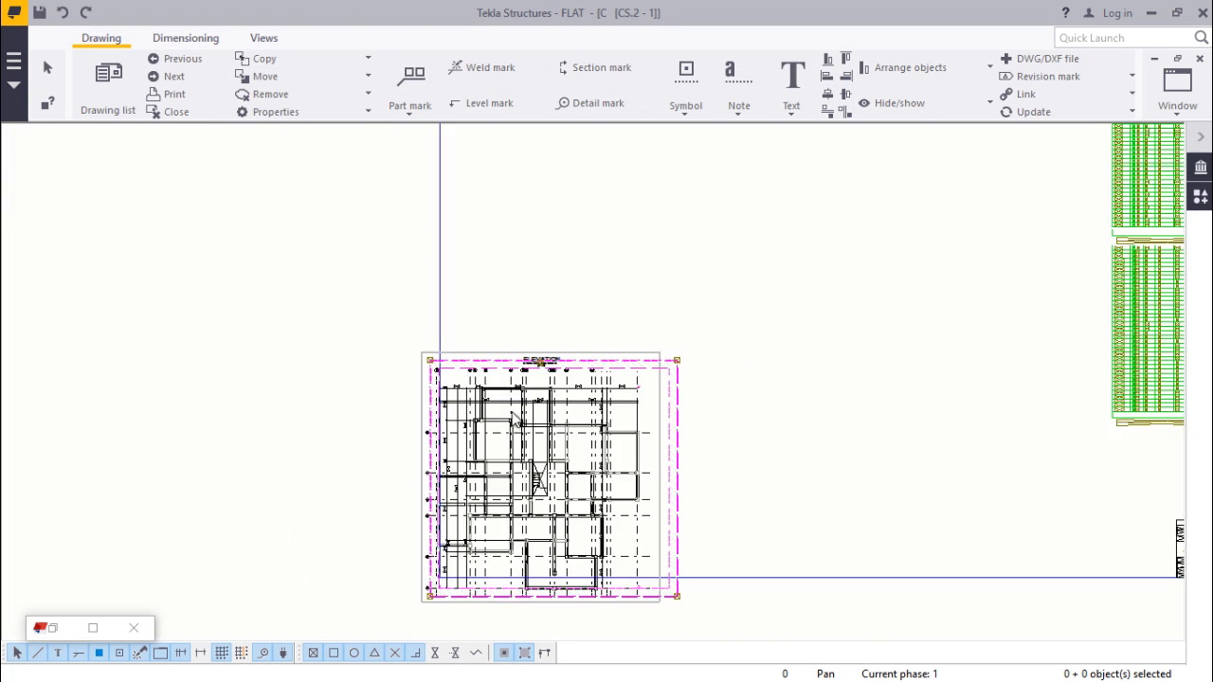
scroll(631, 368, up, 3)
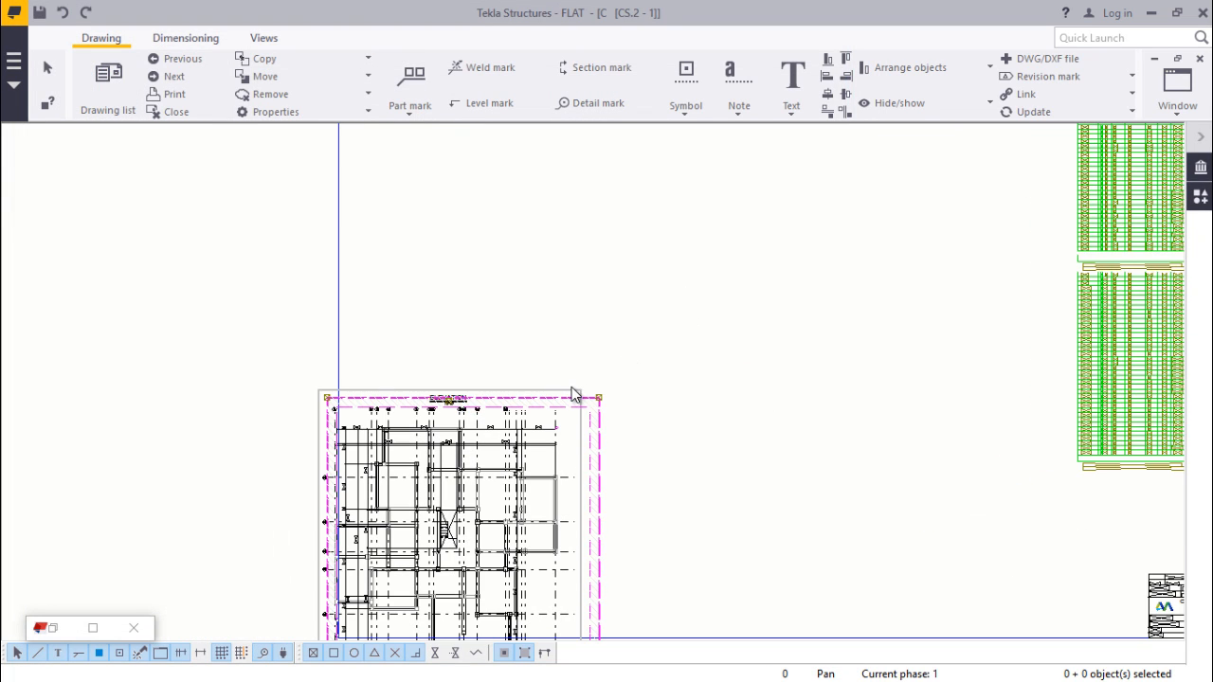
drag(574, 395, 703, 159)
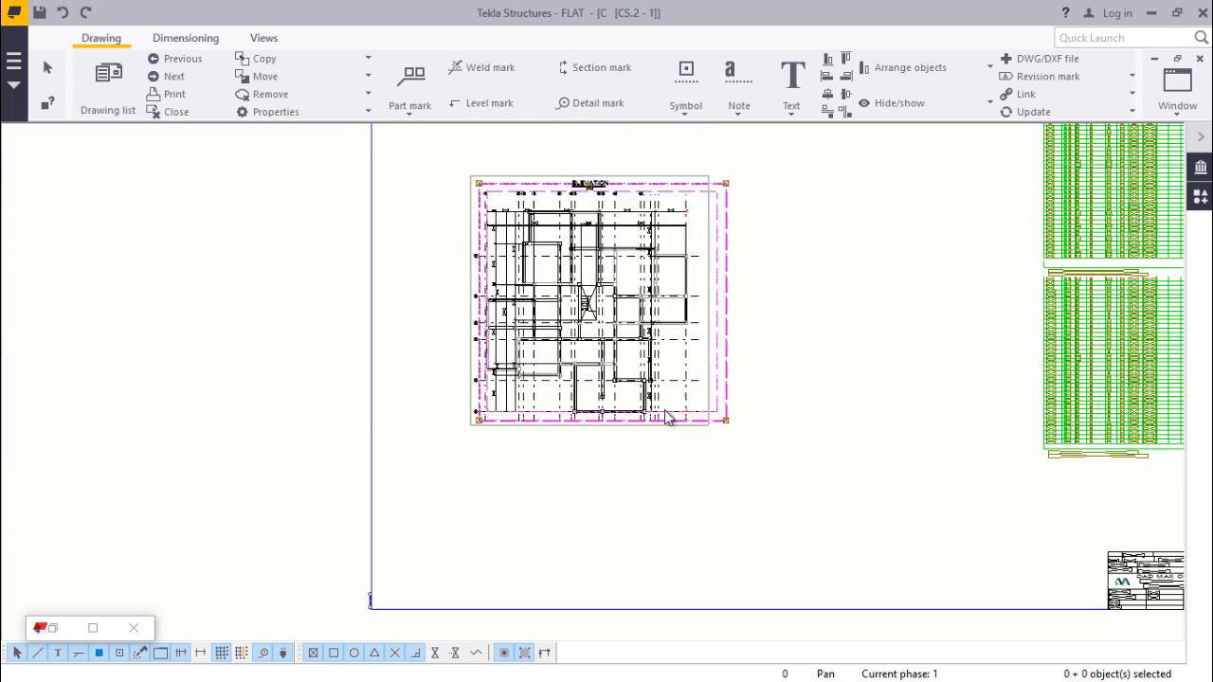
scroll(625, 455, down, 3)
scroll(698, 260, up, 4)
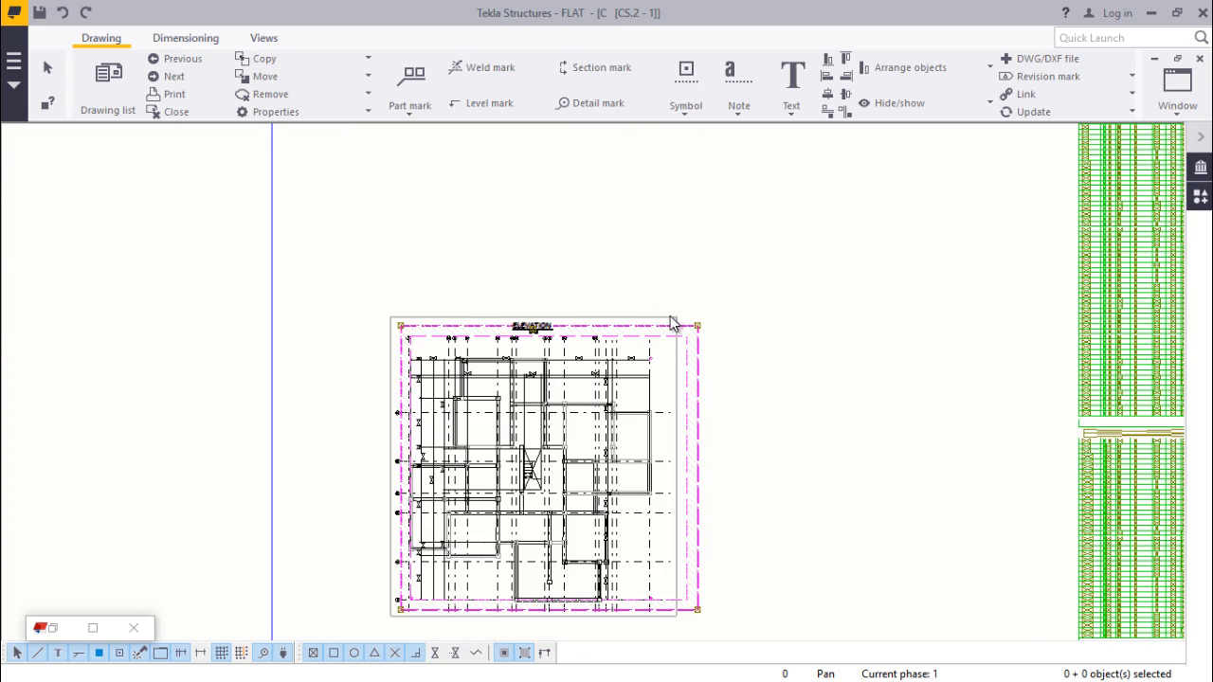
drag(670, 316, 701, 236)
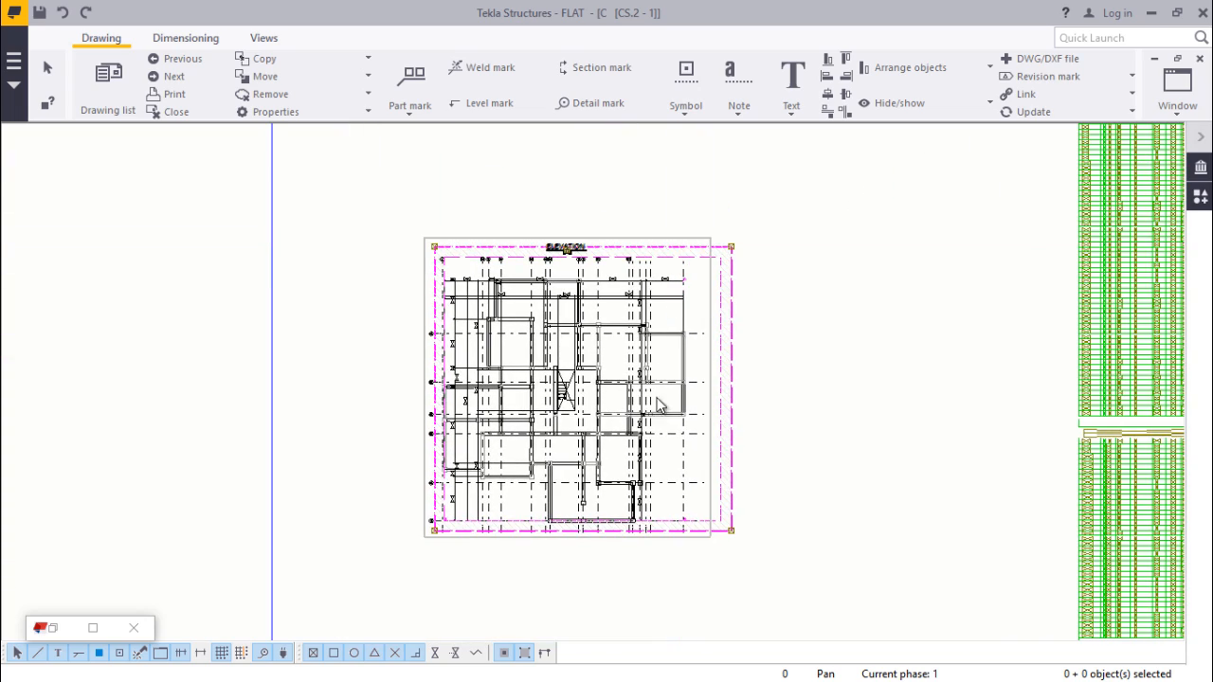
scroll(659, 403, down, 2)
scroll(696, 303, down, 2)
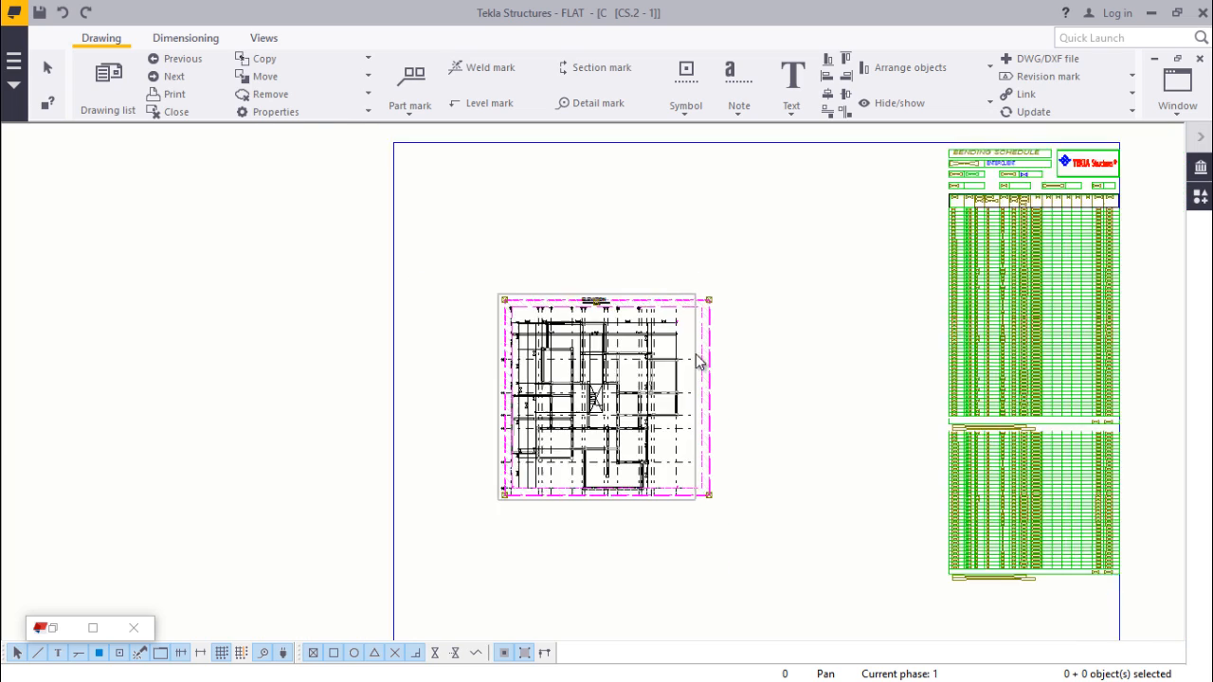
Try to set the elevation view's scale to 1/50 in its view properties and close them
scroll(698, 317, up, 2)
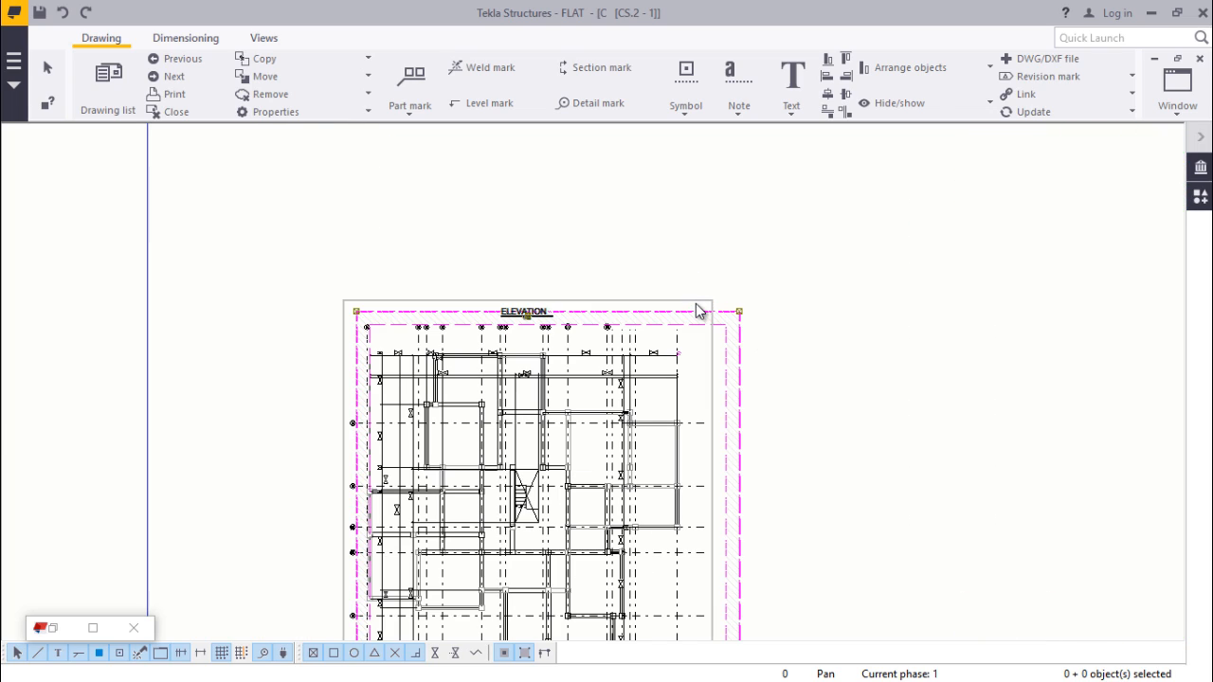
click(695, 303)
double_click(703, 302)
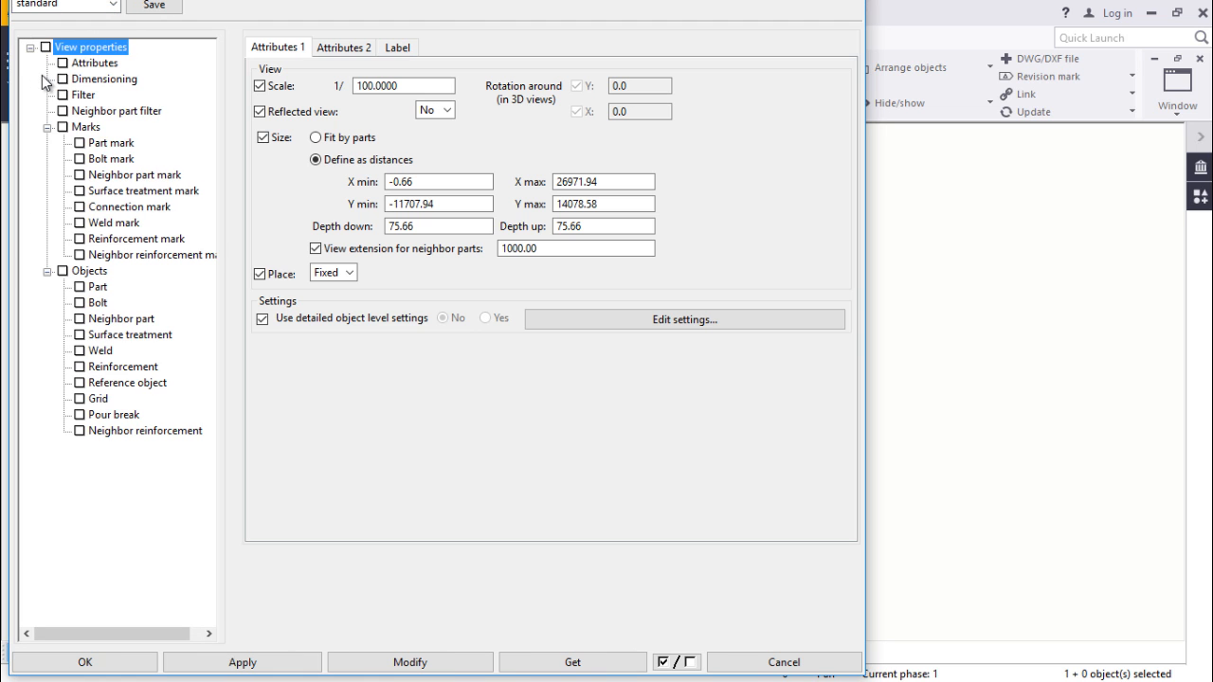
drag(404, 81, 377, 93)
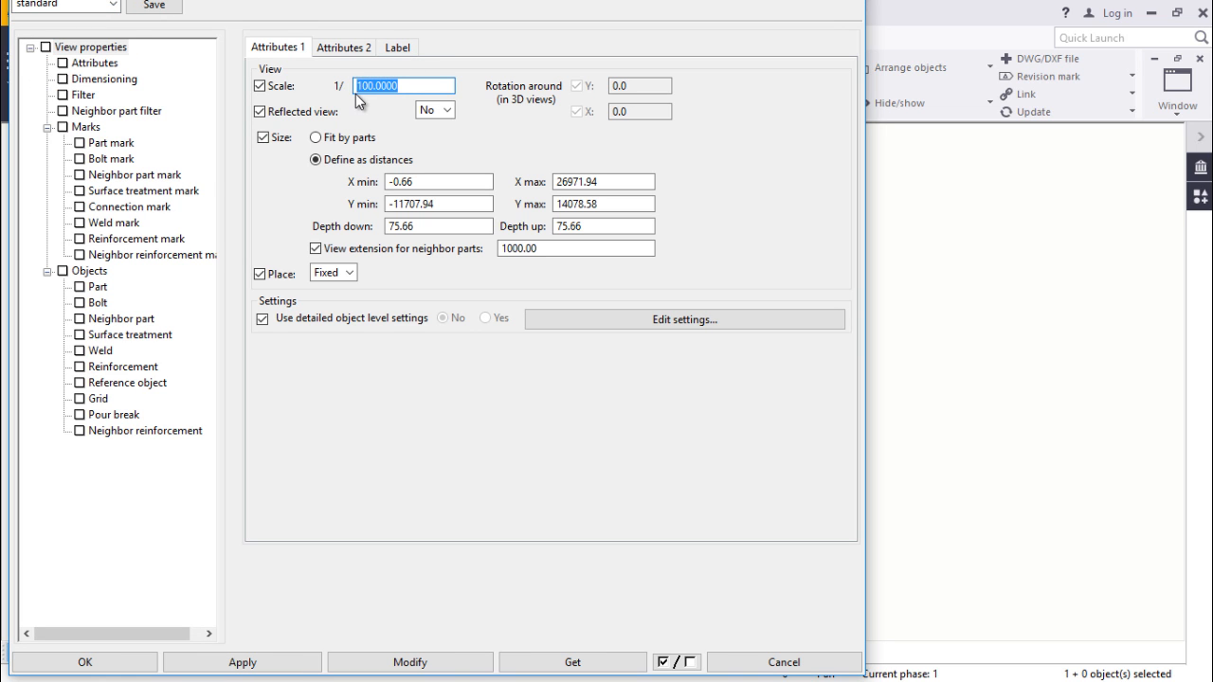
text(50)
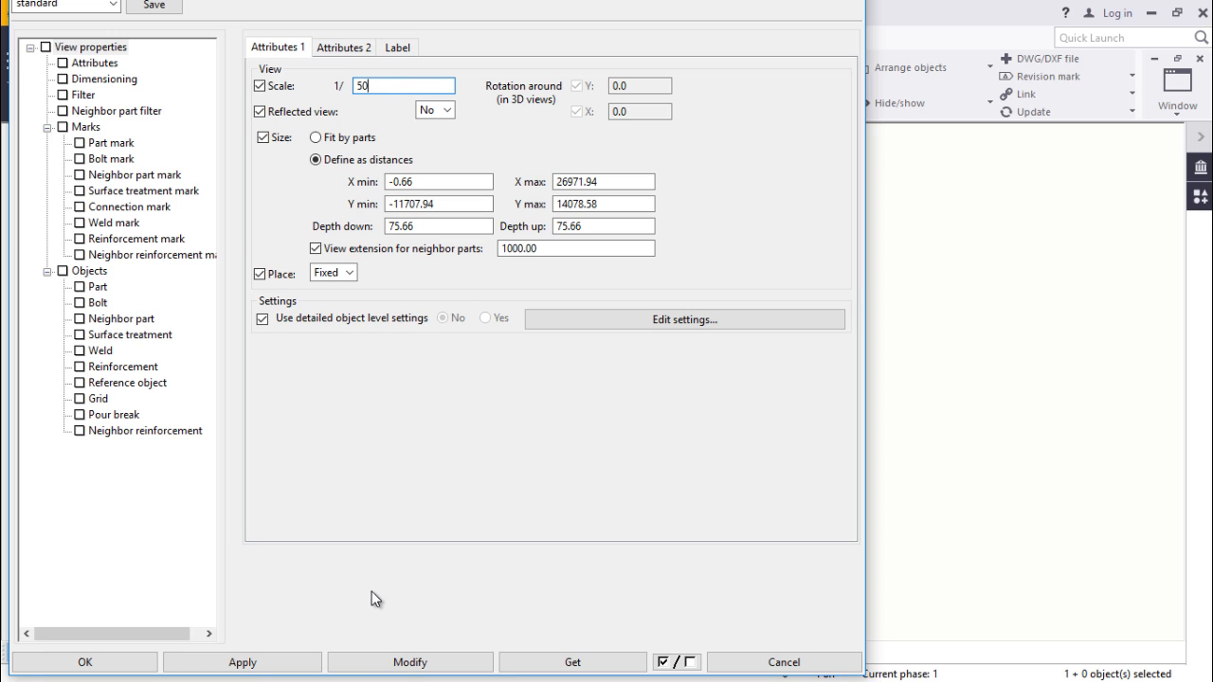
click(256, 671)
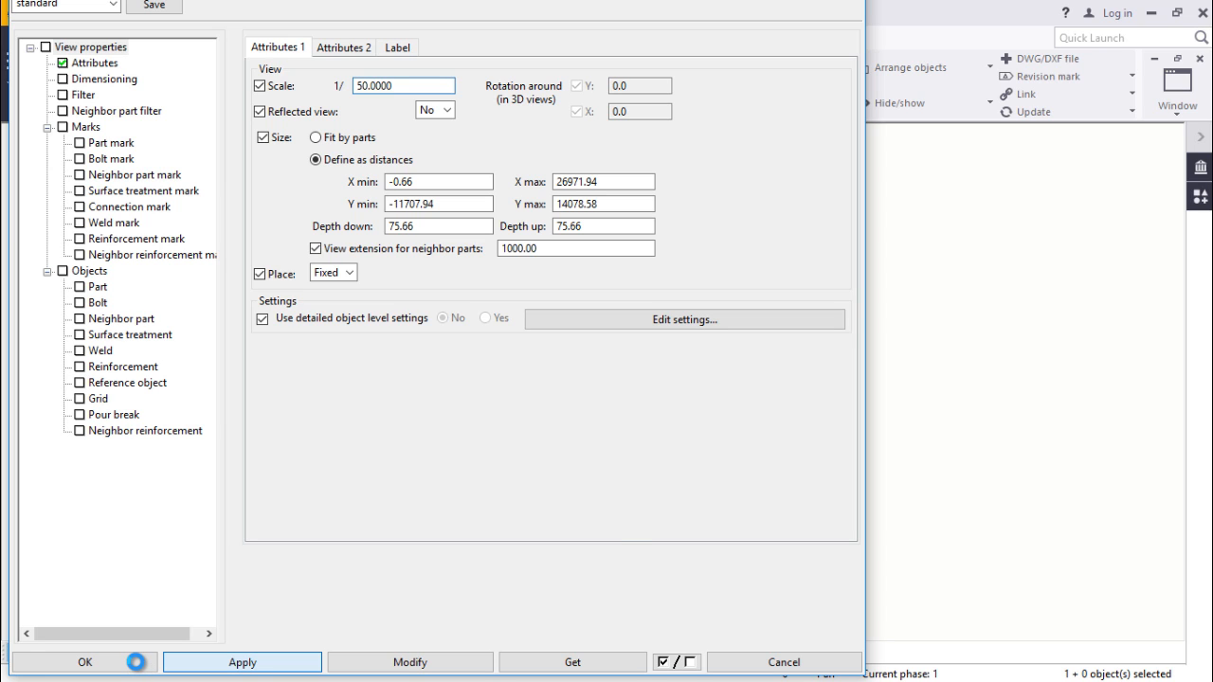
click(135, 661)
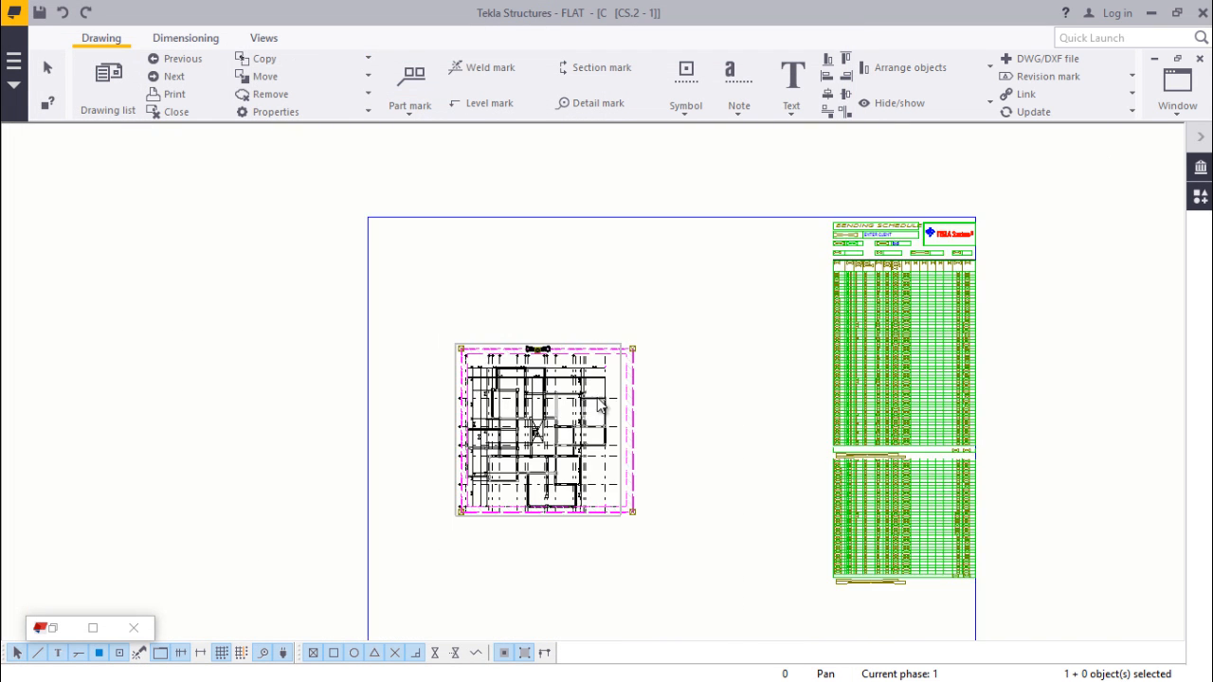
Set the elevation view's scale to 1/50 in its view properties, modify the view with it, and close the properties
scroll(600, 405, up, 8)
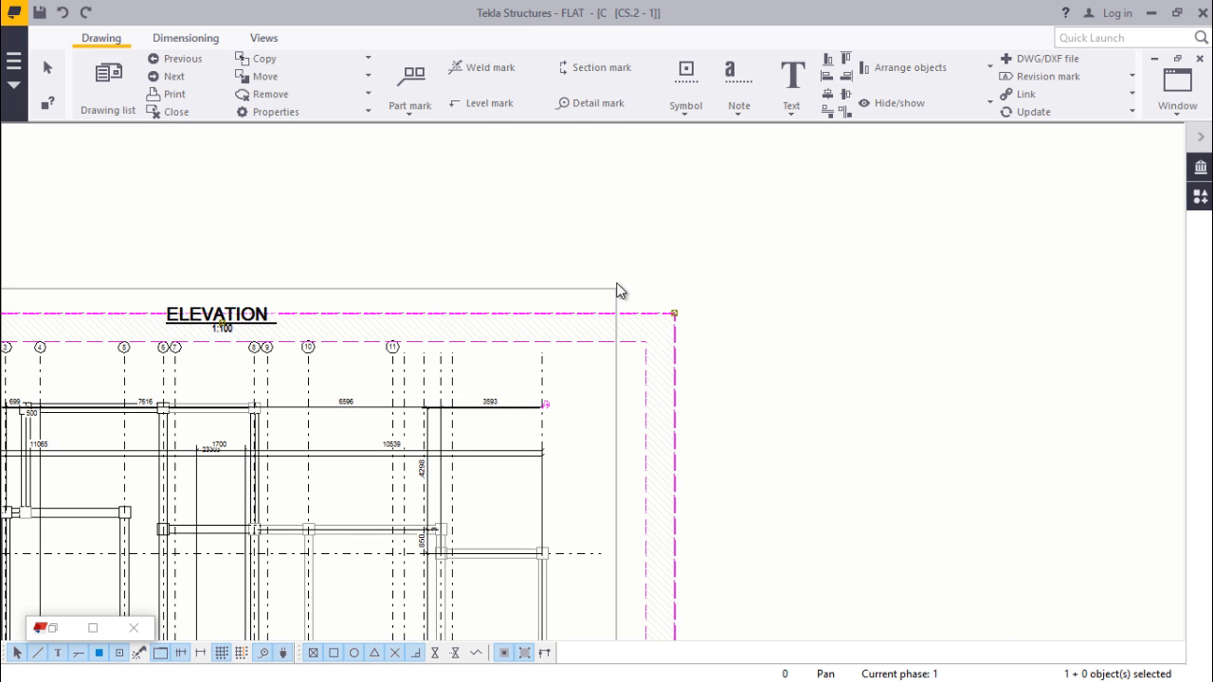
click(614, 291)
double_click(615, 291)
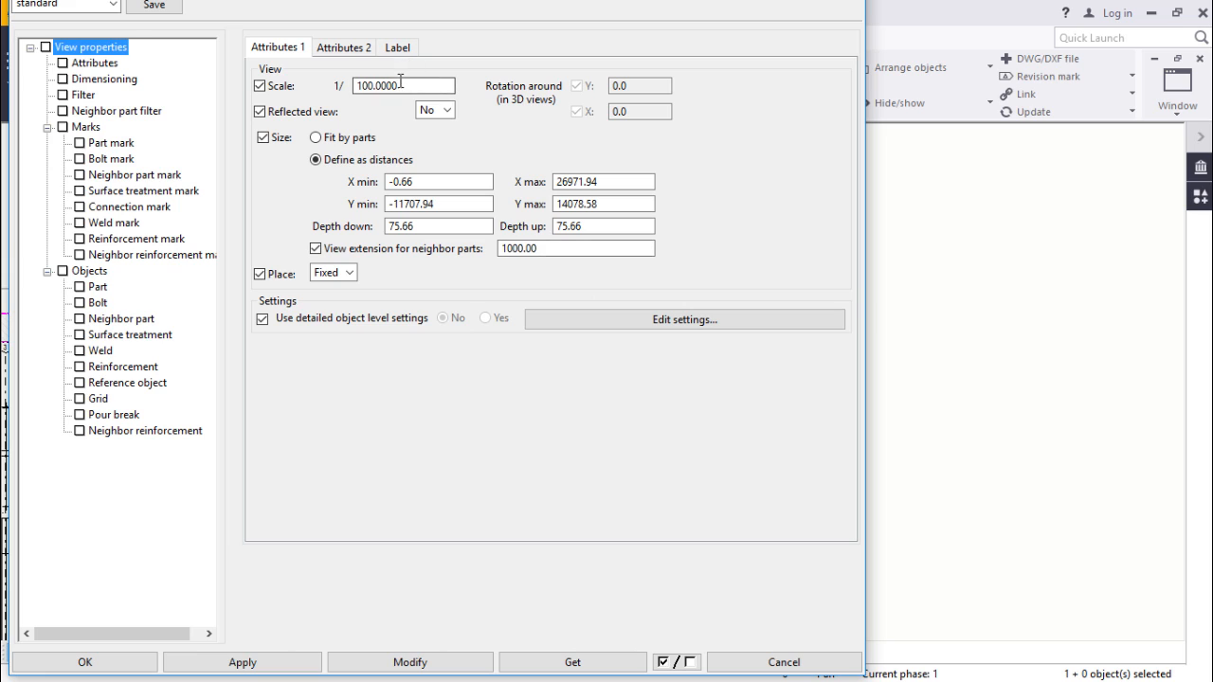
drag(401, 81, 357, 87)
text(50)
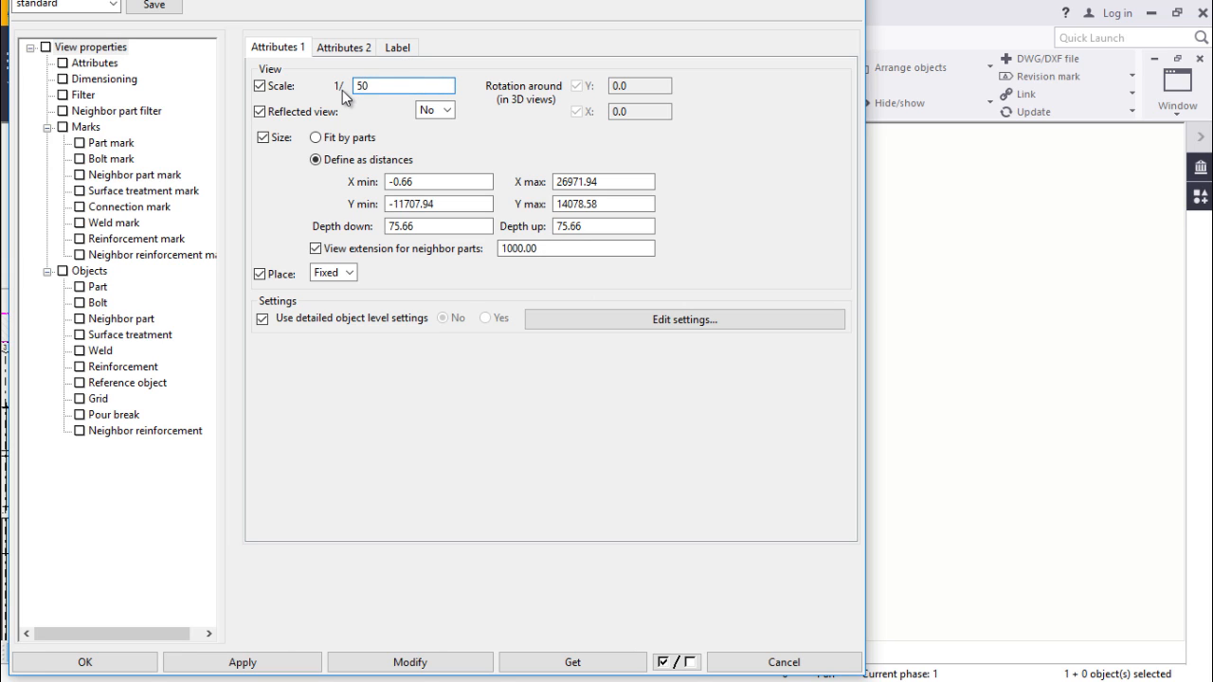
click(445, 666)
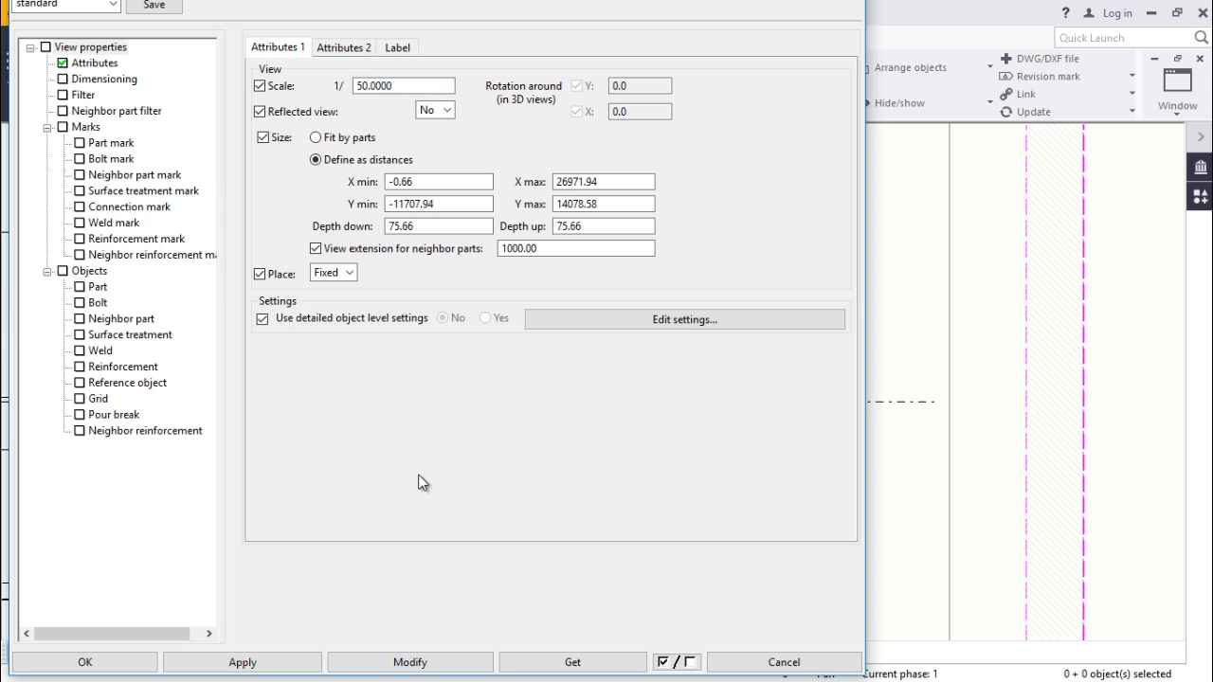
click(254, 662)
click(678, 319)
click(63, 662)
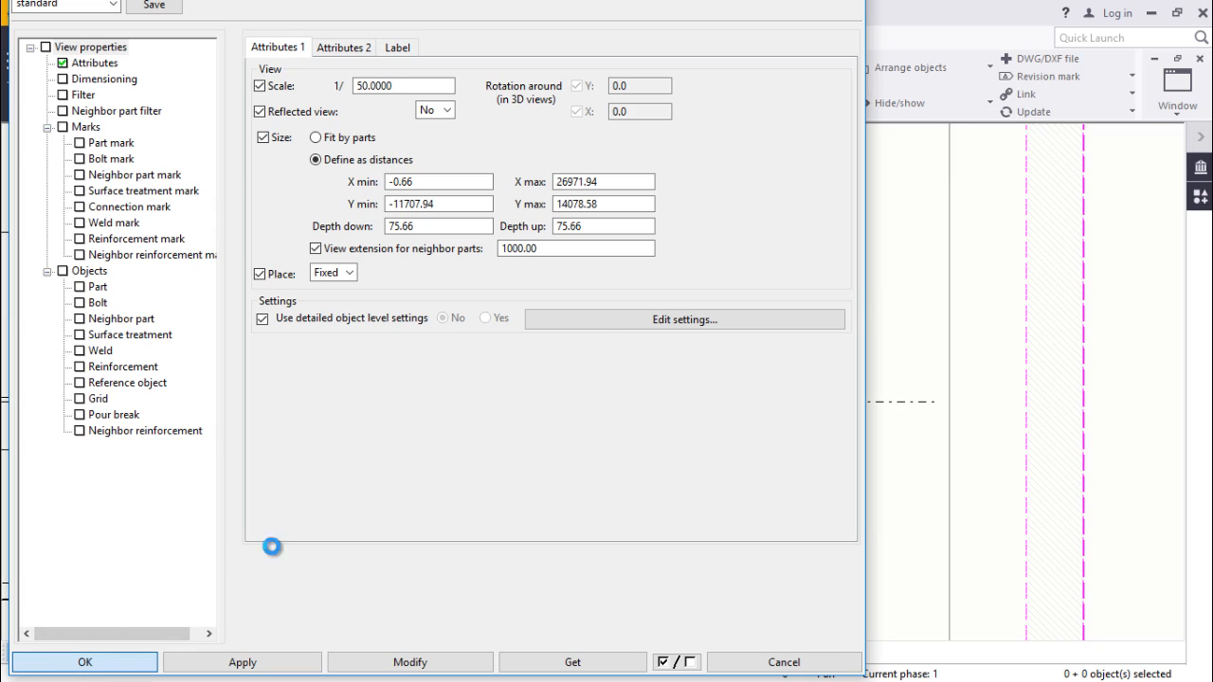
Move the enlarged elevation view inward from the sheet frame's edge, keeping it clear of the bending schedule, and deselect it
scroll(617, 357, down, 7)
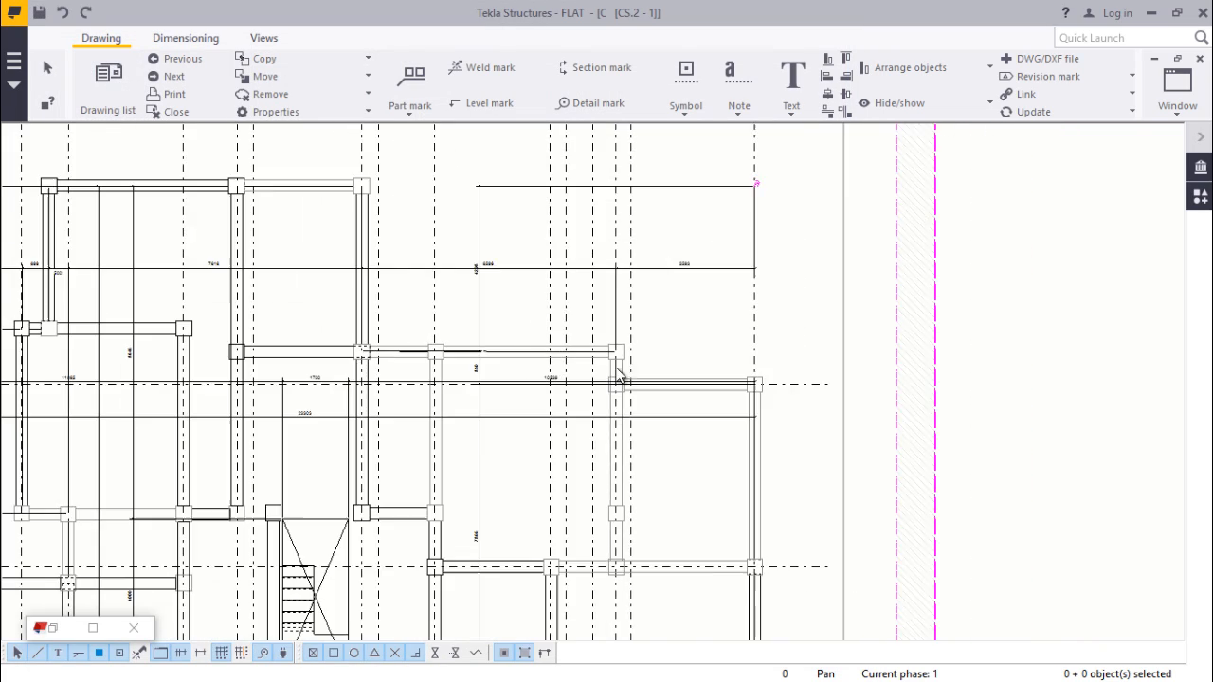
scroll(612, 381, down, 2)
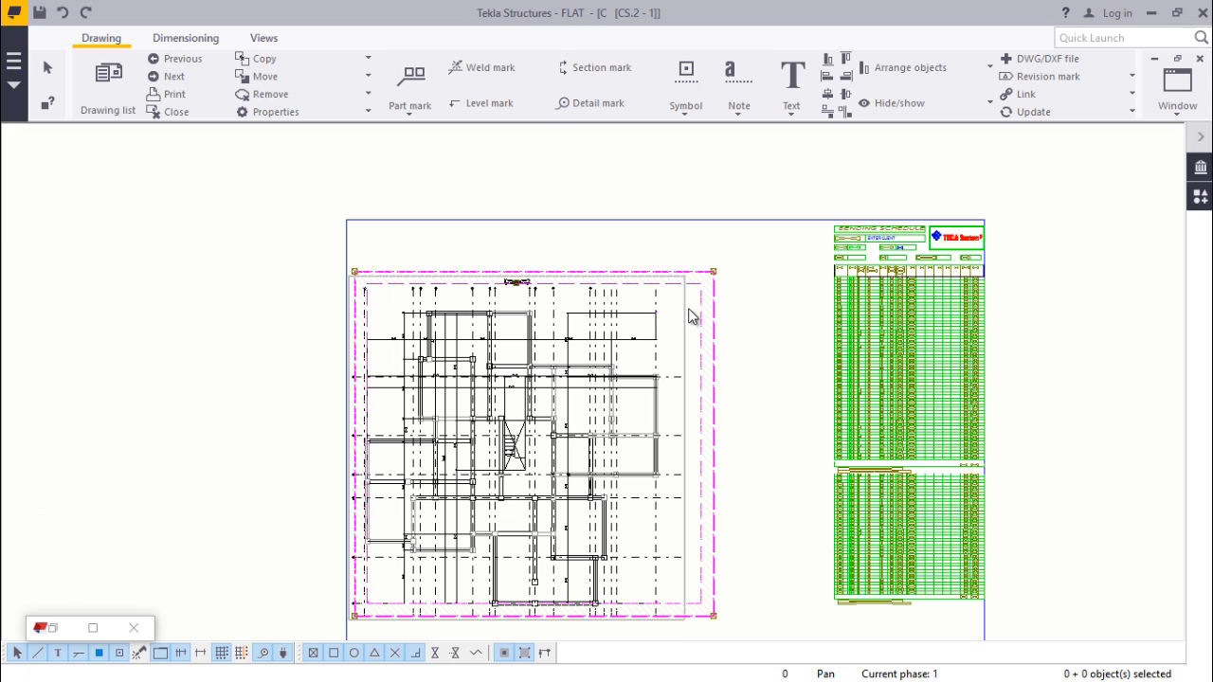
drag(685, 305, 717, 331)
scroll(653, 275, down, 6)
scroll(700, 408, up, 4)
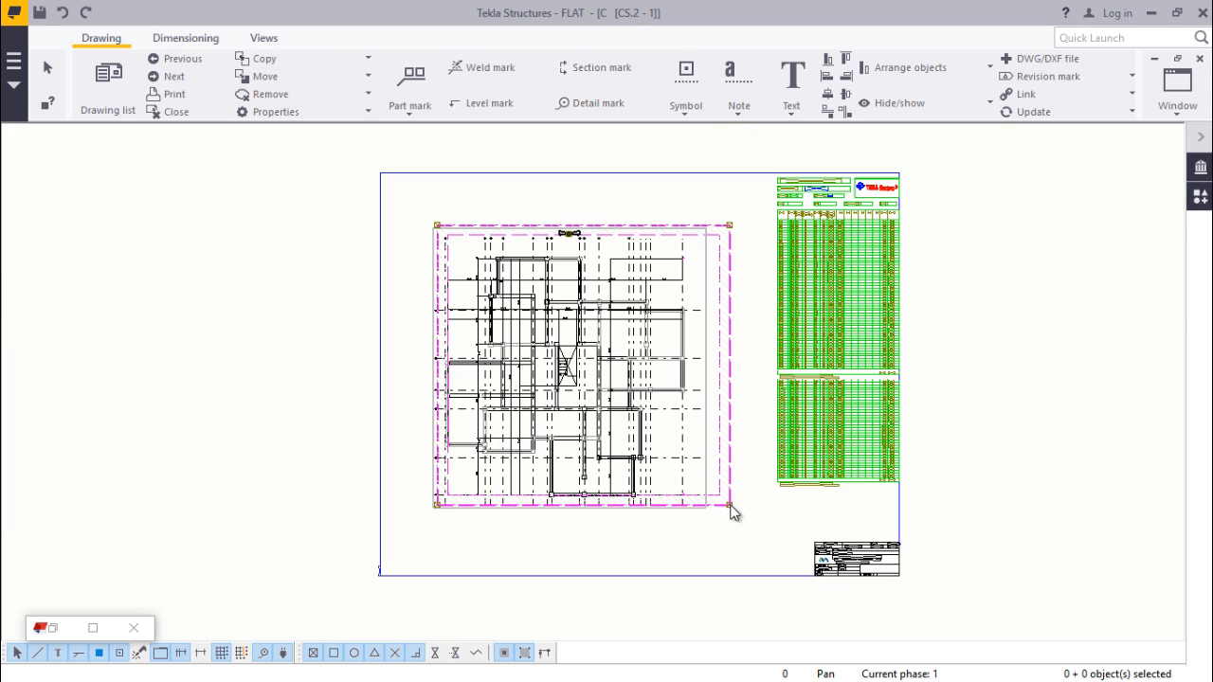
click(752, 525)
Examine the last rows, the total and the BS 8666 compliance notes at the lower end of the bending schedule
scroll(907, 405, up, 3)
scroll(824, 483, up, 5)
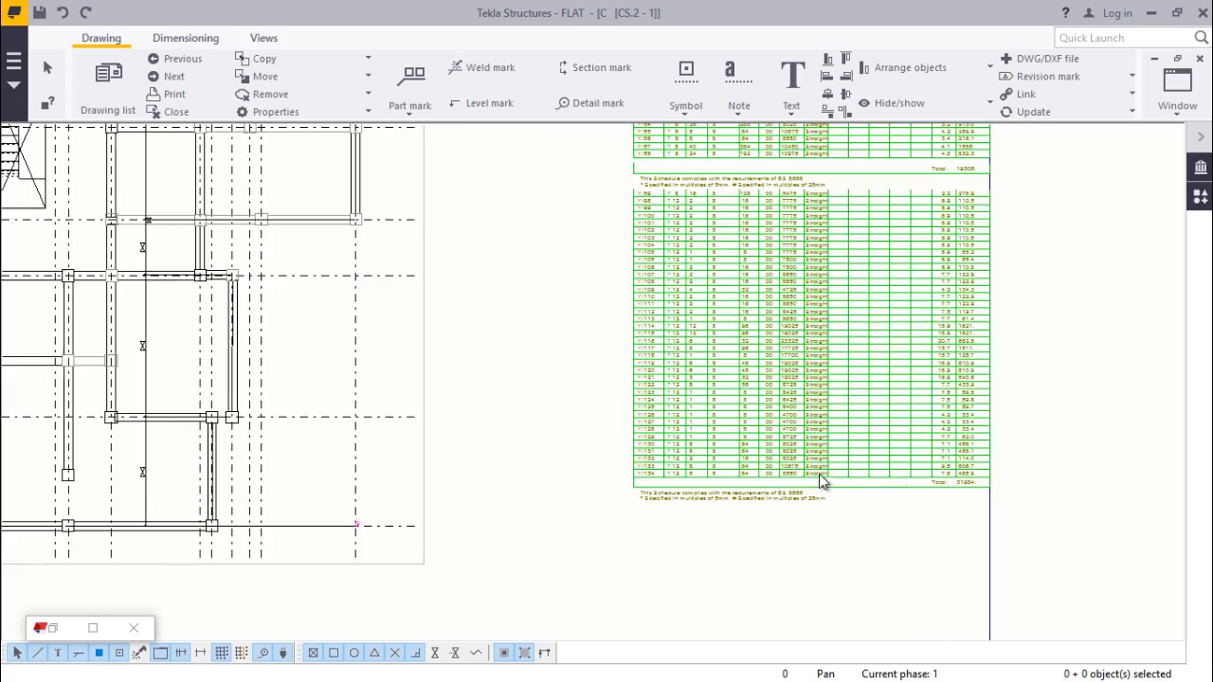
scroll(740, 486, up, 6)
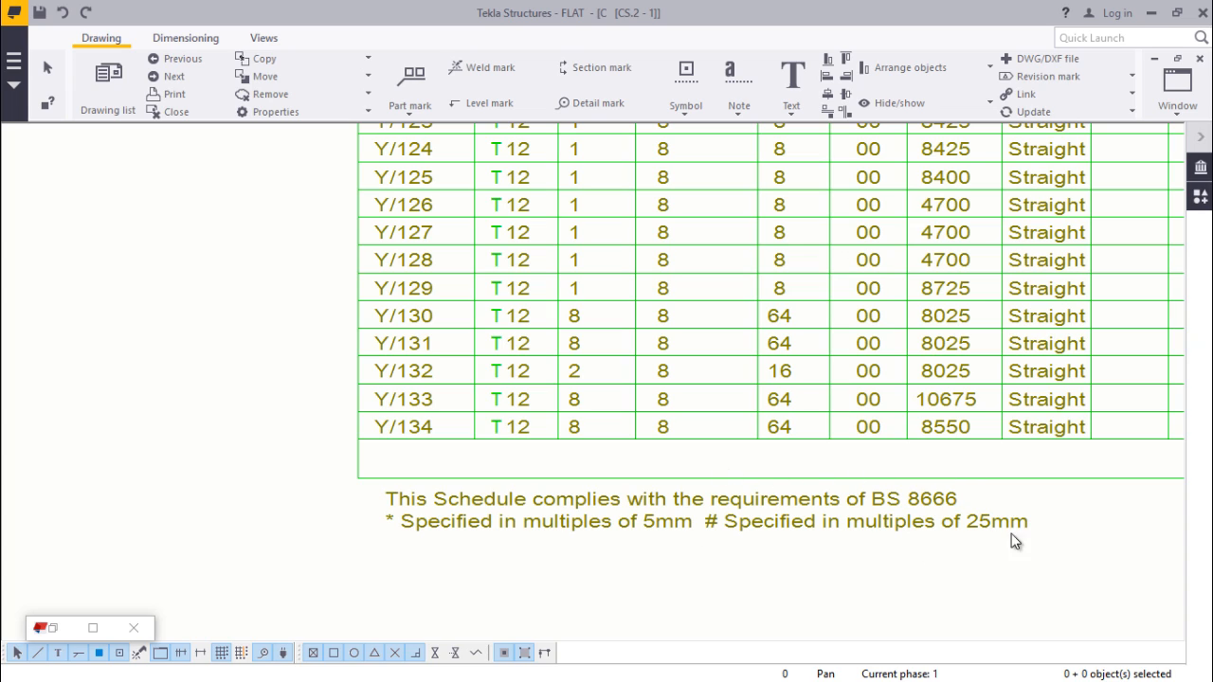
scroll(945, 553, down, 6)
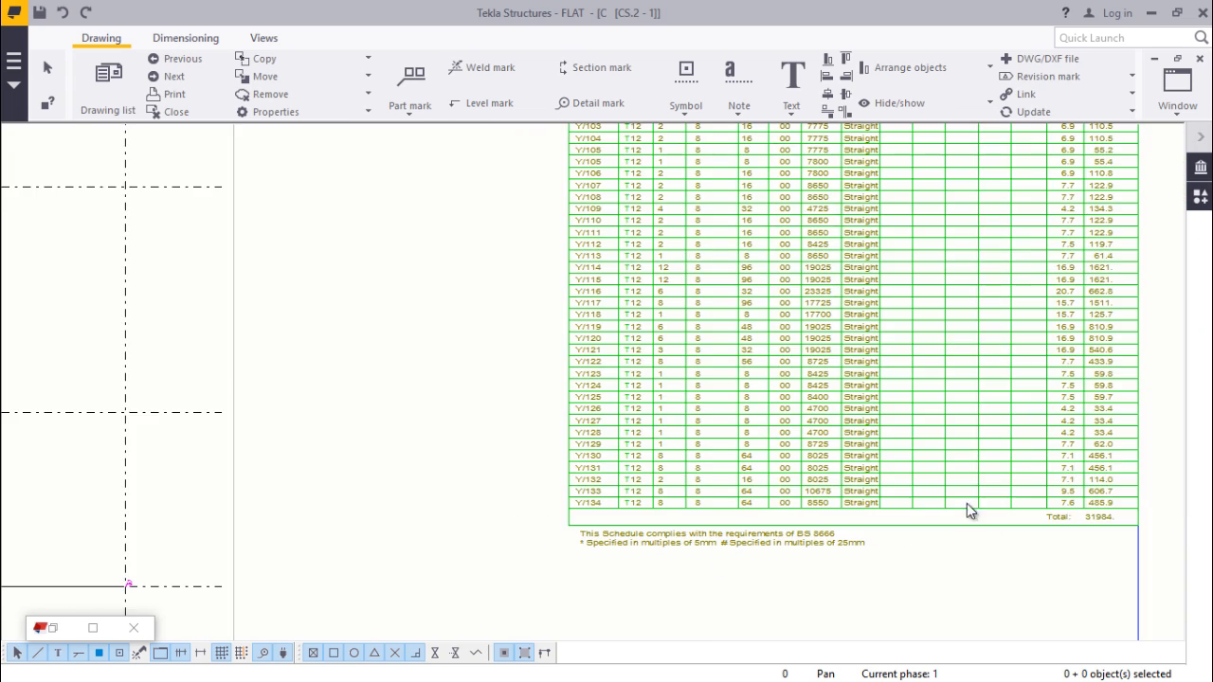
scroll(879, 519, down, 6)
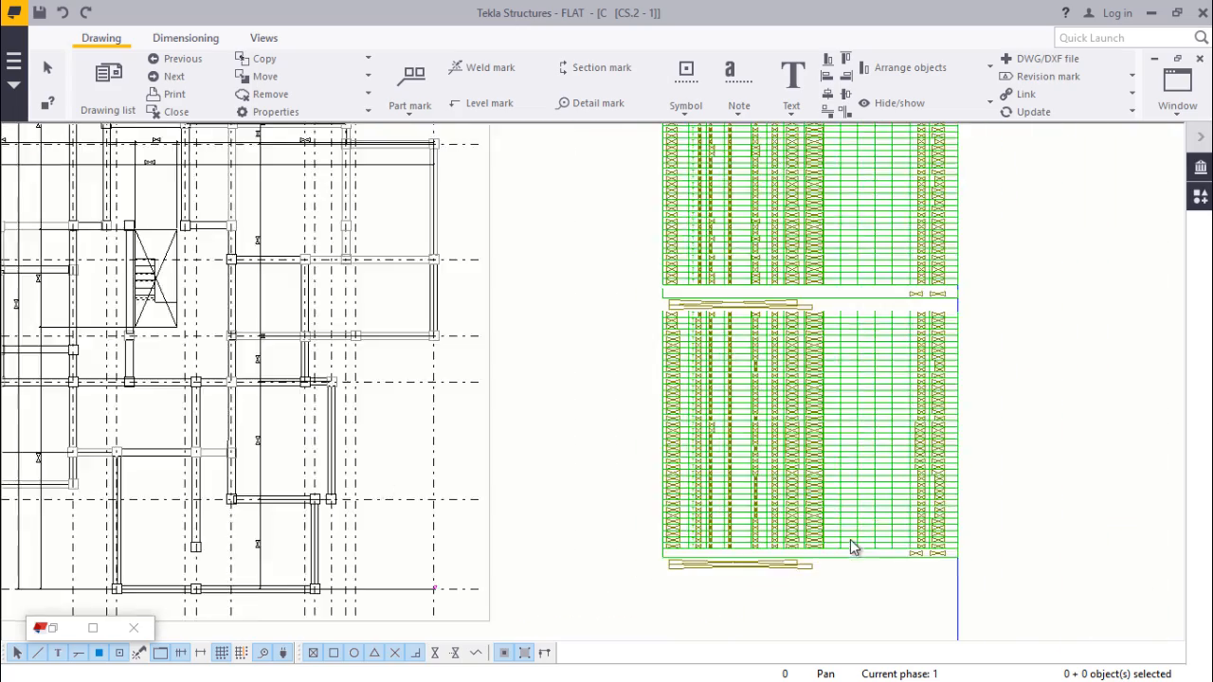
scroll(848, 485, down, 2)
Examine the bending schedule's heading block, including the project, job number, member, date and revision fields
scroll(831, 316, up, 6)
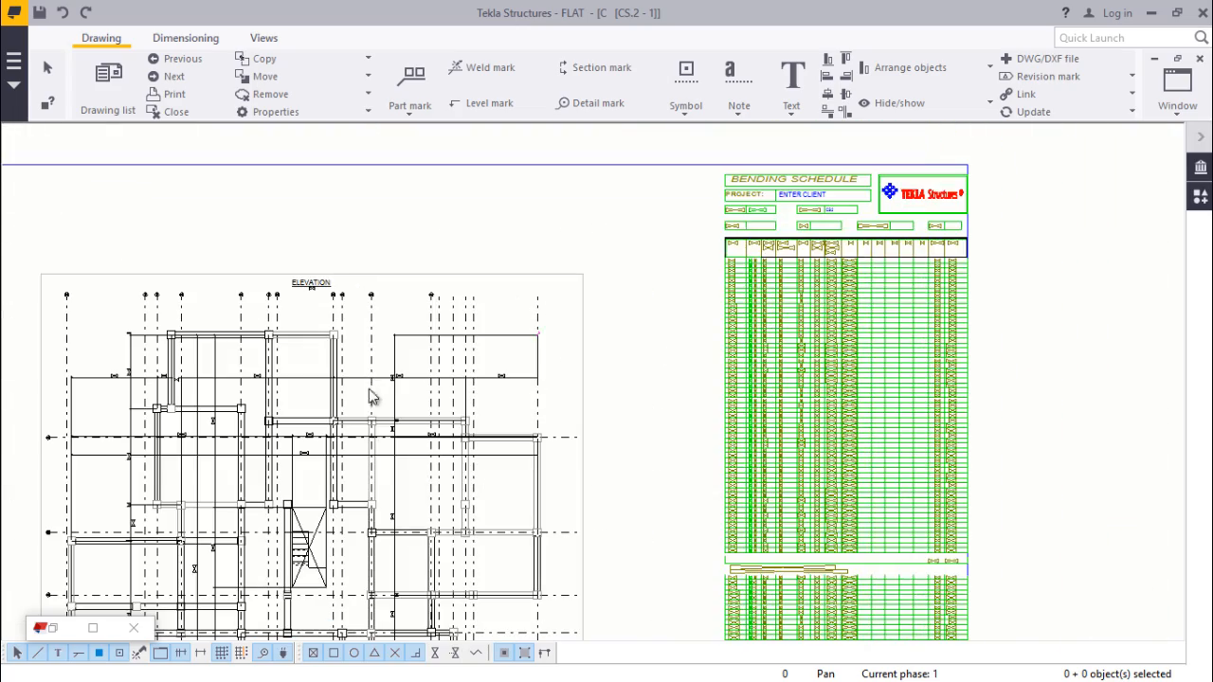
scroll(839, 268, up, 4)
scroll(455, 411, down, 4)
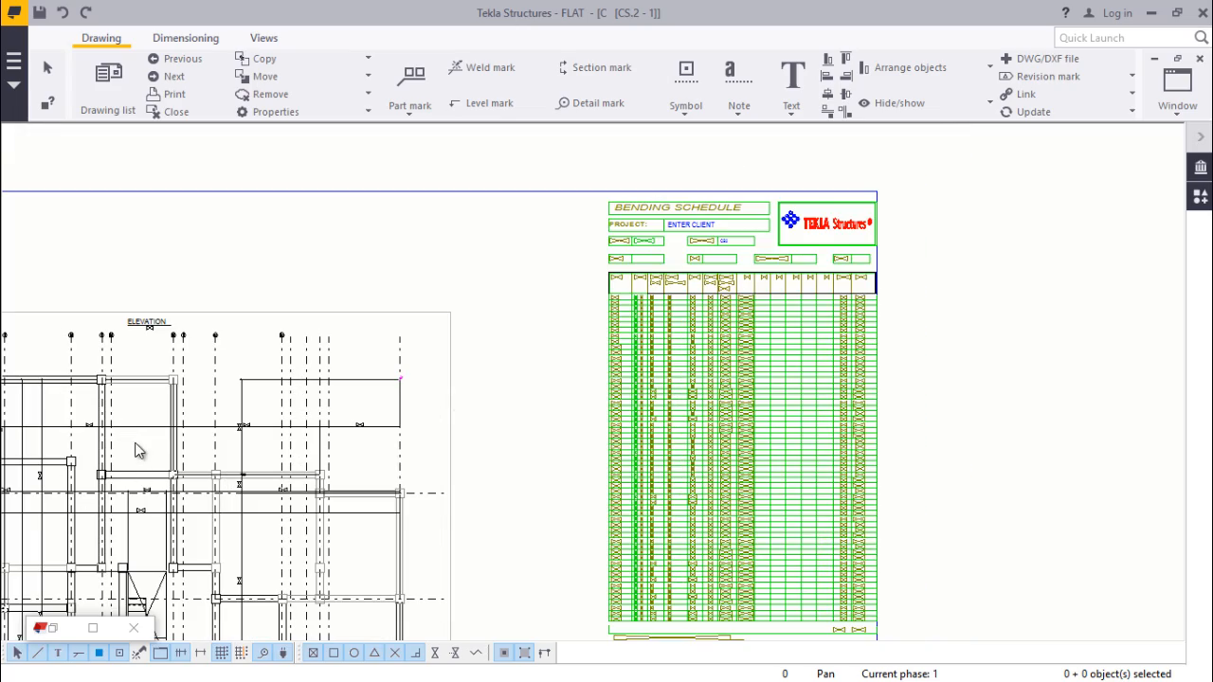
scroll(123, 444, up, 4)
scroll(263, 465, down, 4)
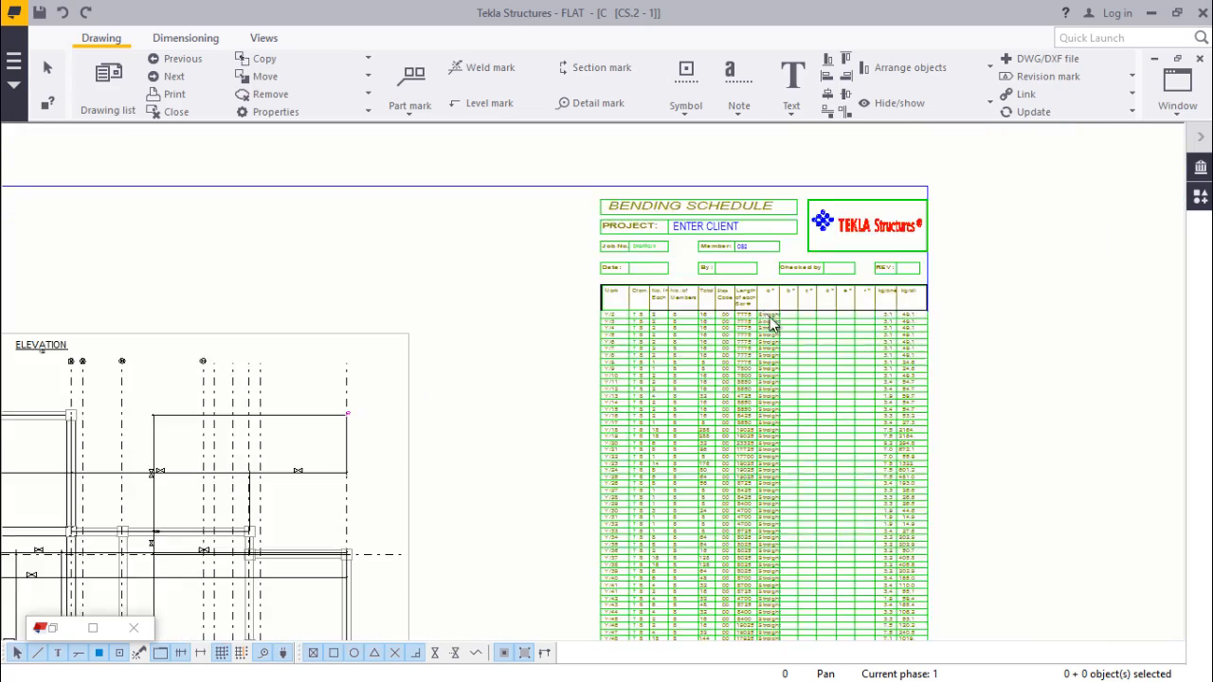
scroll(771, 323, up, 4)
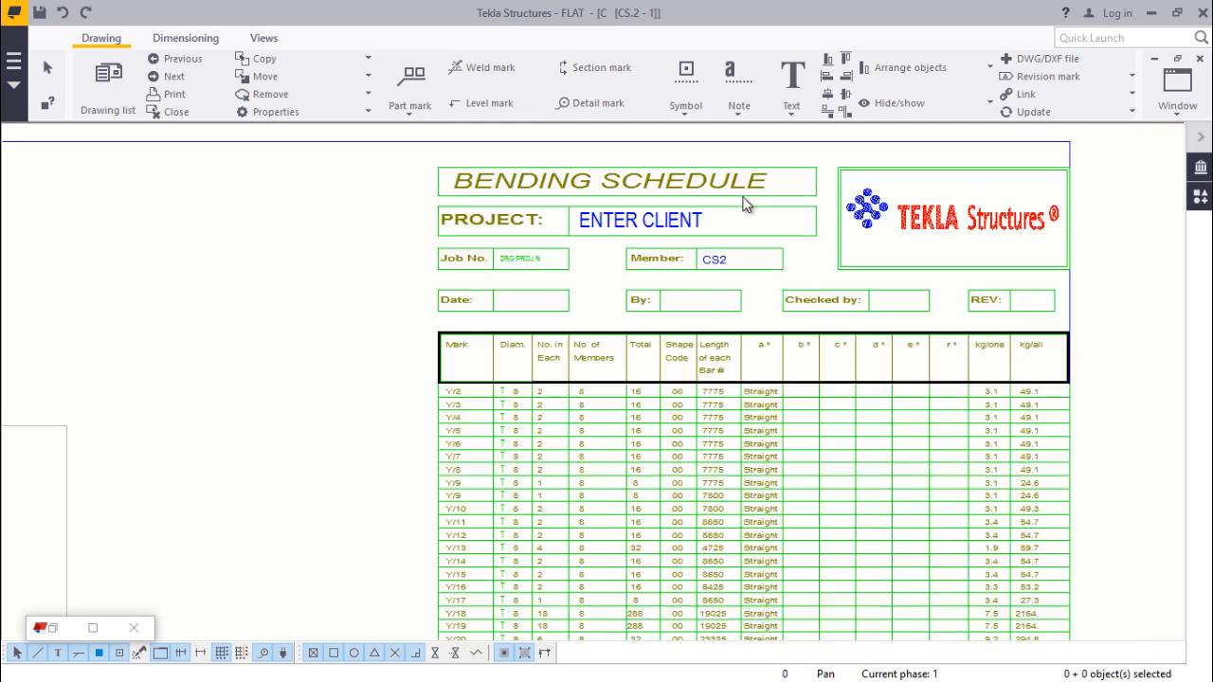
scroll(531, 242, up, 5)
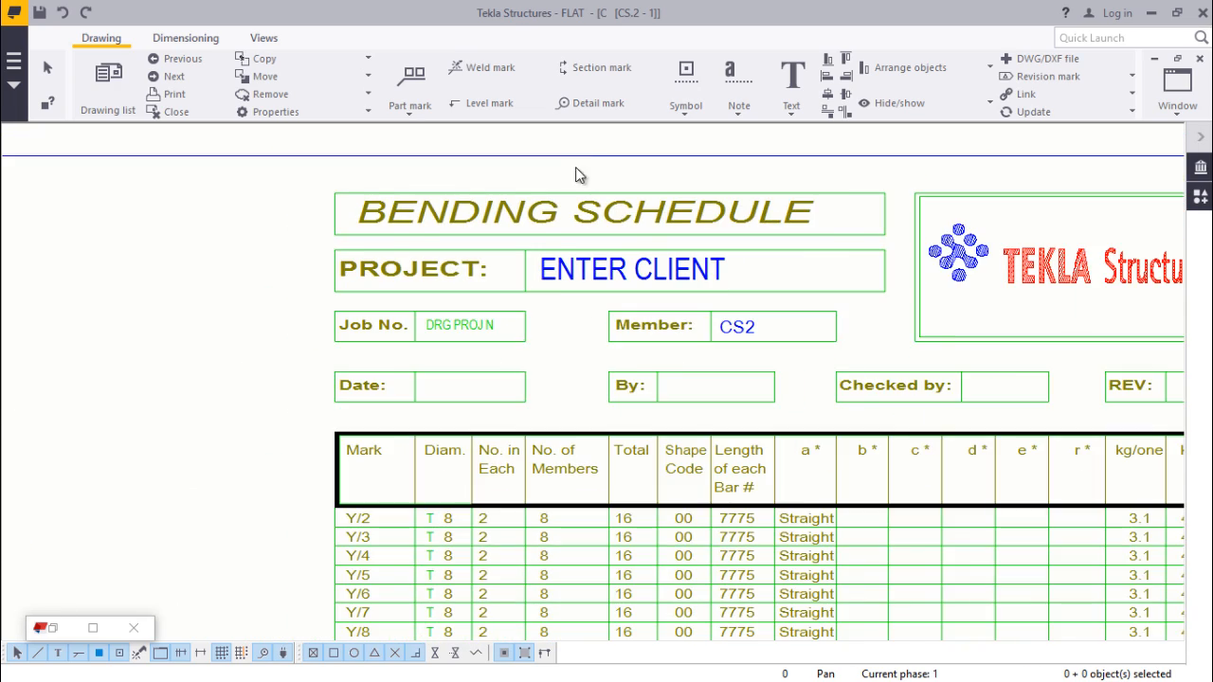
scroll(465, 236, up, 3)
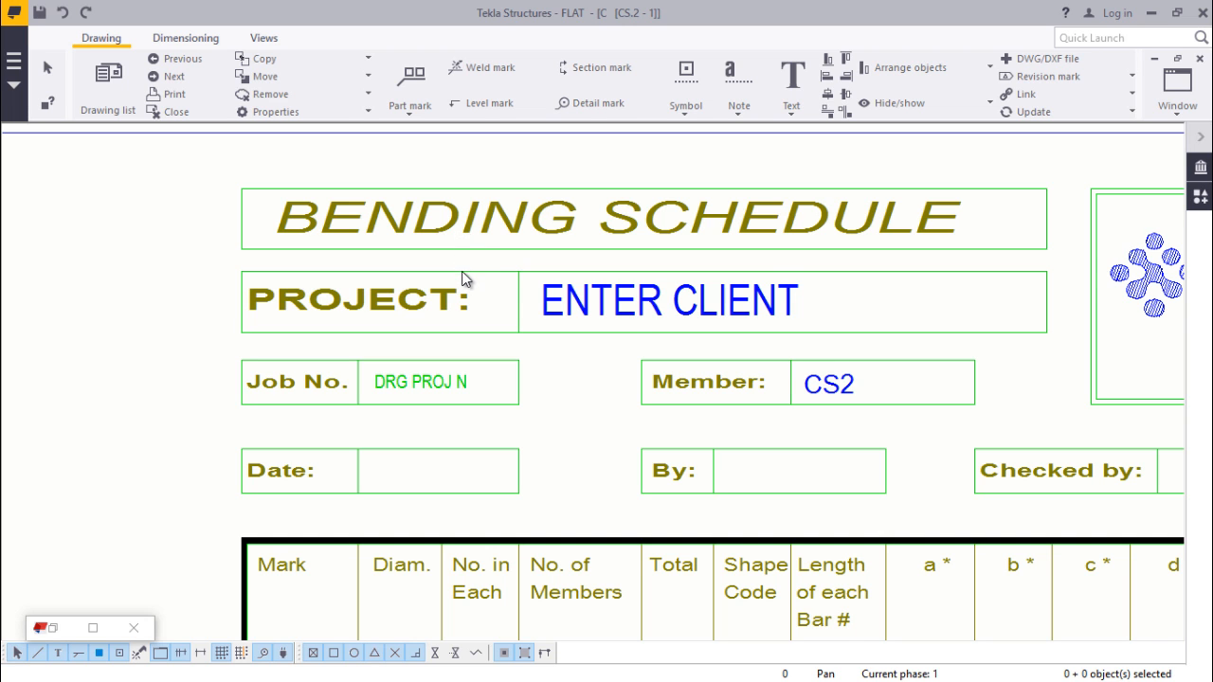
scroll(462, 276, down, 1)
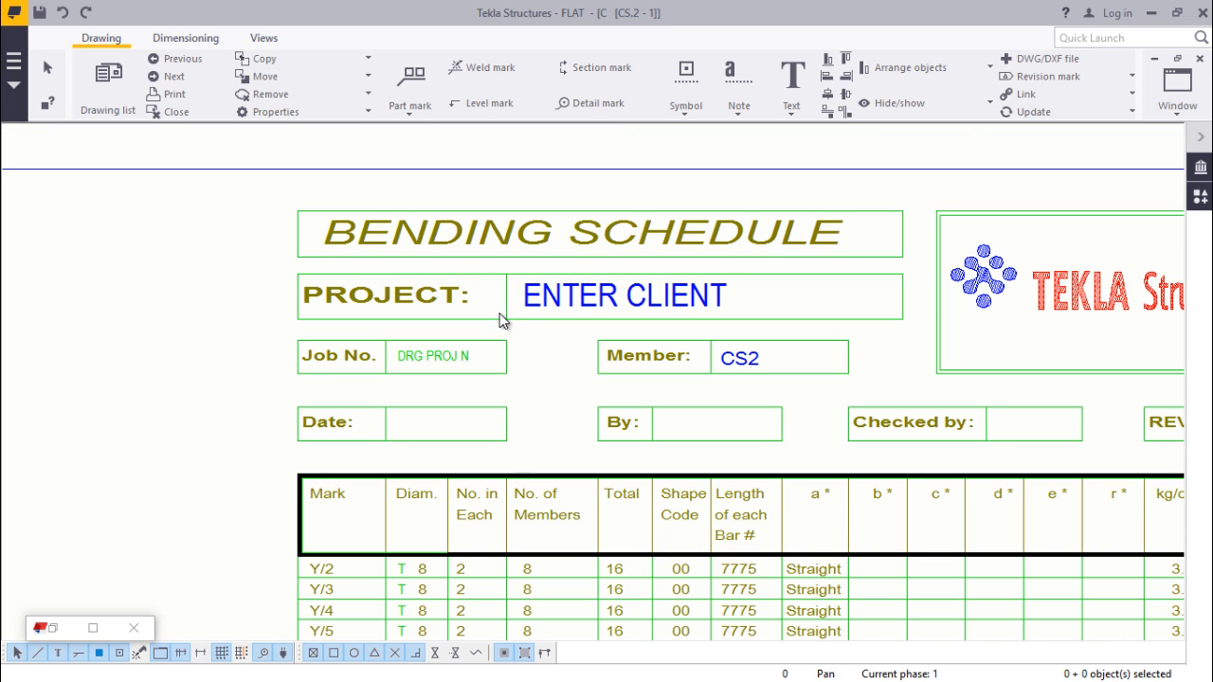
scroll(500, 320, down, 1)
scroll(671, 421, down, 1)
scroll(748, 487, up, 4)
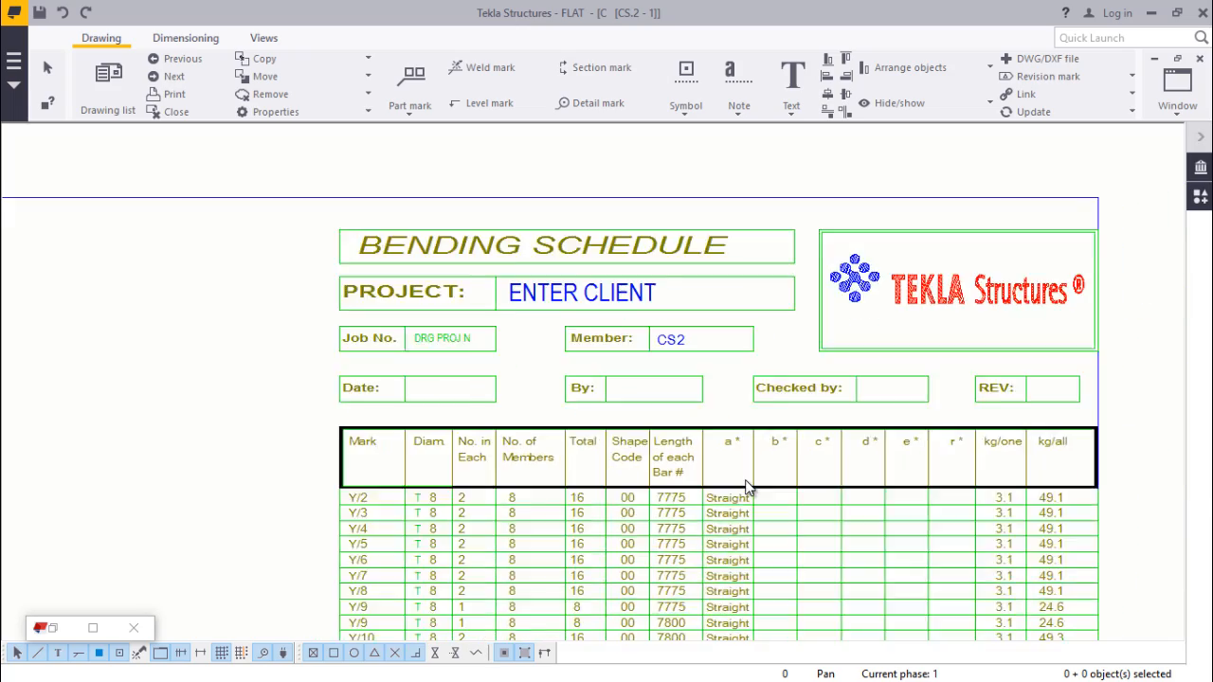
Read the bending schedule's columns against its first rows, from mark, diameter and bar quantities through shape code and length to weights
scroll(768, 474, down, 3)
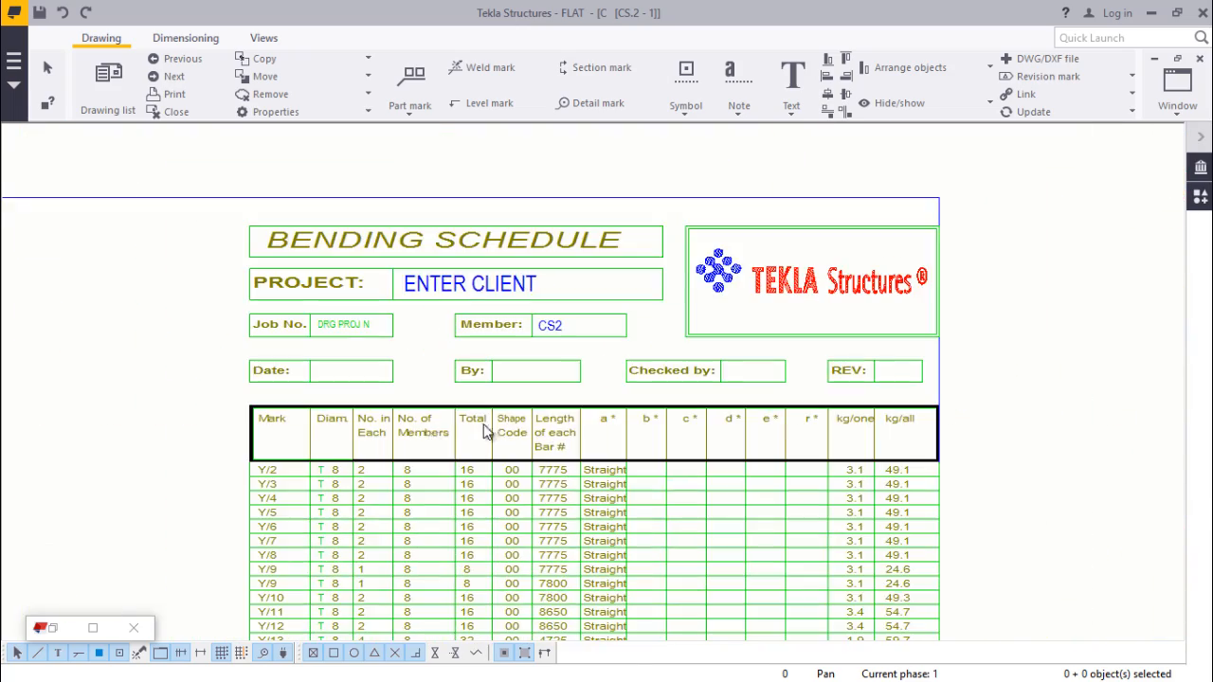
scroll(493, 431, up, 1)
scroll(450, 386, down, 1)
scroll(427, 460, up, 5)
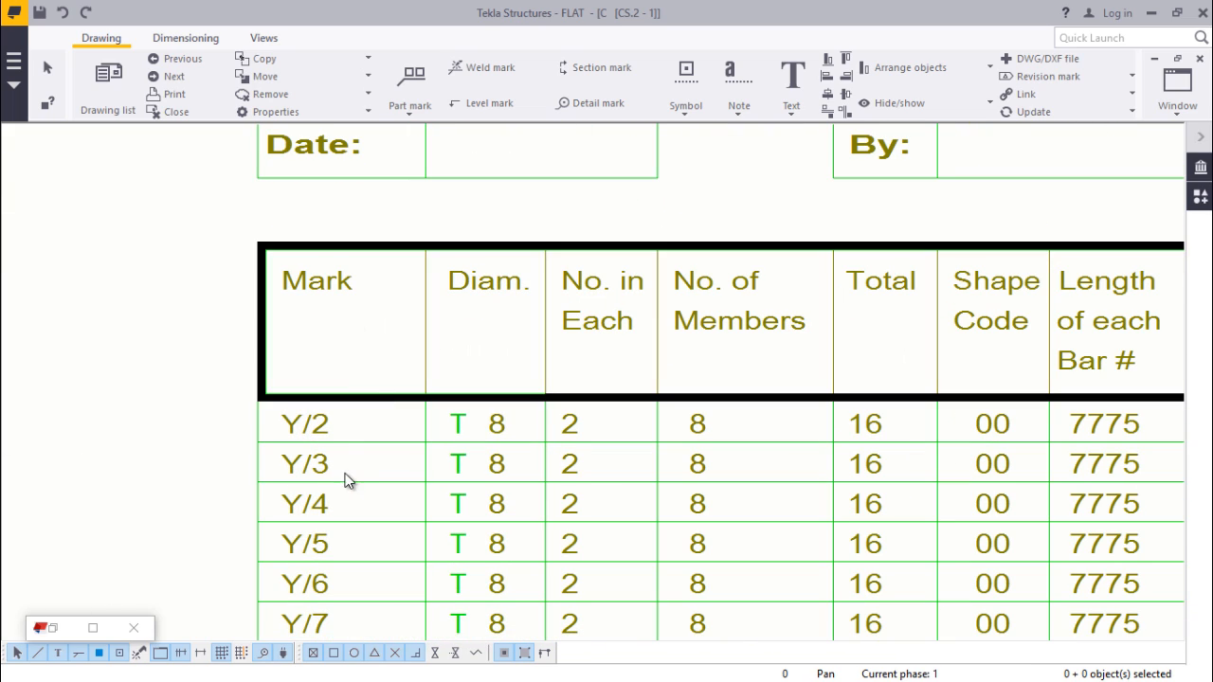
scroll(474, 426, down, 2)
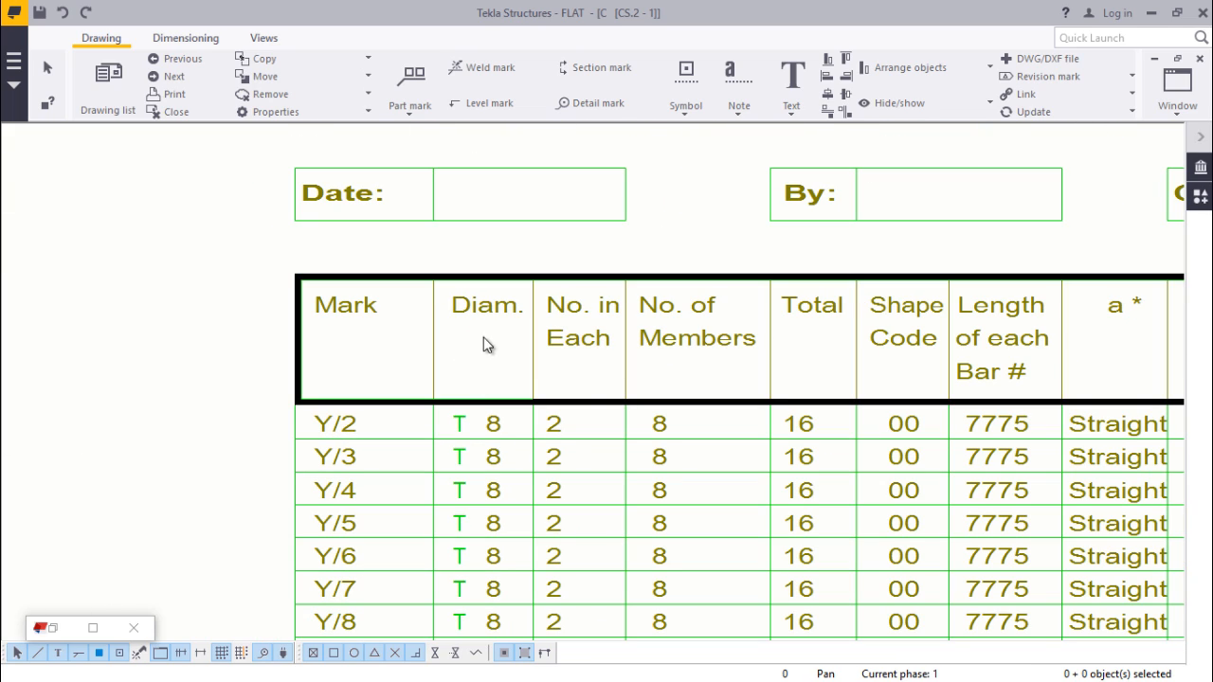
scroll(485, 463, down, 1)
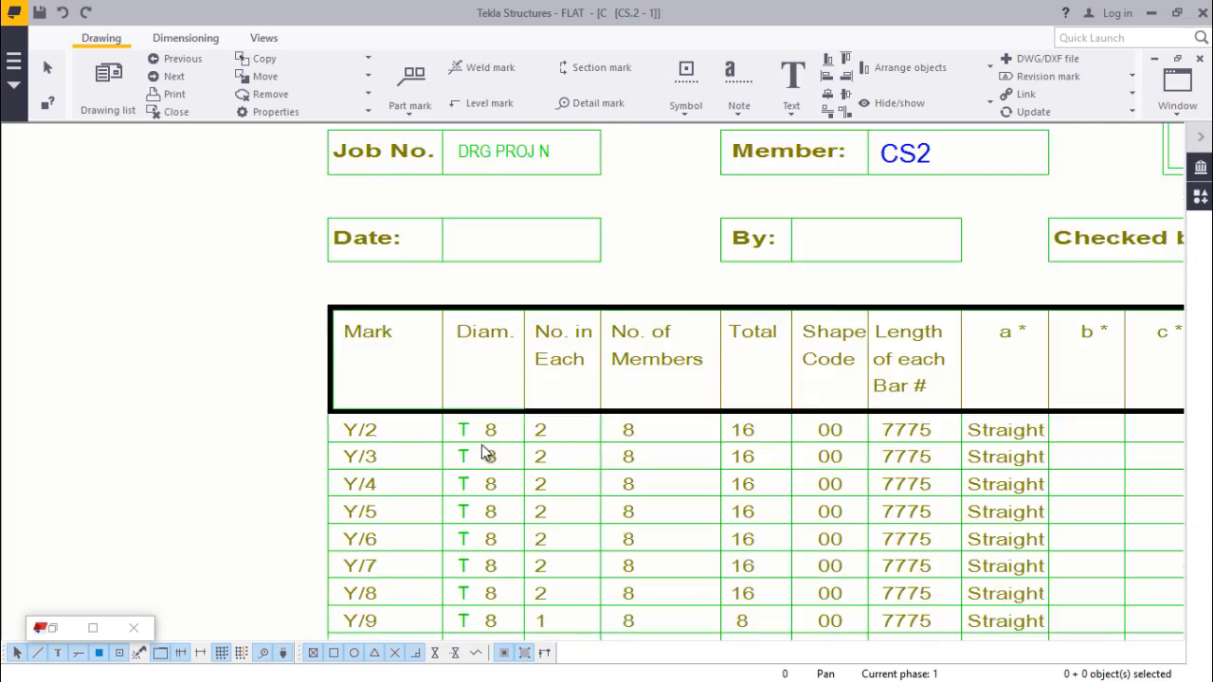
scroll(483, 453, up, 3)
scroll(470, 428, down, 6)
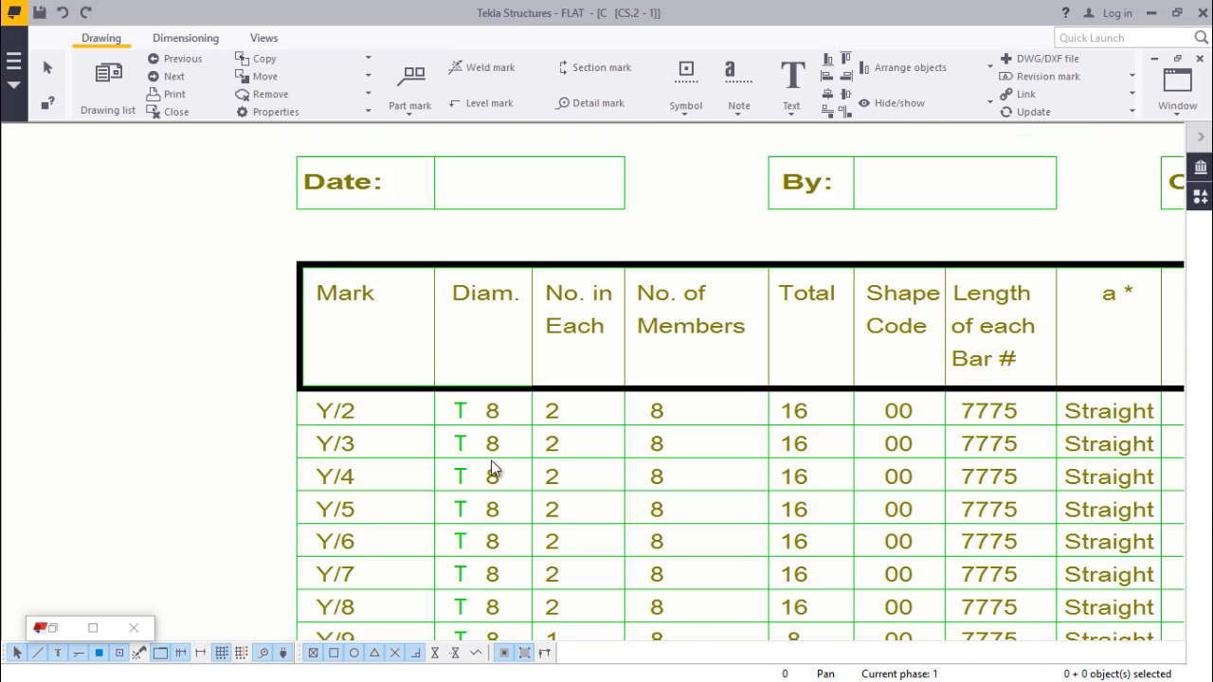
scroll(530, 391, up, 2)
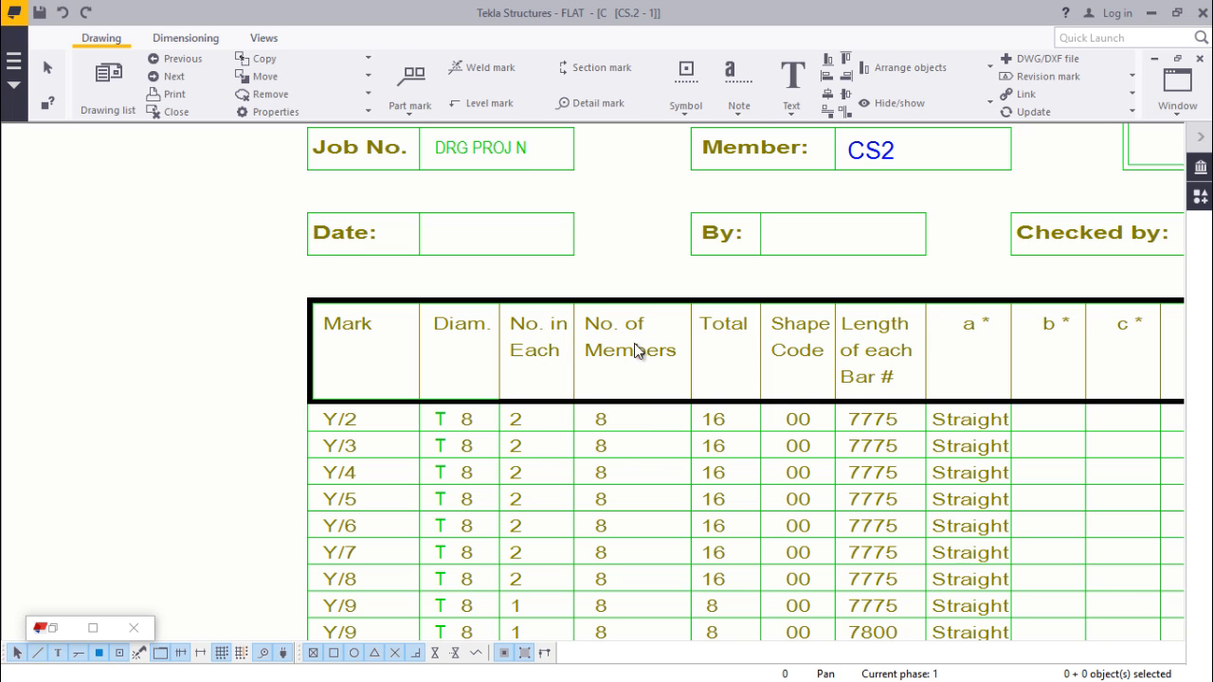
scroll(624, 336, up, 2)
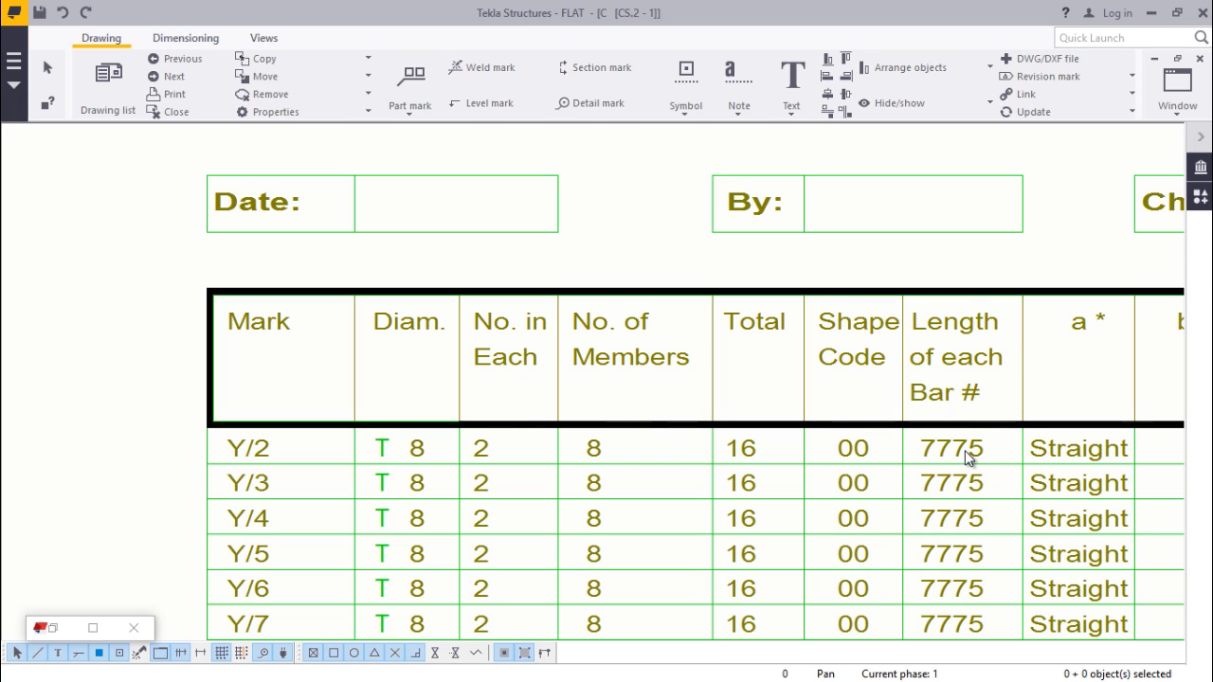
scroll(685, 384, down, 1)
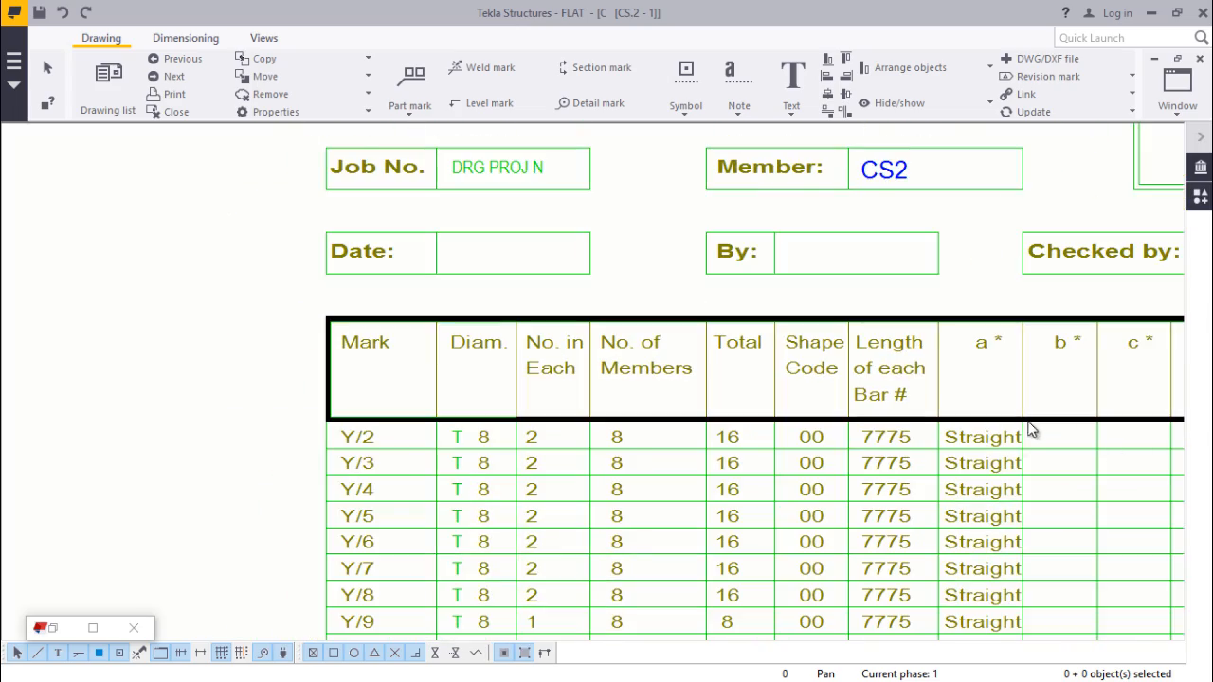
scroll(738, 391, down, 1)
scroll(736, 383, down, 2)
scroll(1049, 390, up, 1)
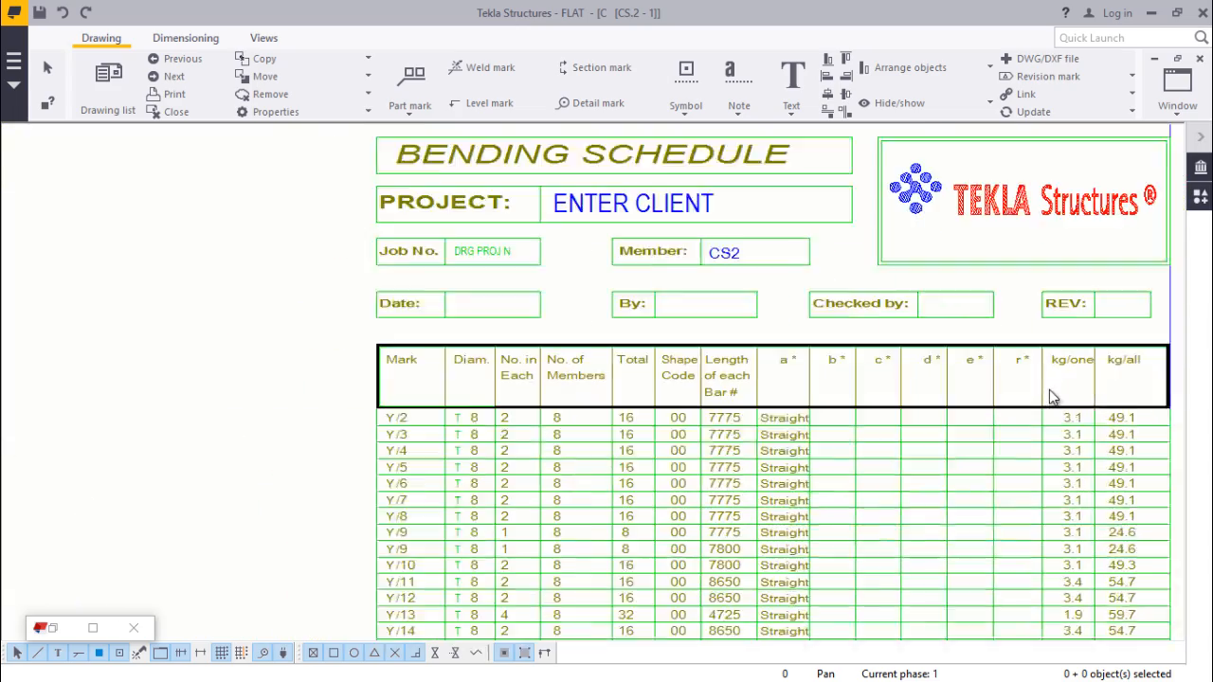
Examine the kg/one and kg/all weight columns in the first rows of the bending schedule
scroll(1048, 389, up, 1)
scroll(1108, 417, up, 1)
scroll(986, 428, down, 1)
scroll(1039, 405, down, 1)
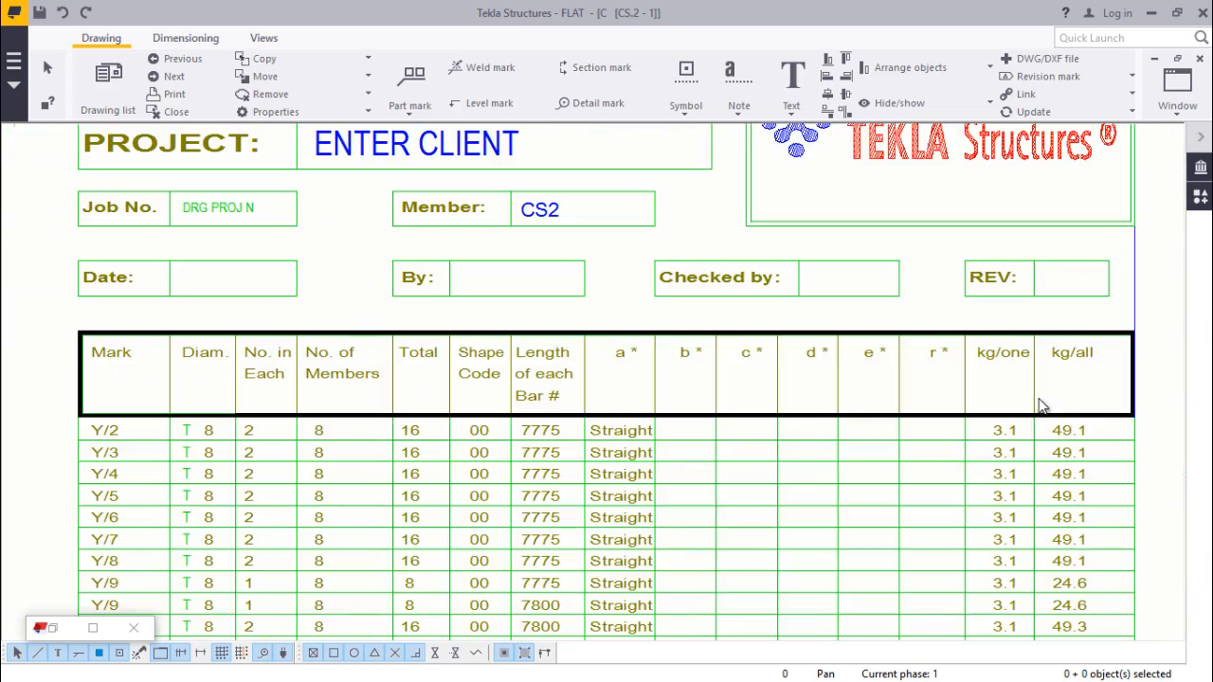
scroll(1039, 412, up, 2)
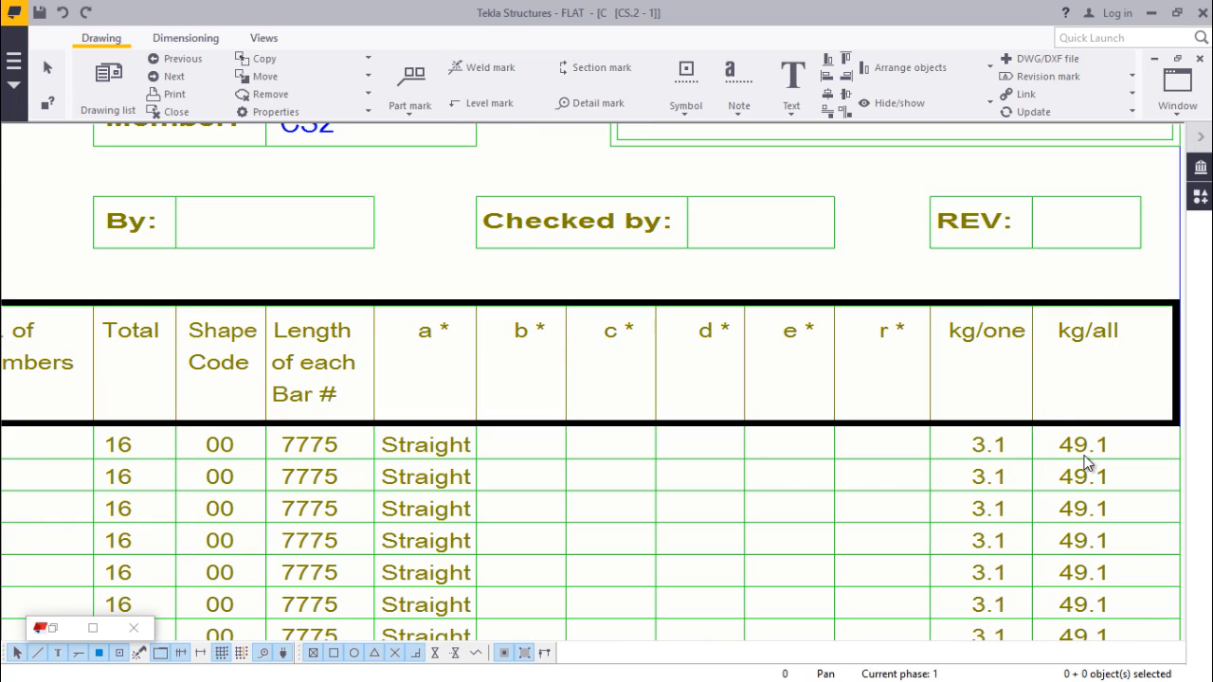
scroll(1105, 368, up, 1)
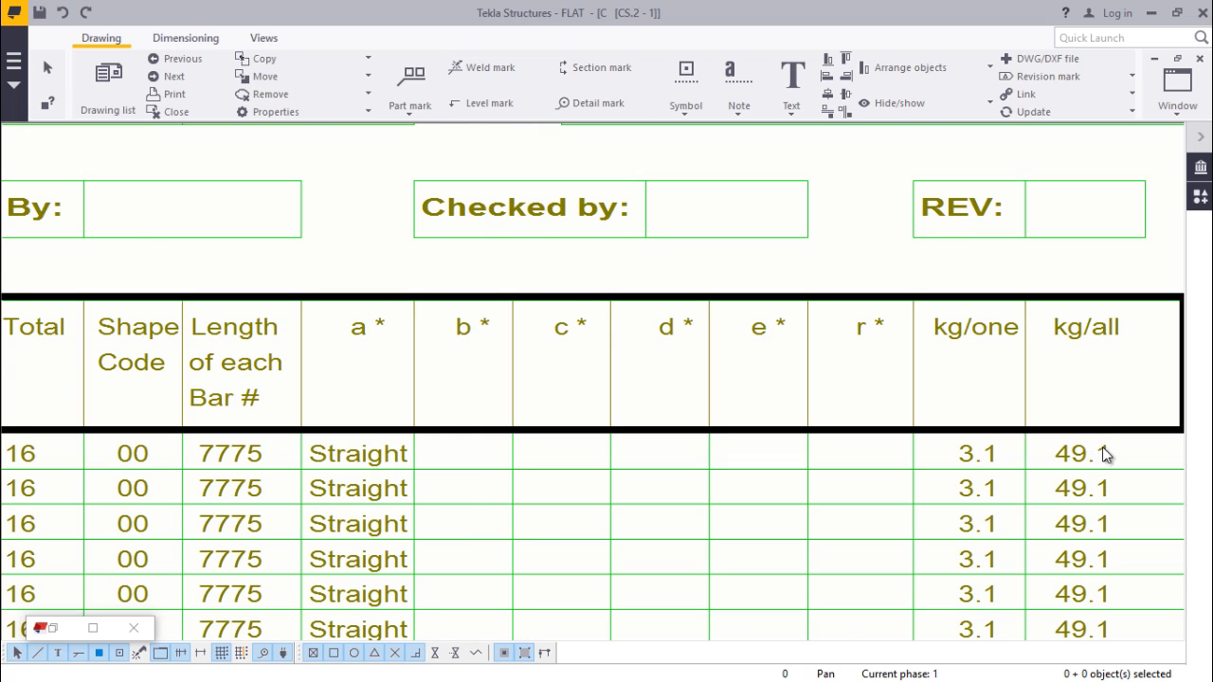
scroll(1105, 455, down, 6)
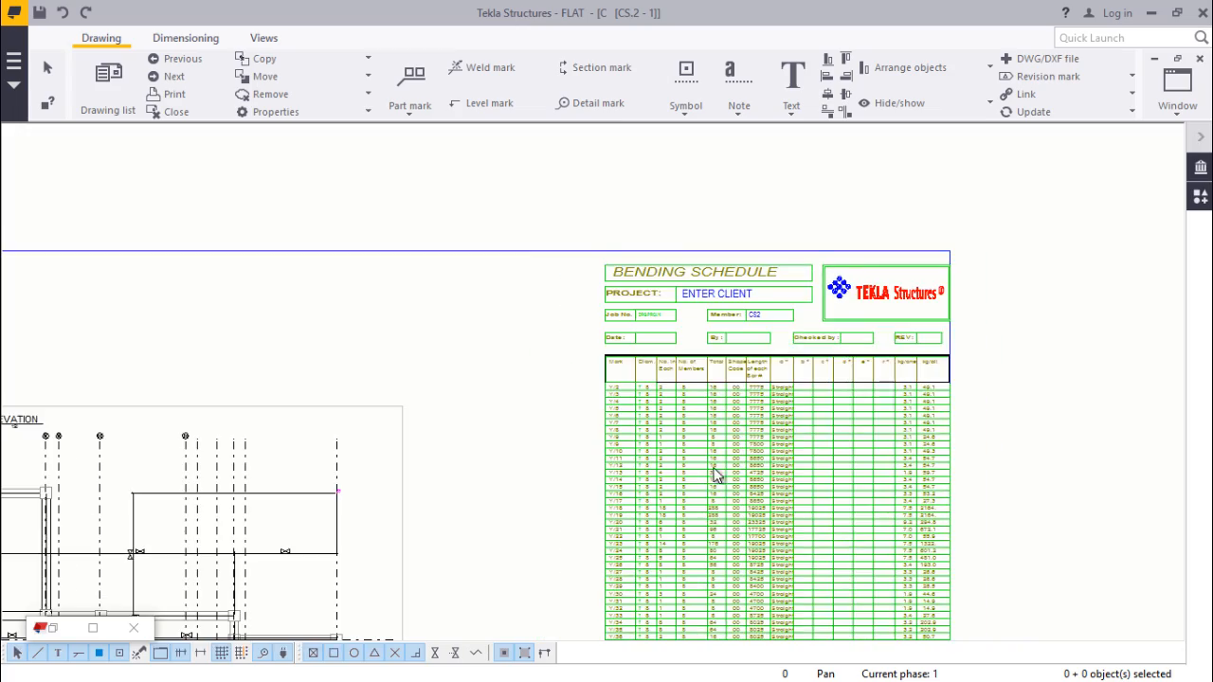
Read through the bar marks and their diameters, quantities and lengths in the bending schedule rows from Y/2 onward
scroll(716, 476, up, 6)
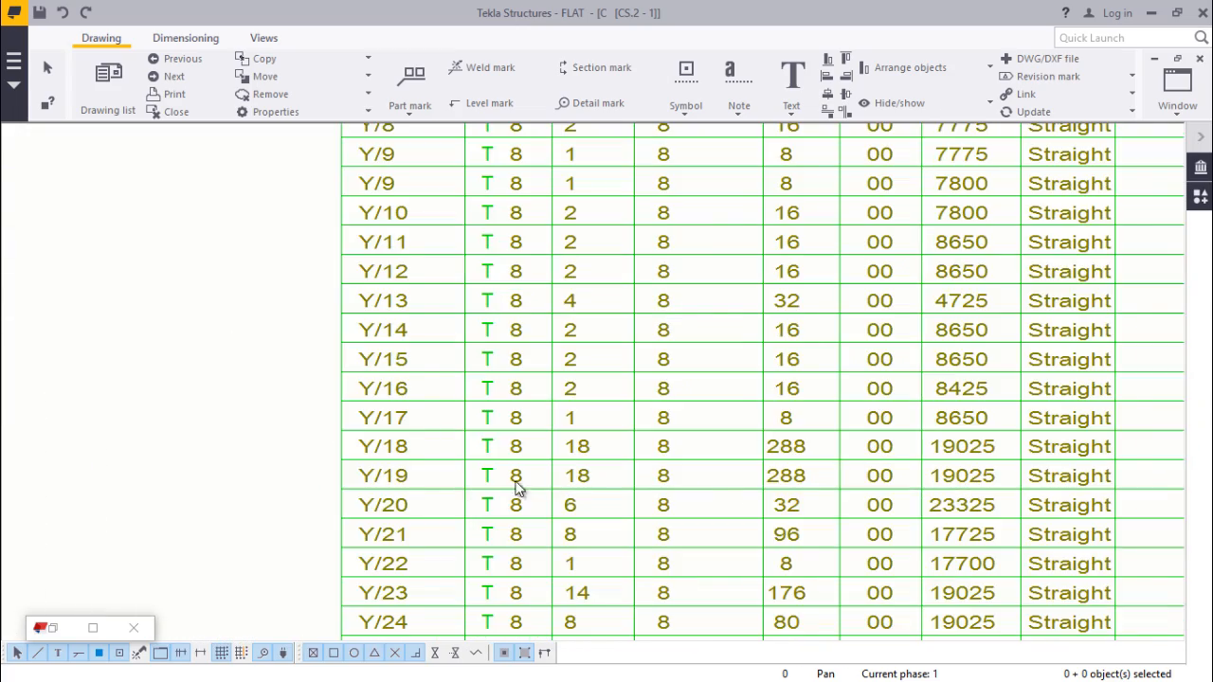
scroll(518, 488, down, 3)
scroll(536, 238, up, 6)
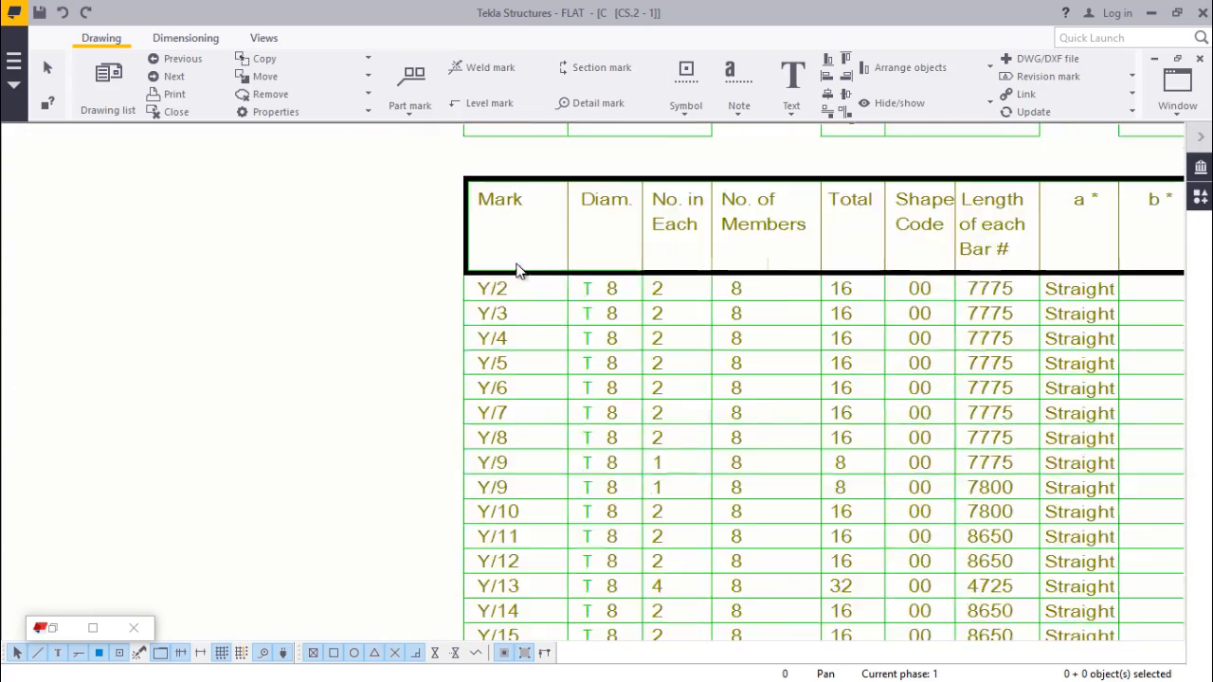
scroll(518, 271, up, 2)
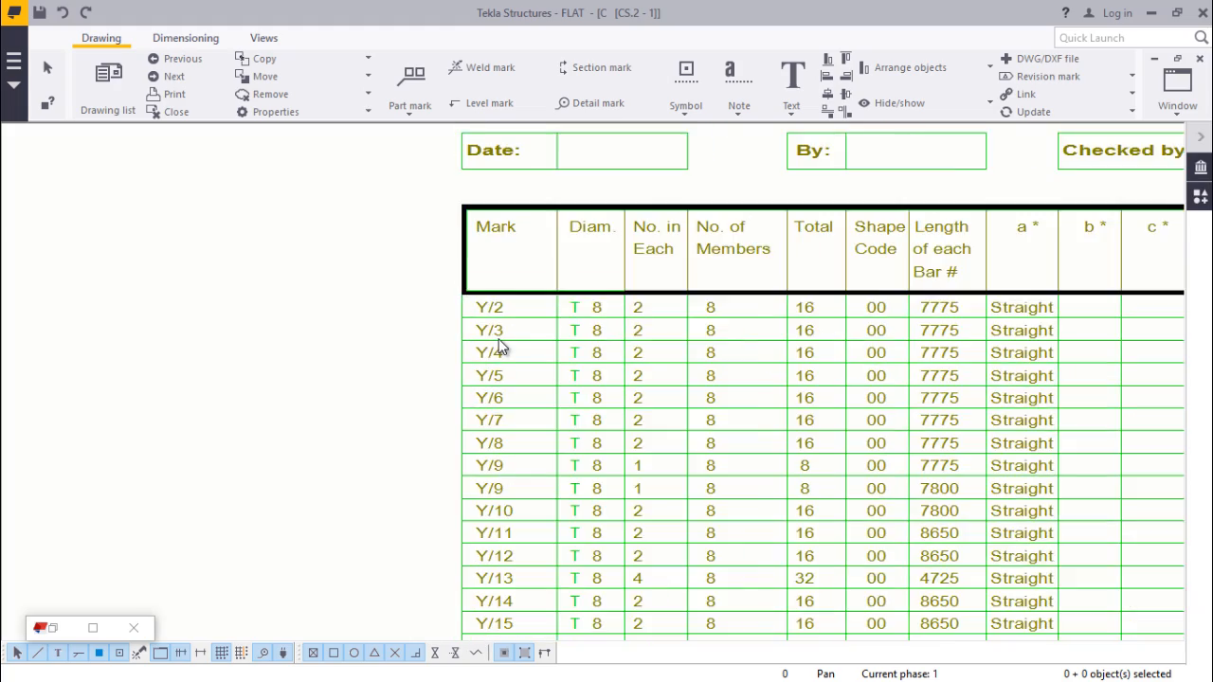
scroll(499, 347, down, 2)
scroll(489, 432, down, 3)
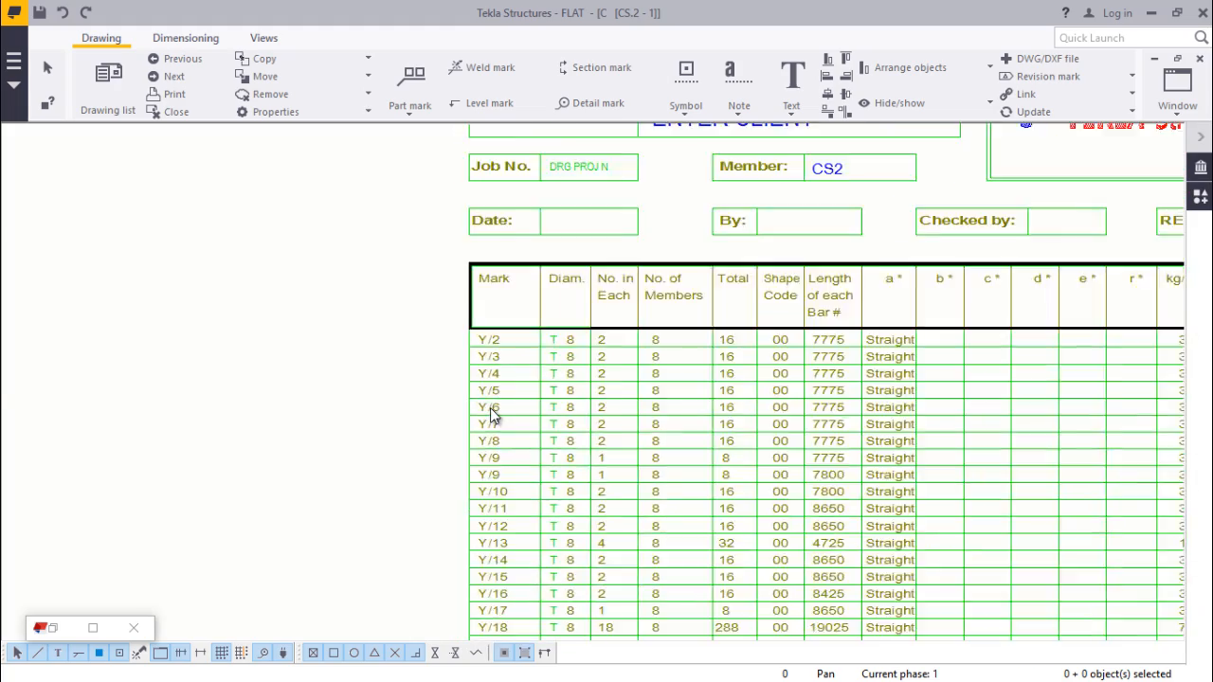
scroll(489, 455, up, 4)
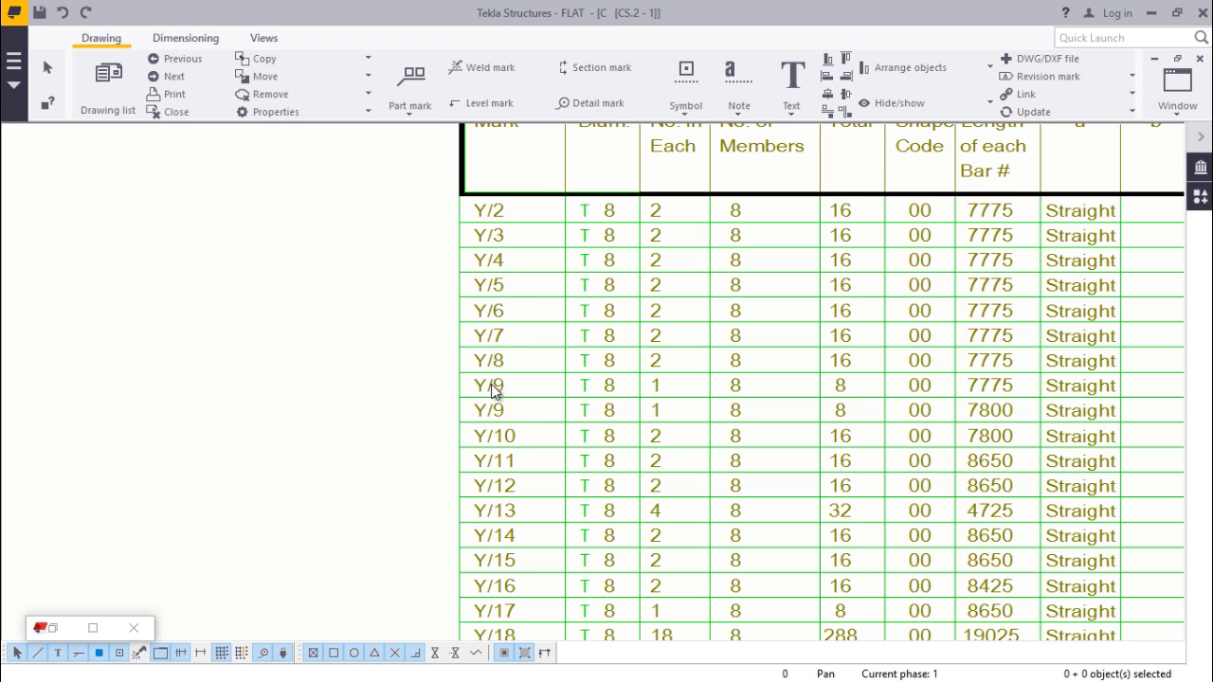
scroll(523, 319, down, 10)
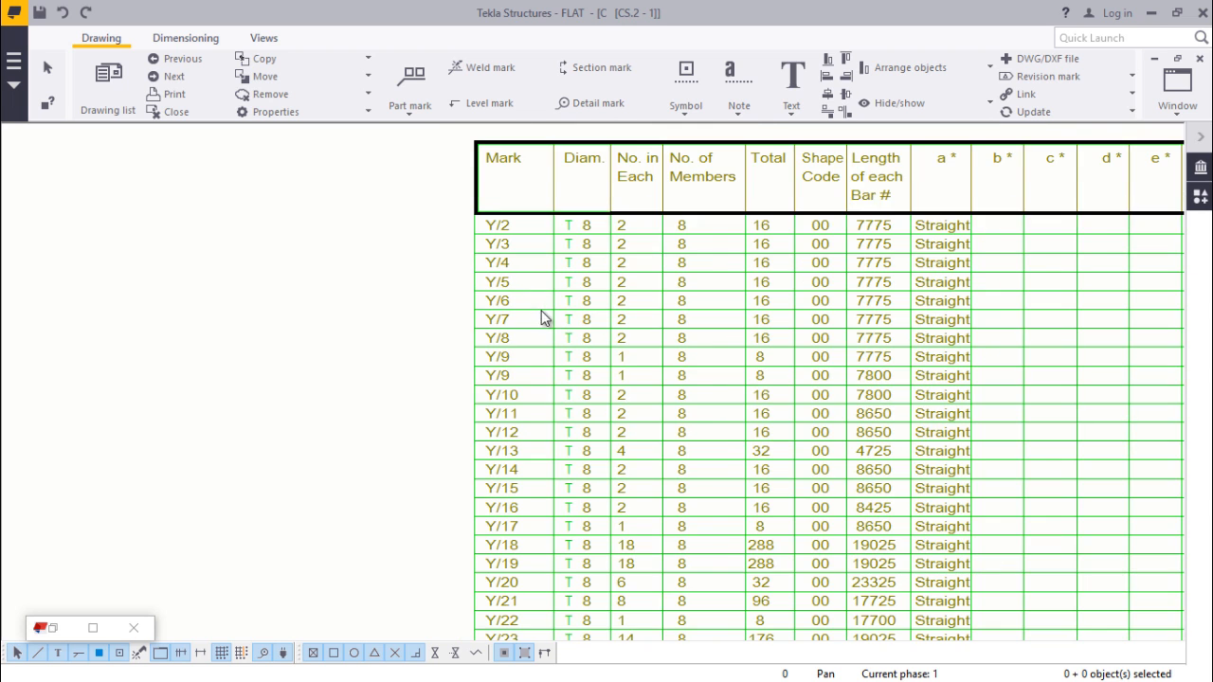
scroll(650, 479, up, 3)
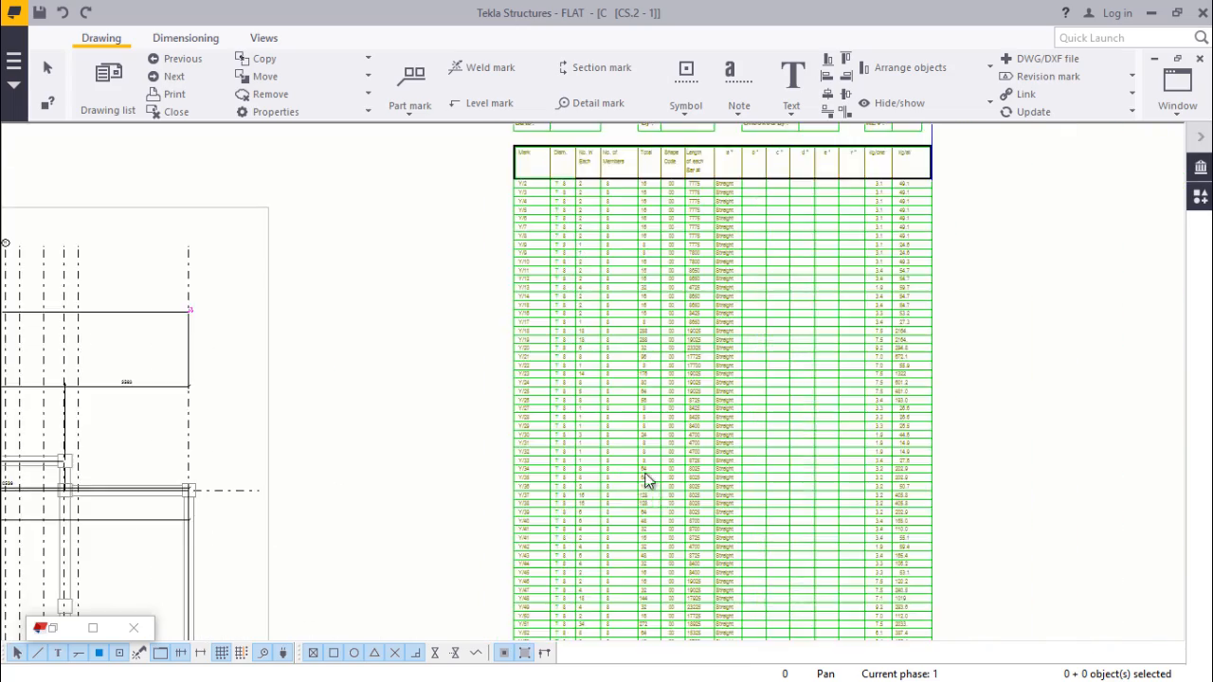
Examine the total weight and the BS 8666 compliance notes below row Y/58, where the schedule's first part ends
scroll(648, 322, down, 5)
scroll(765, 512, up, 8)
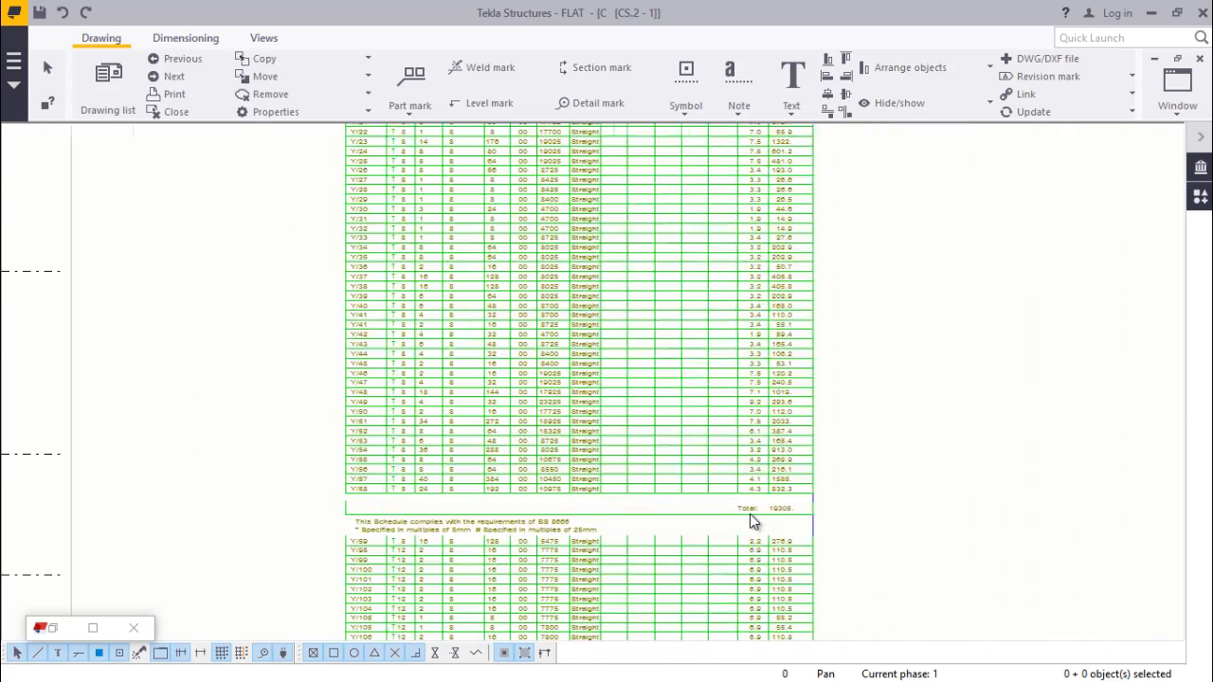
scroll(889, 493, down, 6)
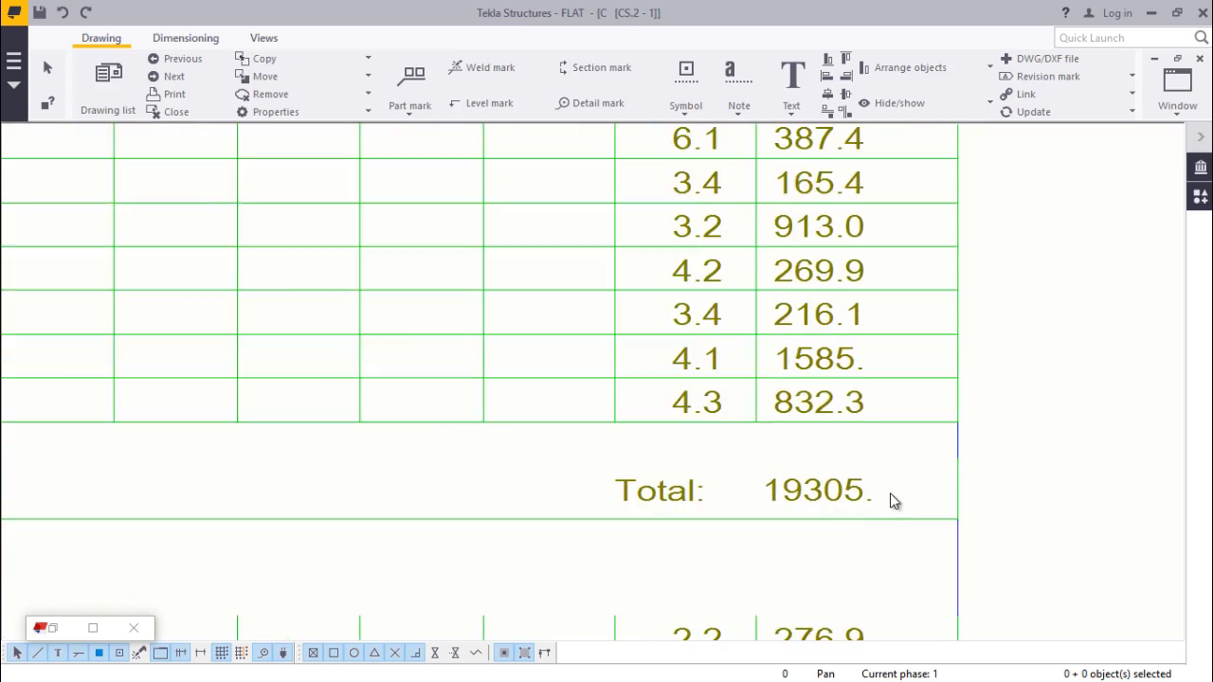
scroll(875, 488, down, 2)
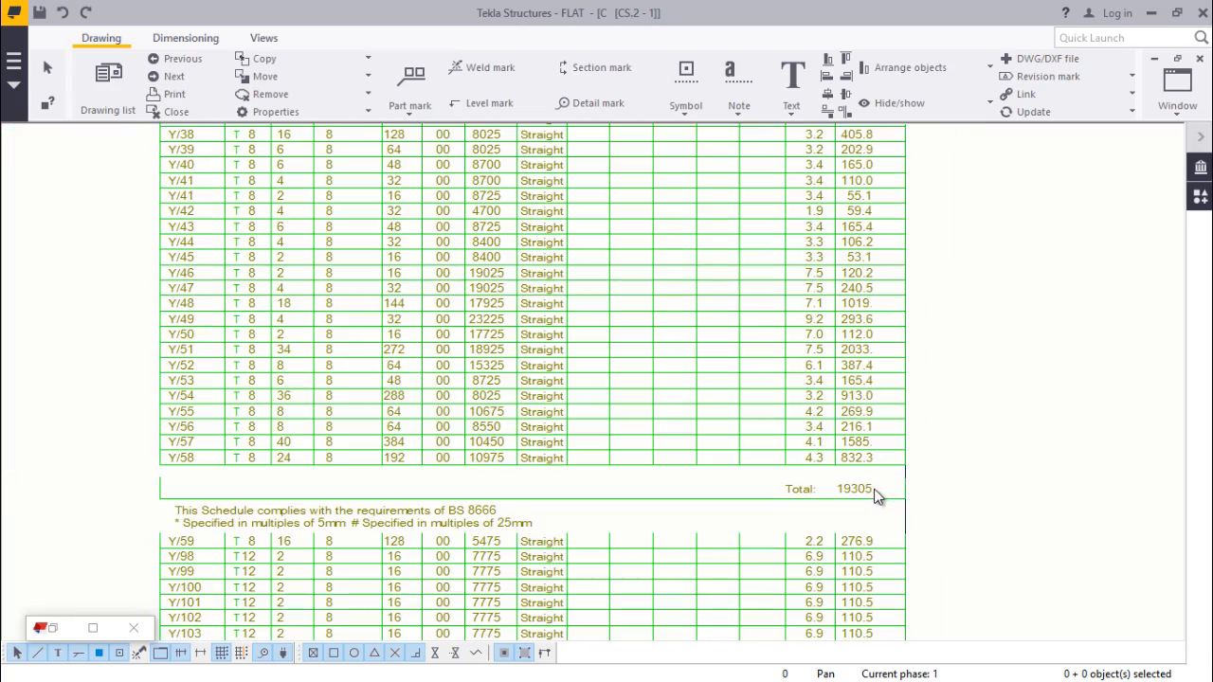
scroll(853, 502, up, 4)
scroll(852, 499, up, 1)
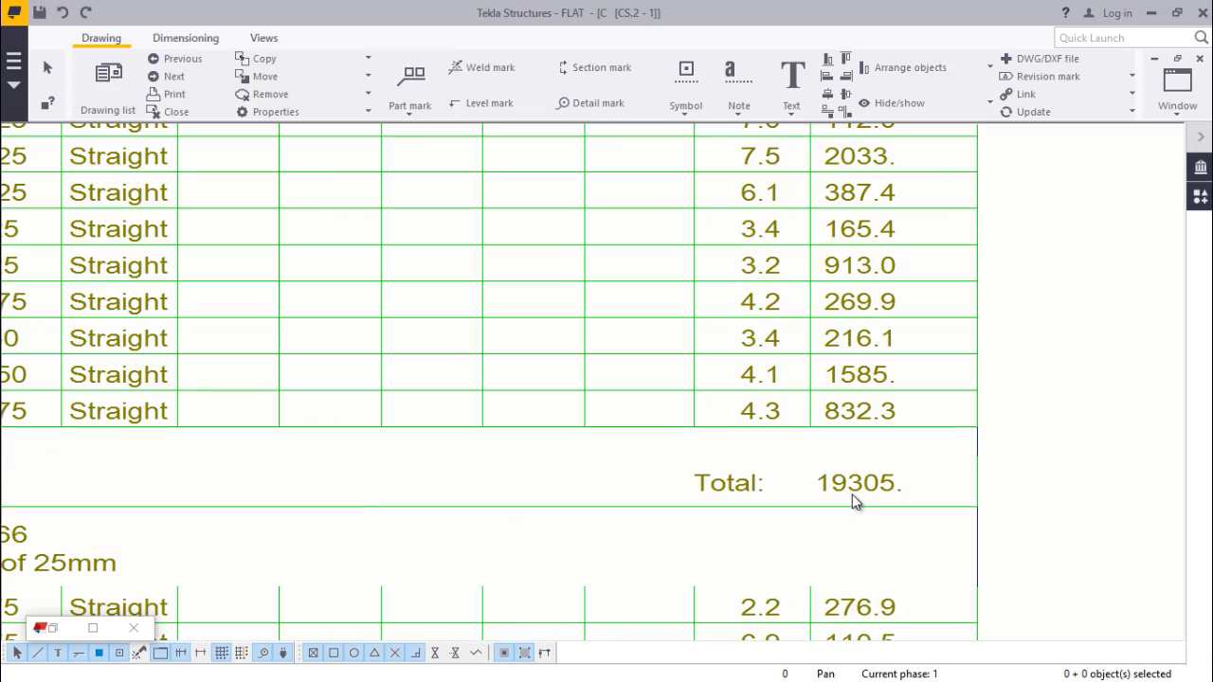
scroll(833, 455, down, 3)
scroll(815, 419, down, 4)
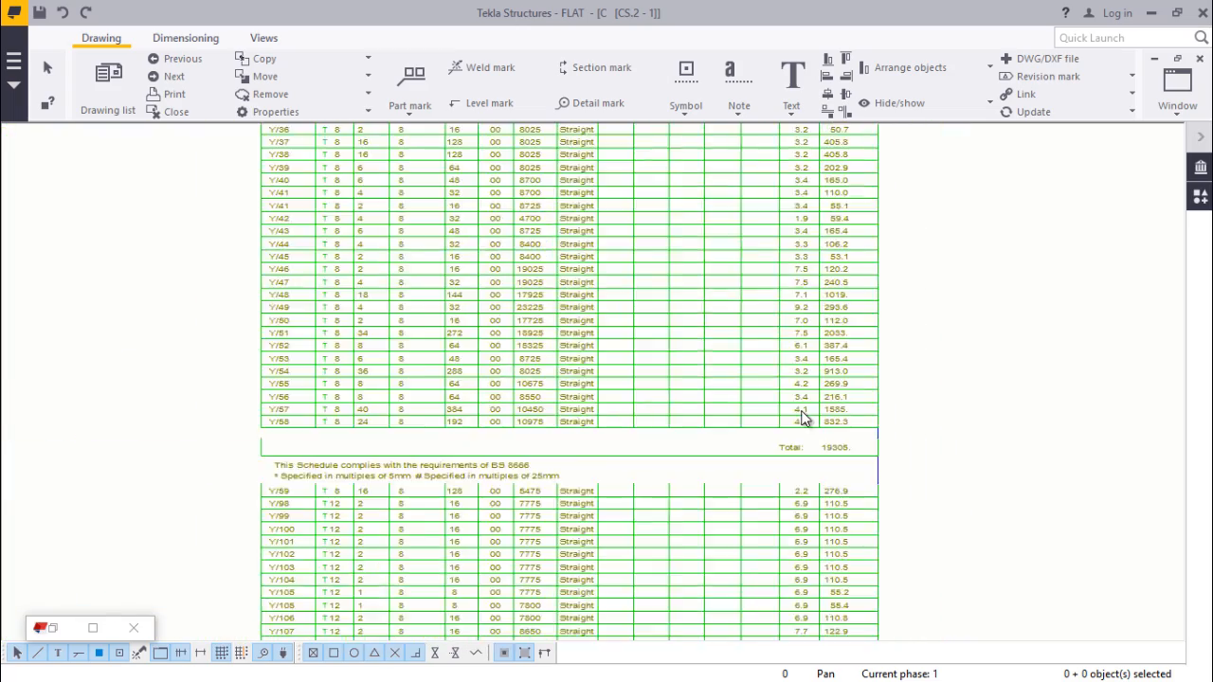
scroll(514, 460, up, 4)
scroll(490, 440, up, 2)
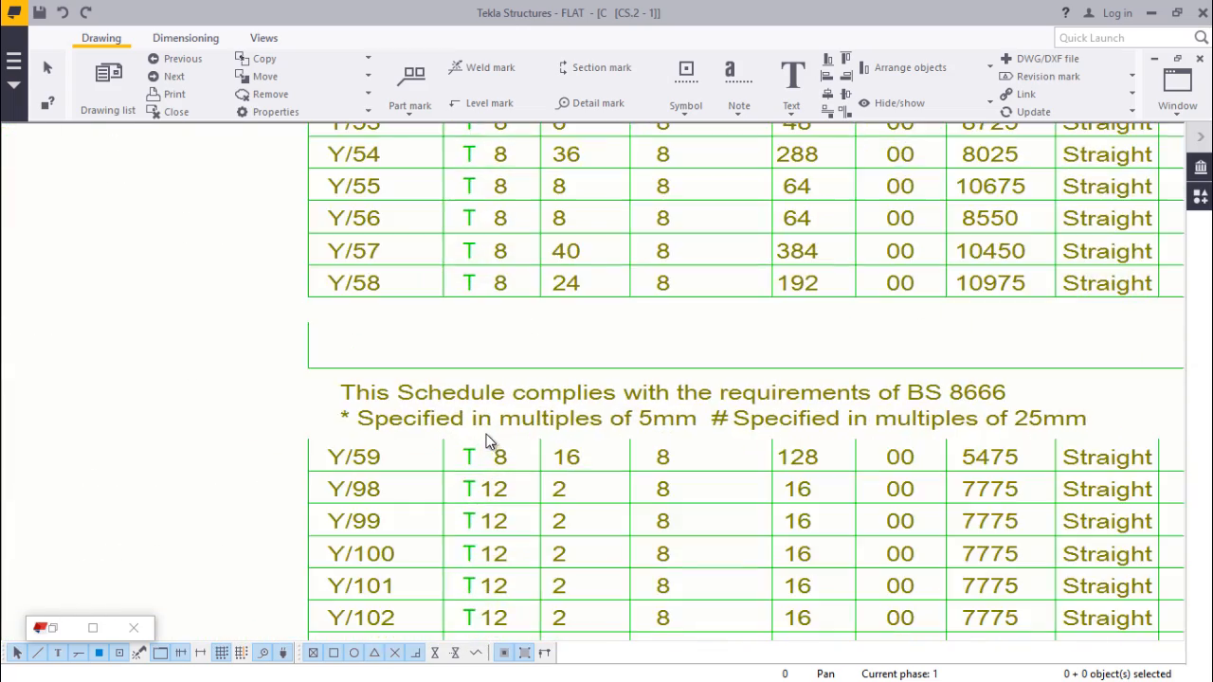
scroll(487, 417, down, 4)
scroll(487, 404, up, 4)
scroll(801, 388, down, 8)
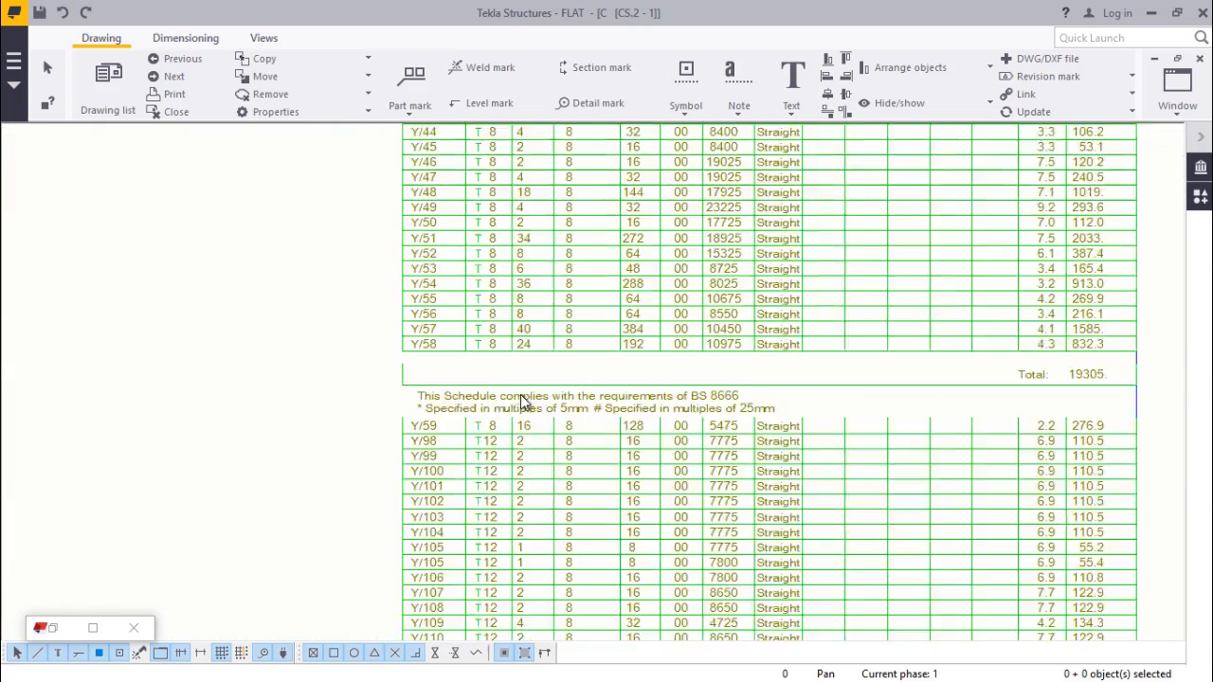
Examine the T12 bar rows and the total weight closing the second part of the bending schedule
scroll(853, 552, up, 8)
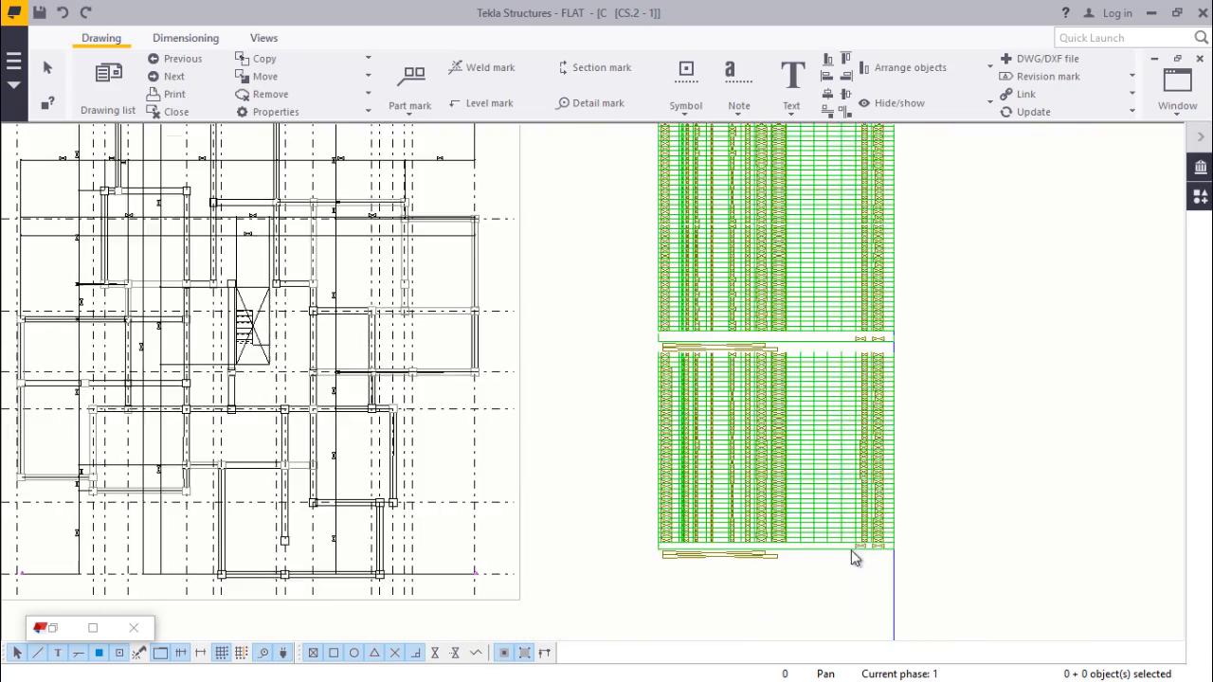
scroll(888, 538, up, 6)
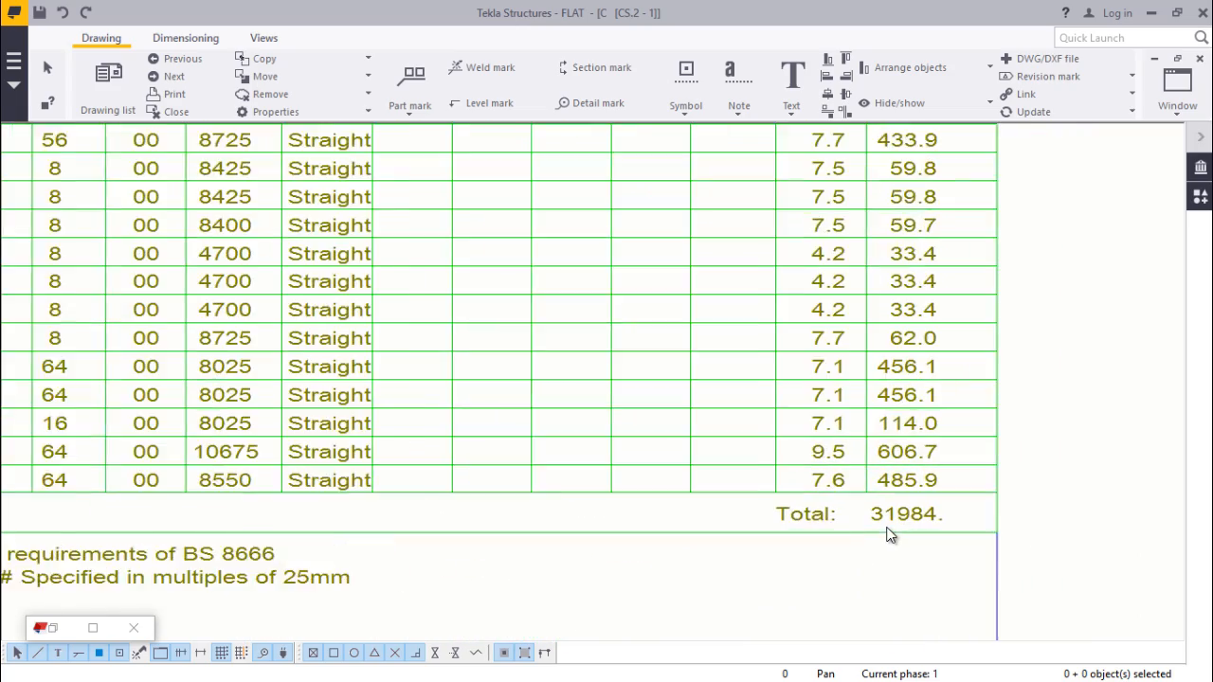
scroll(888, 529, down, 6)
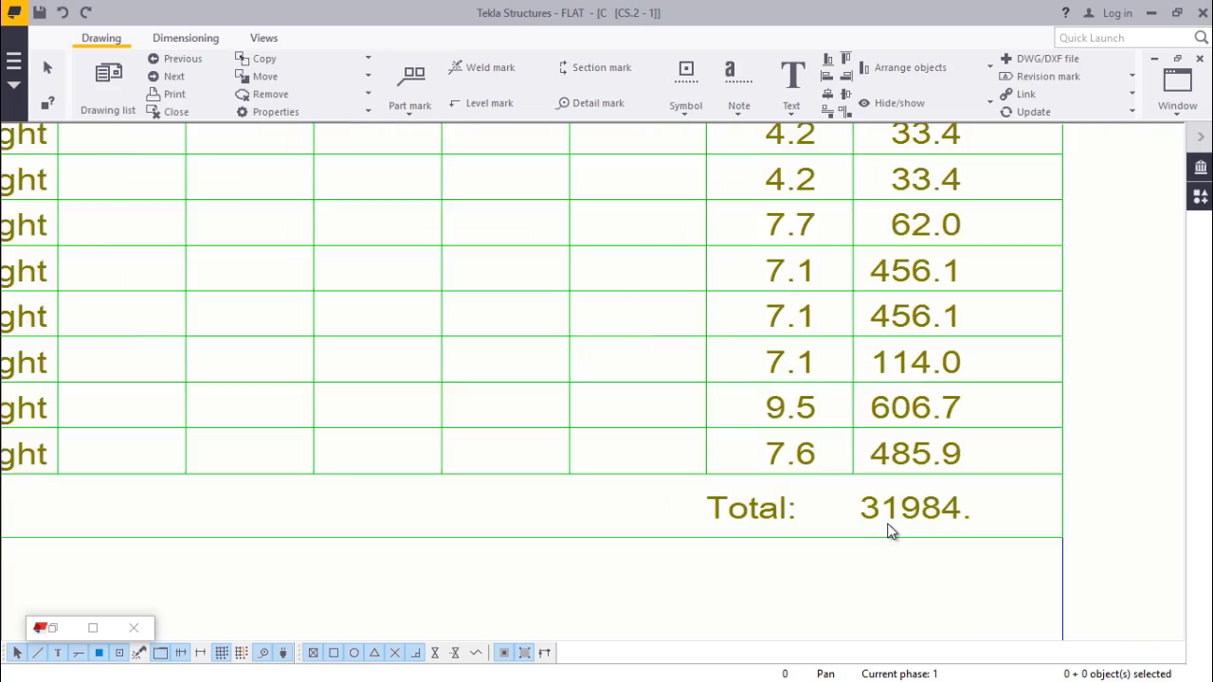
scroll(896, 516, down, 3)
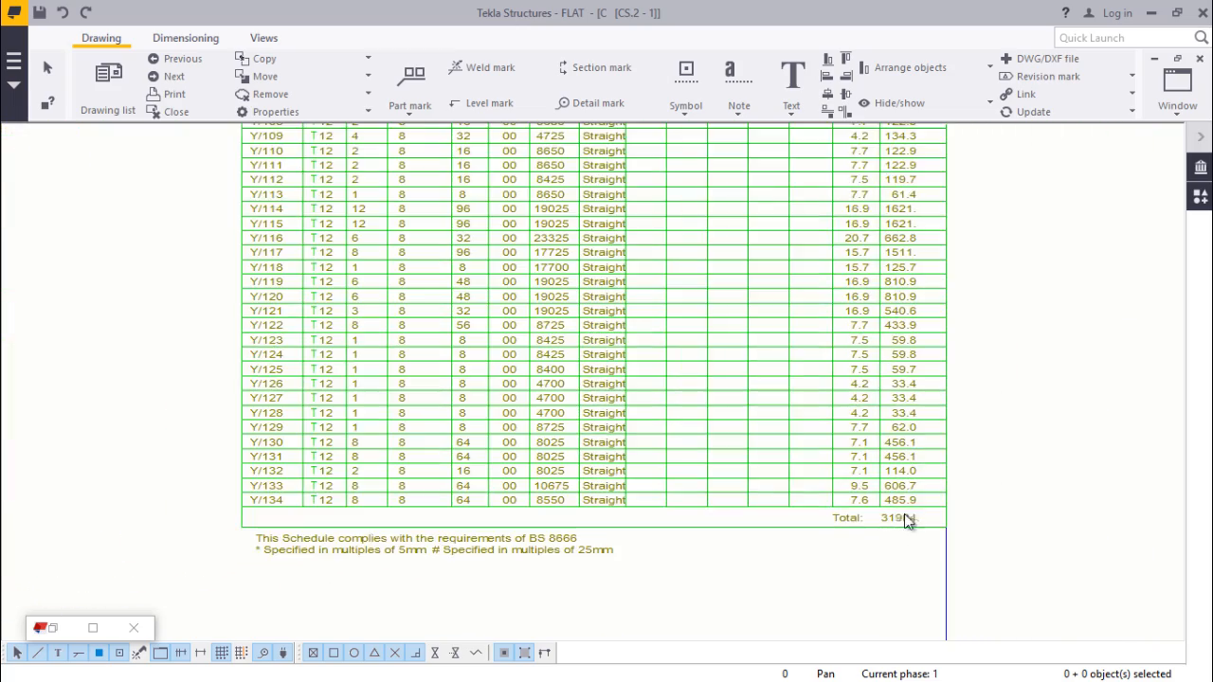
scroll(904, 427, up, 2)
scroll(896, 484, down, 3)
scroll(517, 325, up, 3)
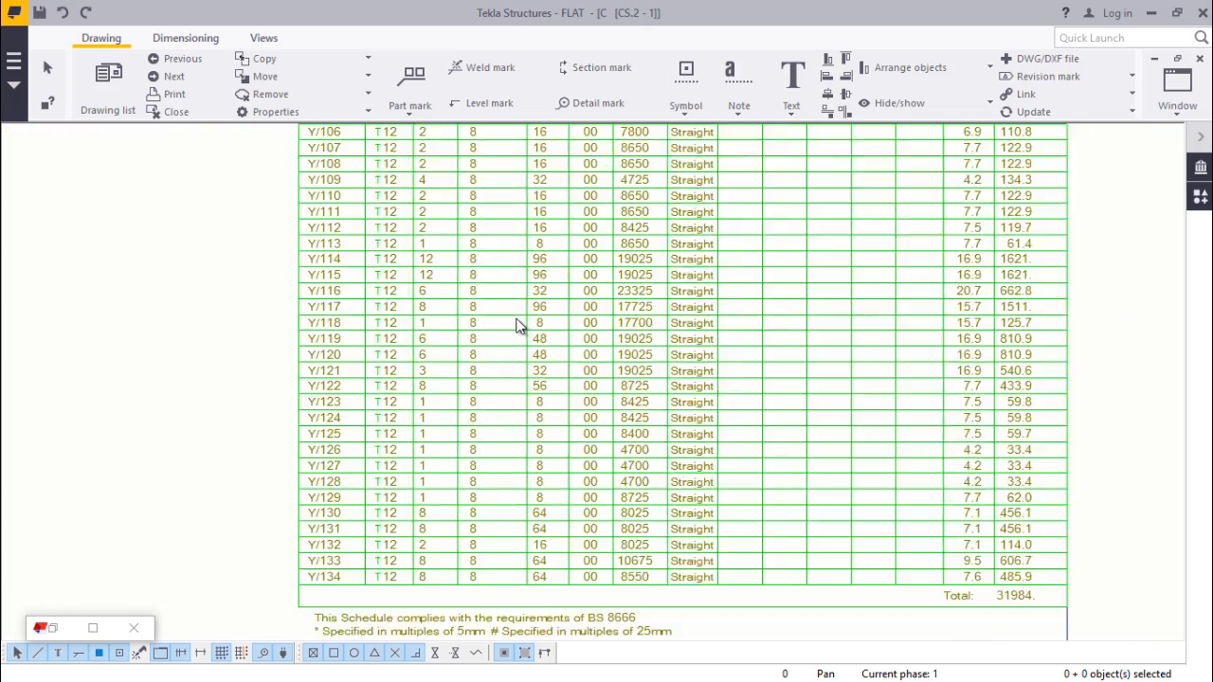
scroll(658, 490, down, 4)
scroll(717, 505, down, 5)
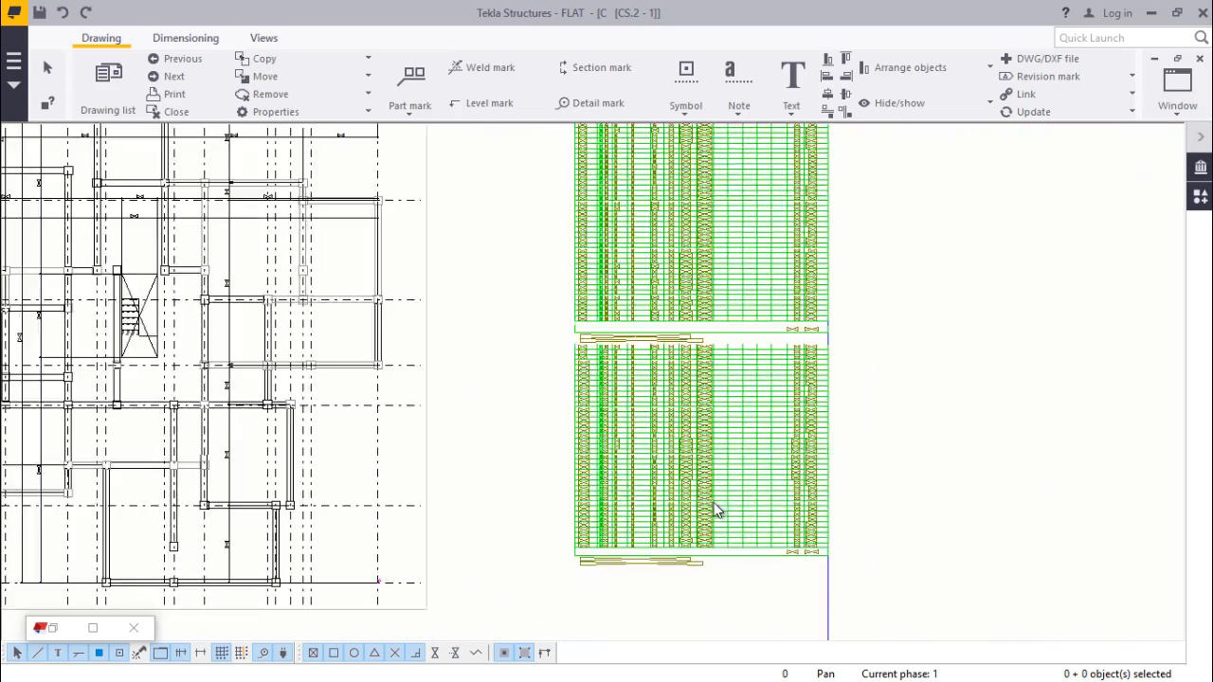
Examine the sheet's title block, including the revision, client, project, company, drawn by, approved by, date, scale and drawing number fields
scroll(726, 343, up, 2)
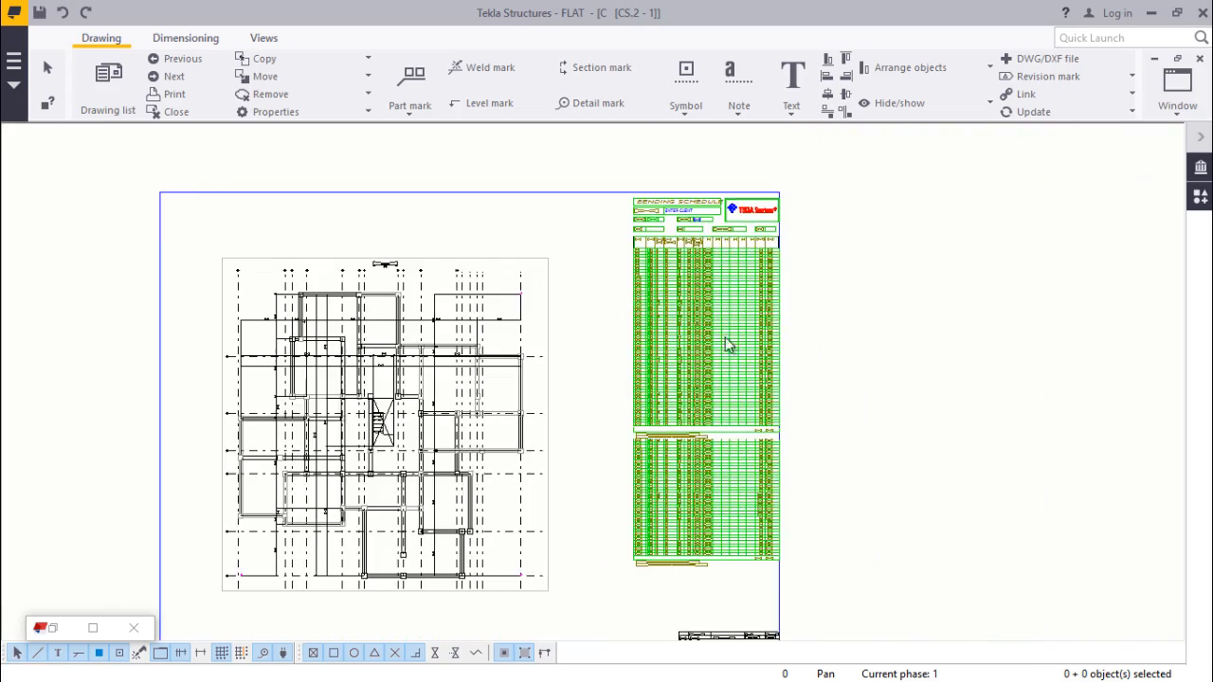
scroll(718, 517, down, 2)
scroll(734, 568, up, 4)
scroll(748, 566, up, 7)
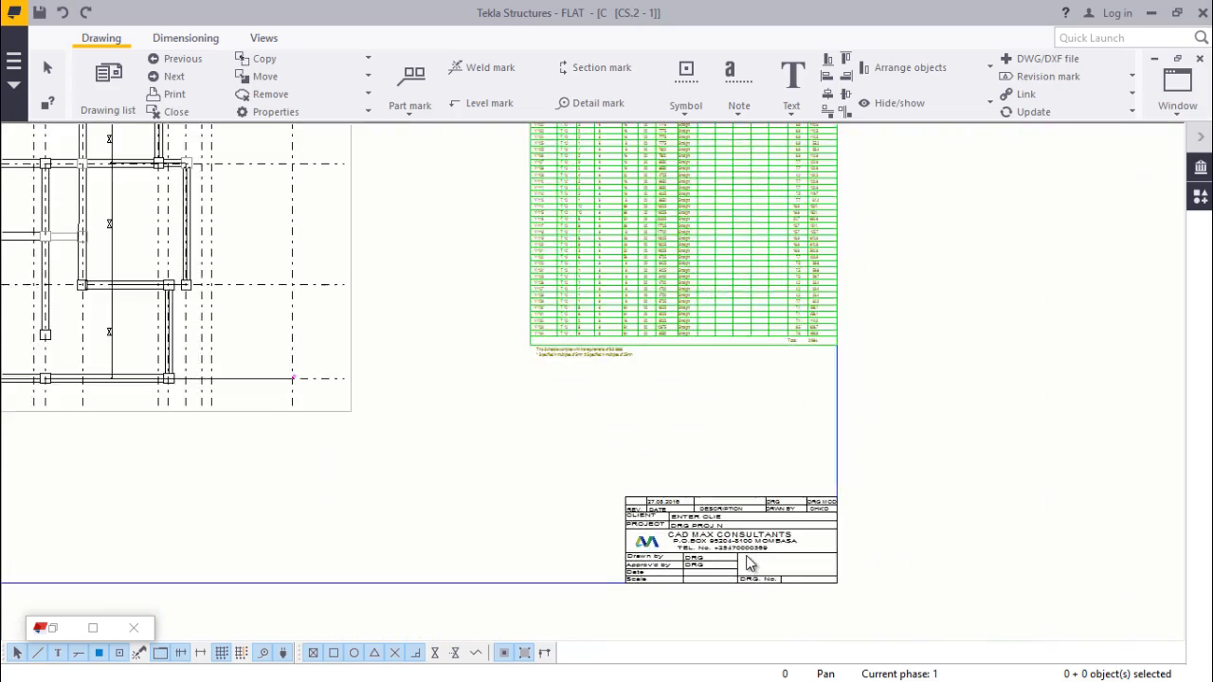
scroll(749, 526, up, 2)
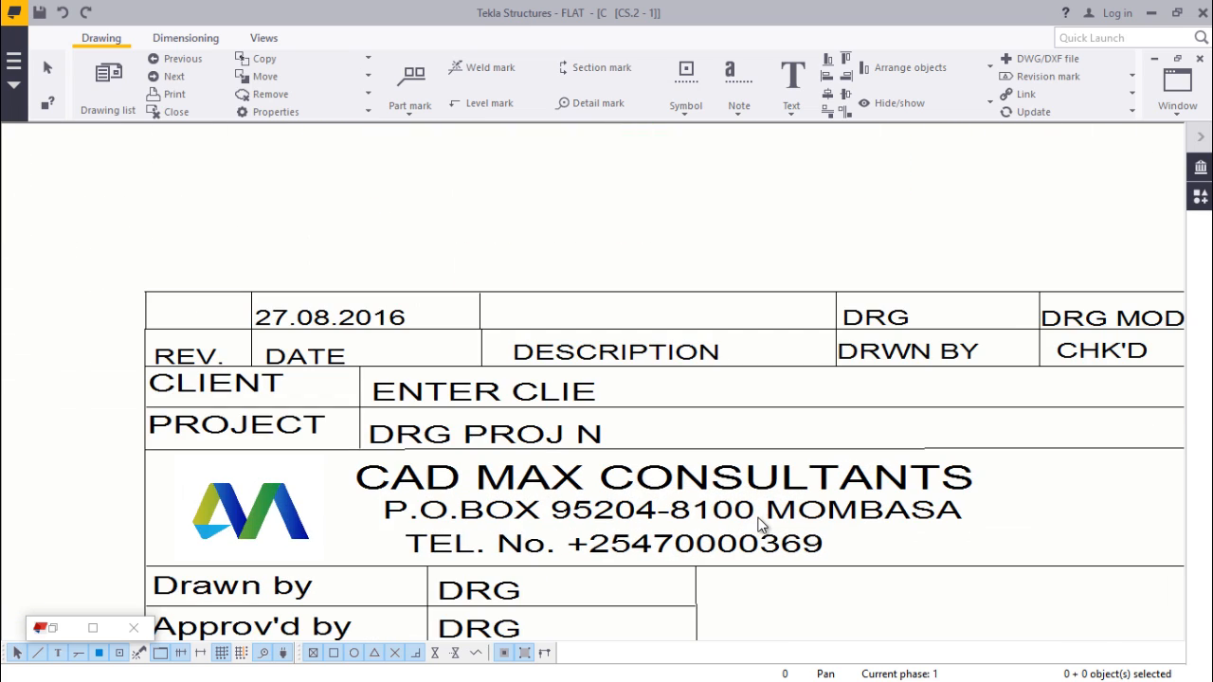
scroll(758, 516, down, 3)
scroll(691, 441, up, 2)
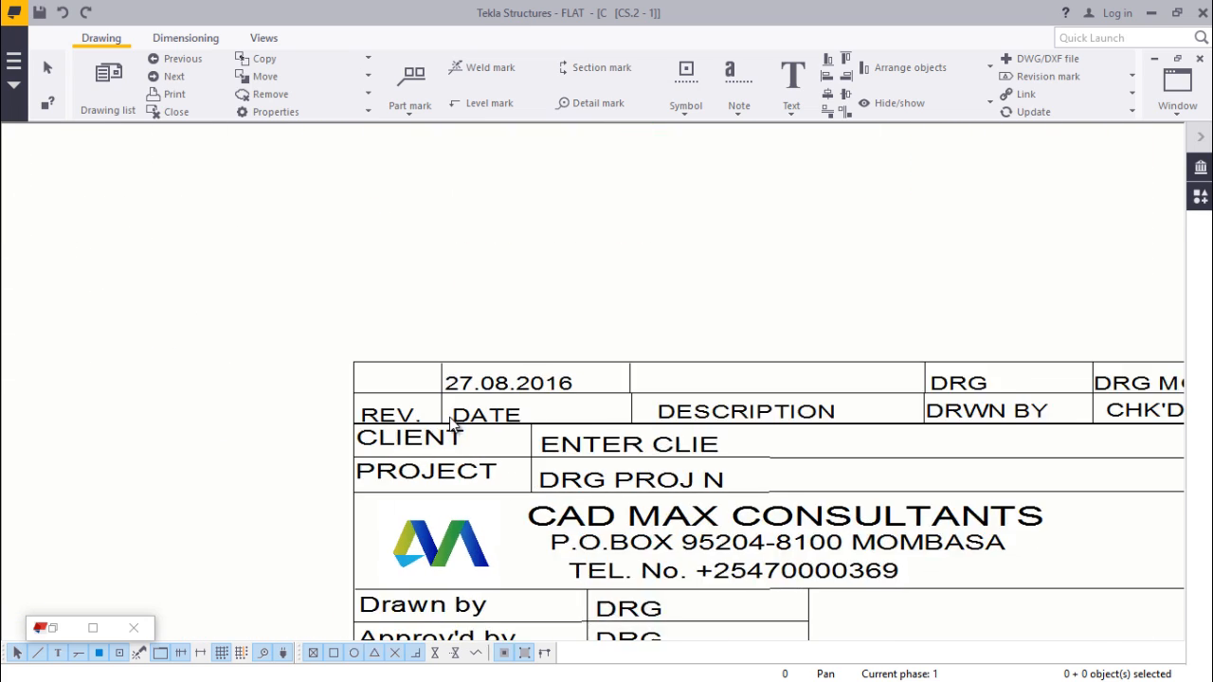
scroll(542, 400, down, 3)
scroll(597, 531, up, 2)
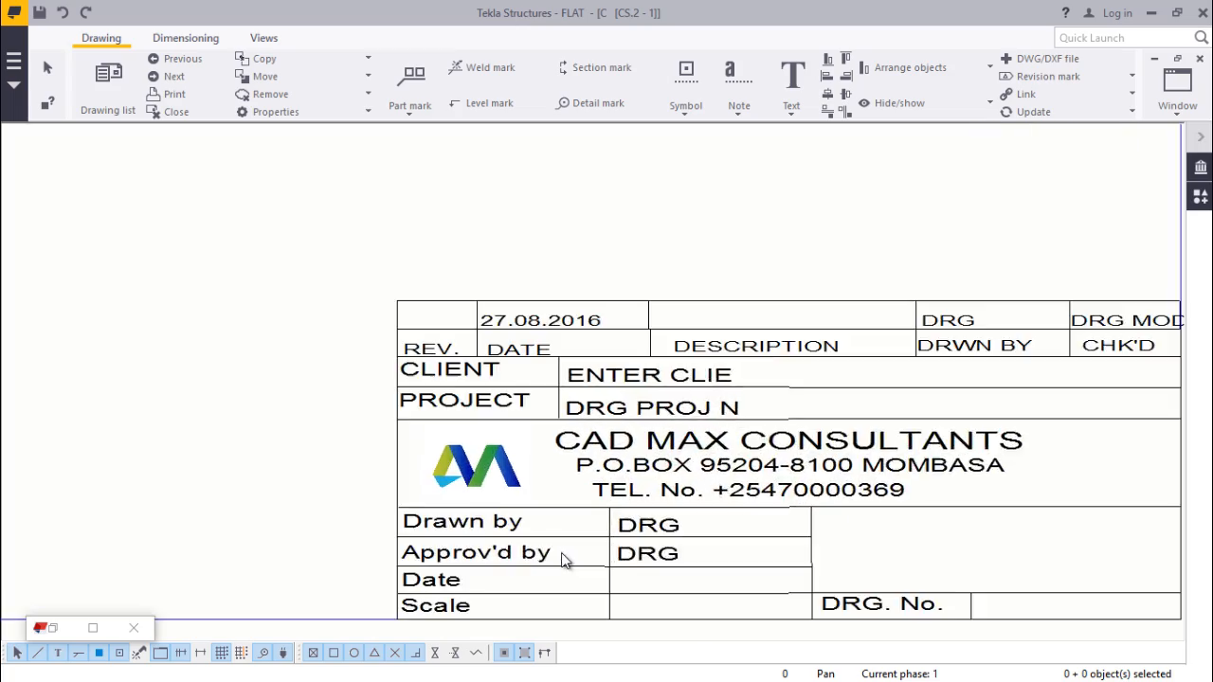
scroll(723, 545, down, 4)
scroll(723, 545, down, 2)
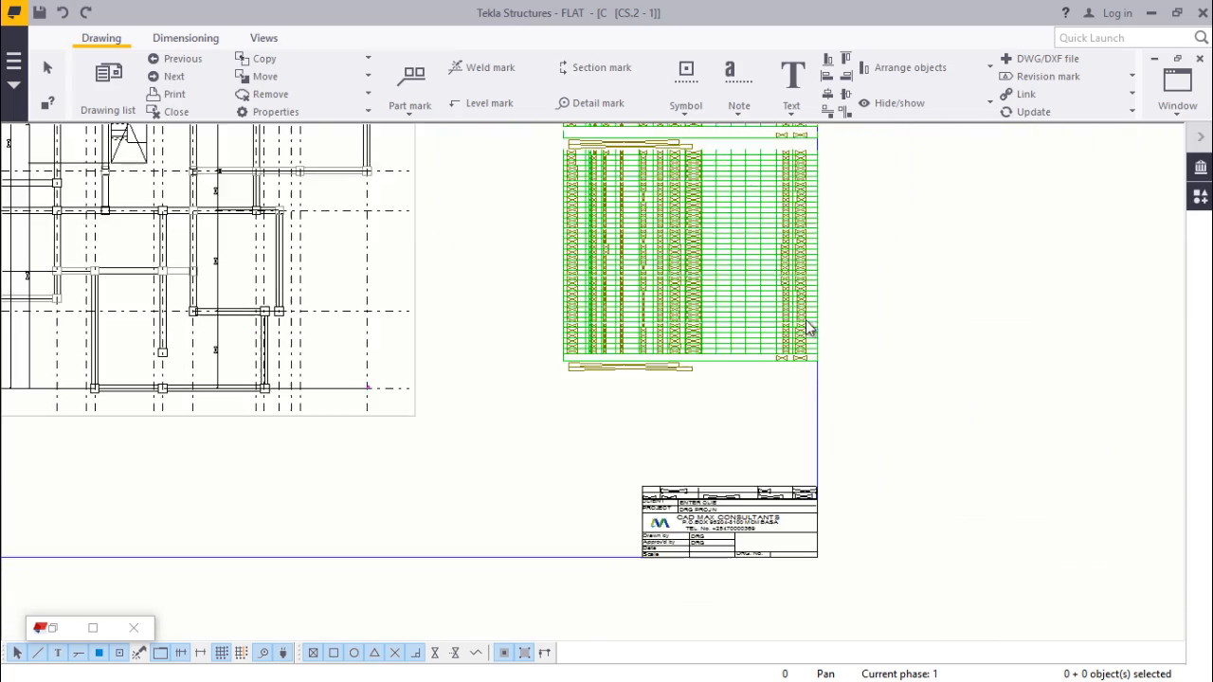
Review the sheet's overall arrangement and the bending schedule's heading block with its logo and column headings
scroll(772, 333, up, 1)
scroll(766, 427, down, 3)
scroll(747, 284, up, 3)
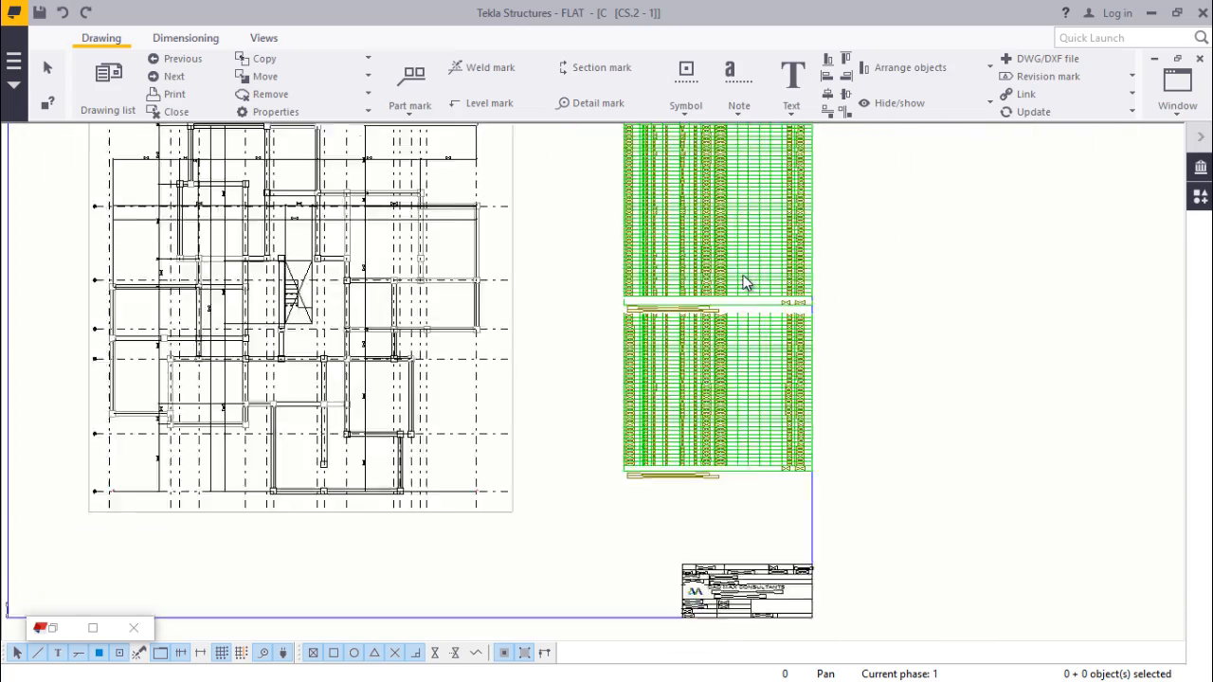
scroll(726, 482, down, 3)
scroll(717, 206, up, 4)
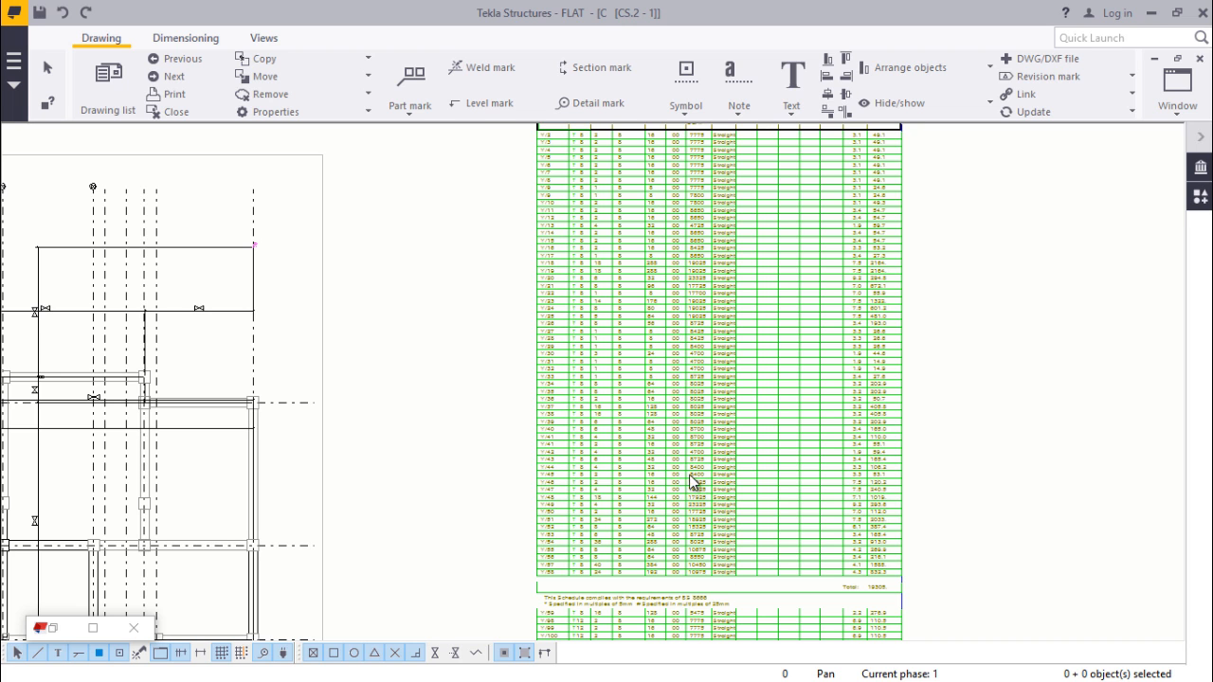
scroll(692, 479, down, 3)
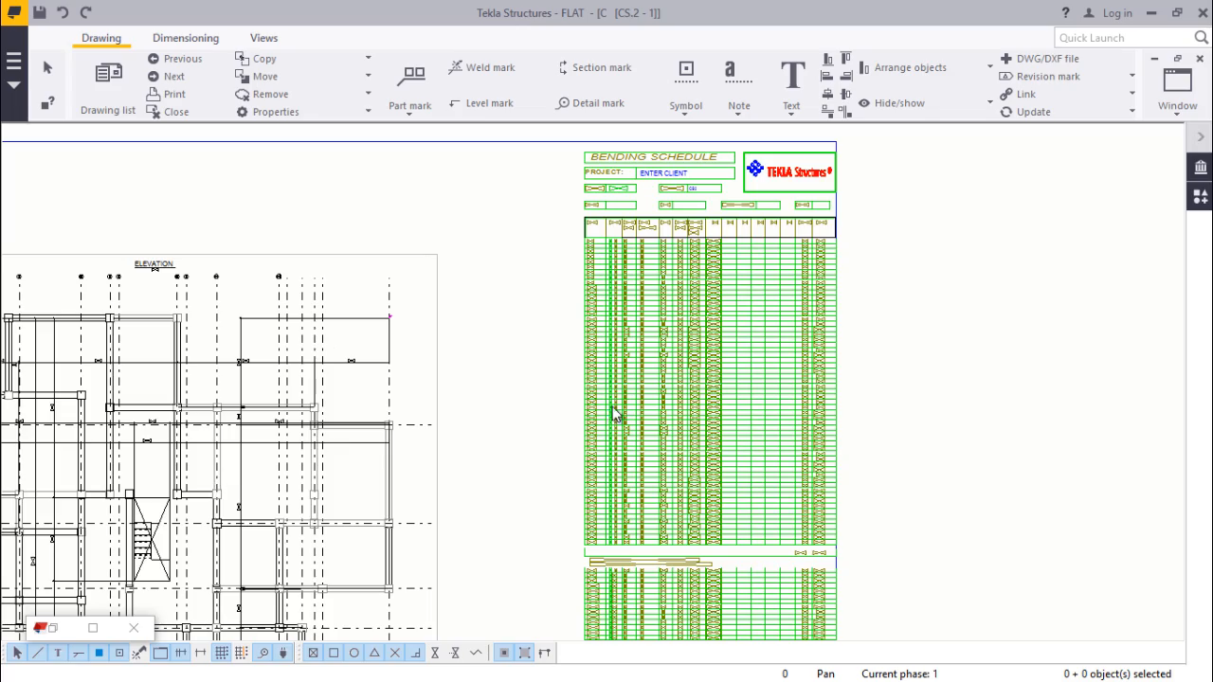
scroll(720, 247, up, 5)
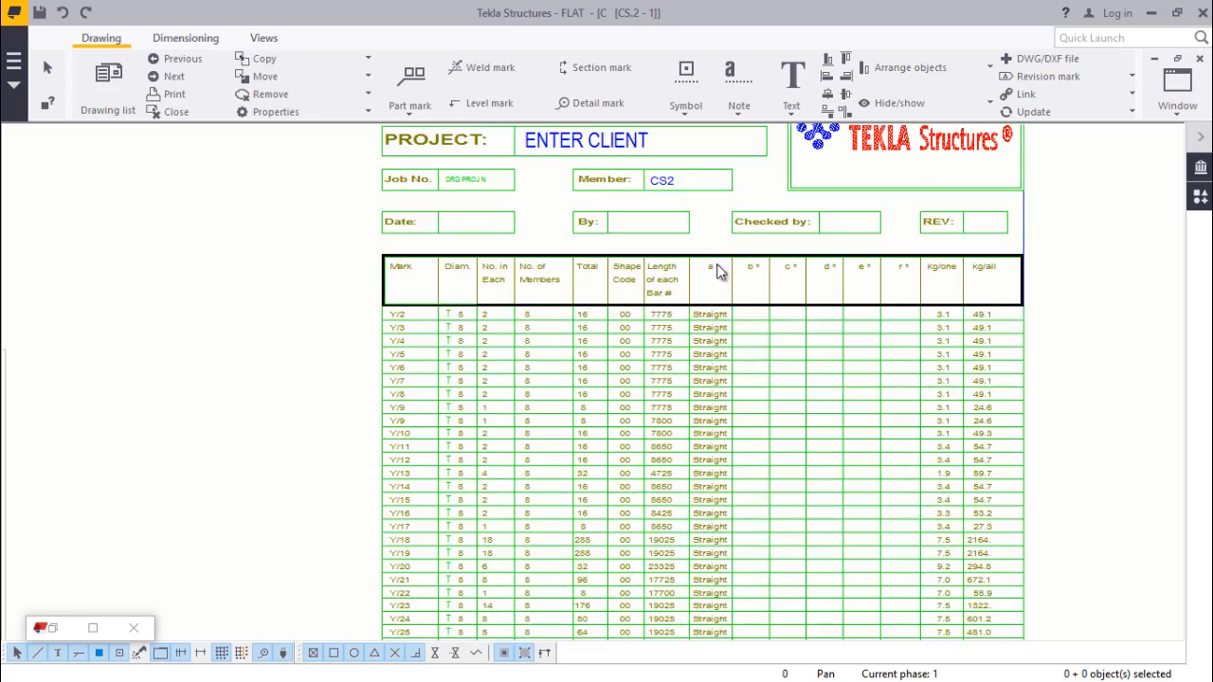
scroll(717, 272, down, 1)
scroll(834, 218, up, 3)
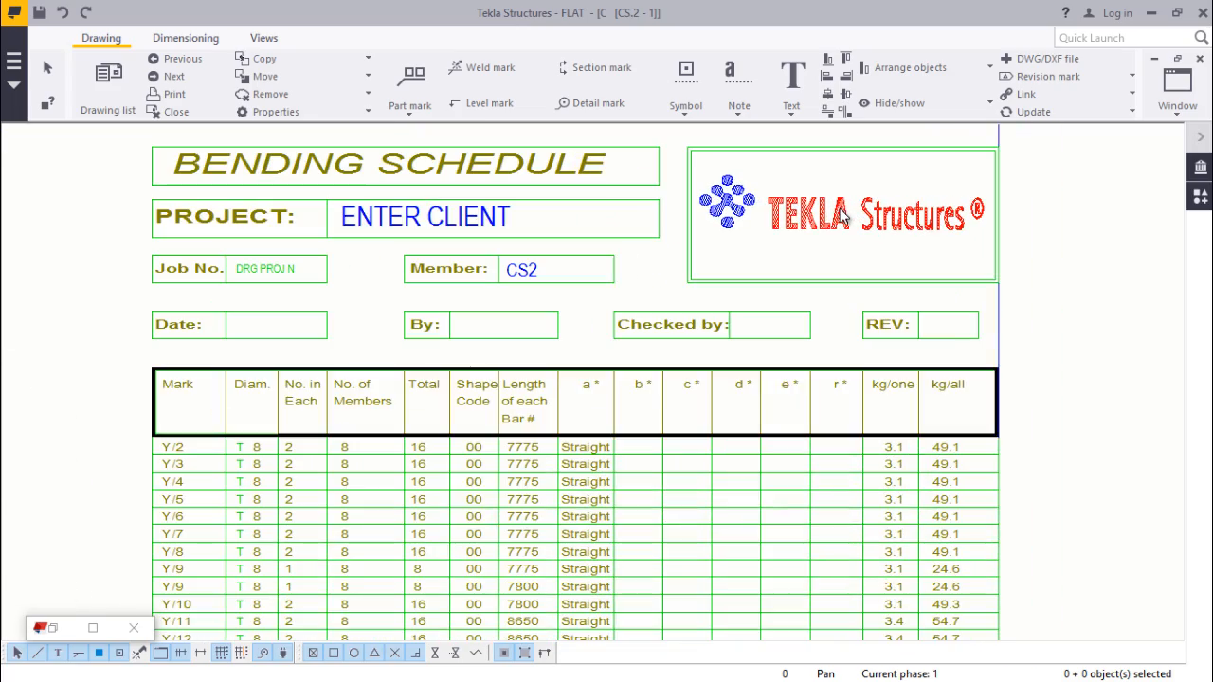
Open the bending schedule's template in Tekla Template Editor and accept the read-only notice
double_click(843, 216)
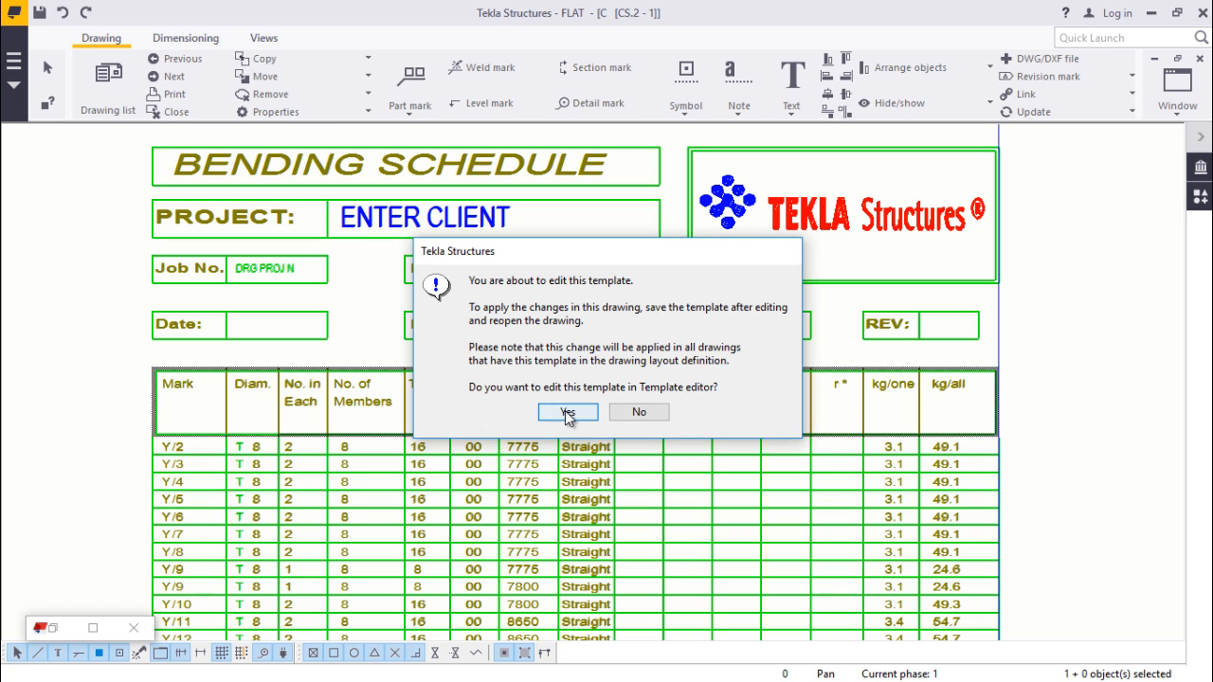
click(567, 413)
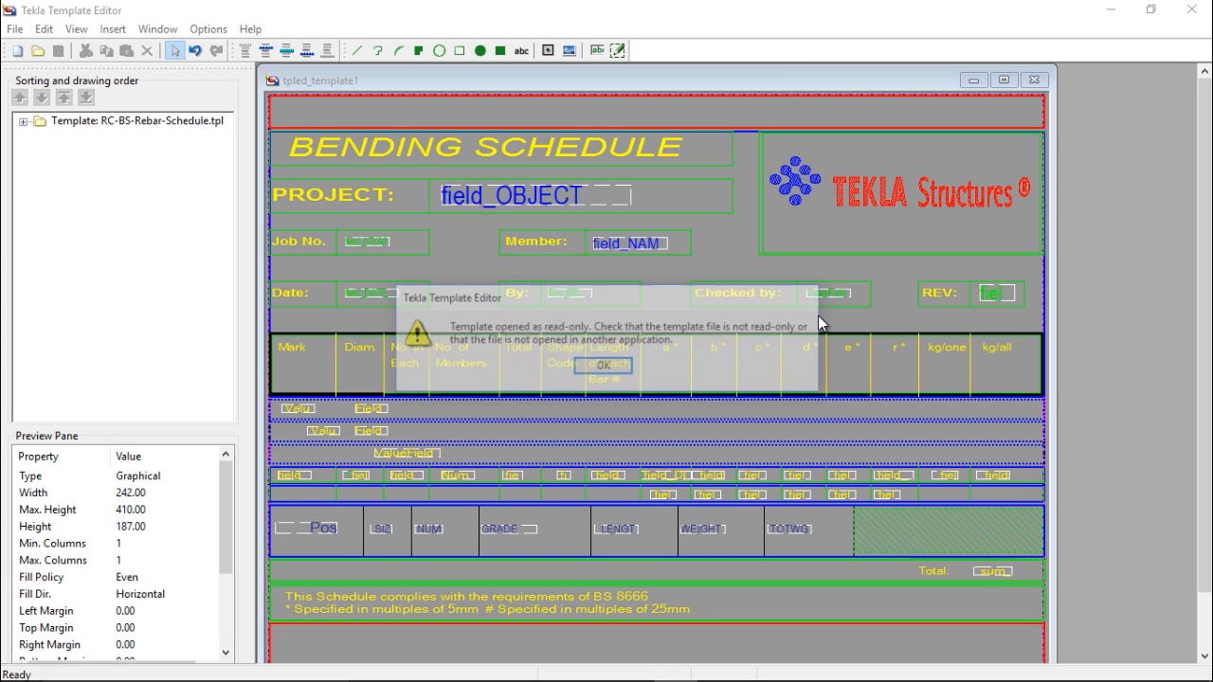
click(604, 372)
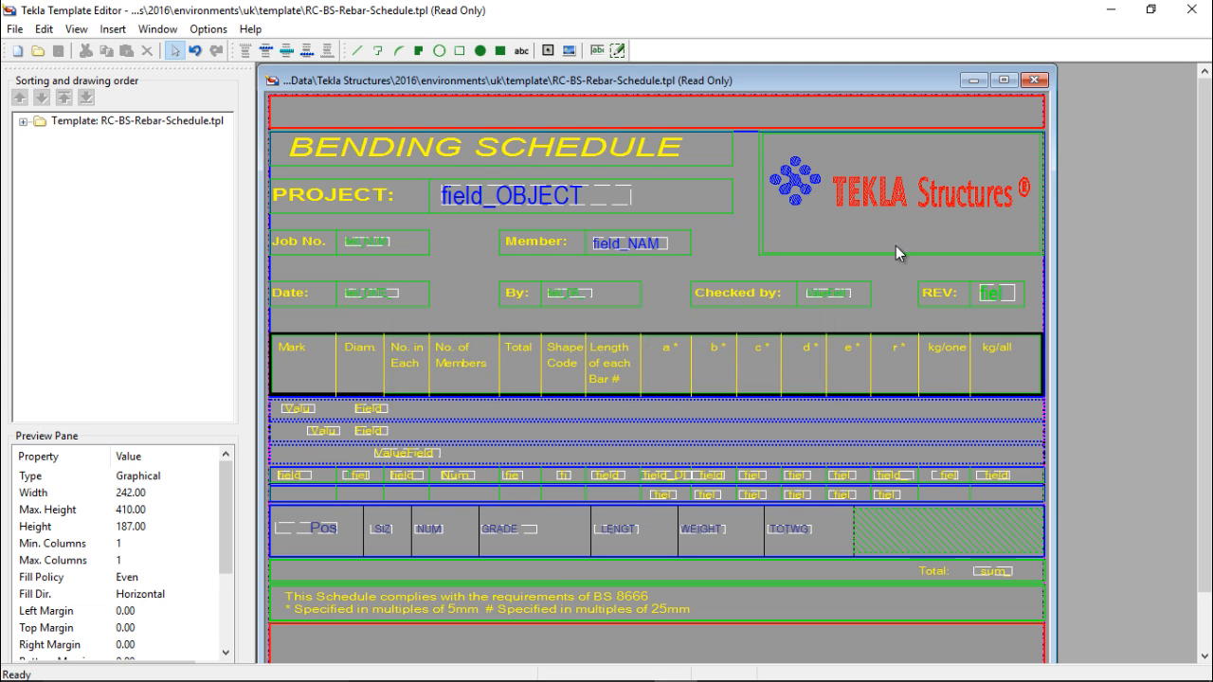
scroll(853, 313, down, 3)
scroll(694, 242, up, 3)
scroll(527, 265, down, 2)
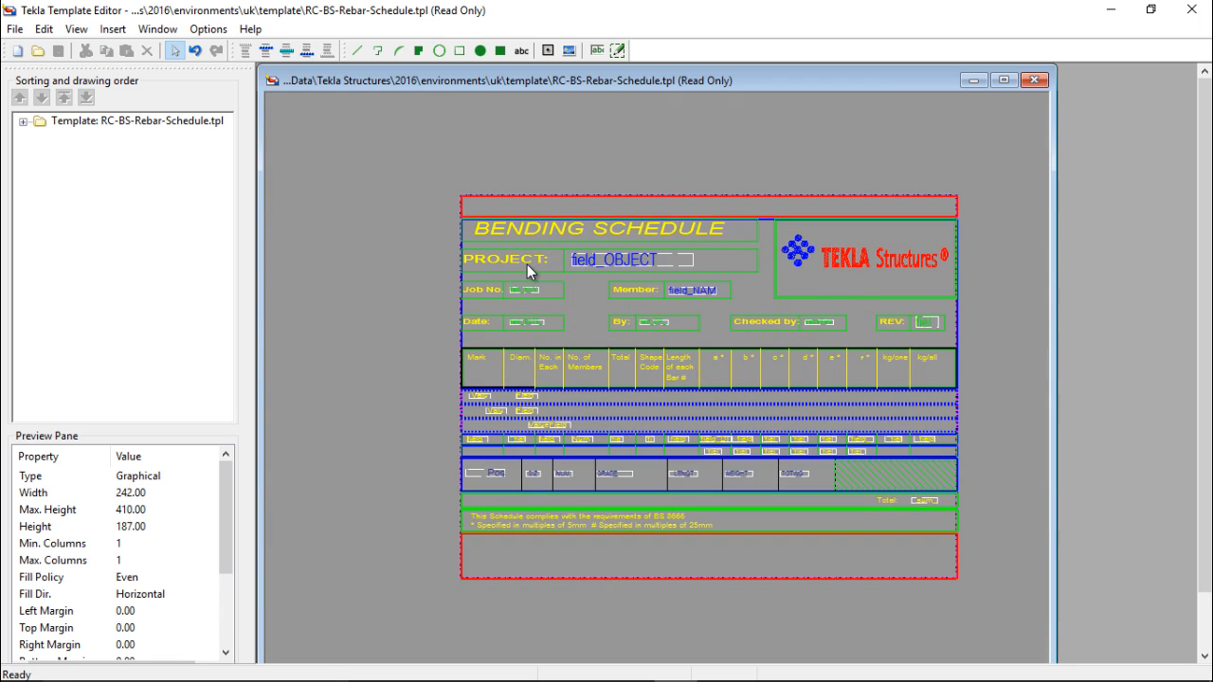
scroll(850, 262, up, 1)
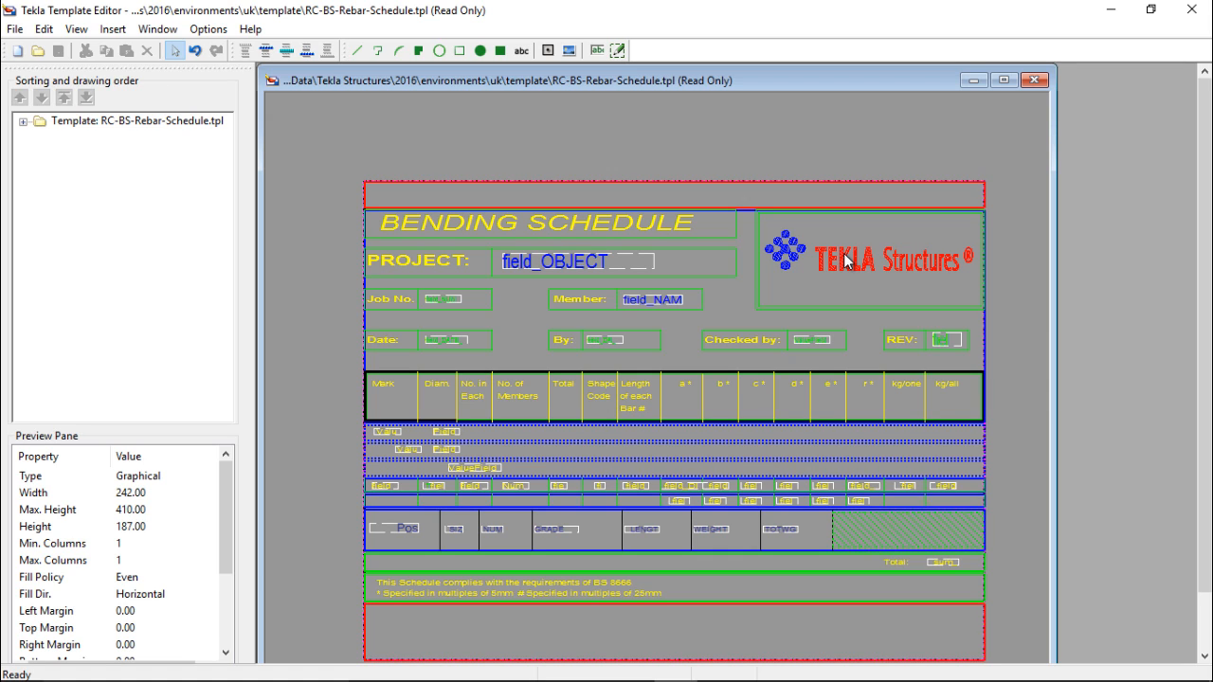
Delete the Tekla Structures logo group from the schedule template's heading block
double_click(846, 263)
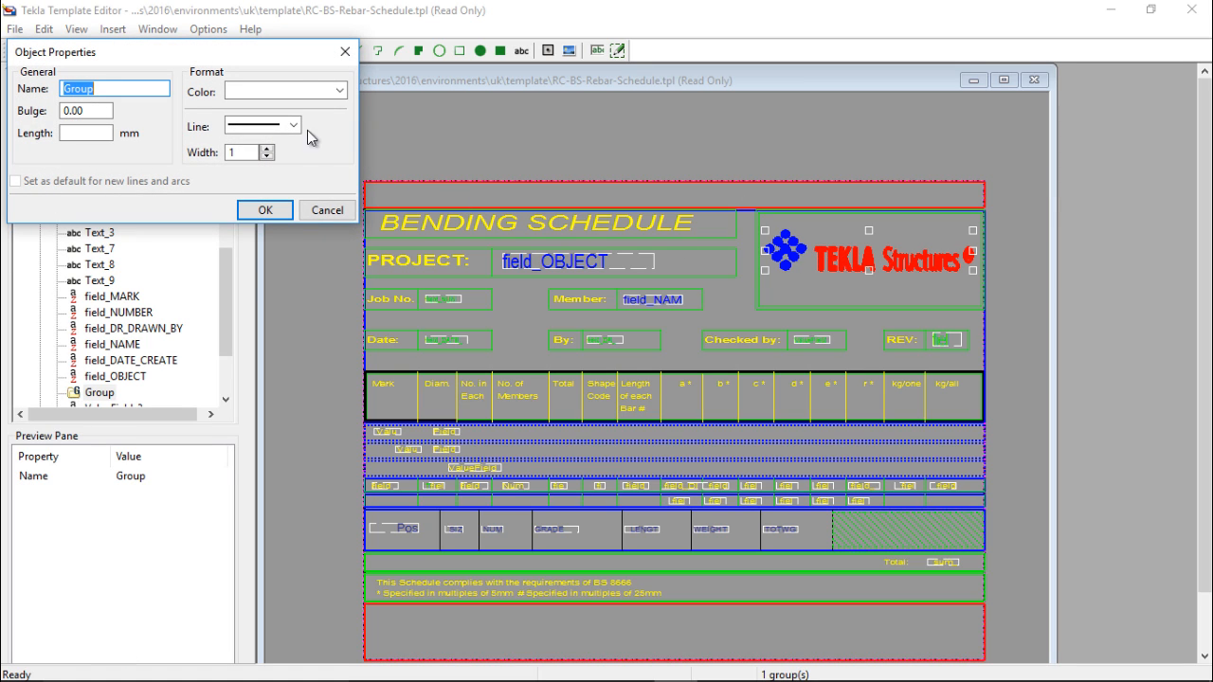
click(344, 52)
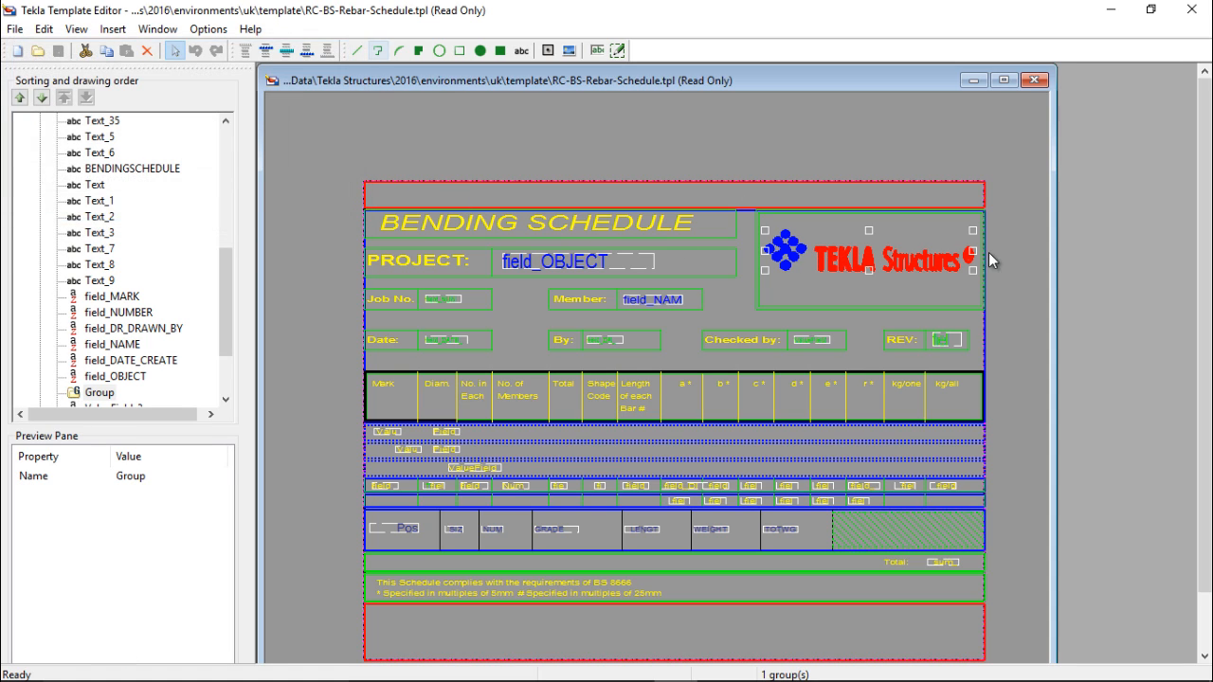
right_click(871, 264)
click(928, 323)
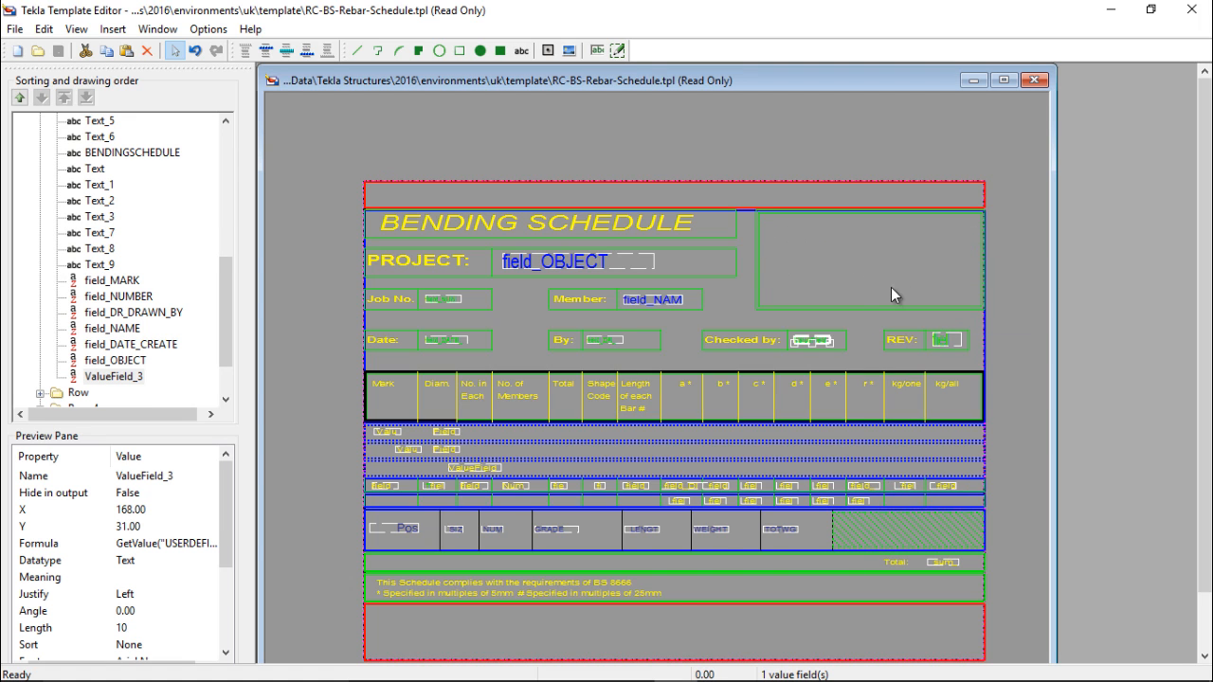
scroll(886, 287, up, 1)
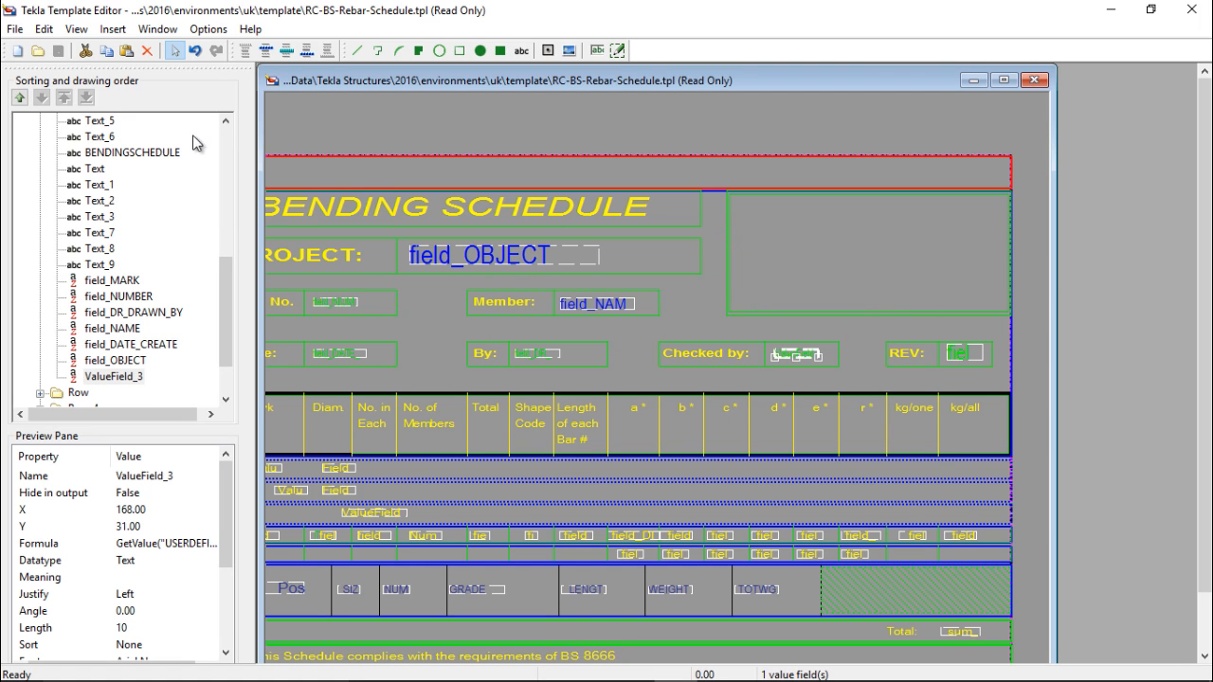
Save the edited template on the Desktop under the name RC-BS-Rebar-Schedule
click(15, 28)
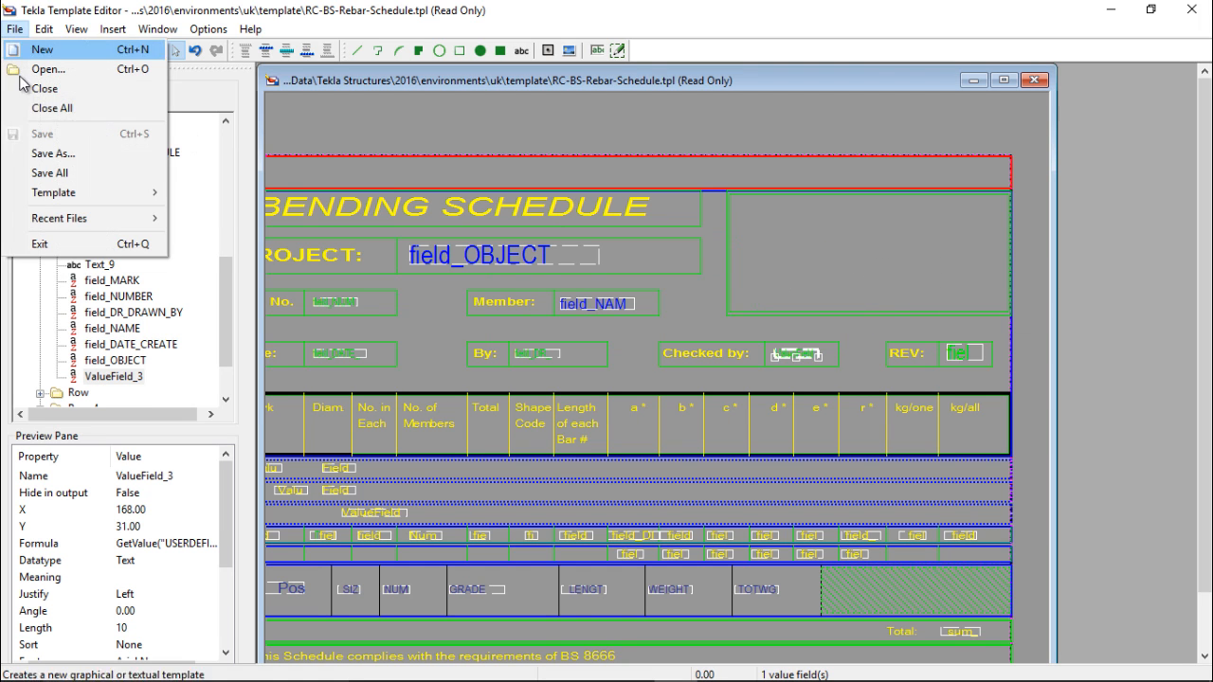
click(49, 154)
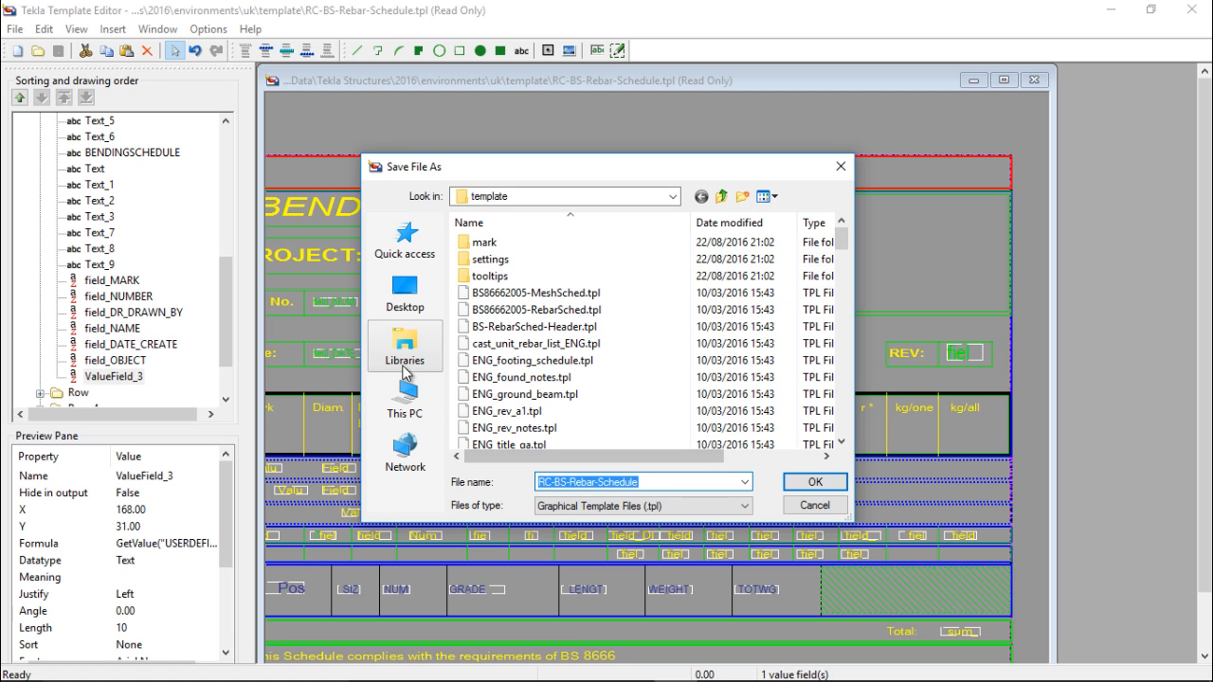
click(404, 291)
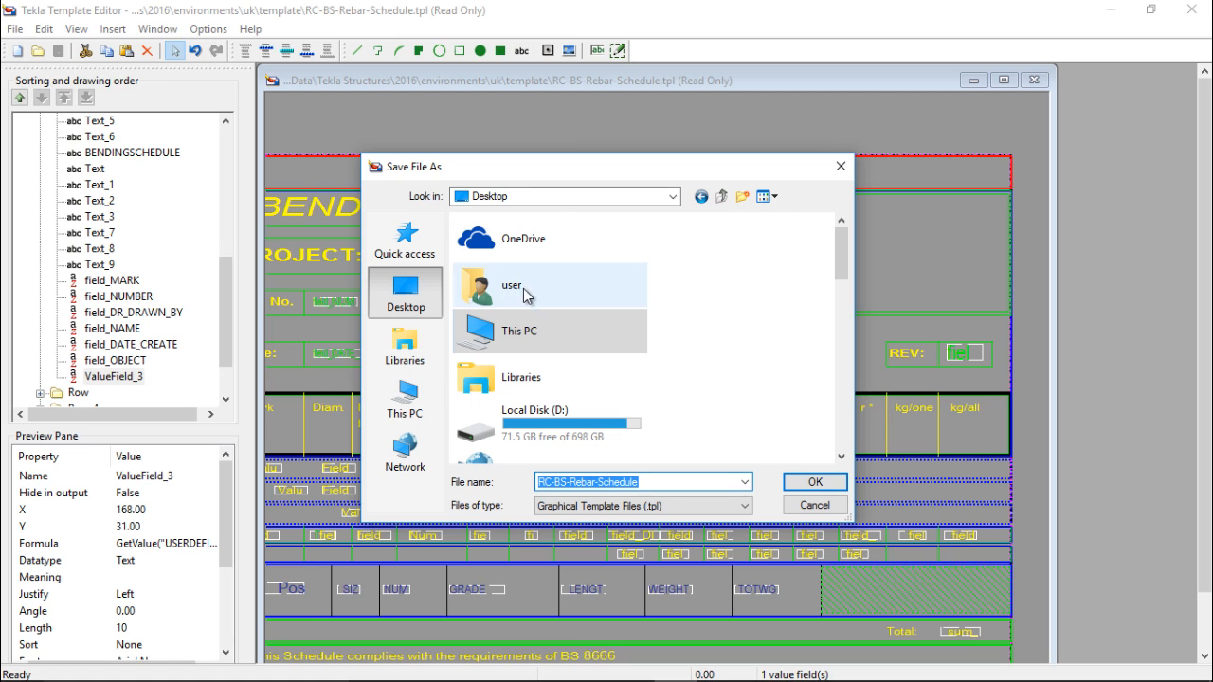
mouse_move(836, 258)
mouse_down()
mouse_move(839, 378)
mouse_move(846, 257)
mouse_up()
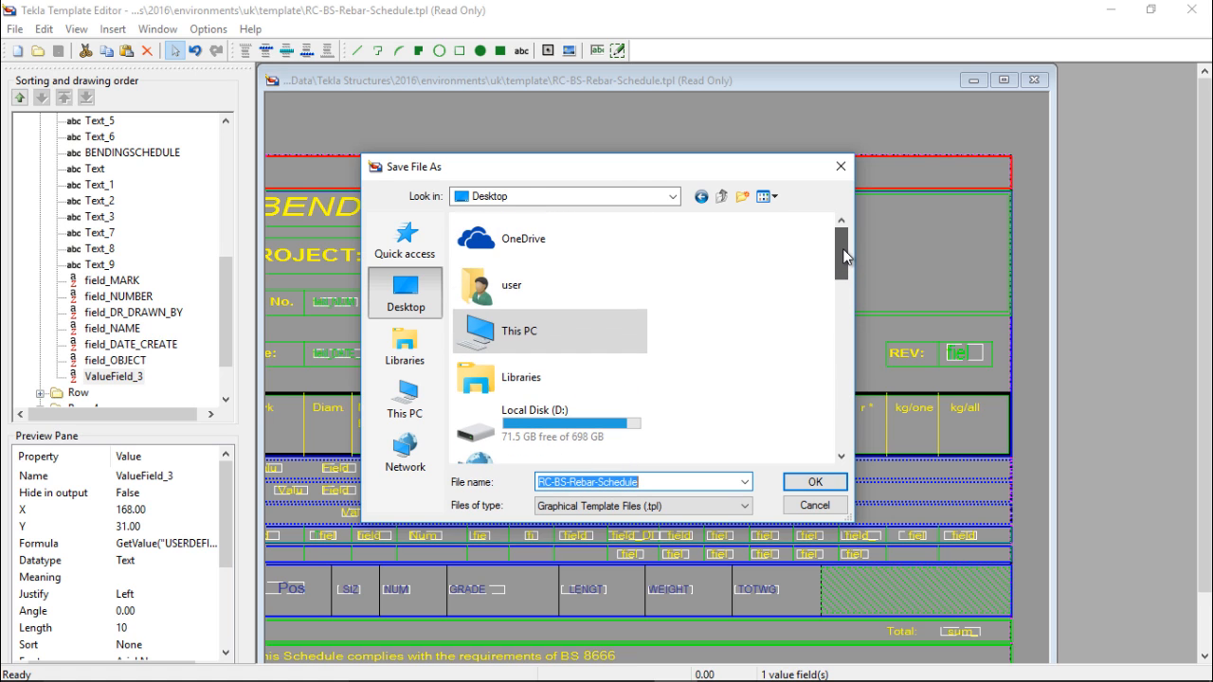
click(815, 481)
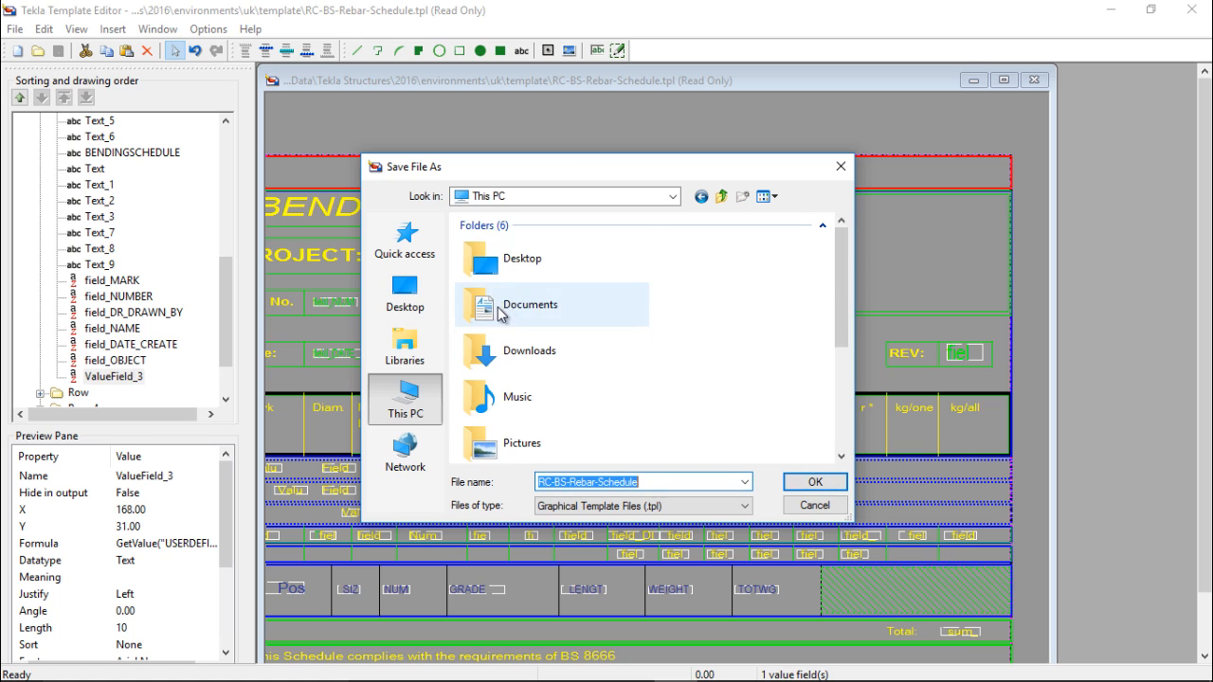
click(516, 275)
click(815, 481)
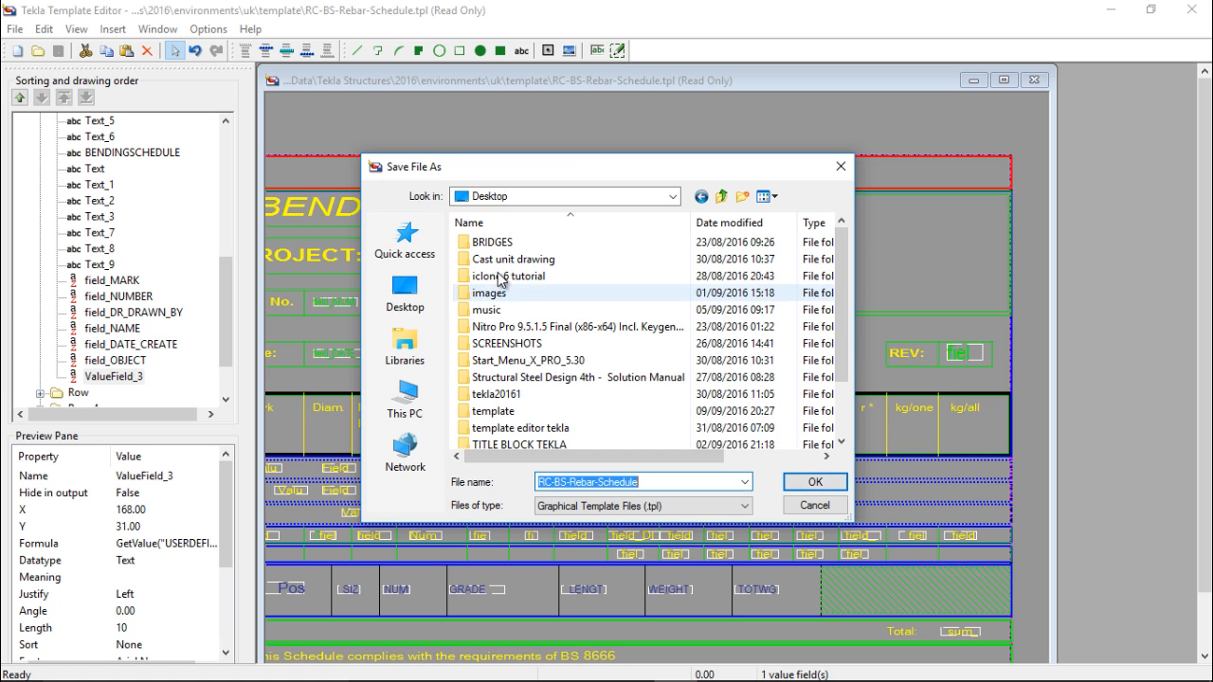
click(815, 482)
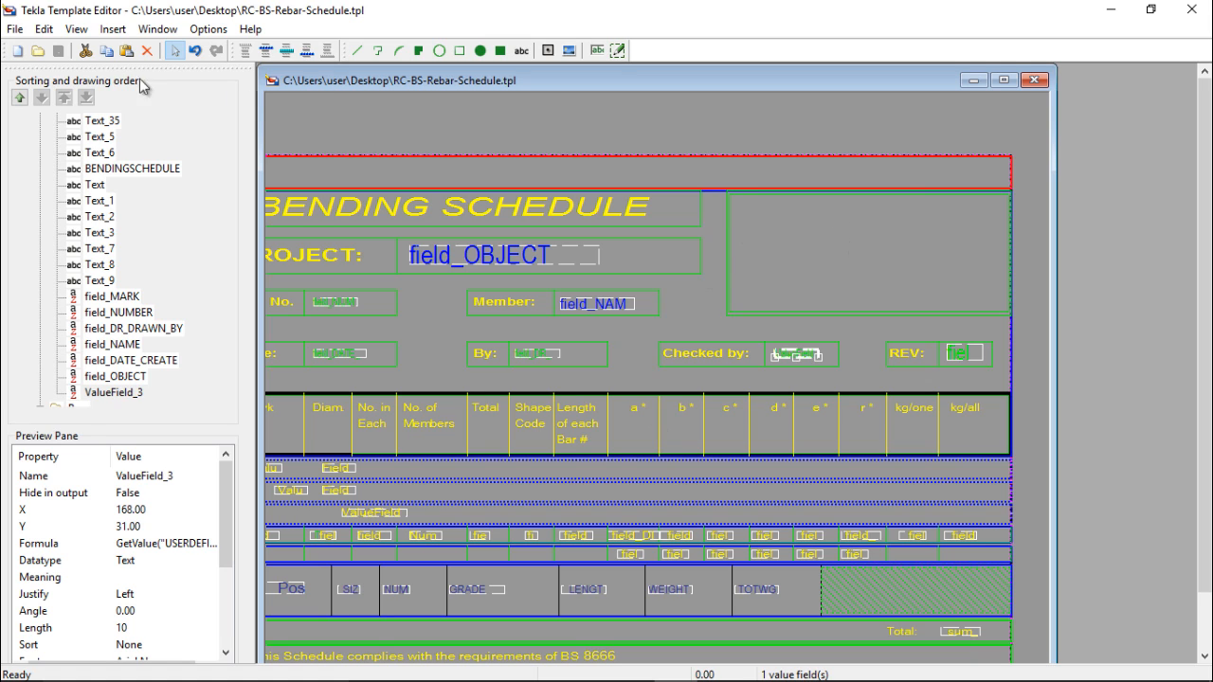
Insert the picture MASTA CAD LOGO-81_001.jpg, about 21 mm wide and 26 mm high, inside the empty logo box
click(113, 29)
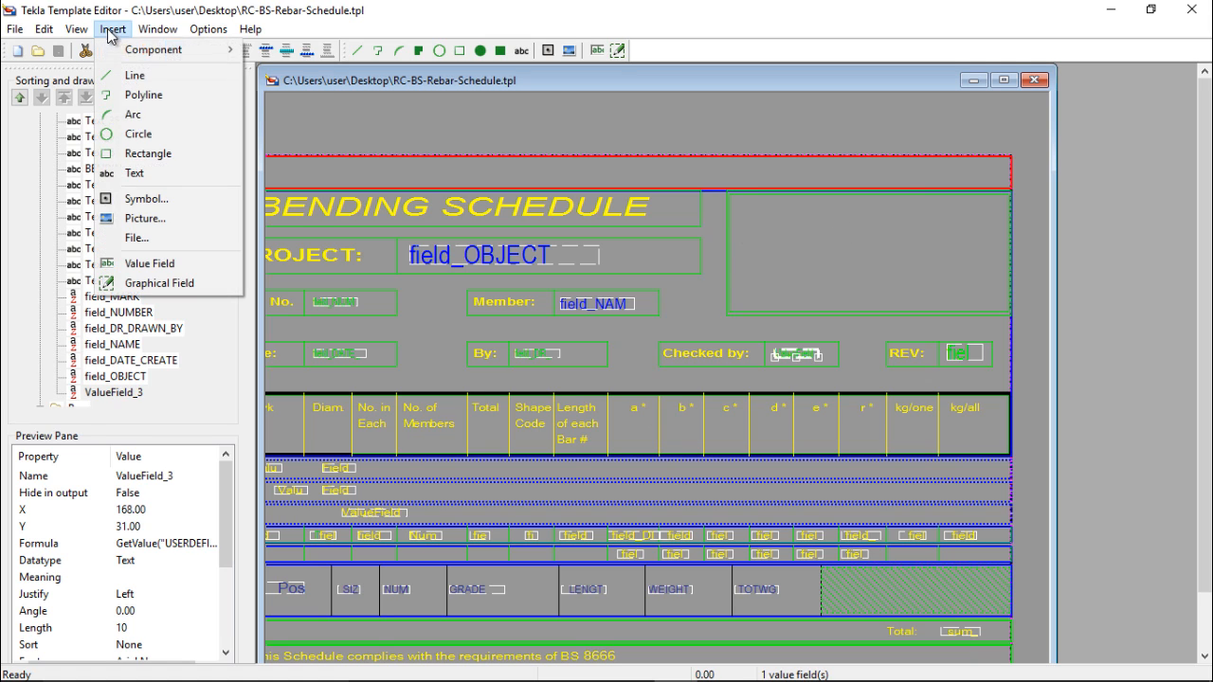
click(165, 219)
click(75, 116)
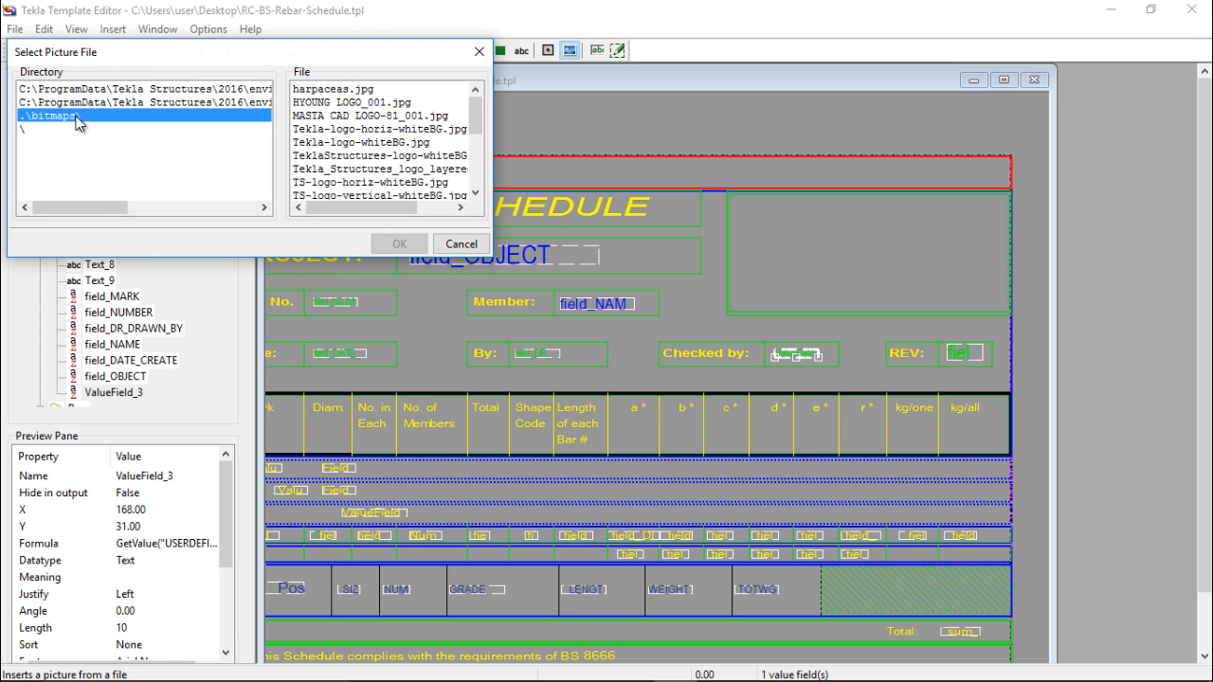
click(368, 128)
click(397, 244)
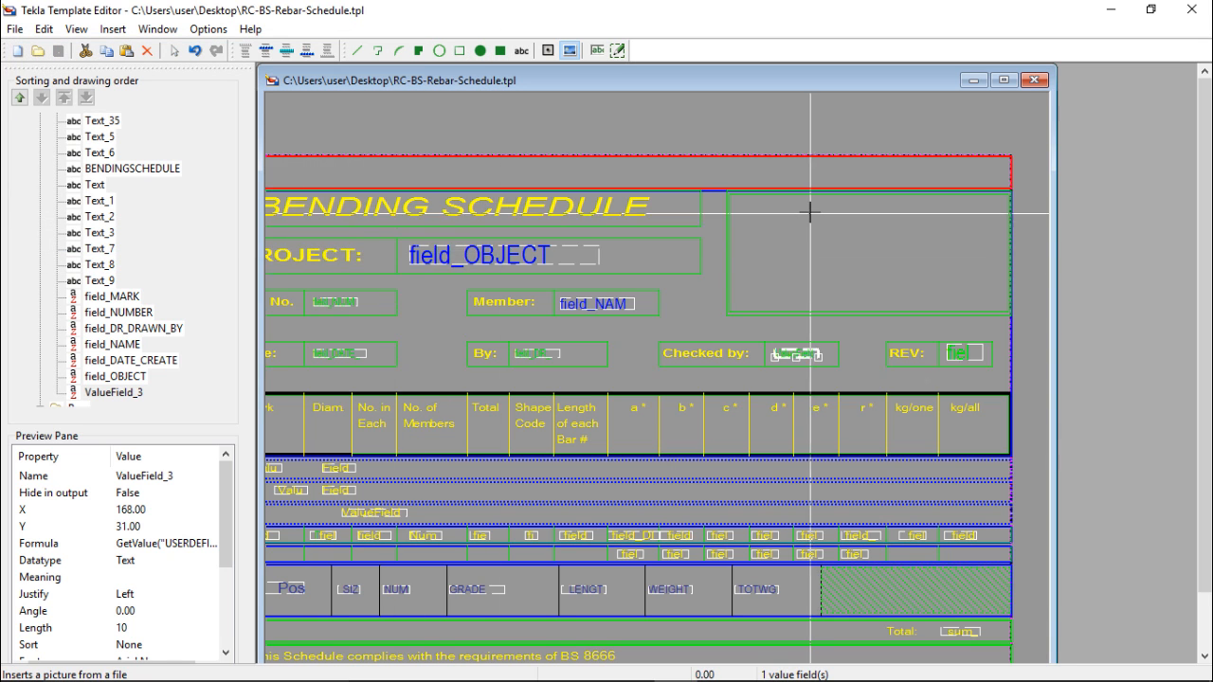
scroll(810, 212, up, 2)
click(668, 195)
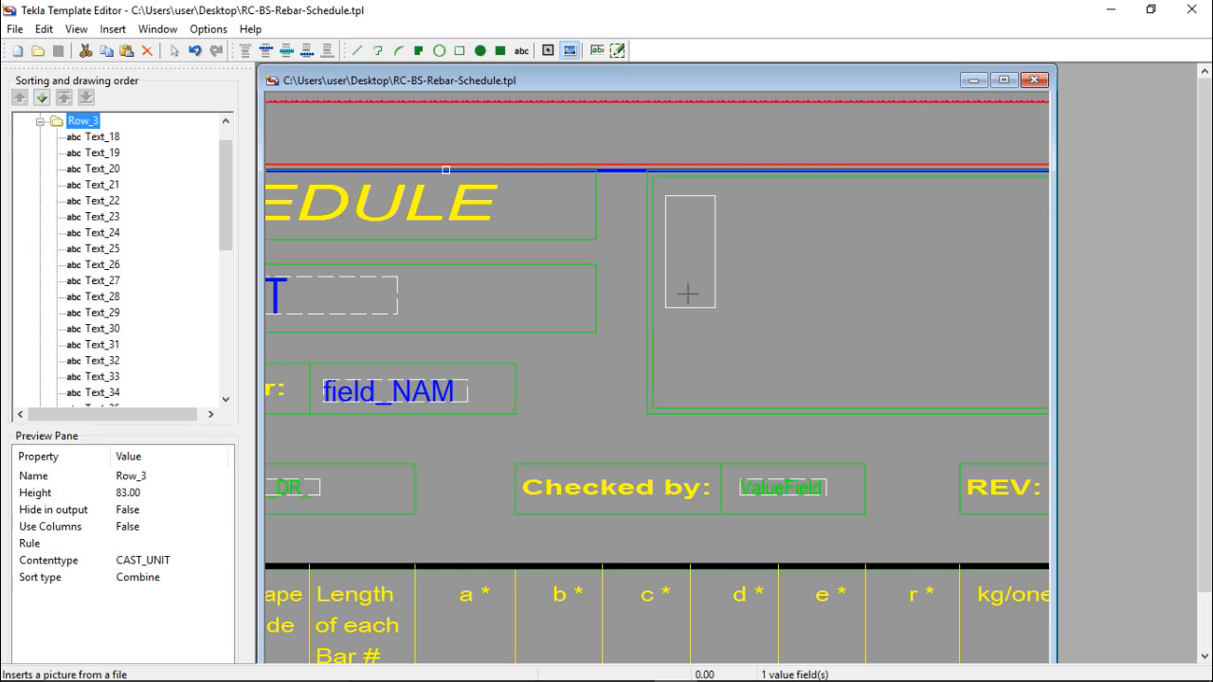
scroll(688, 294, down, 2)
click(756, 335)
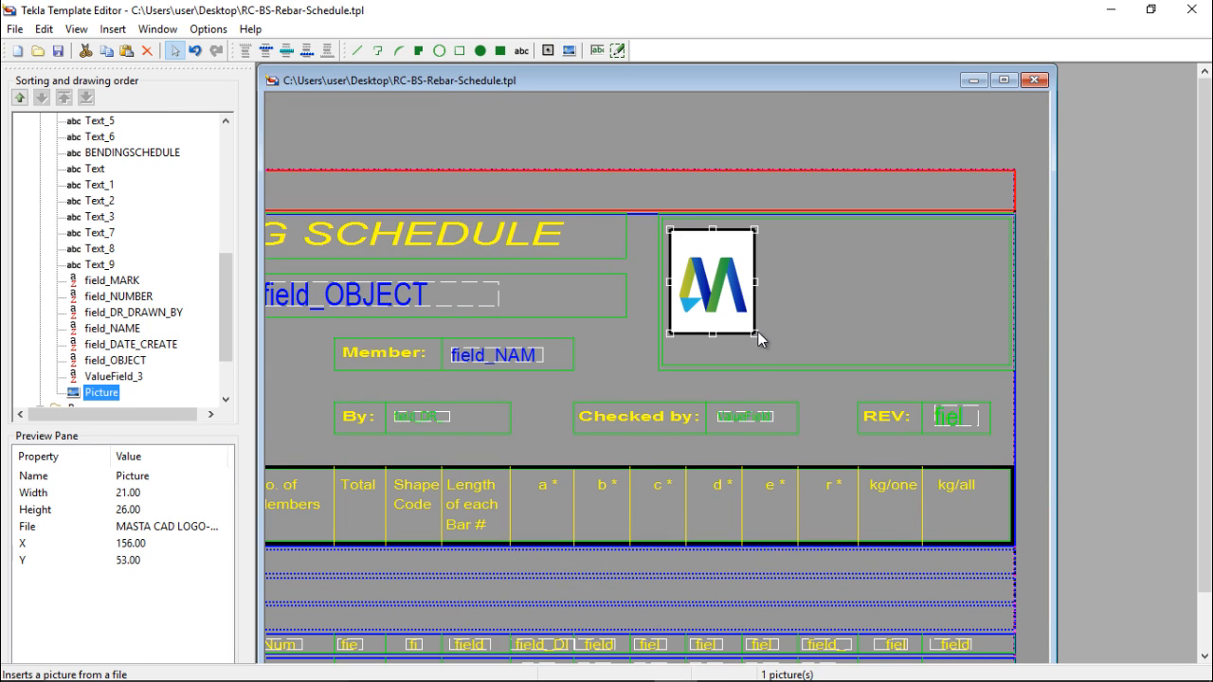
click(812, 280)
Add the text "CAD MAX CONSULTANTS" to the heading block, placing it over the PROJECT row
scroll(803, 286, up, 1)
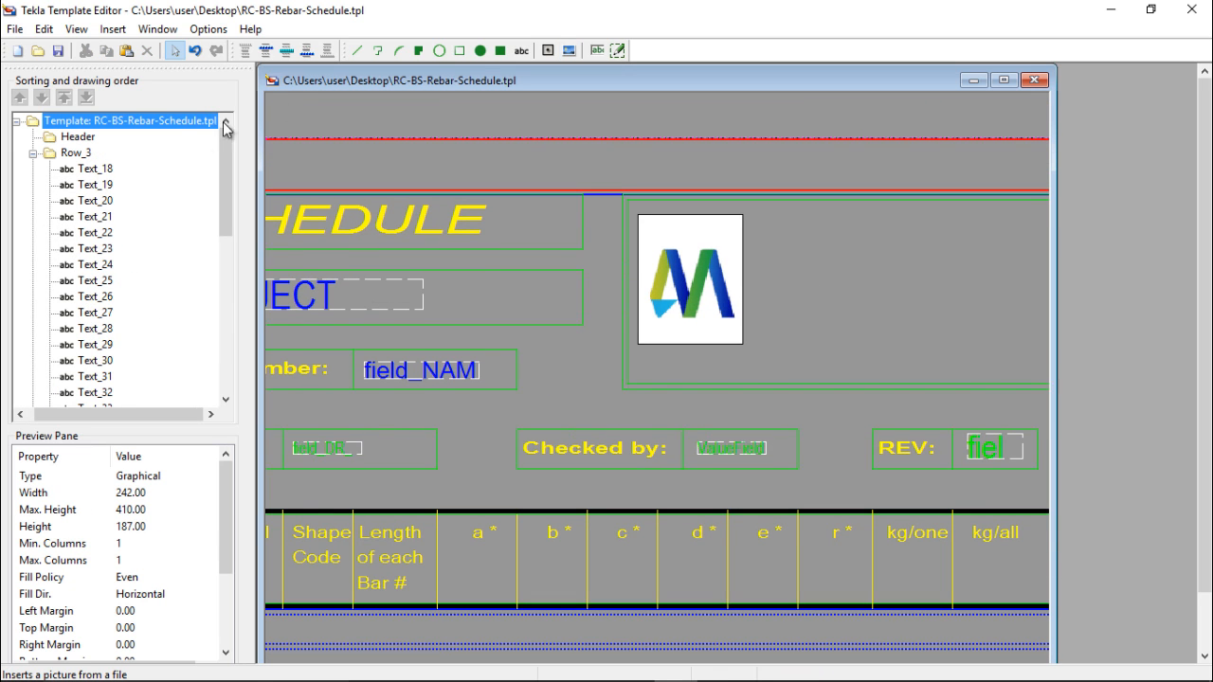
click(522, 51)
click(759, 201)
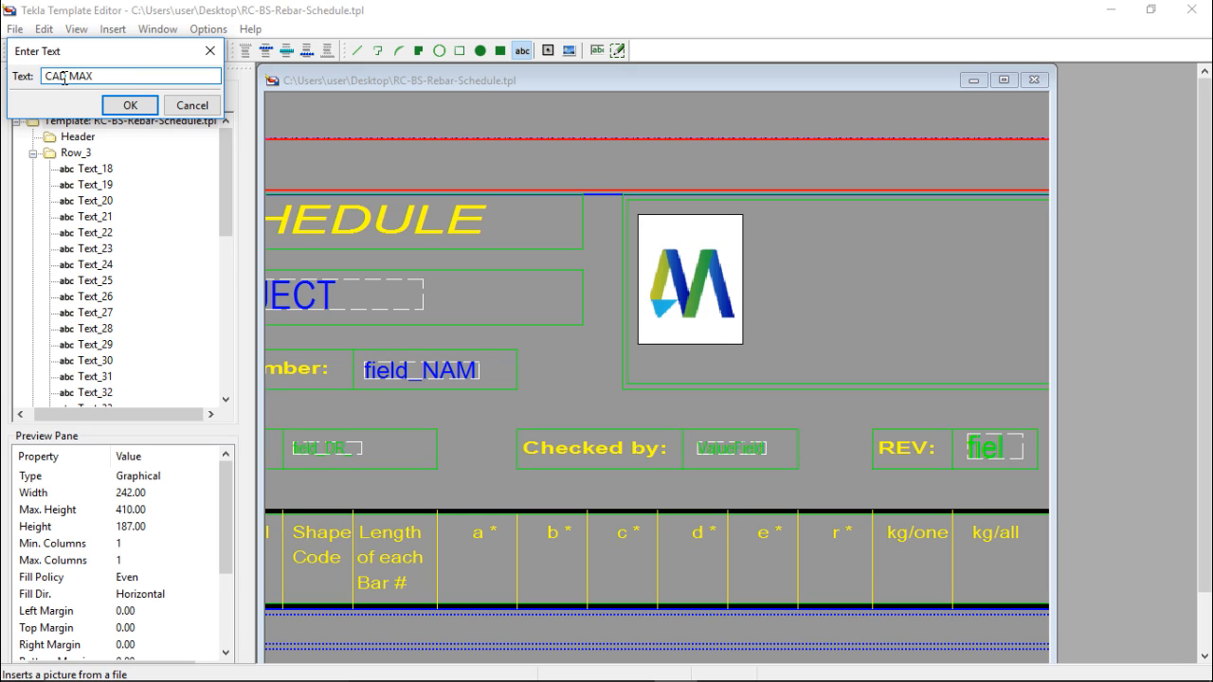
text(CONSULTANTS)
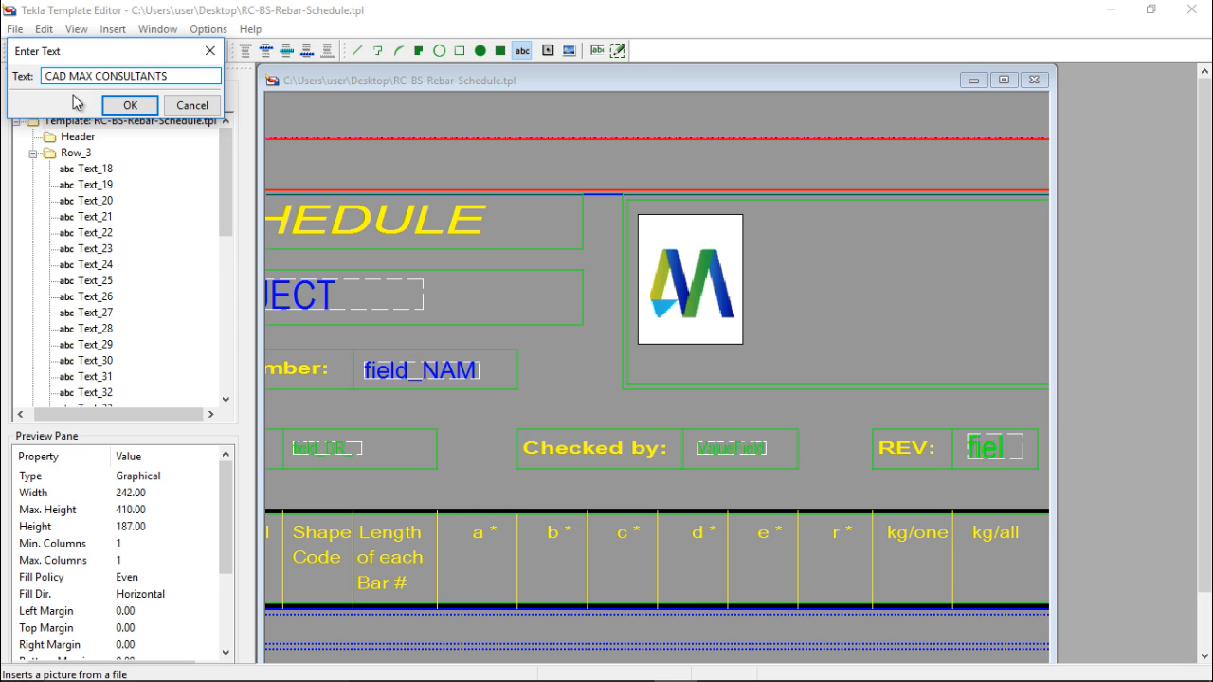
click(130, 104)
scroll(718, 260, down, 2)
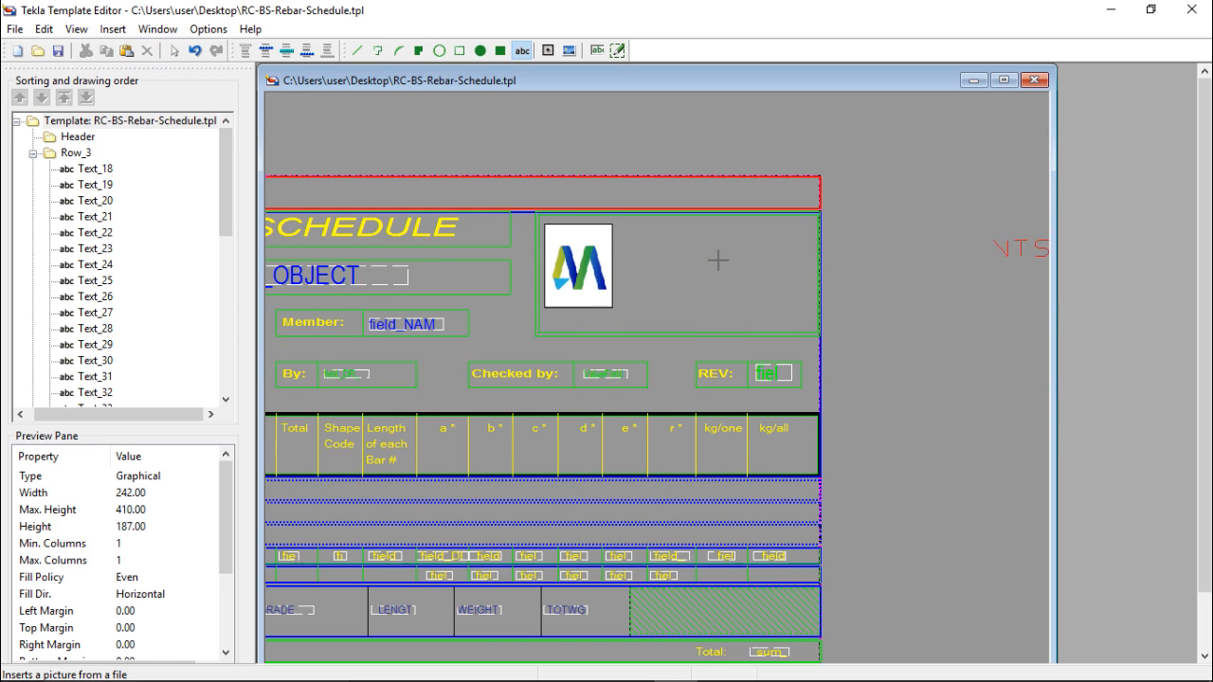
scroll(555, 238, up, 2)
scroll(559, 285, down, 1)
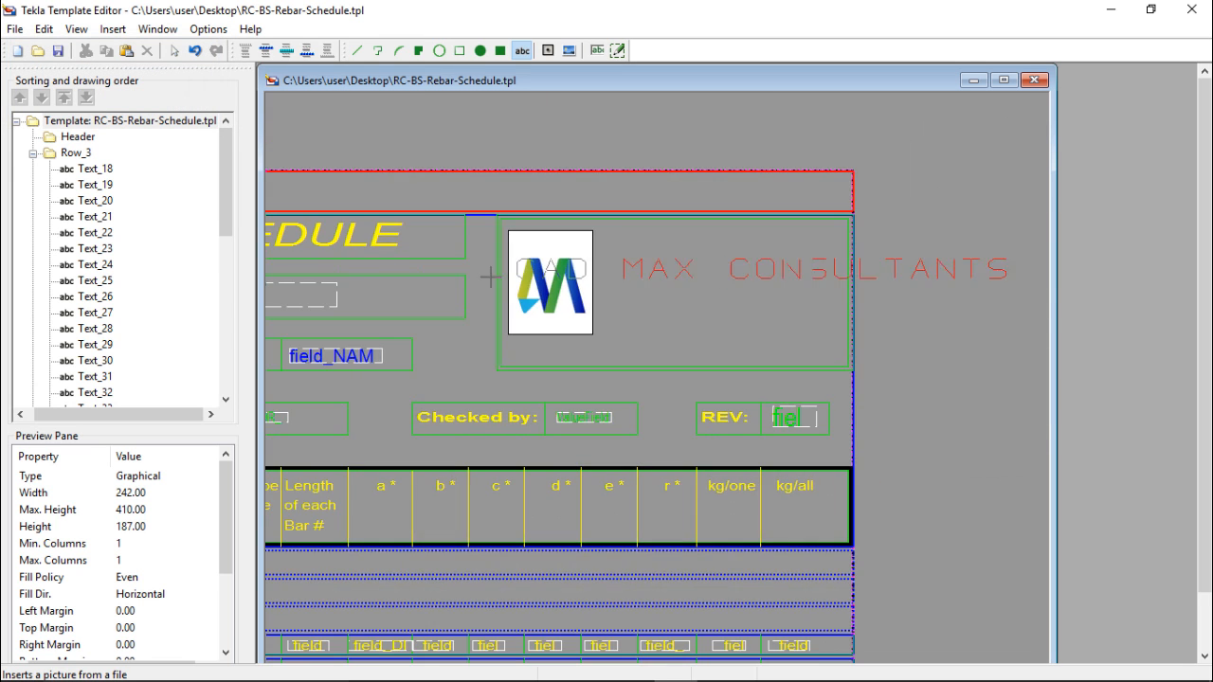
click(447, 270)
drag(448, 270, 407, 291)
scroll(616, 272, down, 3)
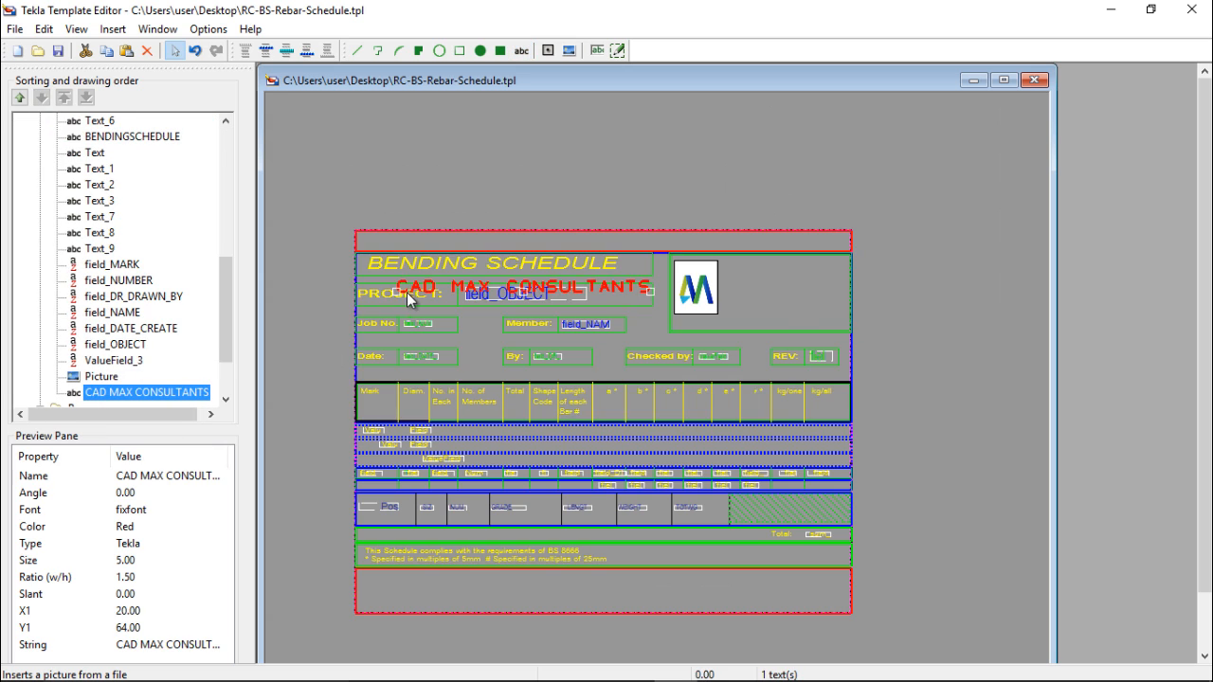
Open the font settings of the CAD MAX CONSULTANTS text and set its colour to black
scroll(409, 291, up, 3)
double_click(431, 289)
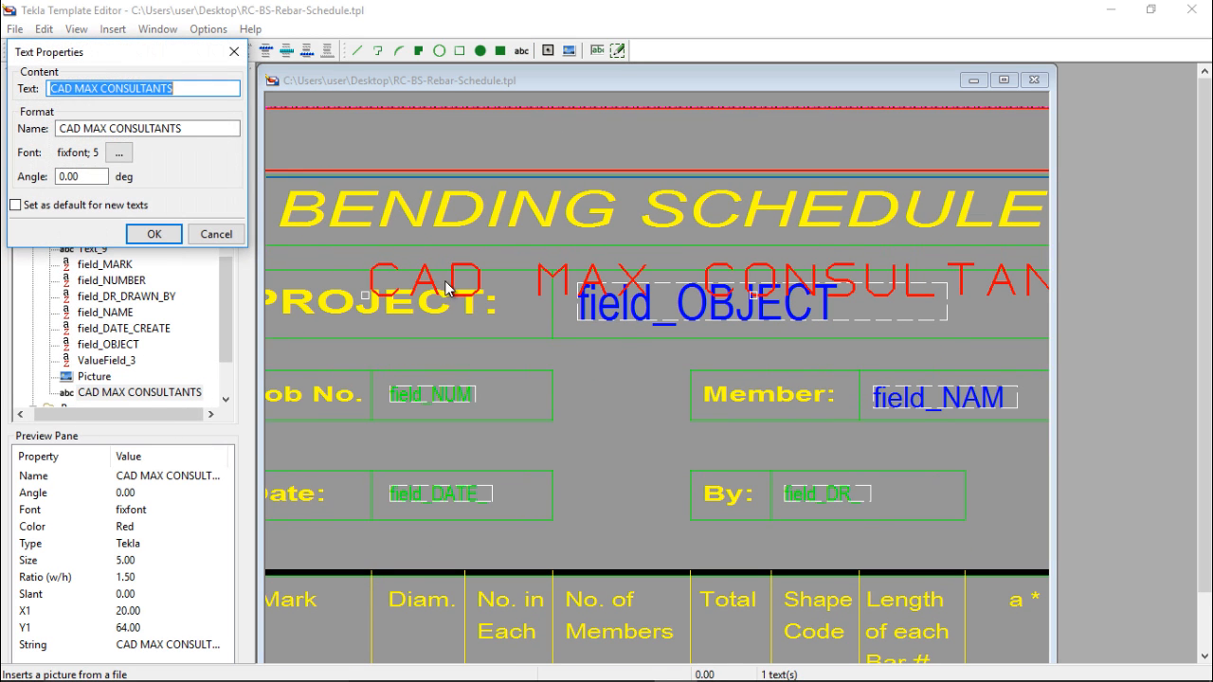
click(119, 153)
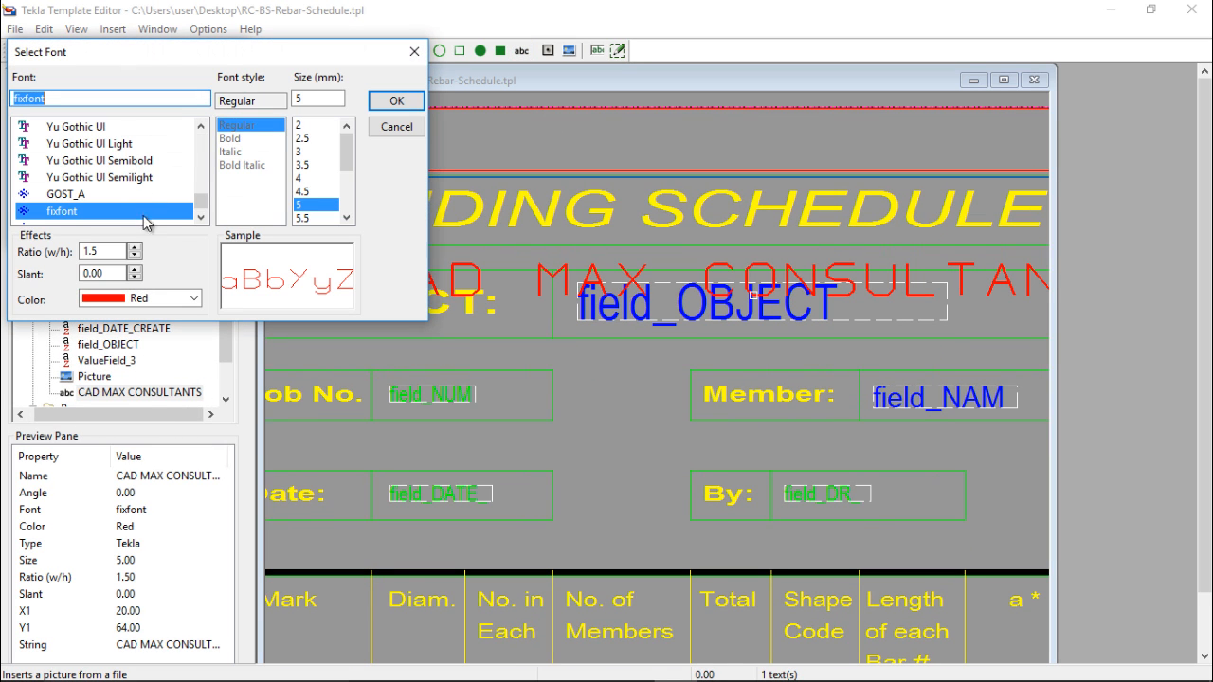
click(163, 297)
click(159, 327)
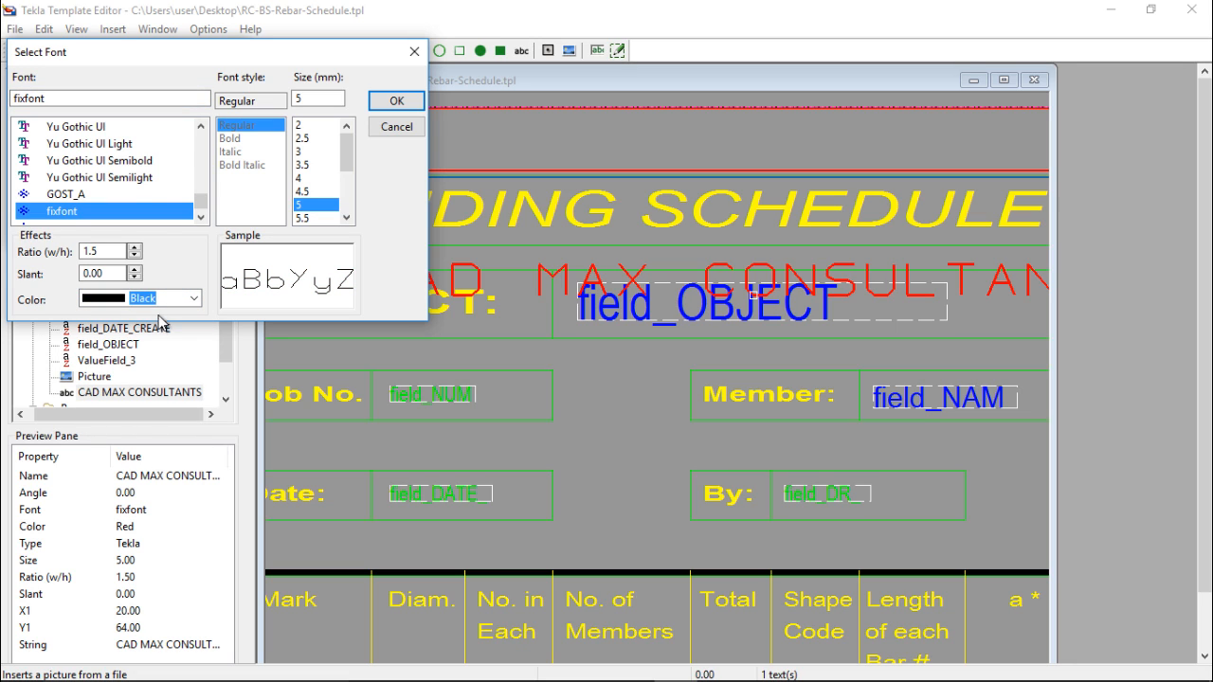
Look through the fonts starting with R for the CAD MAX CONSULTANTS text
drag(70, 99, 2, 105)
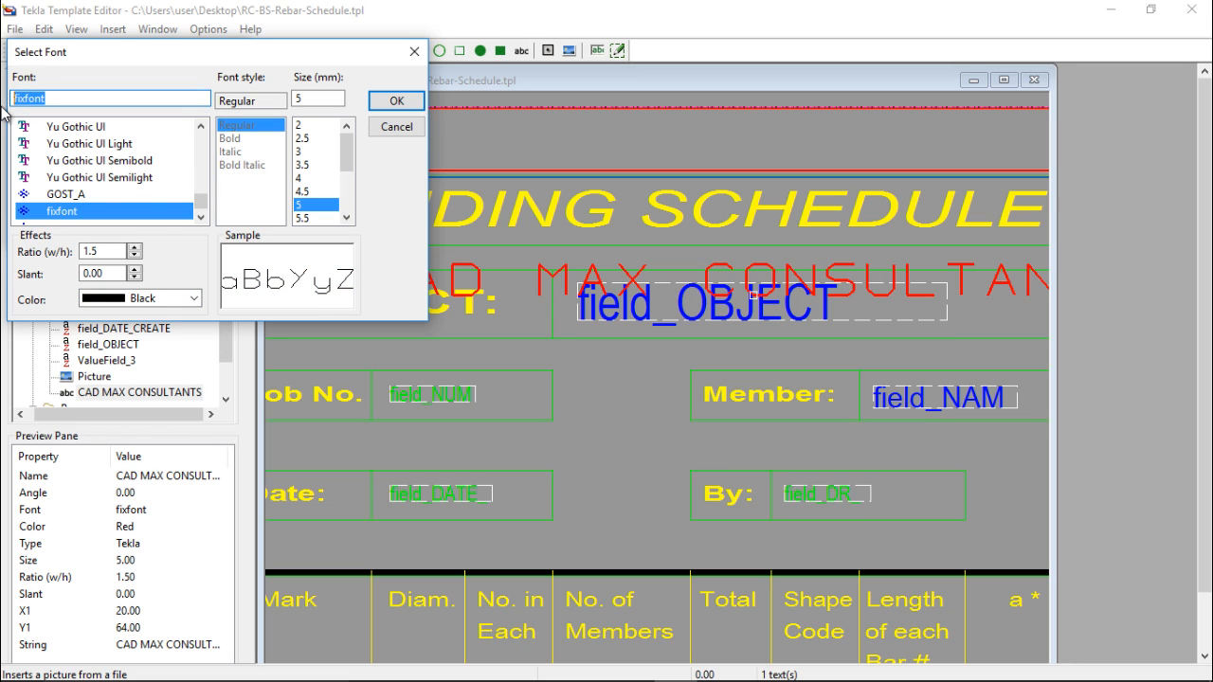
text(R)
scroll(106, 180, down, 1)
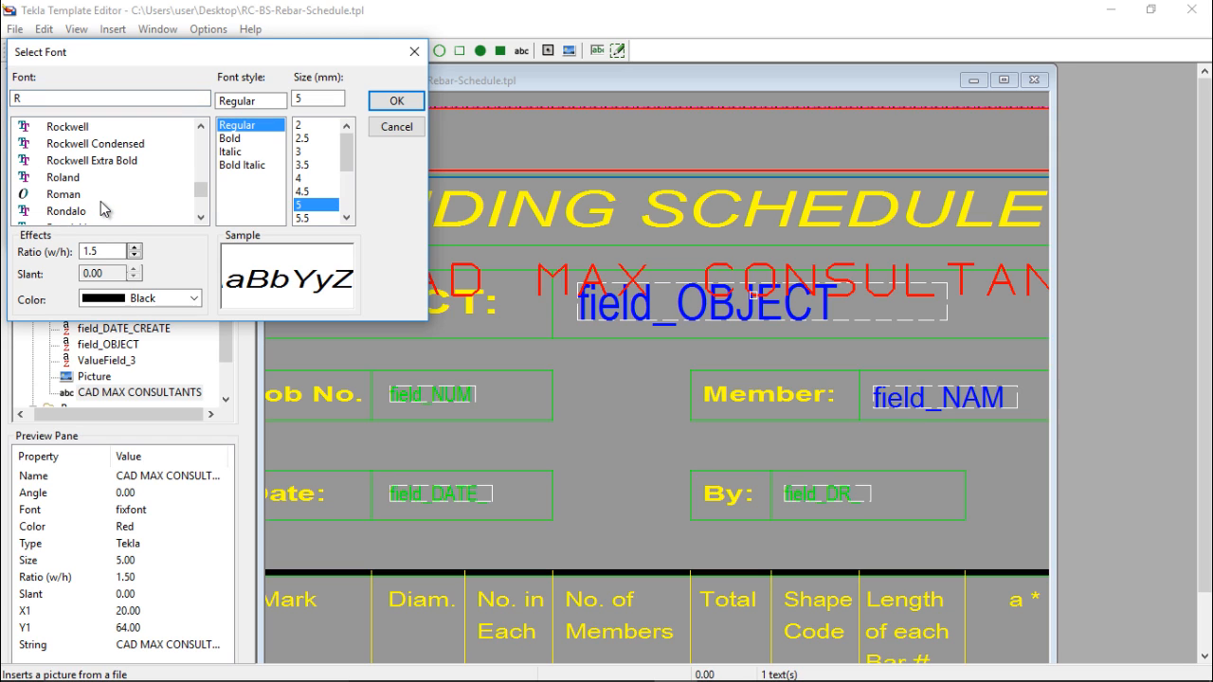
scroll(101, 208, down, 1)
scroll(105, 196, up, 1)
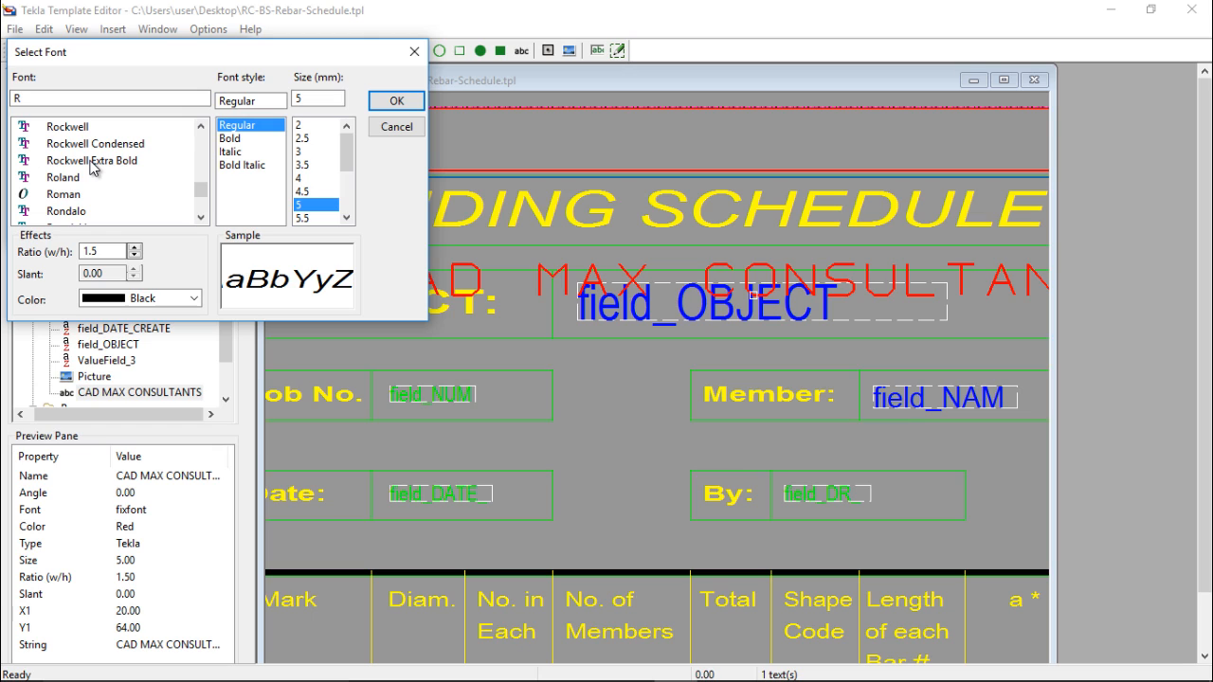
Set the CAD MAX CONSULTANTS text to font ARIA at a size of 3 mm and apply the text properties
click(36, 98)
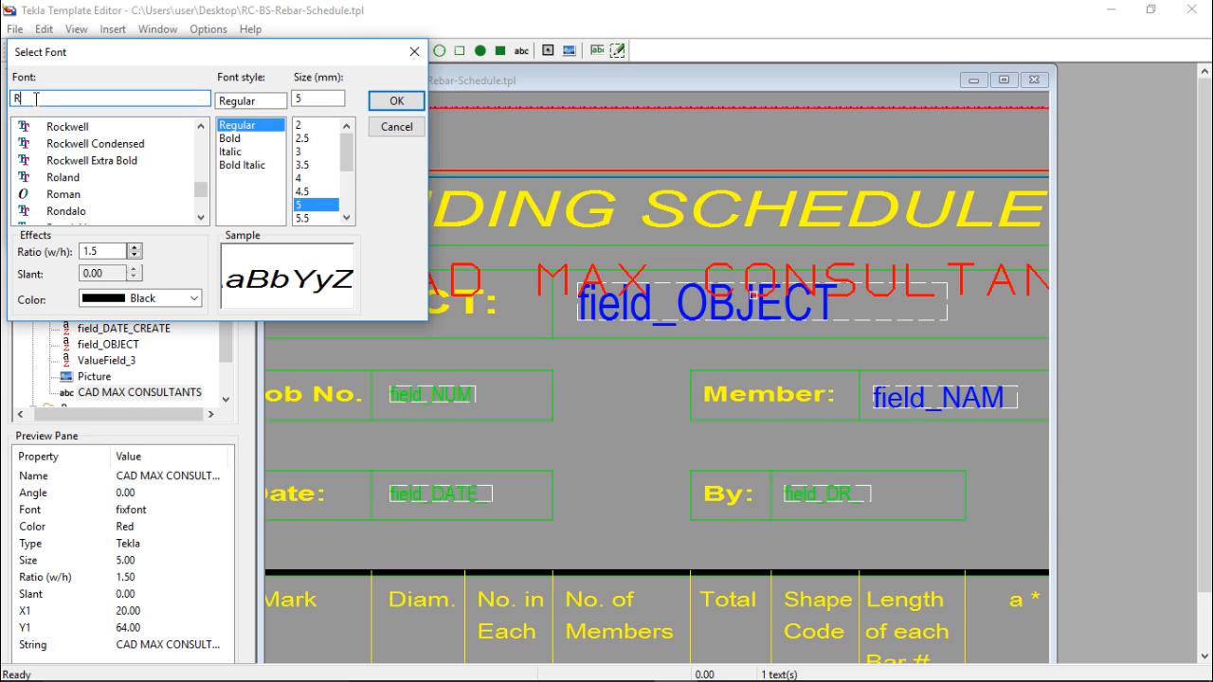
key(BackSpace)
text(A)
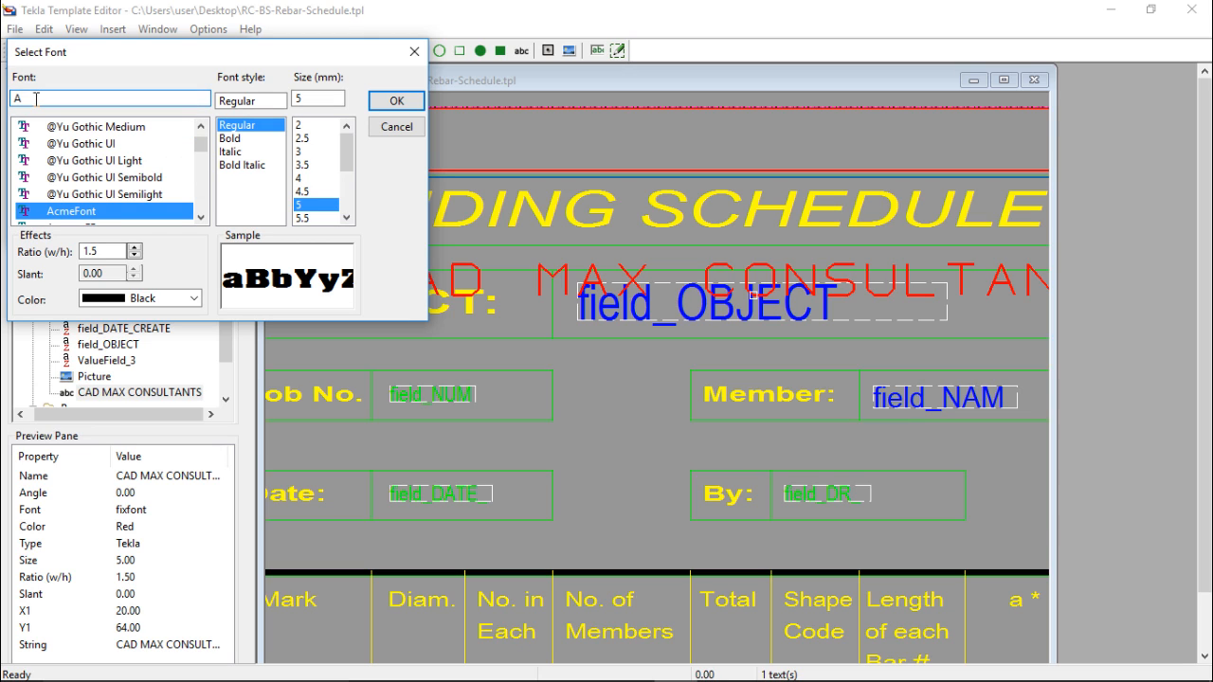
text(R)
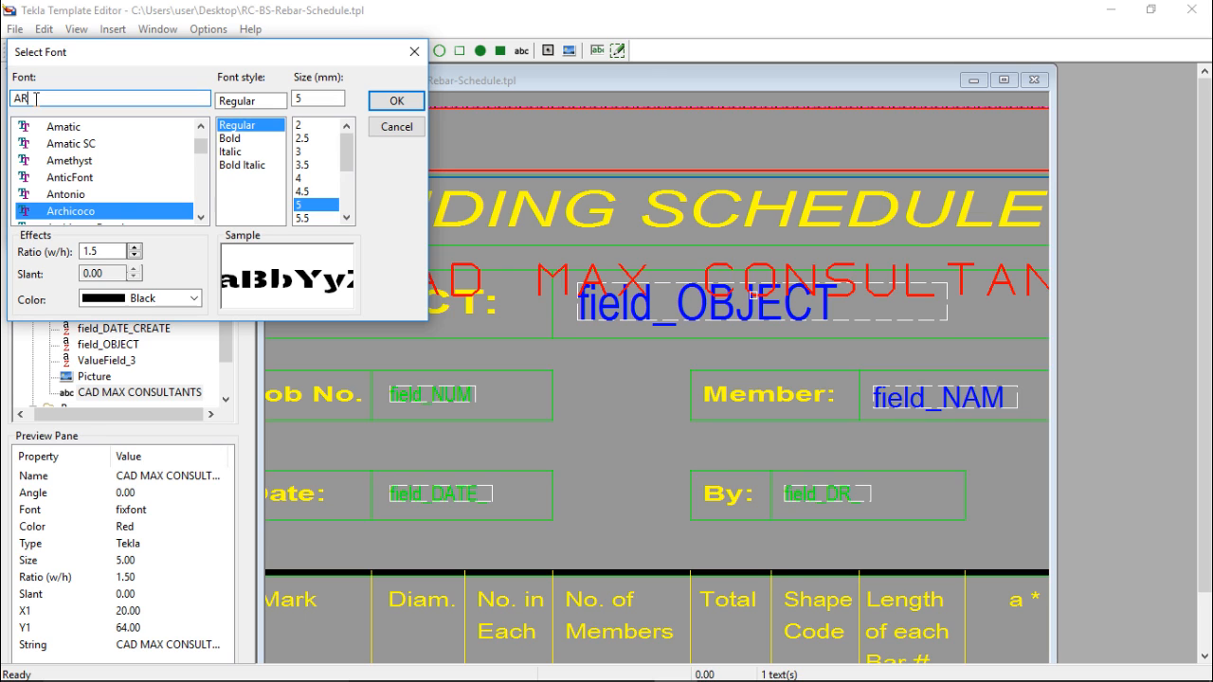
text(IA)
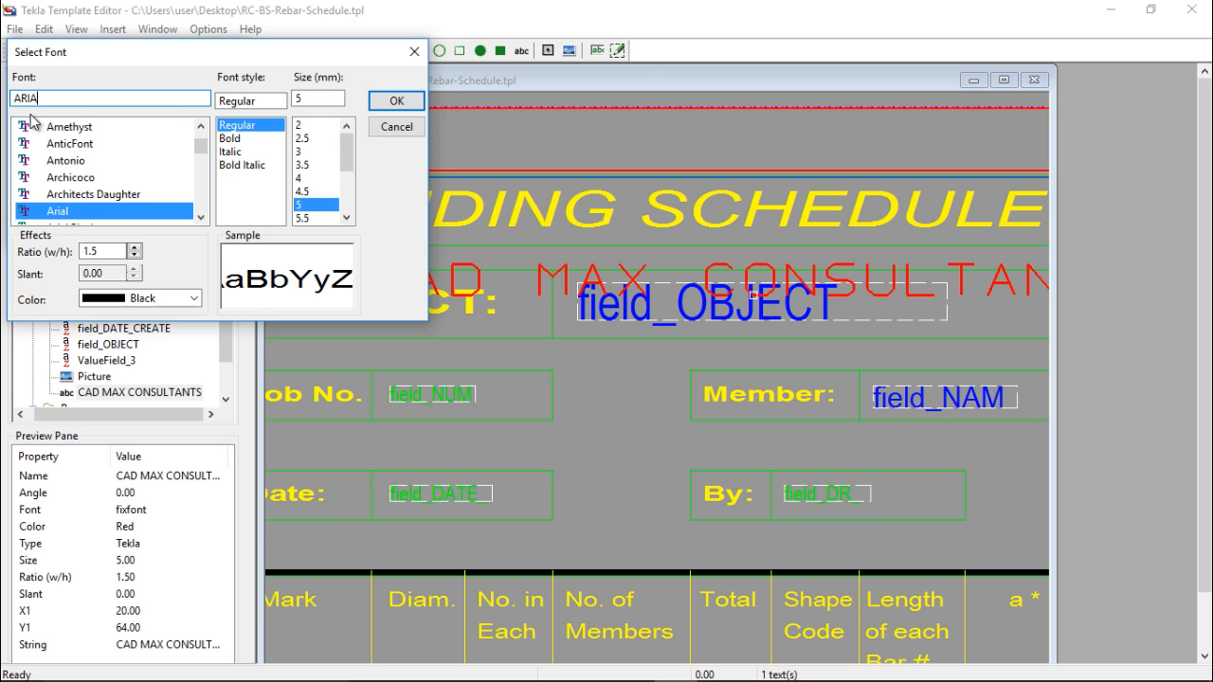
click(58, 208)
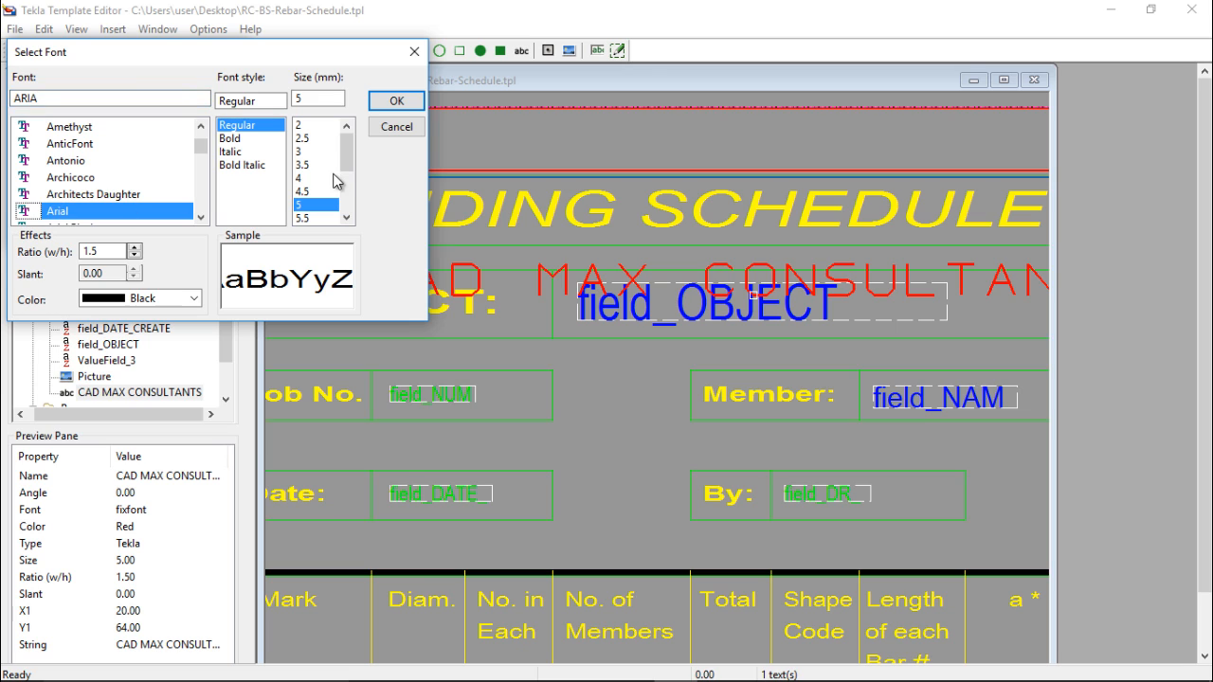
click(301, 152)
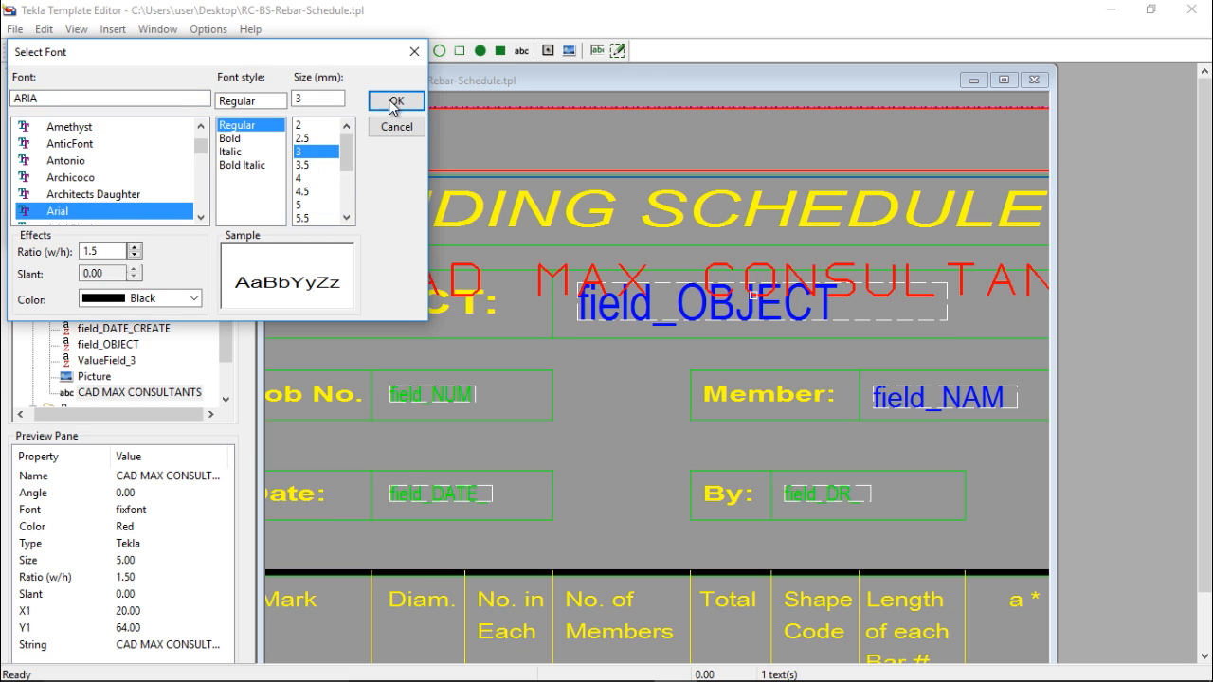
click(396, 100)
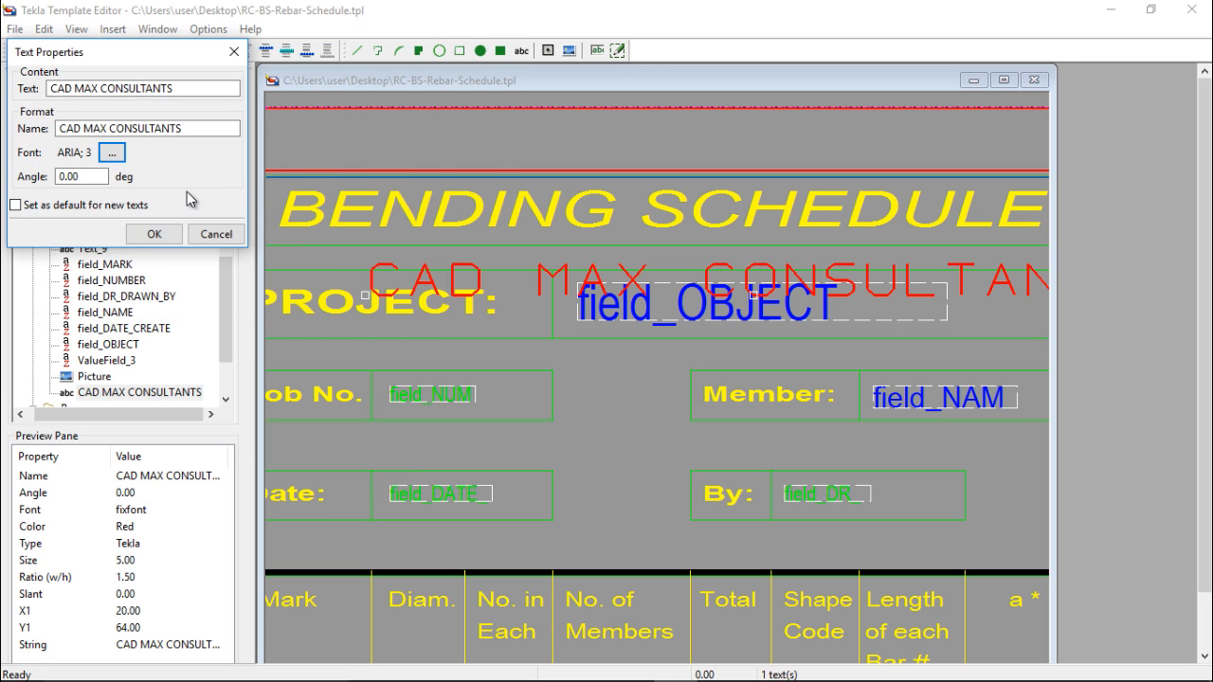
click(153, 235)
Move the CAD MAX CONSULTANTS text from the PROJECT row into the upper part of the logo box, to about X 168, Y 74
scroll(527, 296, down, 3)
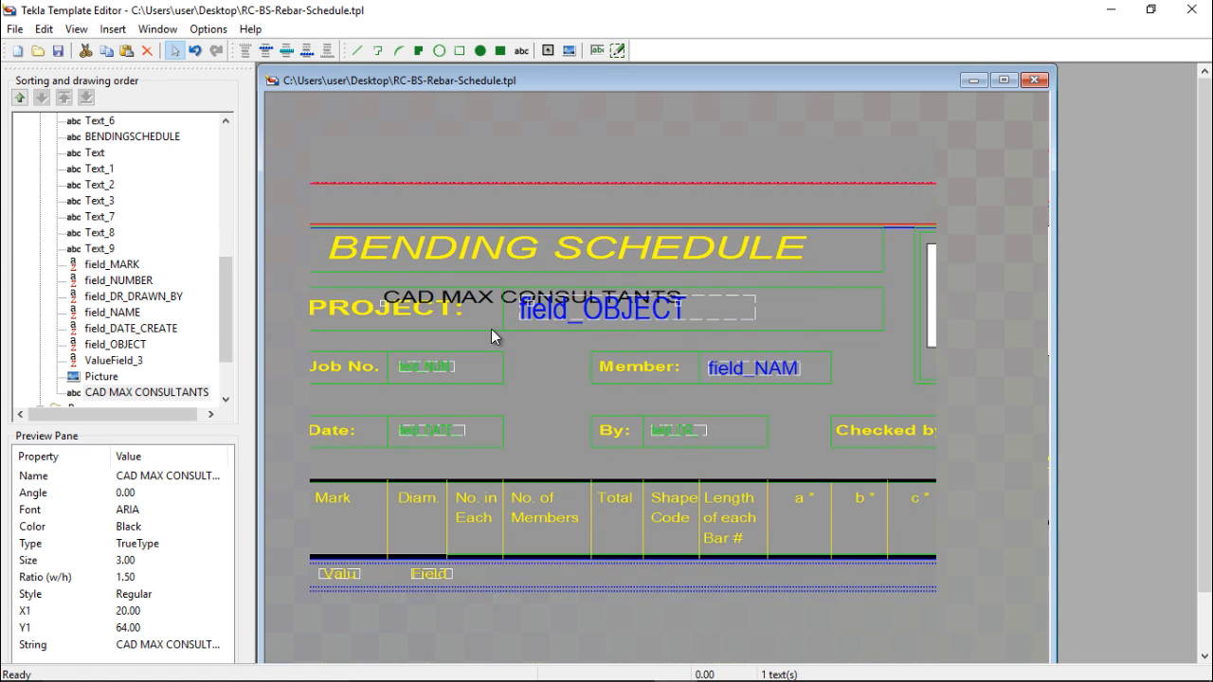
drag(483, 303, 892, 299)
scroll(534, 337, down, 2)
scroll(746, 301, up, 4)
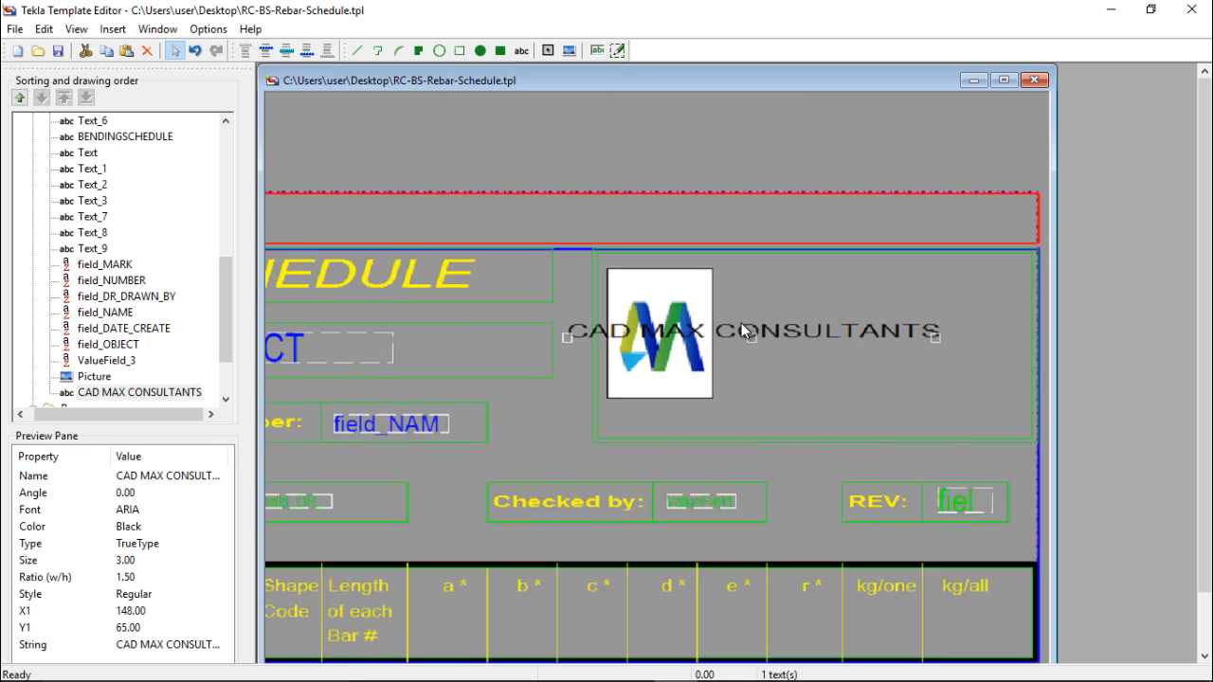
drag(729, 325, 856, 272)
scroll(559, 332, down, 1)
scroll(695, 304, up, 3)
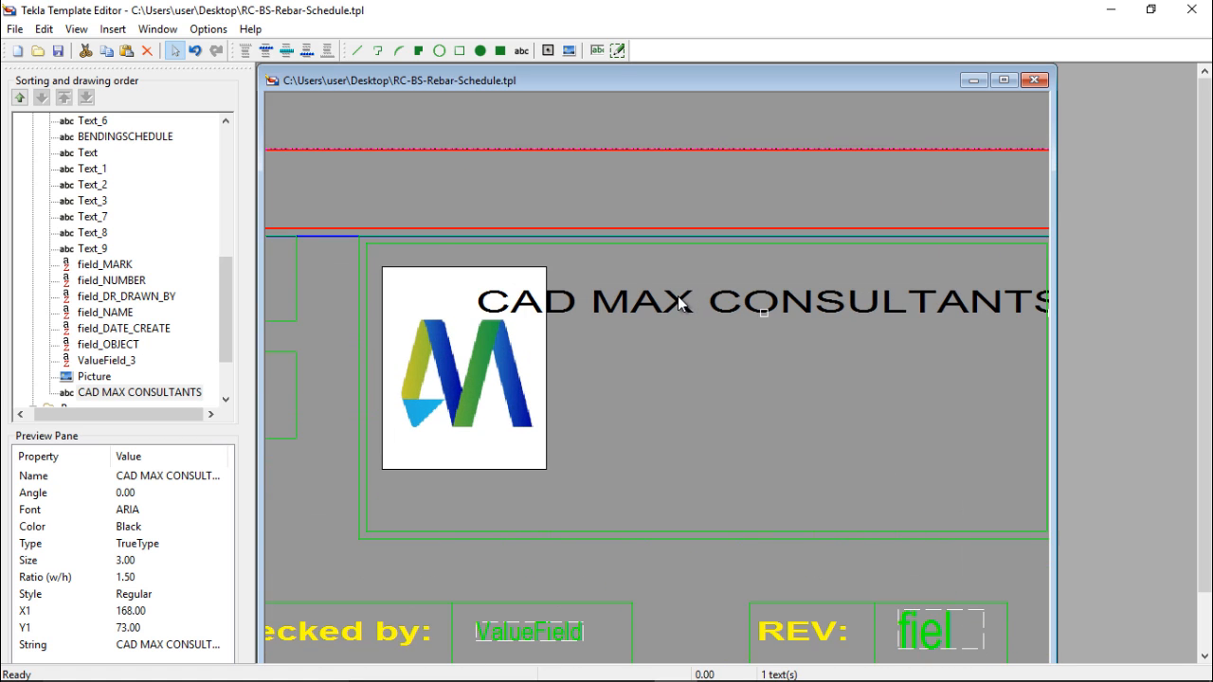
drag(687, 301, 782, 297)
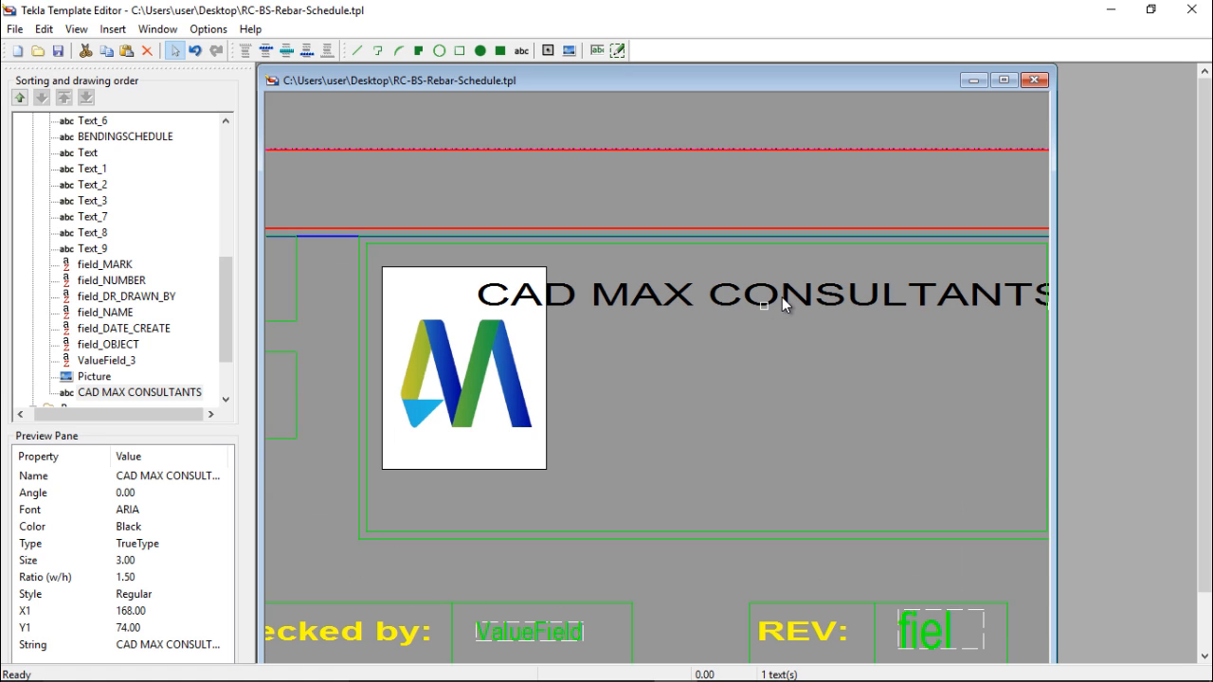
Reduce the CAD MAX CONSULTANTS text size to 2.5 mm and apply the text properties
double_click(778, 291)
click(111, 153)
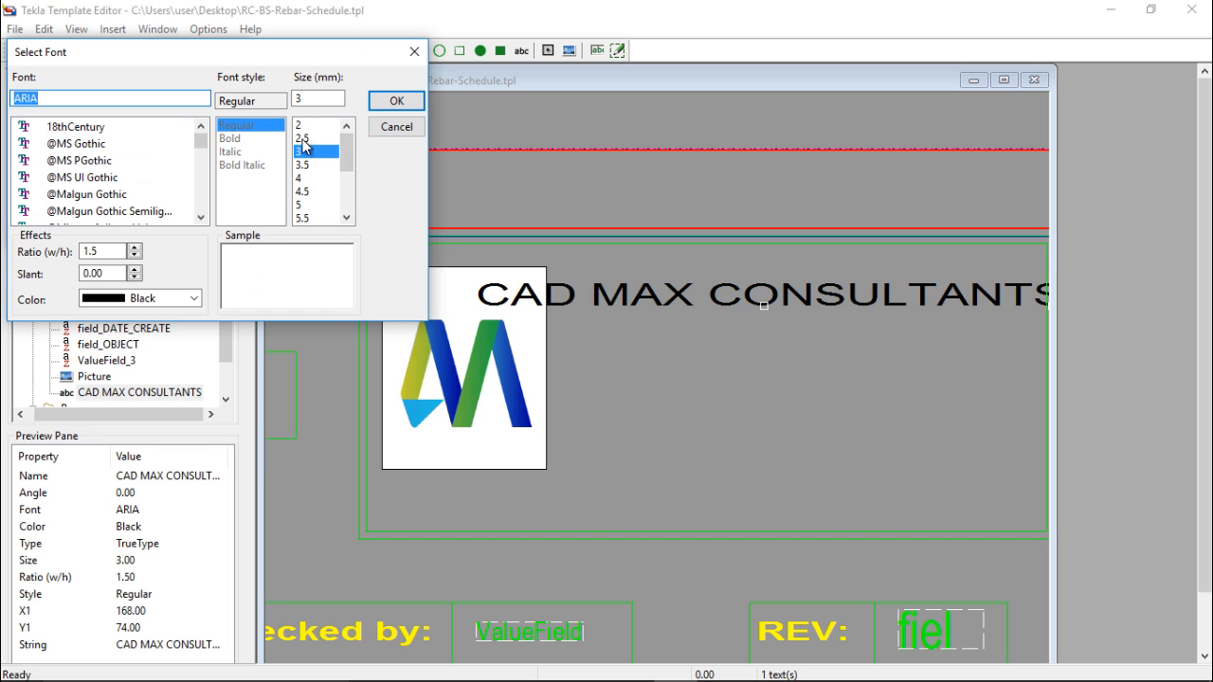
click(303, 140)
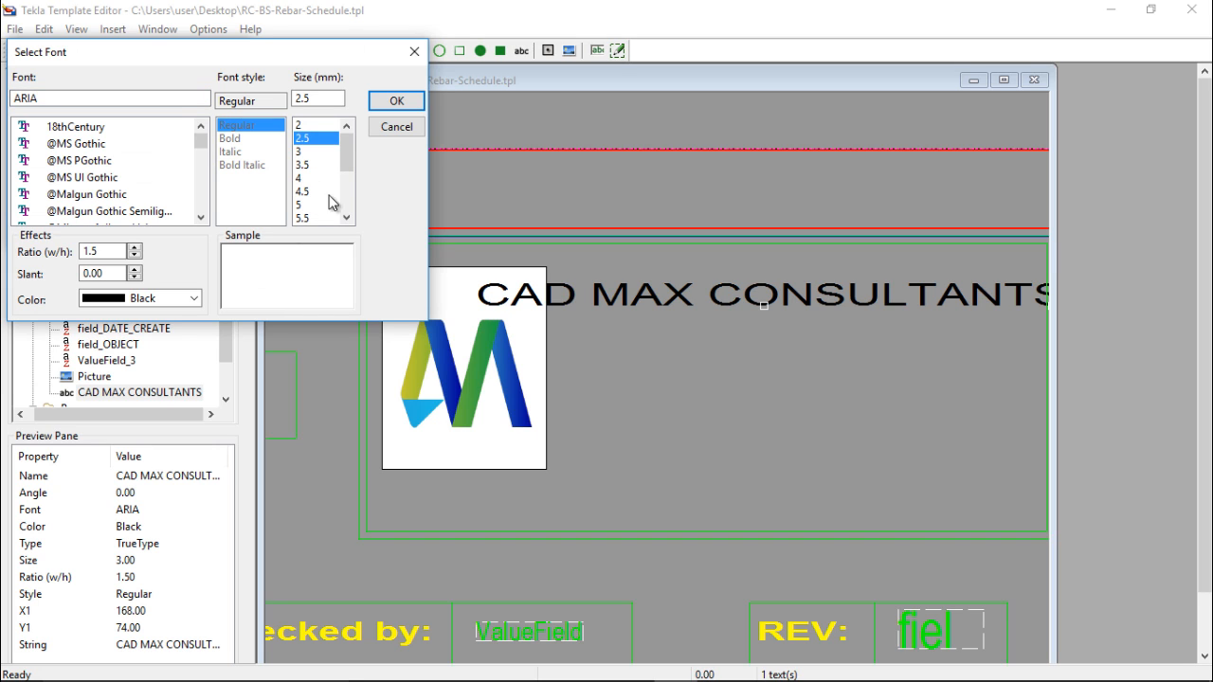
click(395, 102)
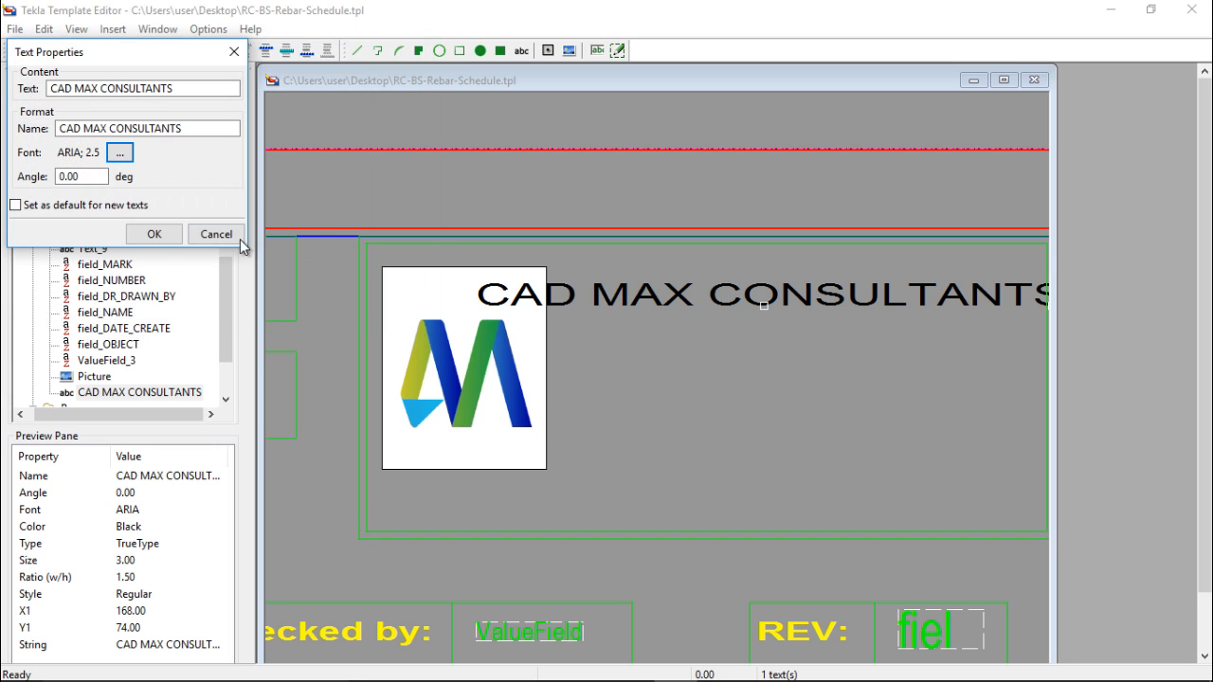
click(154, 234)
Move the CAD MAX CONSULTANTS text clear of the logo picture, to about X 180, Y 74 inside the logo box
scroll(370, 323, down, 2)
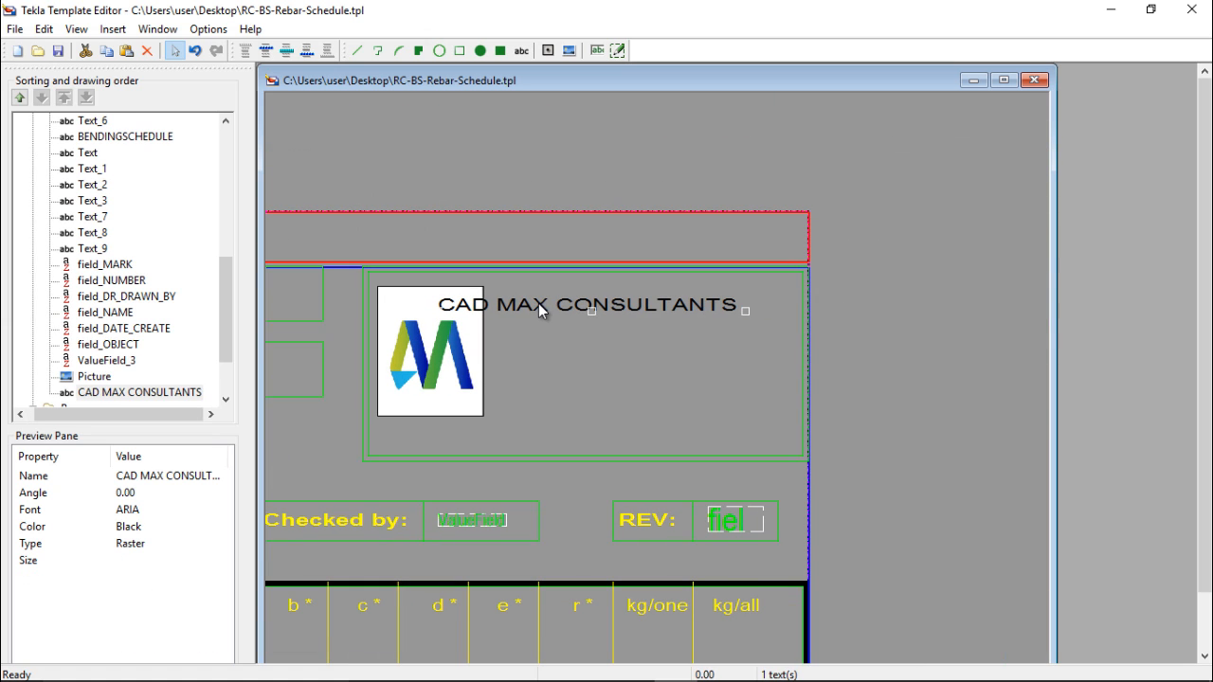
drag(538, 304, 573, 293)
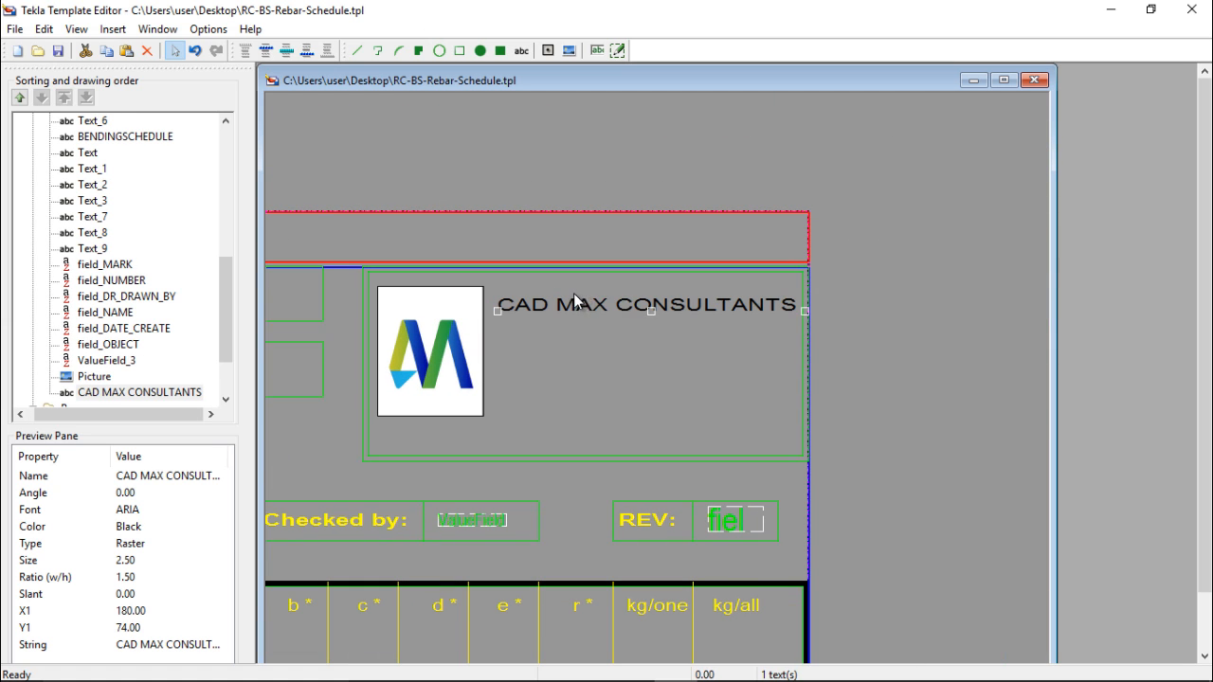
scroll(583, 298, up, 2)
scroll(571, 324, down, 2)
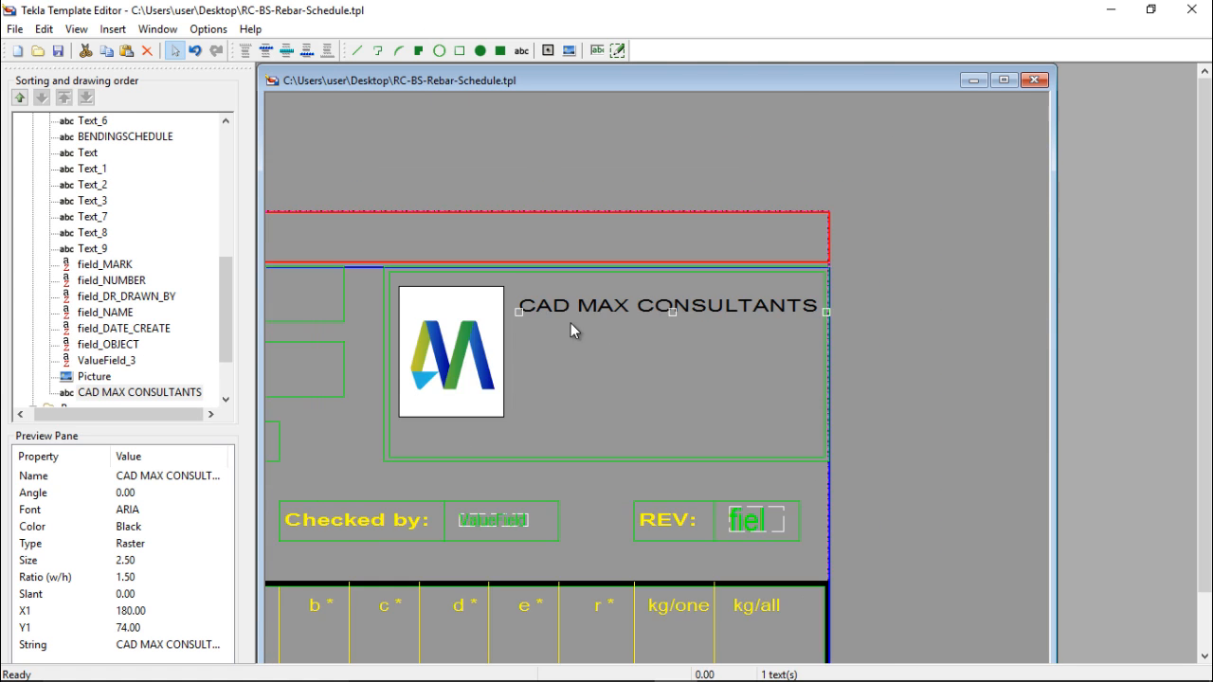
scroll(571, 327, up, 2)
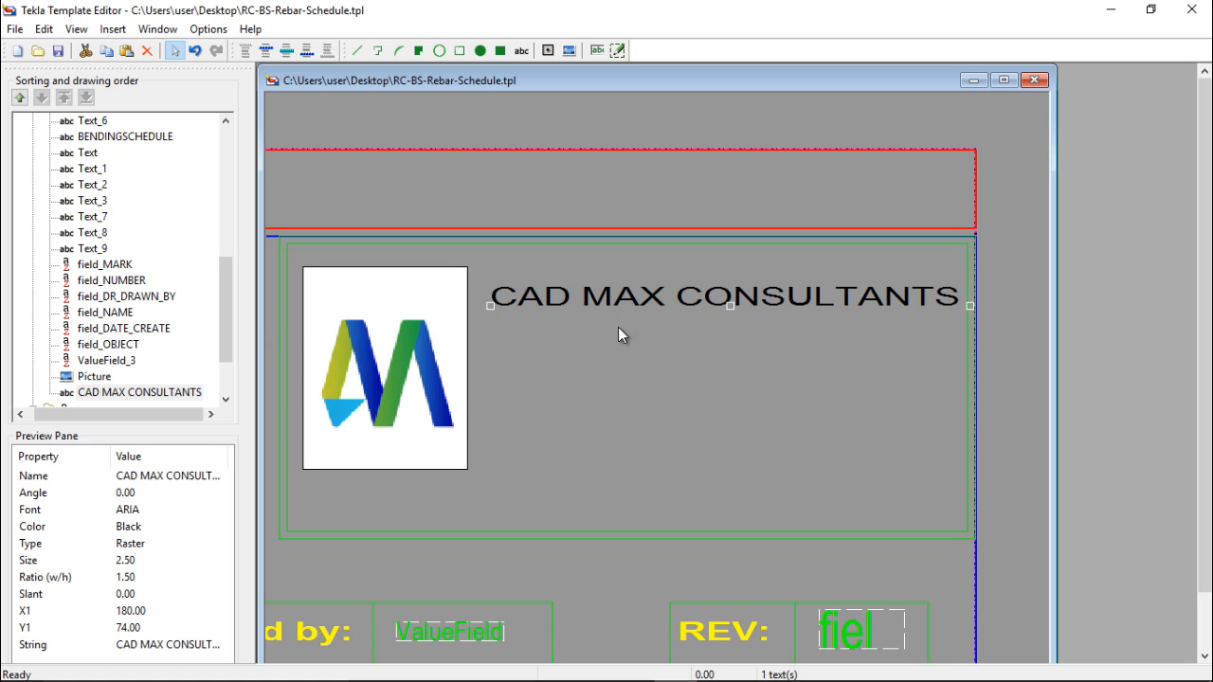
Save the RC-BS-Rebar-Schedule.tpl template, maximise its window and close the Template Editor
click(15, 28)
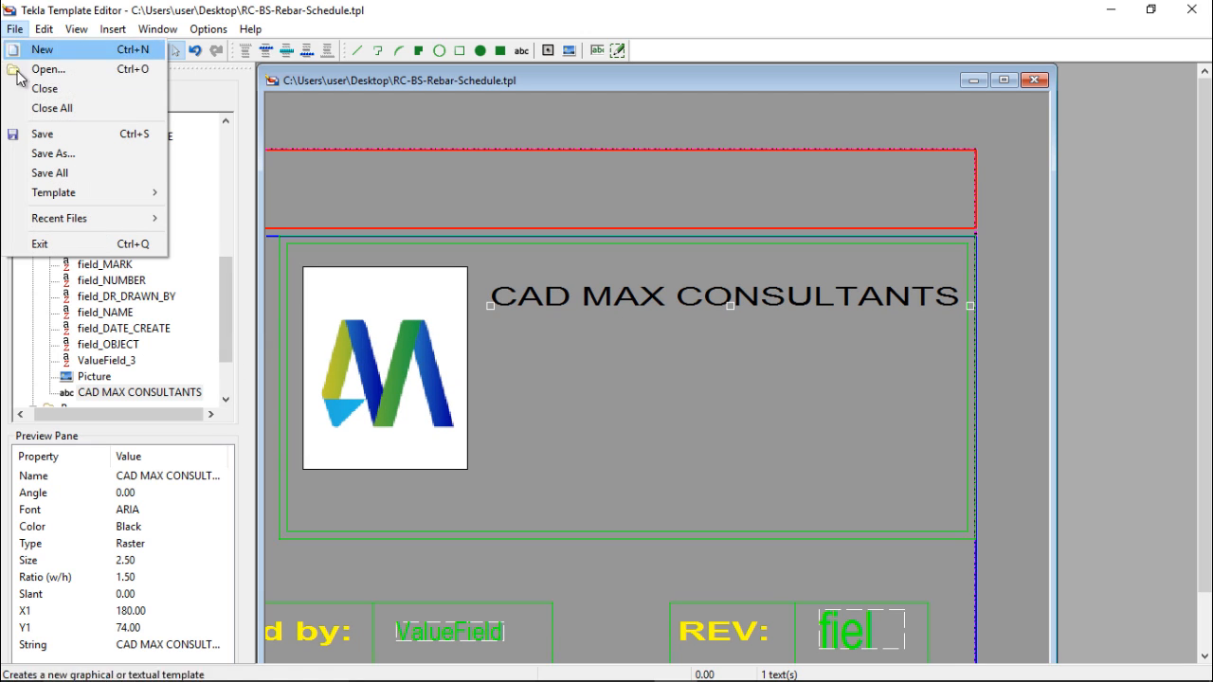
click(41, 133)
scroll(817, 267, down, 2)
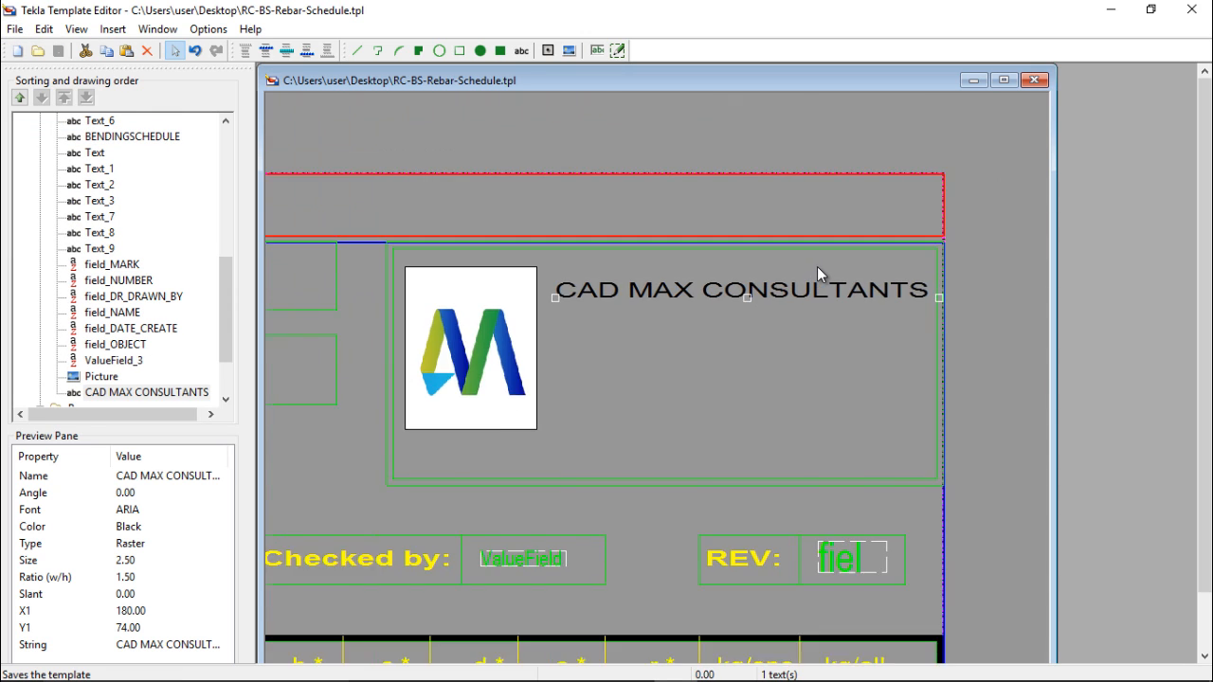
click(1005, 81)
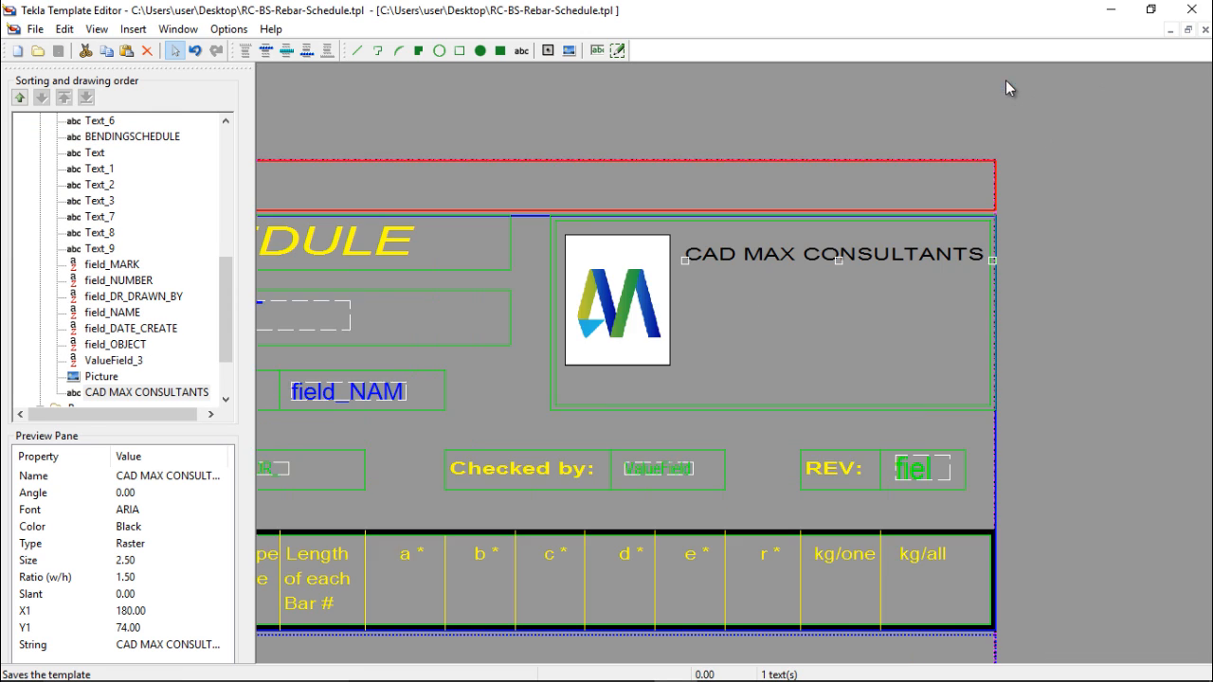
click(33, 28)
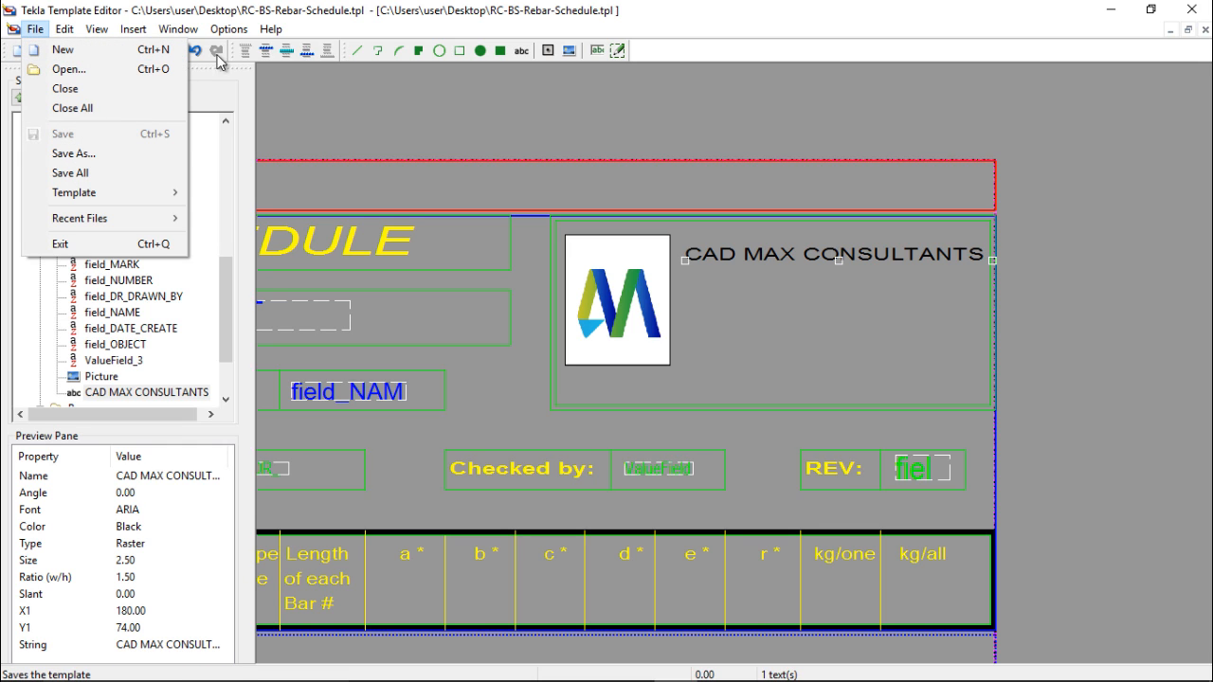
click(675, 125)
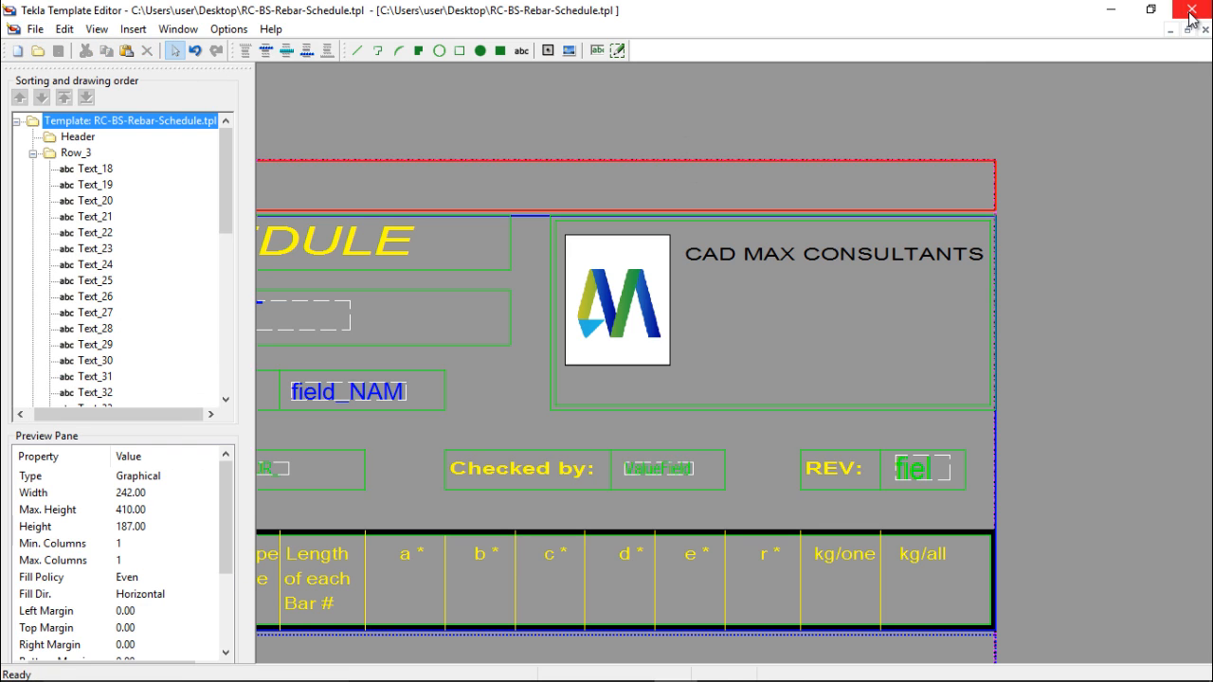
click(1192, 12)
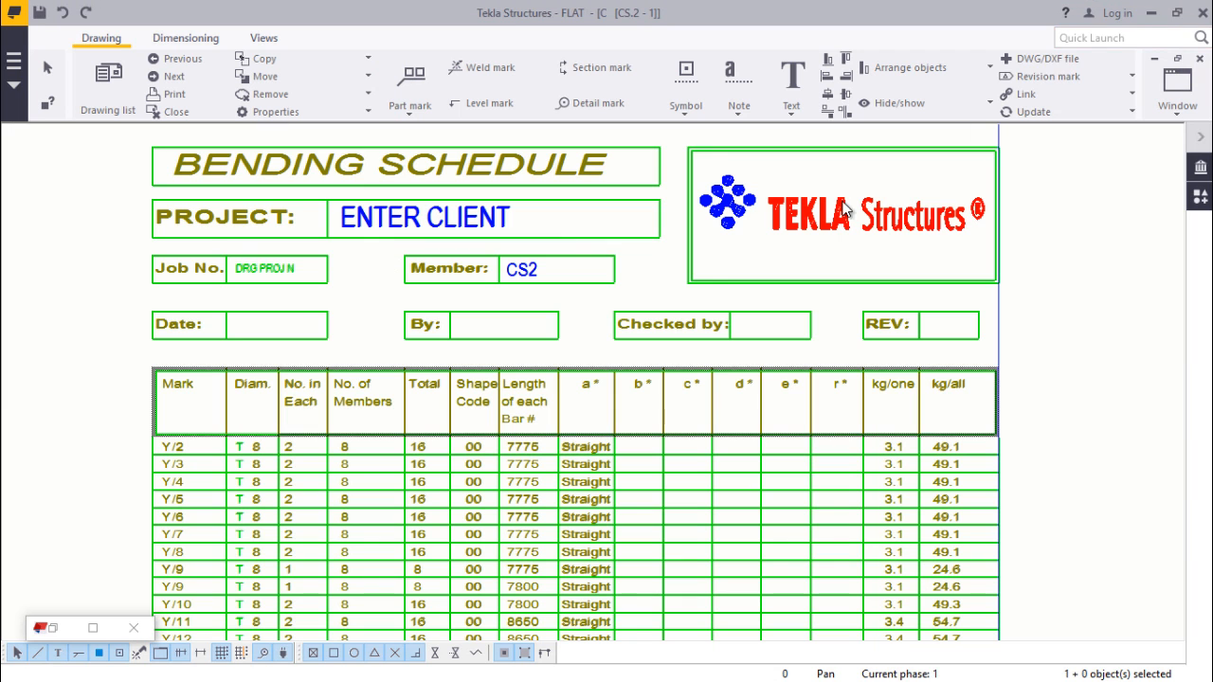
Examine the logo box and heading of the bending schedule in the slab cast unit drawing
scroll(731, 248, down, 4)
scroll(830, 213, up, 6)
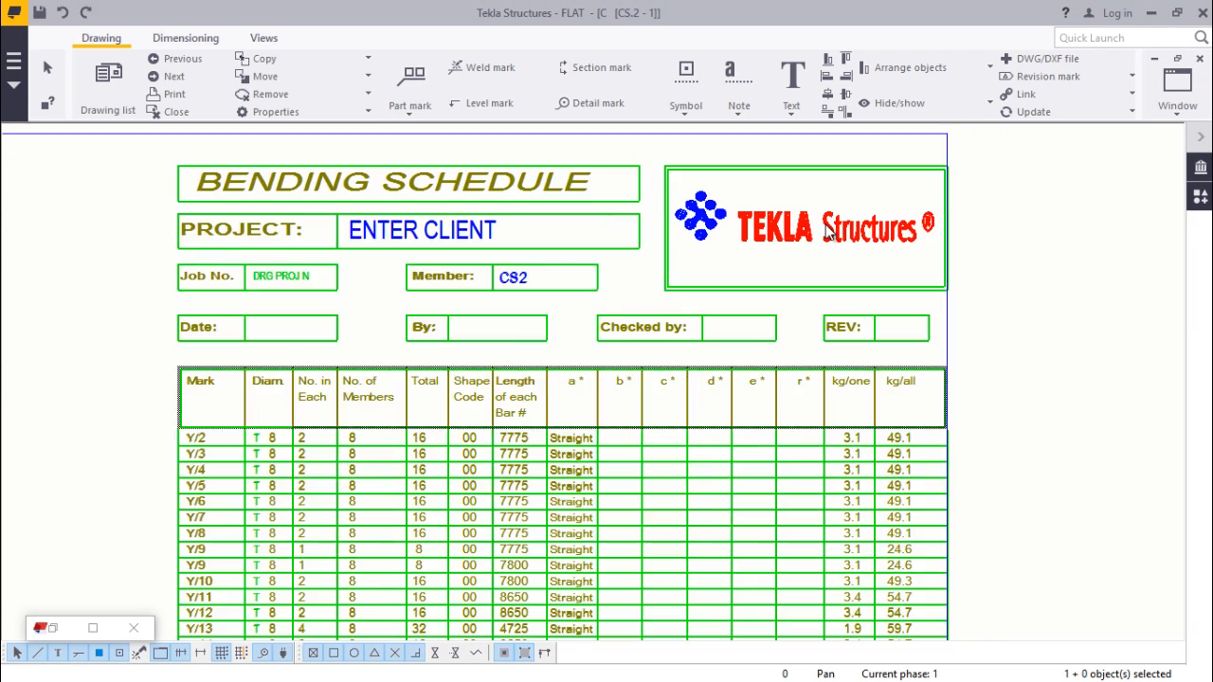
scroll(997, 274, down, 3)
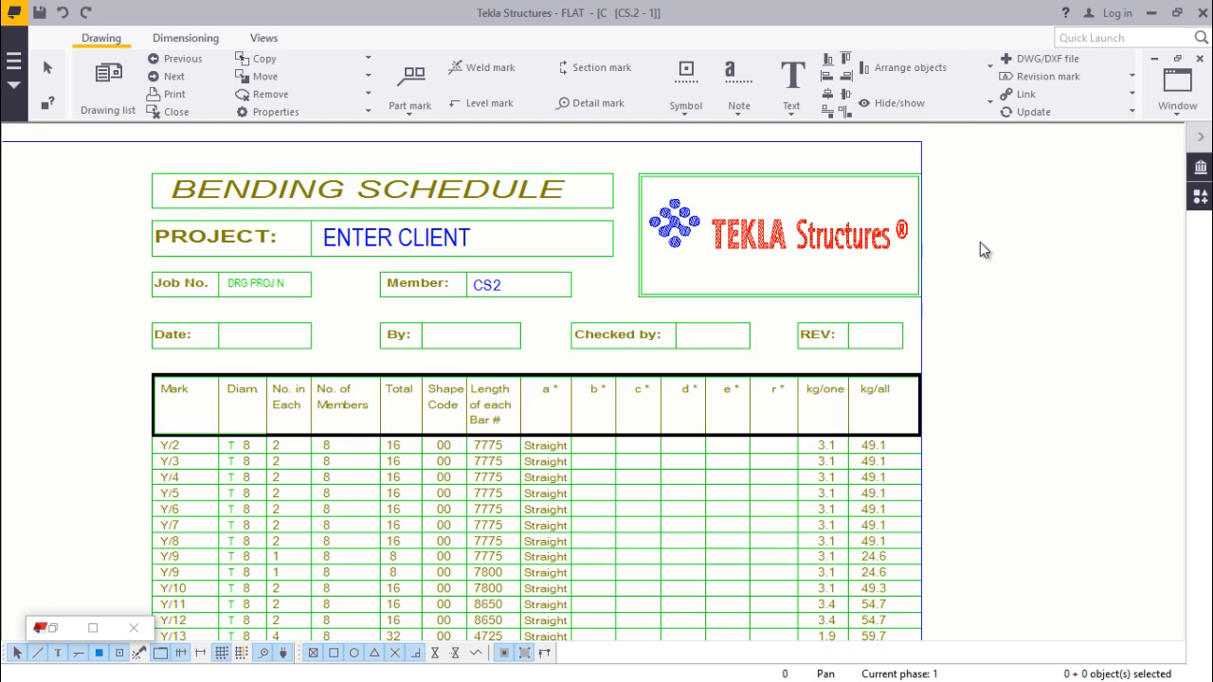
scroll(736, 246, up, 1)
scroll(761, 251, down, 1)
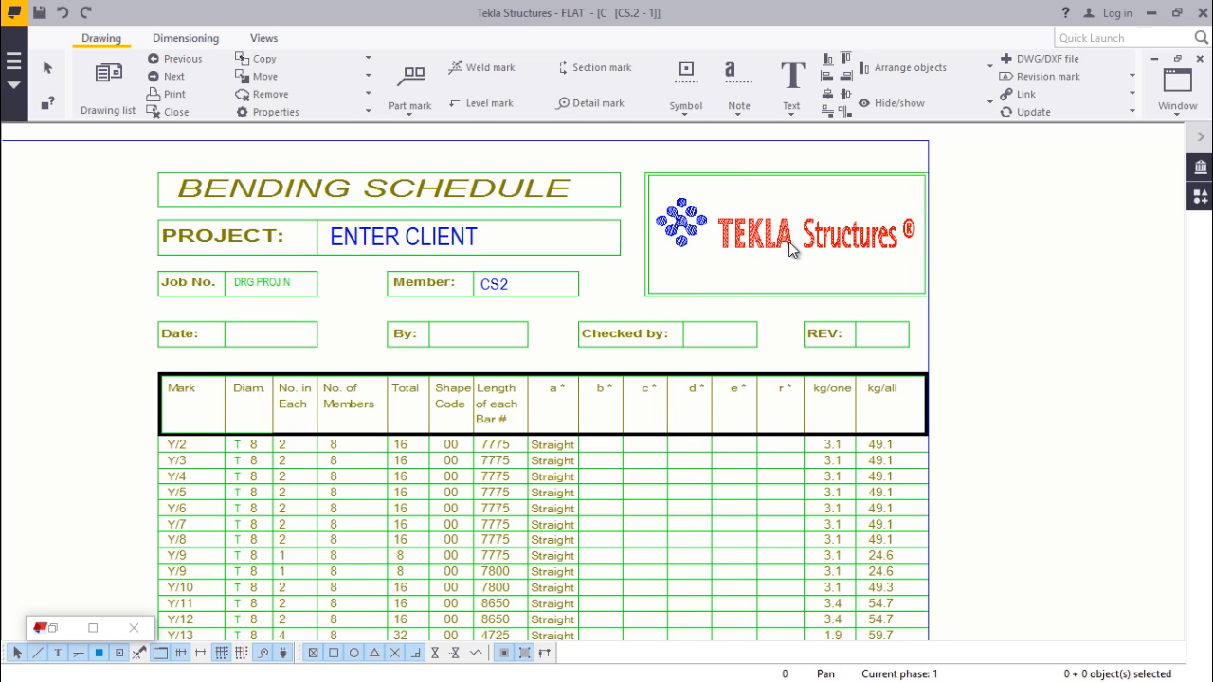
Minimise Tekla Structures and copy the file RC-BS-Rebar-Pull-Out-Schedule.tpl from the desktop
click(1148, 18)
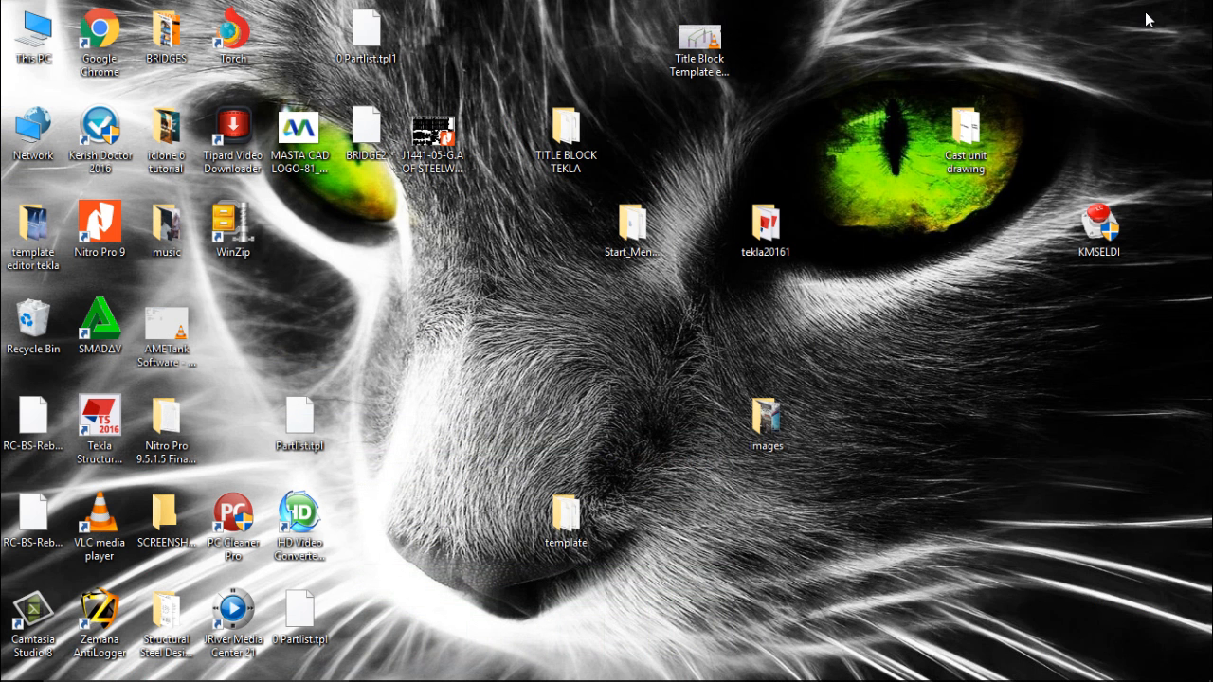
click(29, 453)
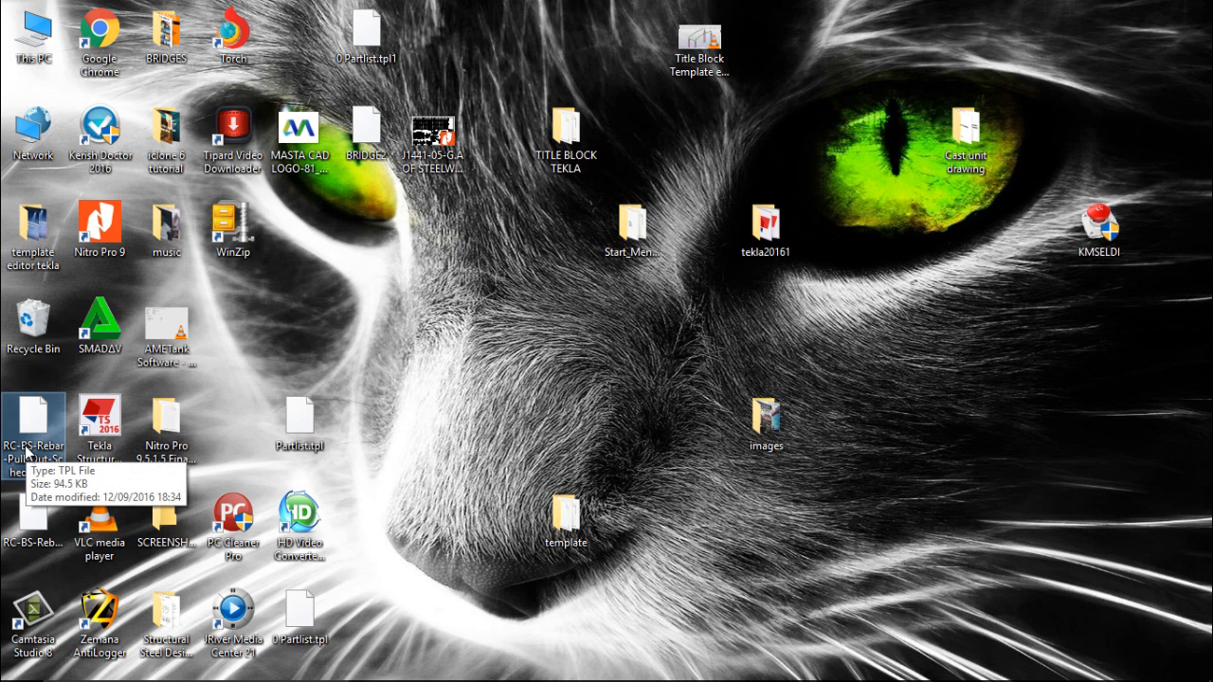
right_click(26, 453)
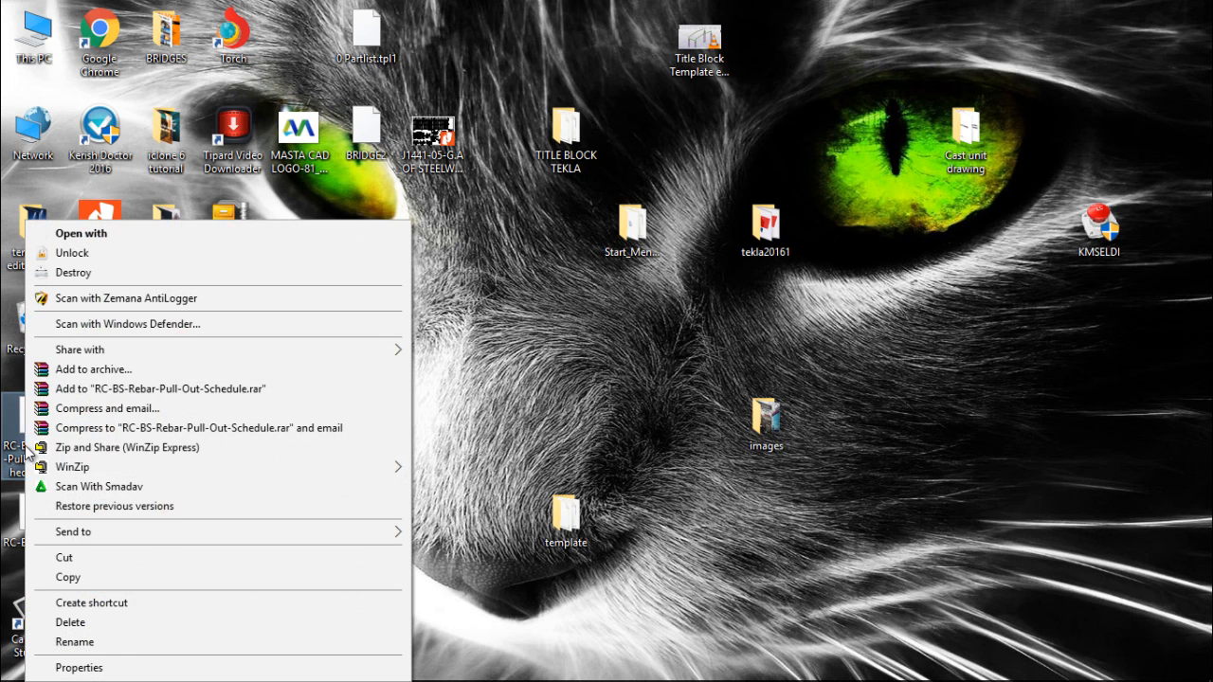
click(67, 578)
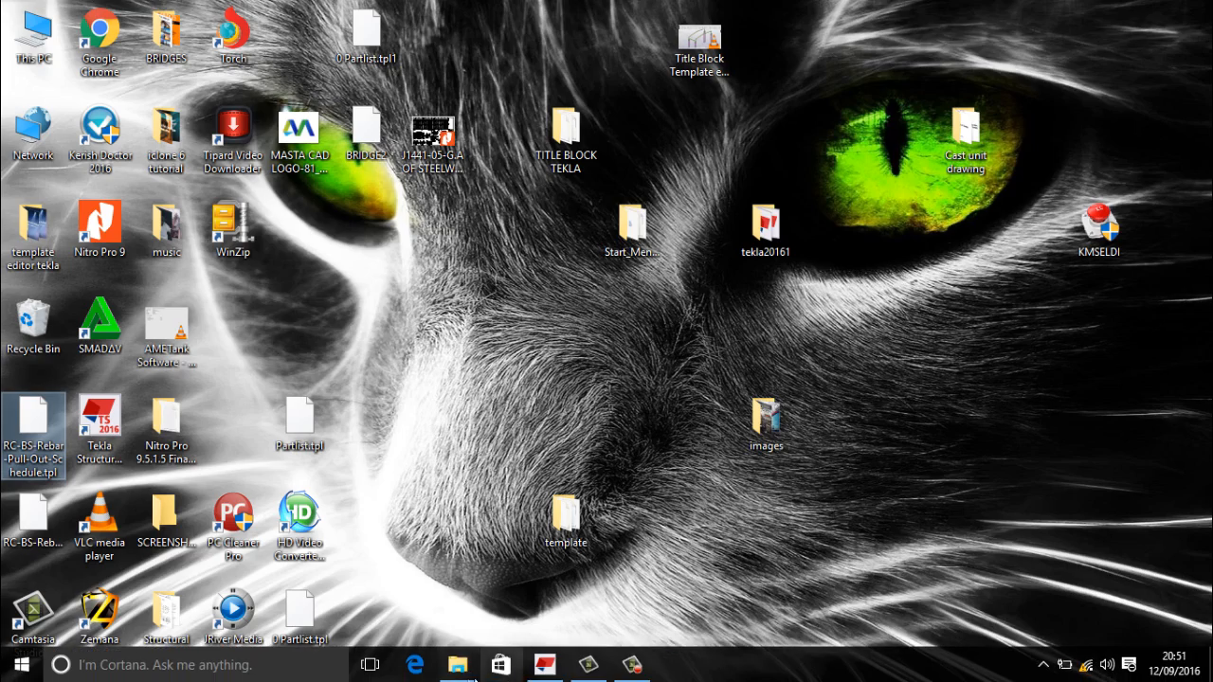
Glance at the open images folder, return to Tekla Structures and minimise the Drawing List to show the bending schedule drawing
click(462, 666)
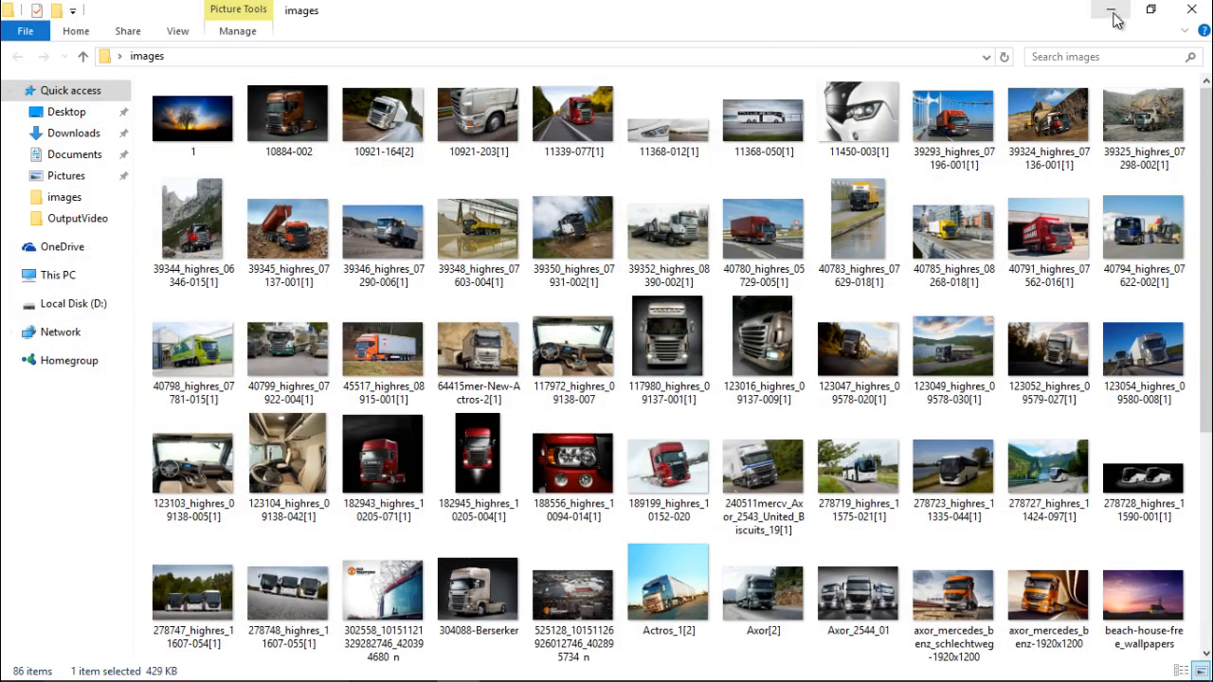
click(1111, 12)
mouse_move(547, 670)
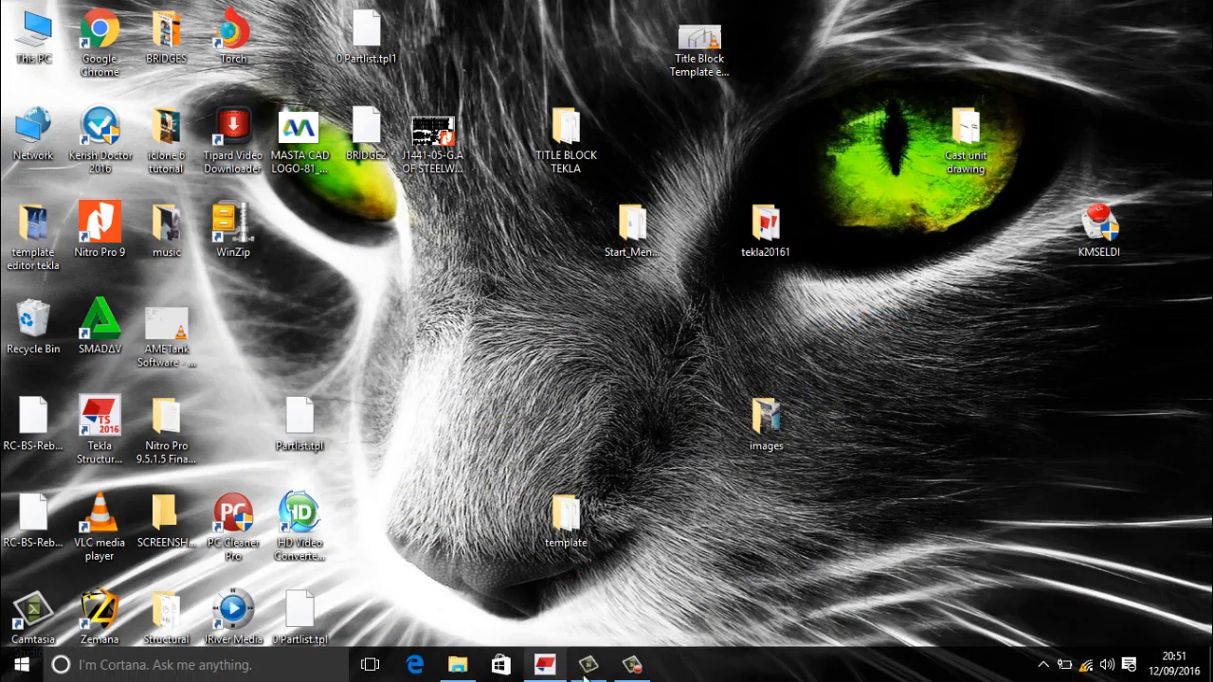
click(547, 668)
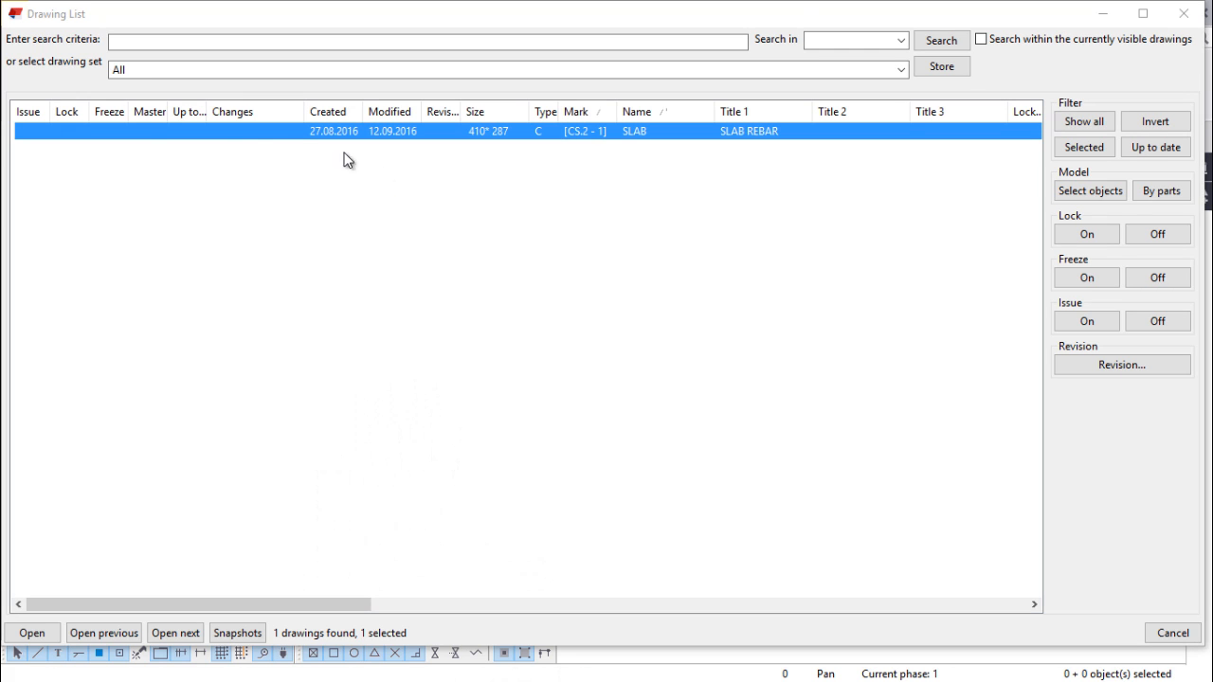
click(1102, 14)
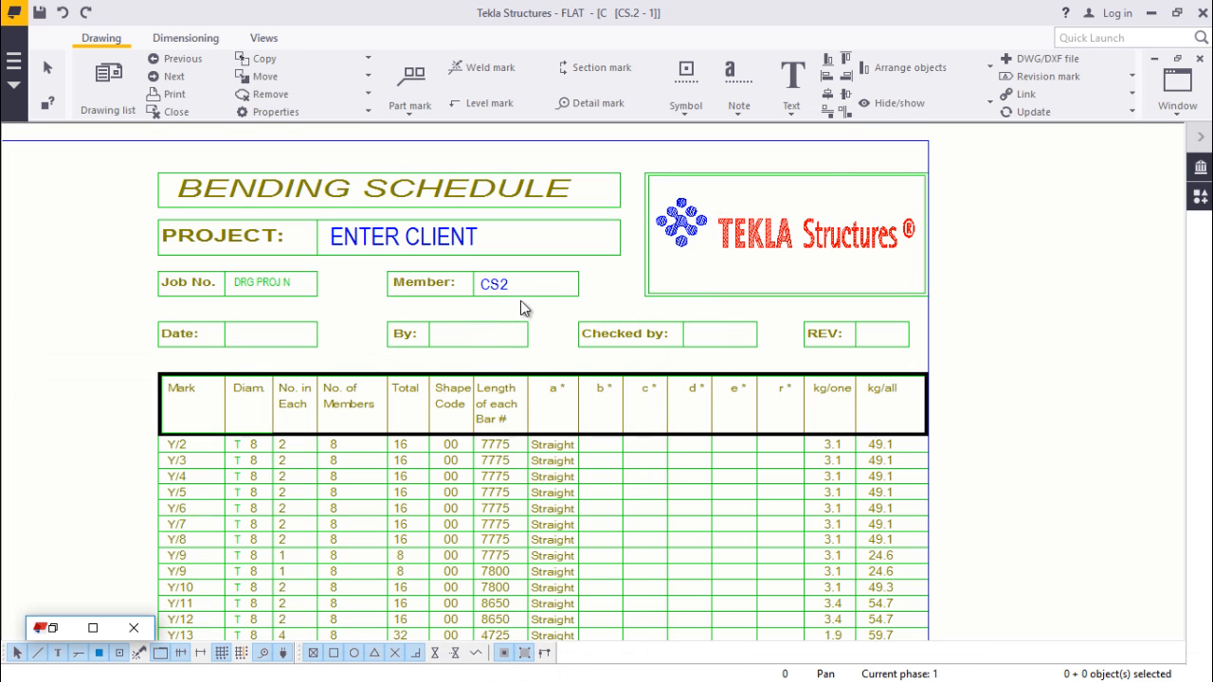
Close the slab cast unit drawing, keeping its changes and creating a snapshot, and minimise Tekla Structures
click(1200, 57)
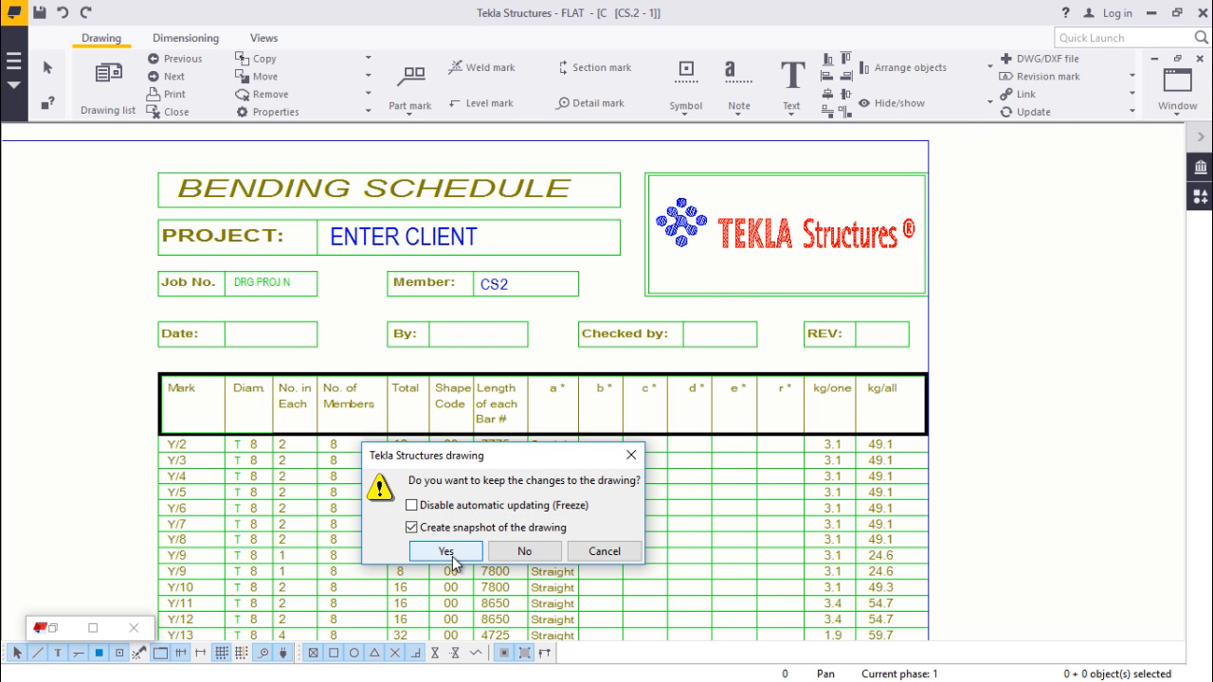
click(452, 556)
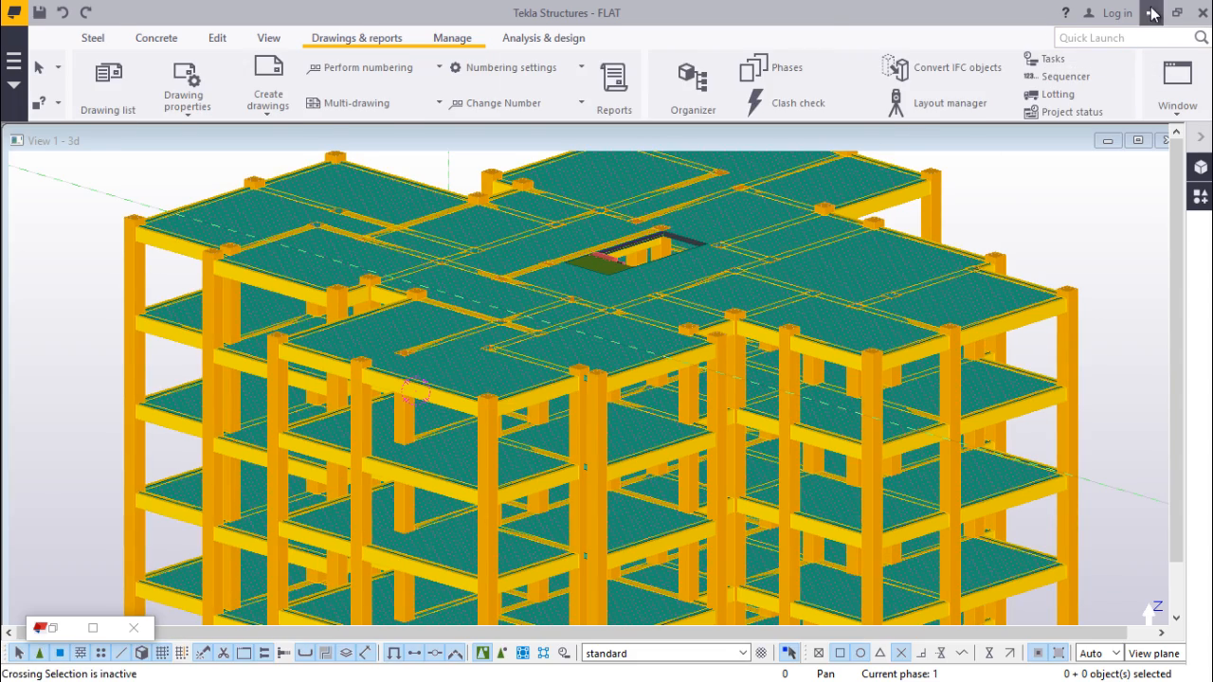
click(1150, 12)
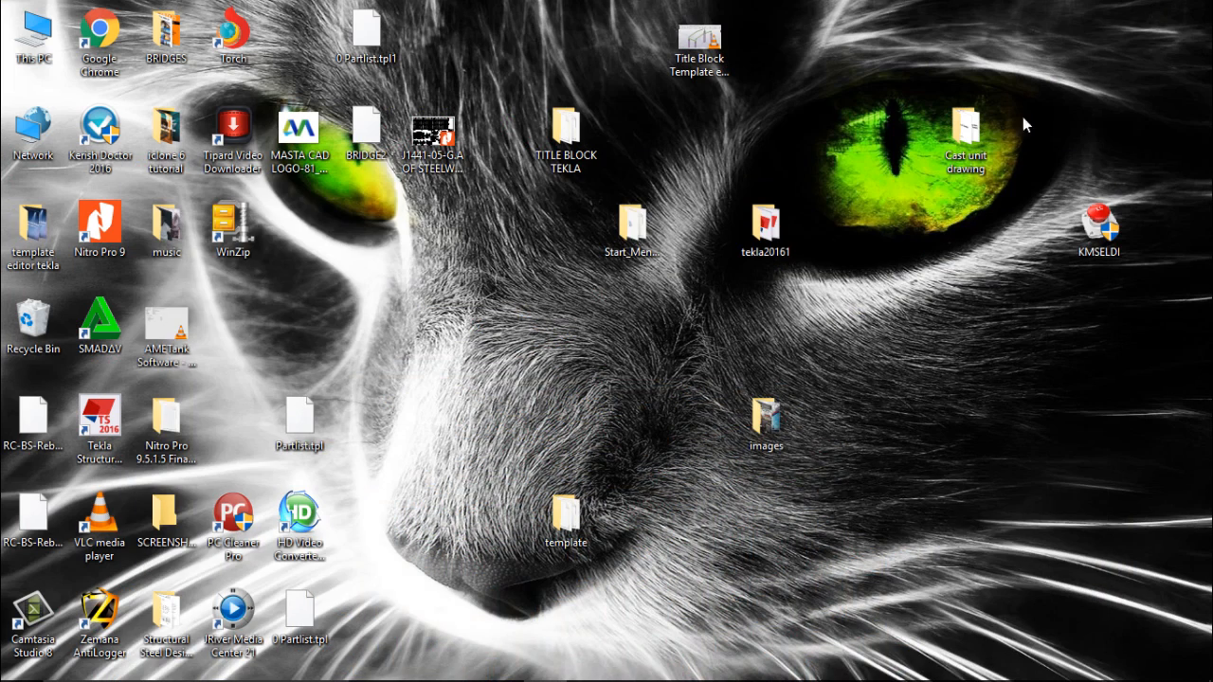
Check the two RC-BS rebar schedule templates on the desktop, look into the FLAT folder under C:\TeklaStructuresModels, and minimise File Explorer
click(42, 458)
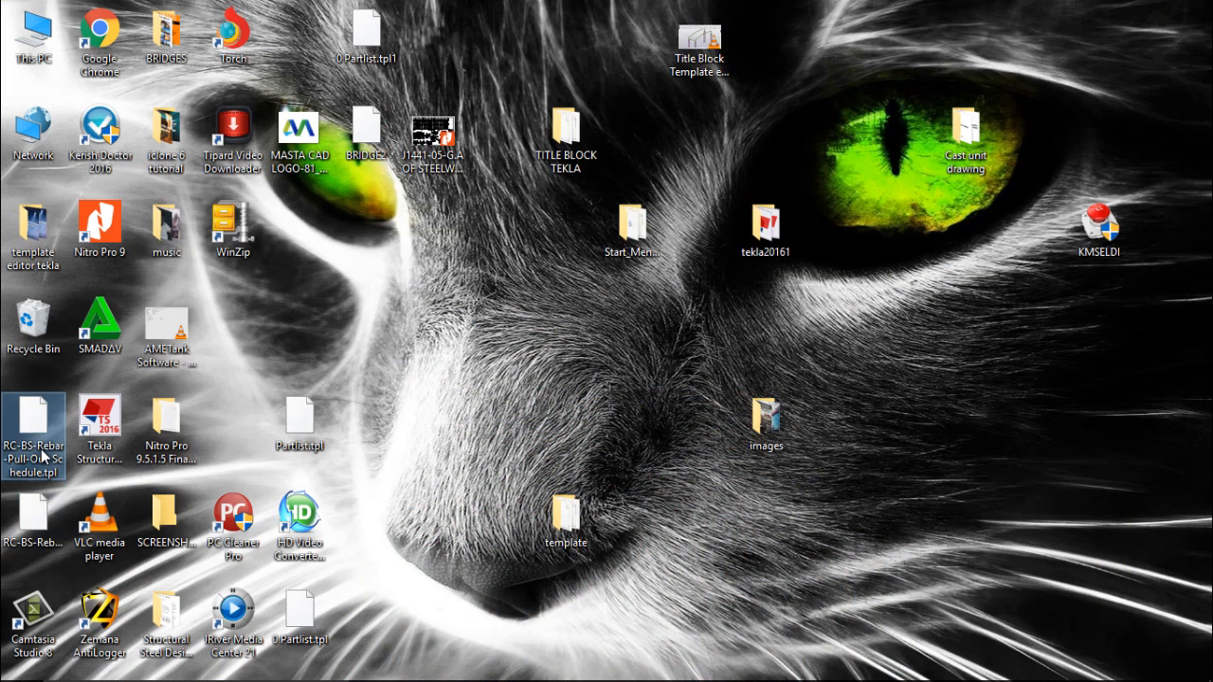
click(49, 517)
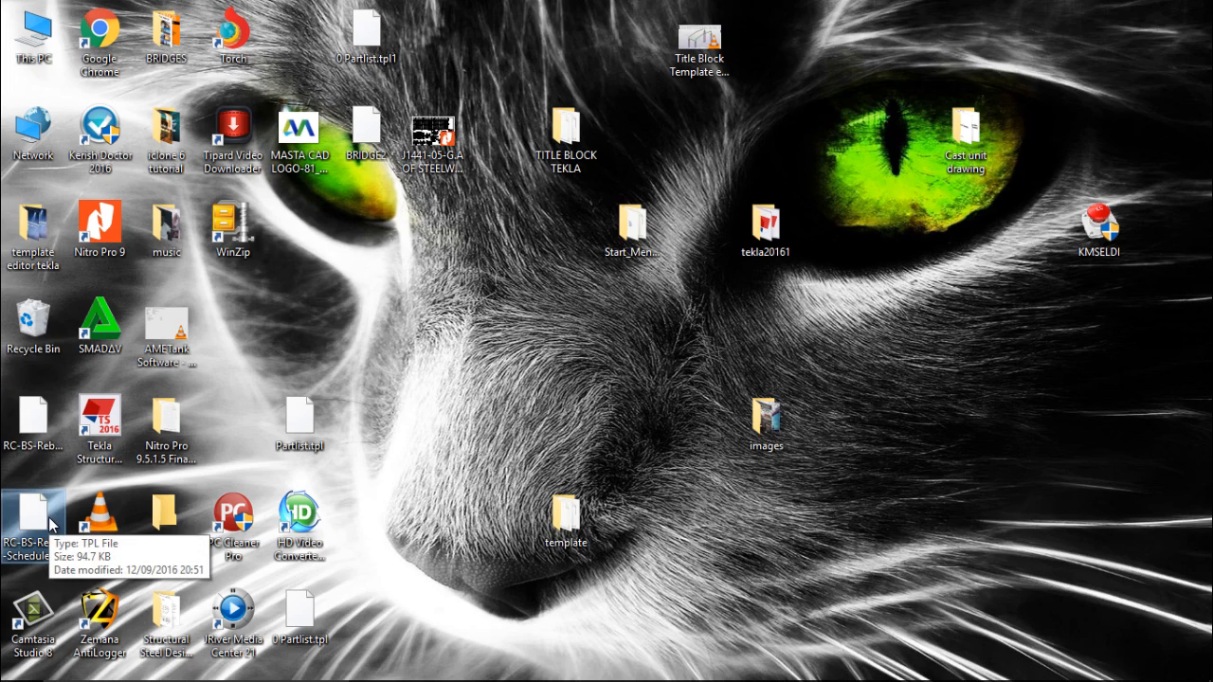
mouse_move(620, 675)
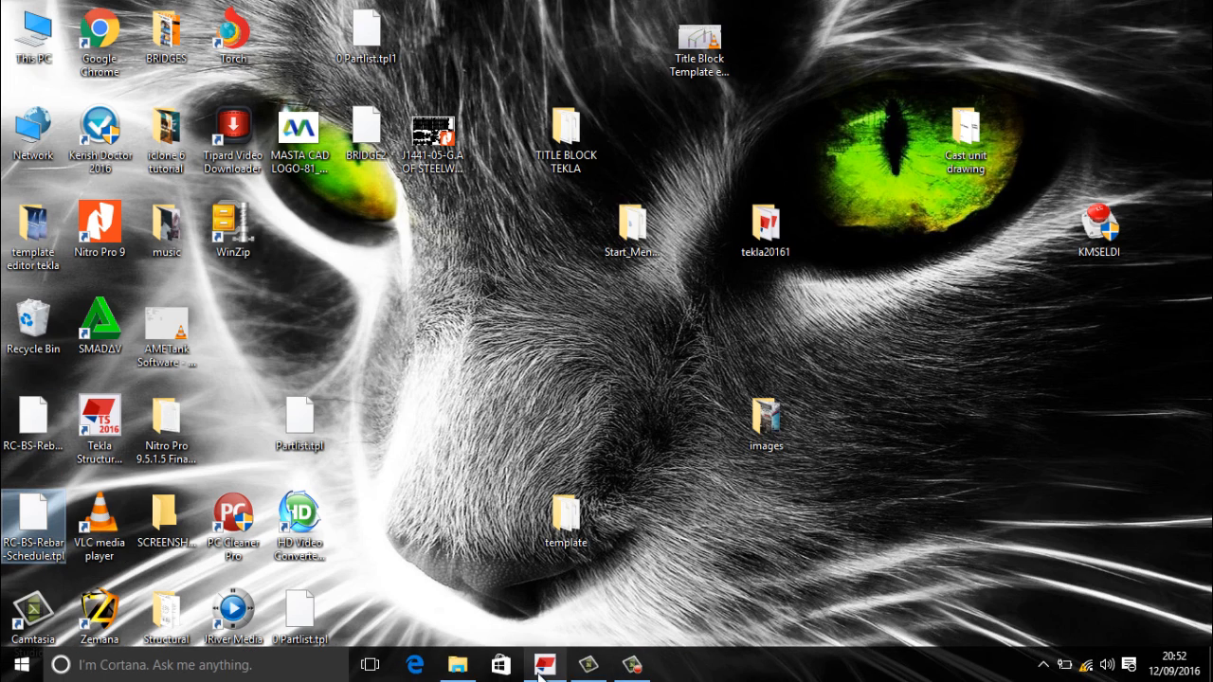
click(457, 665)
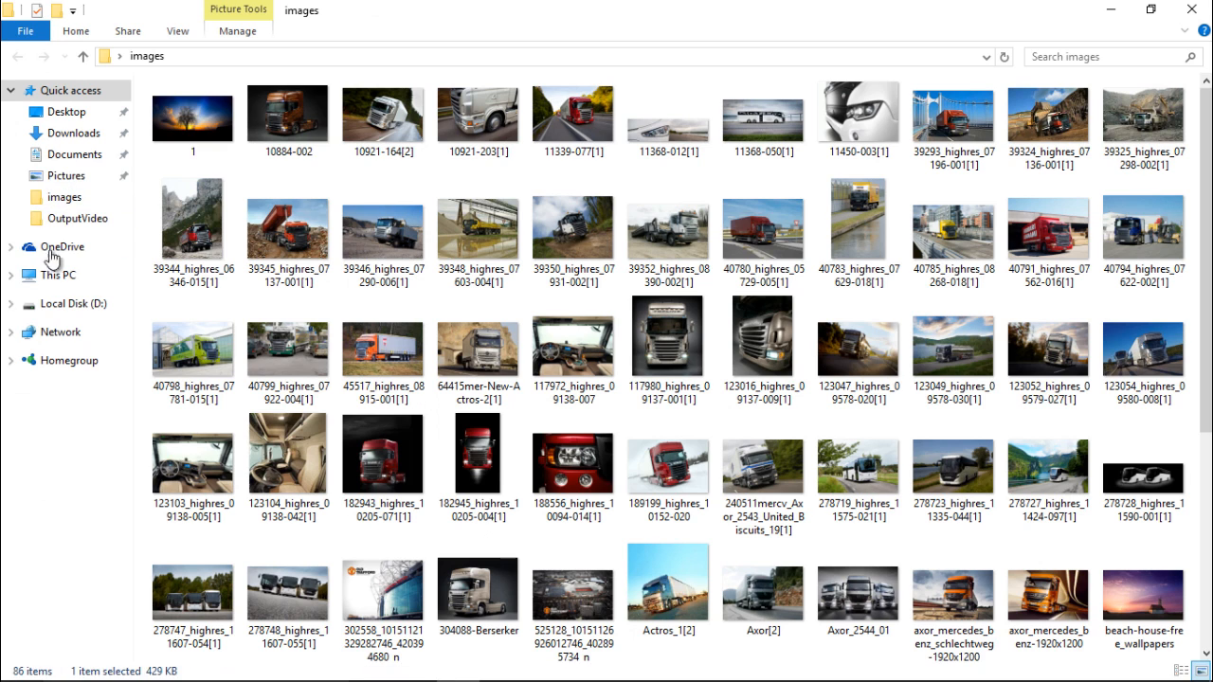
click(88, 276)
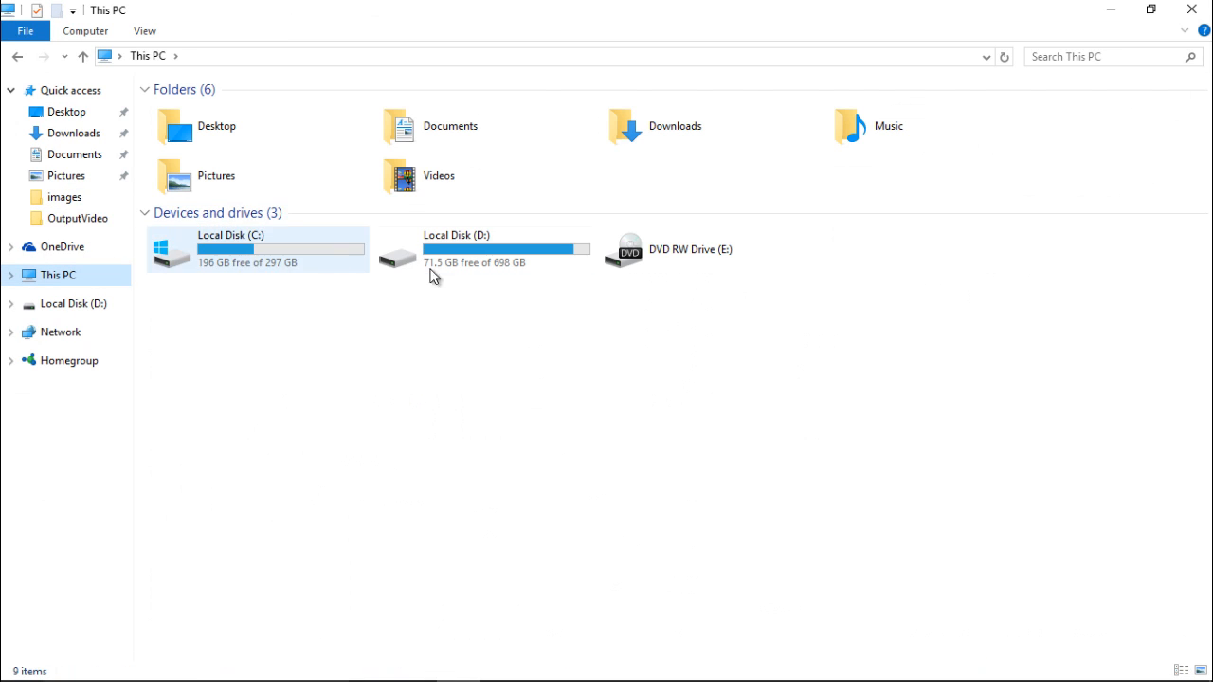
click(296, 260)
double_click(296, 260)
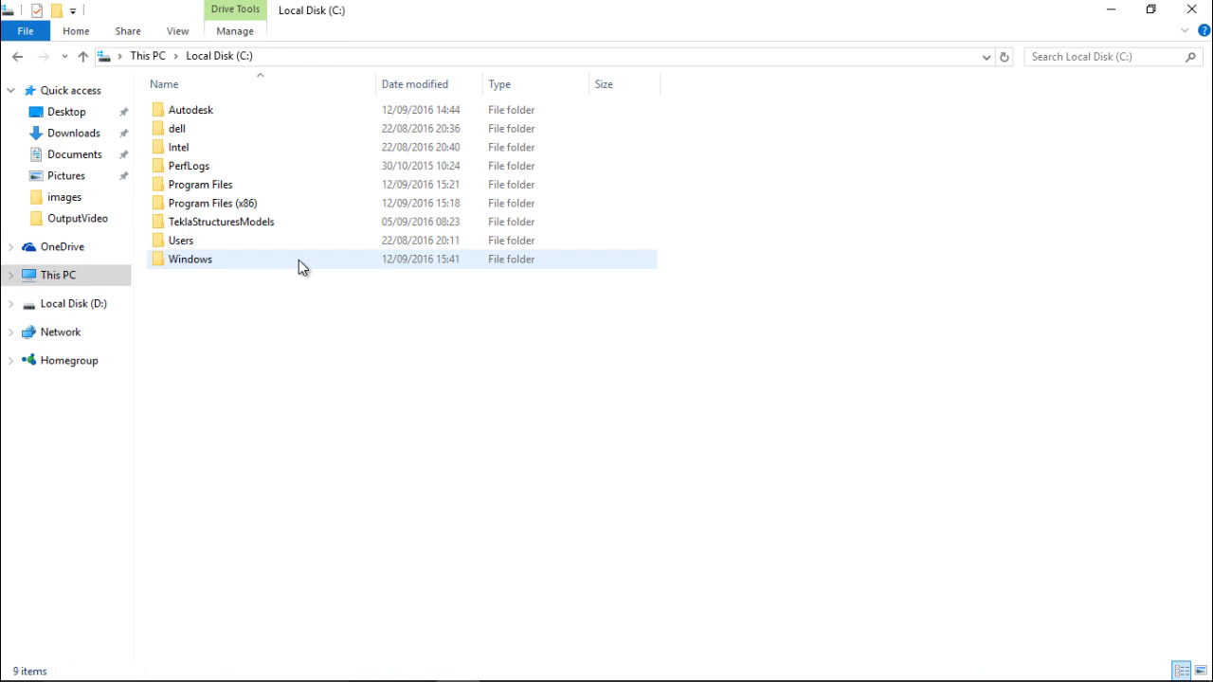
double_click(244, 222)
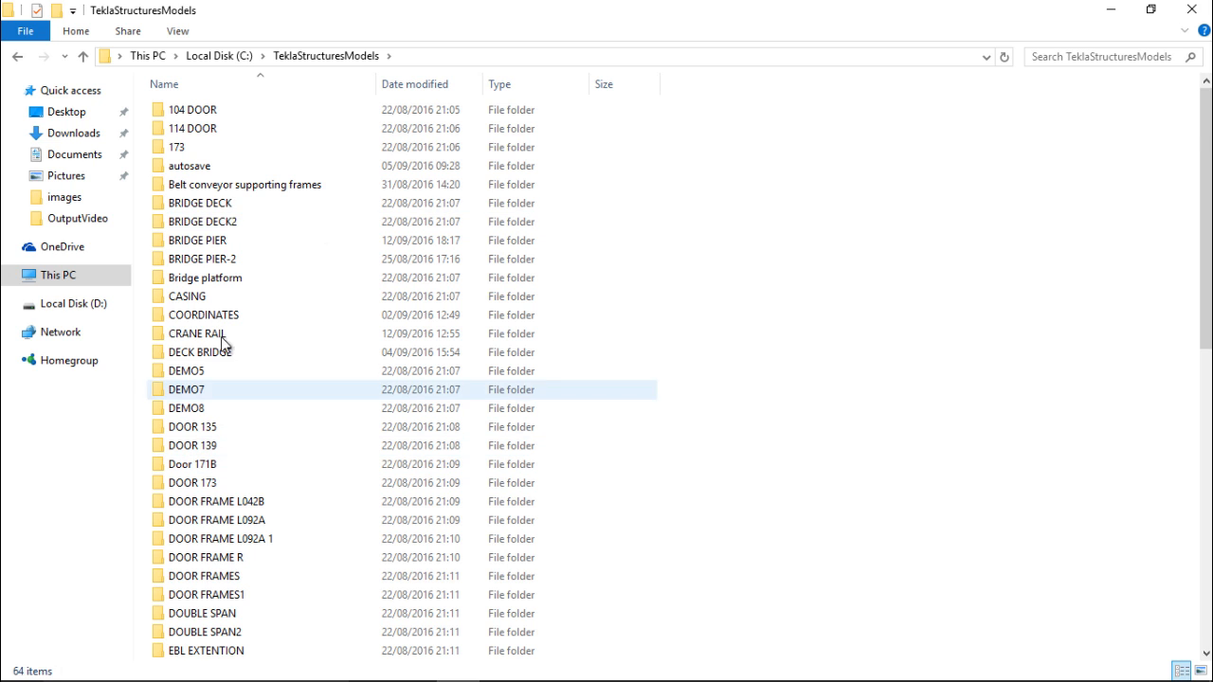
scroll(222, 512, down, 2)
double_click(199, 595)
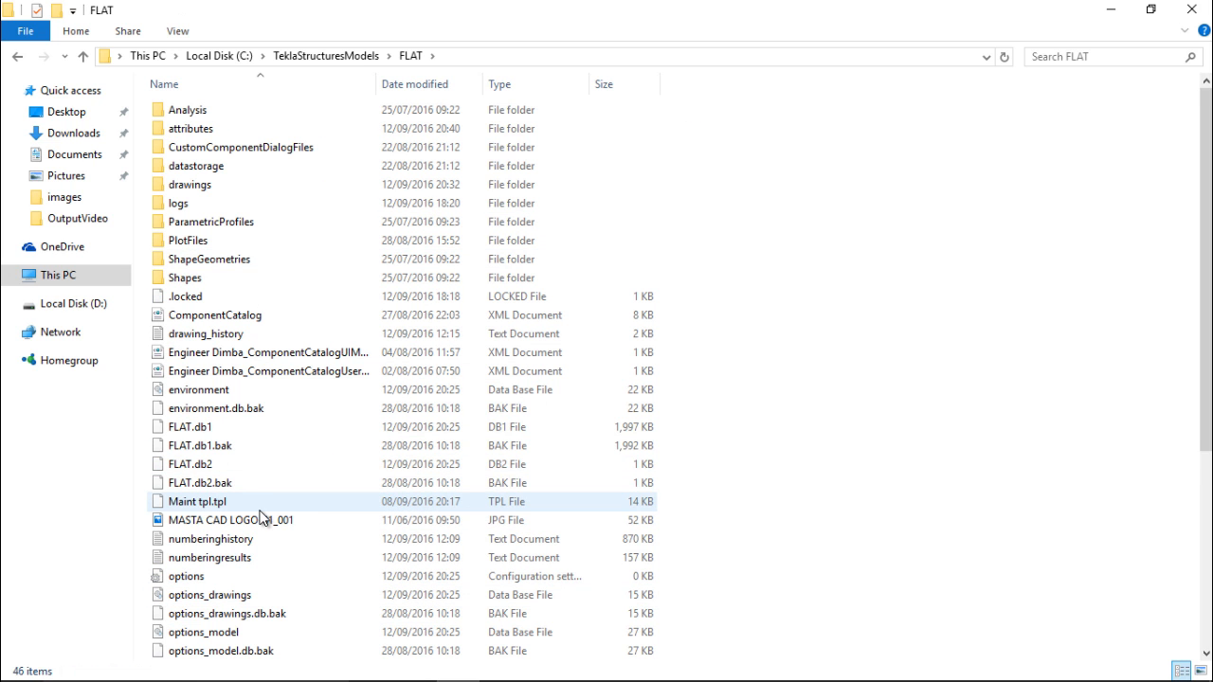
click(1108, 10)
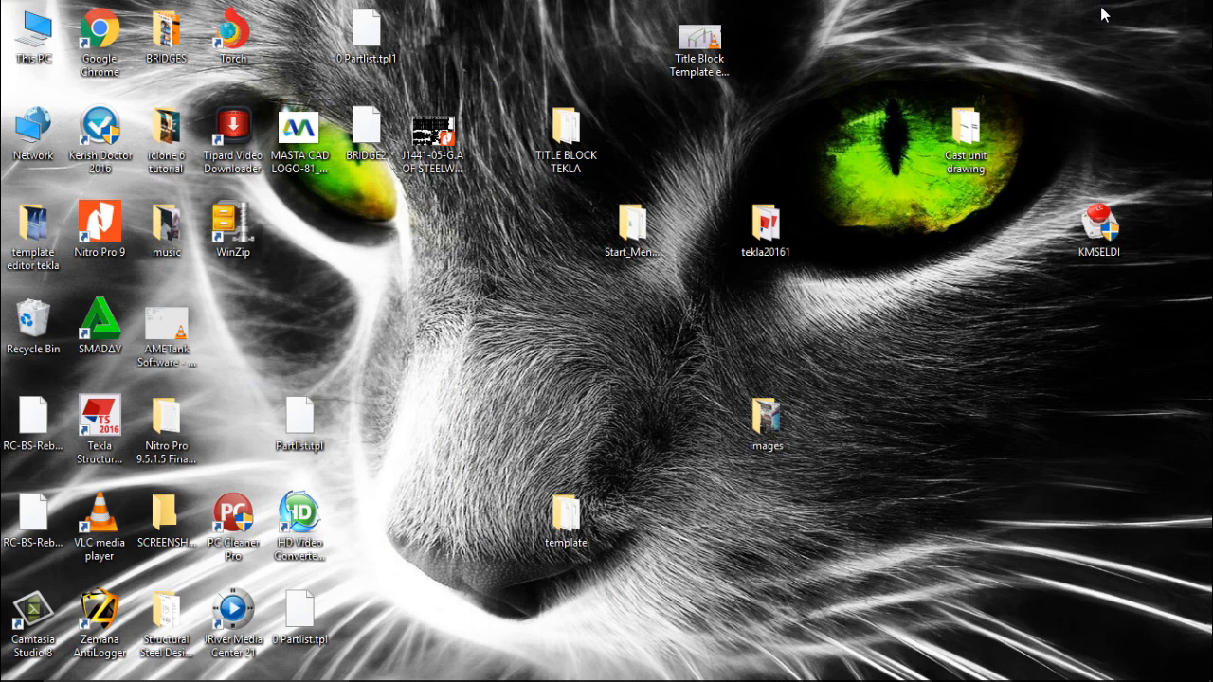
Return to Tekla Structures, reopen the SLAB cast unit drawing CS.2 - 1 and minimise the Drawing List
click(545, 666)
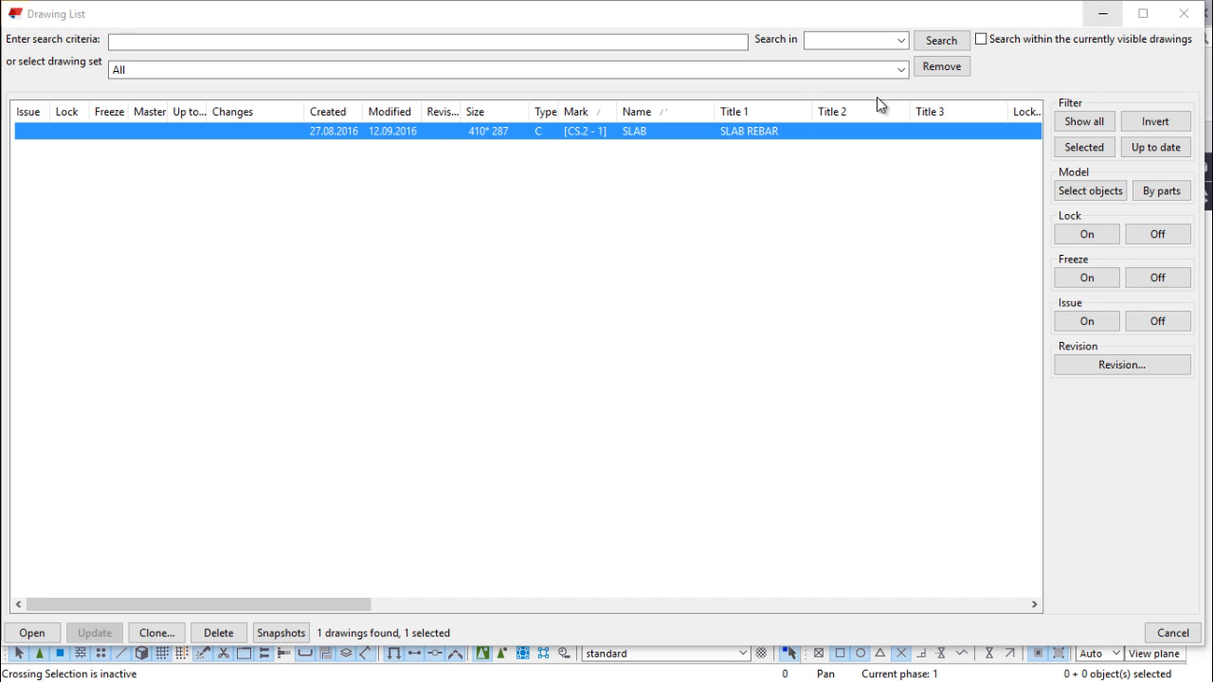
double_click(502, 136)
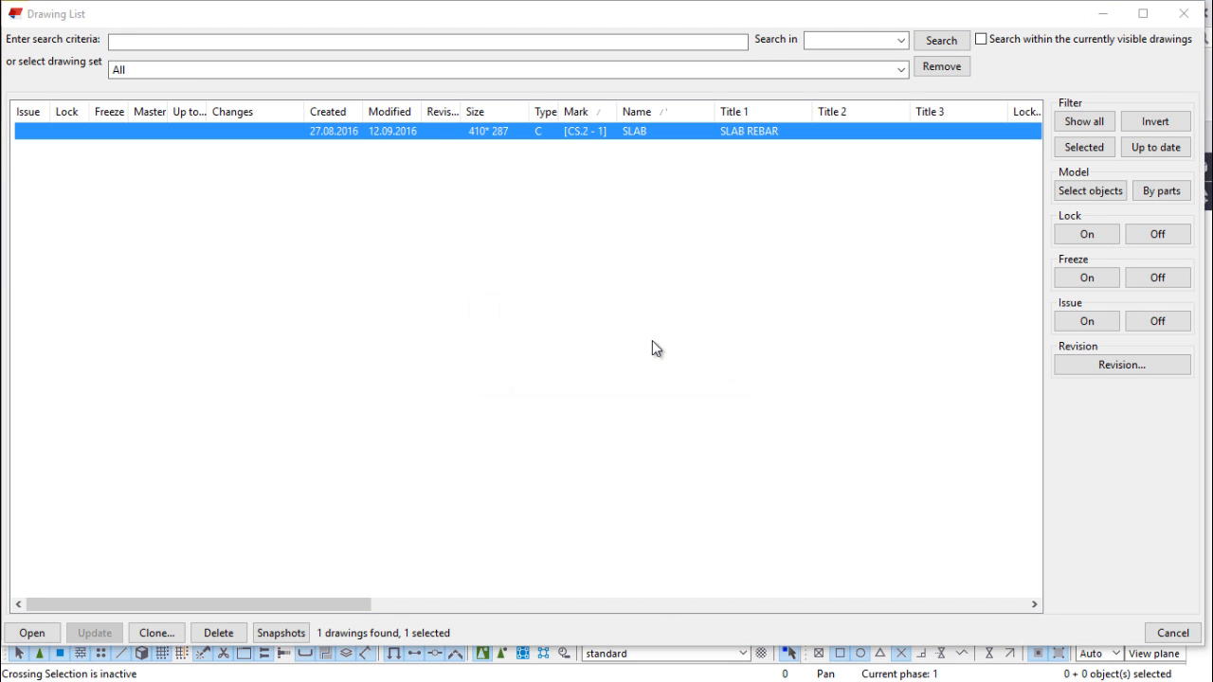
click(1103, 15)
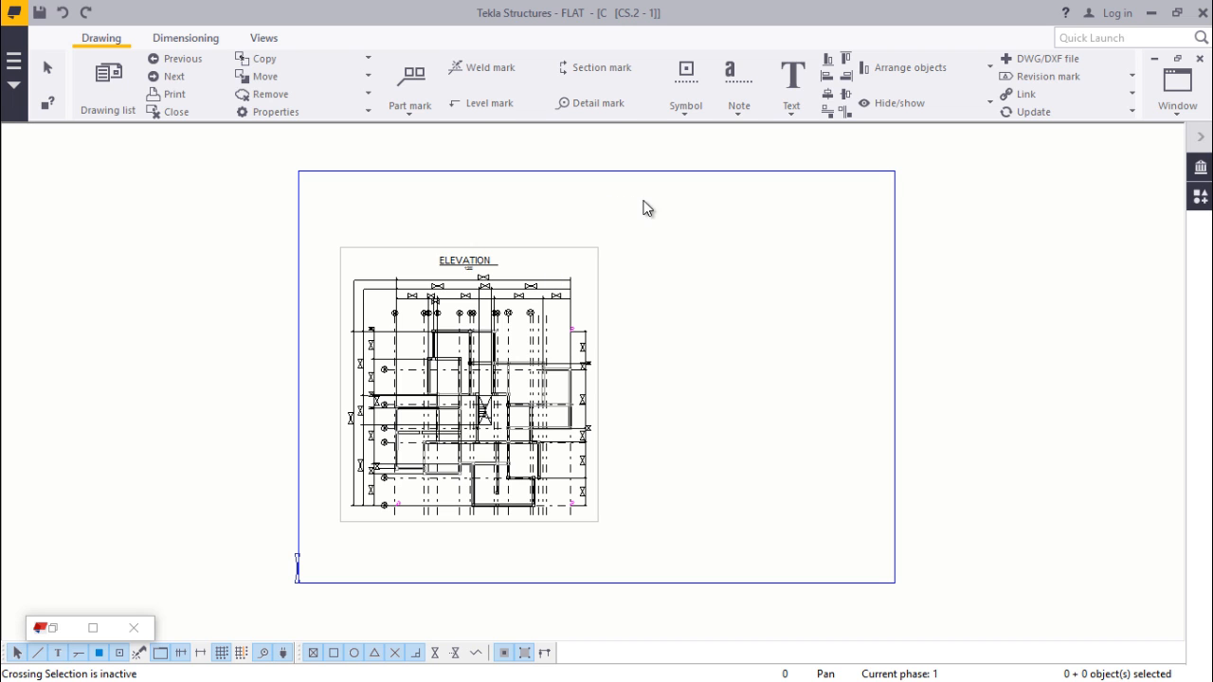
Give the drawing layout a specified size of 1081 × 810 with table layout A2, and apply it to the drawing
double_click(893, 267)
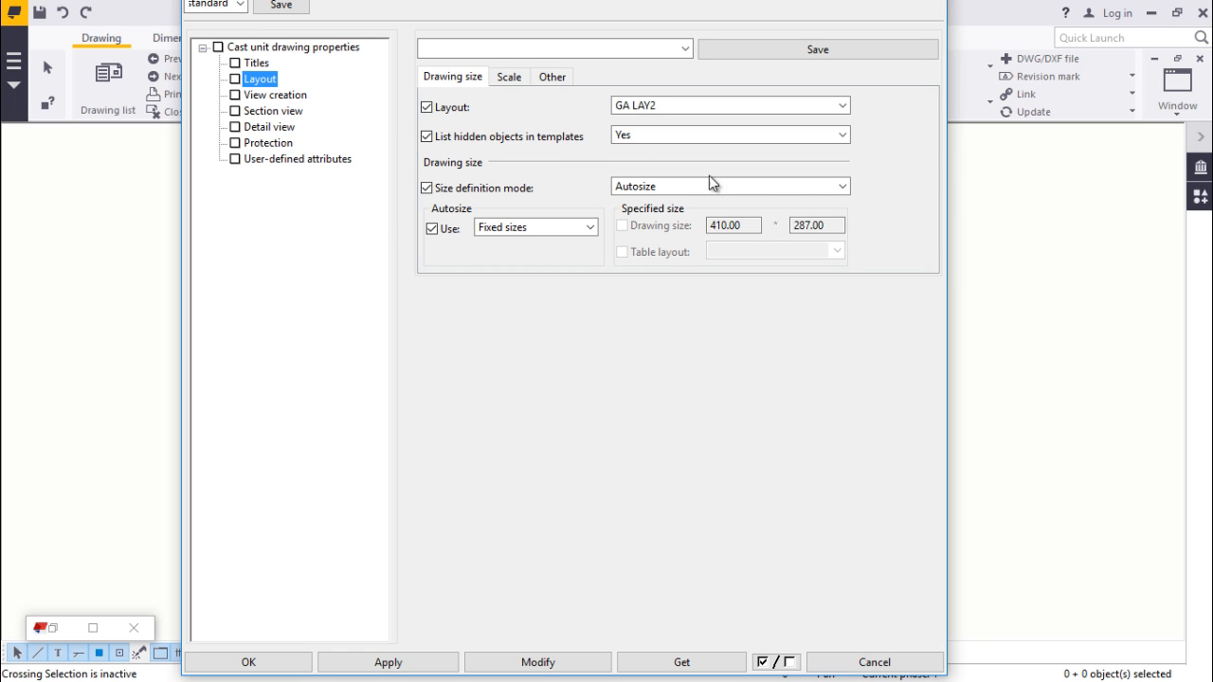
click(810, 189)
click(650, 217)
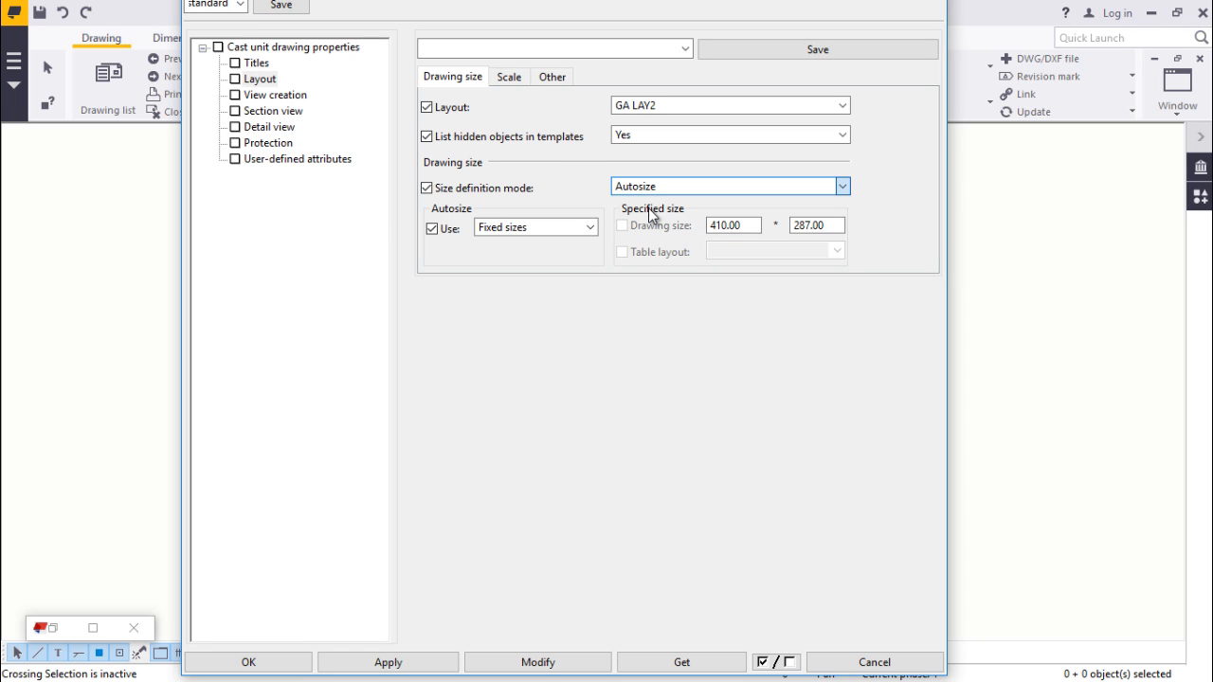
click(623, 227)
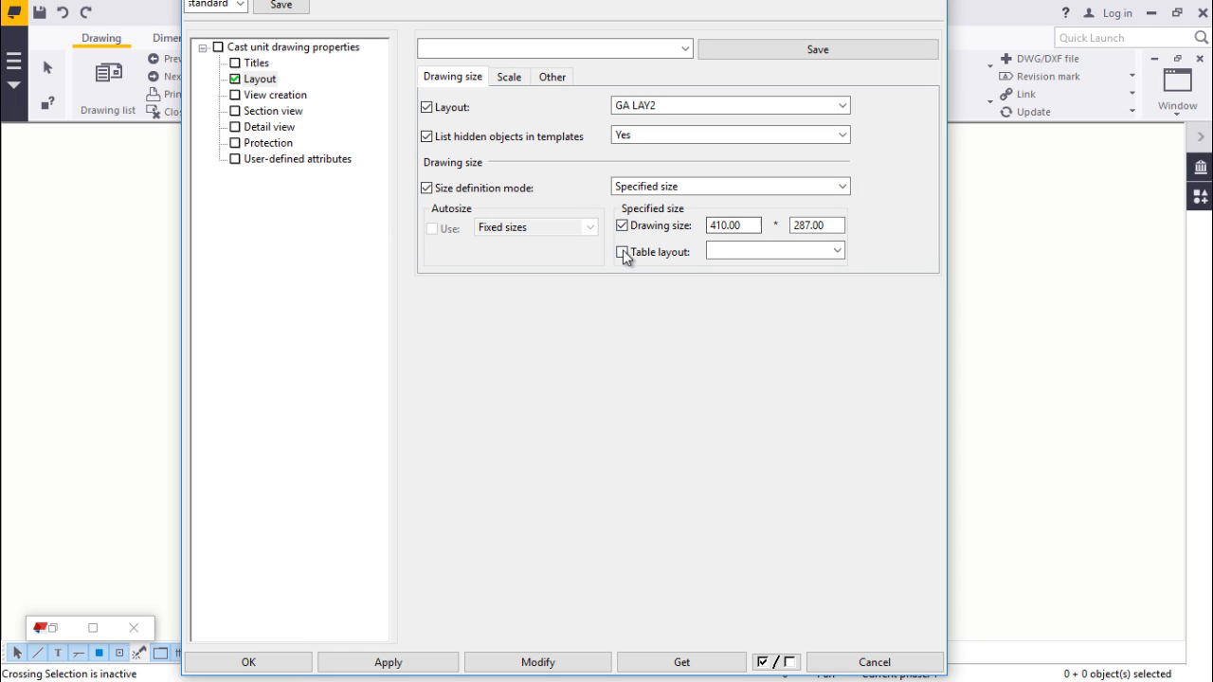
click(837, 250)
click(721, 284)
double_click(744, 225)
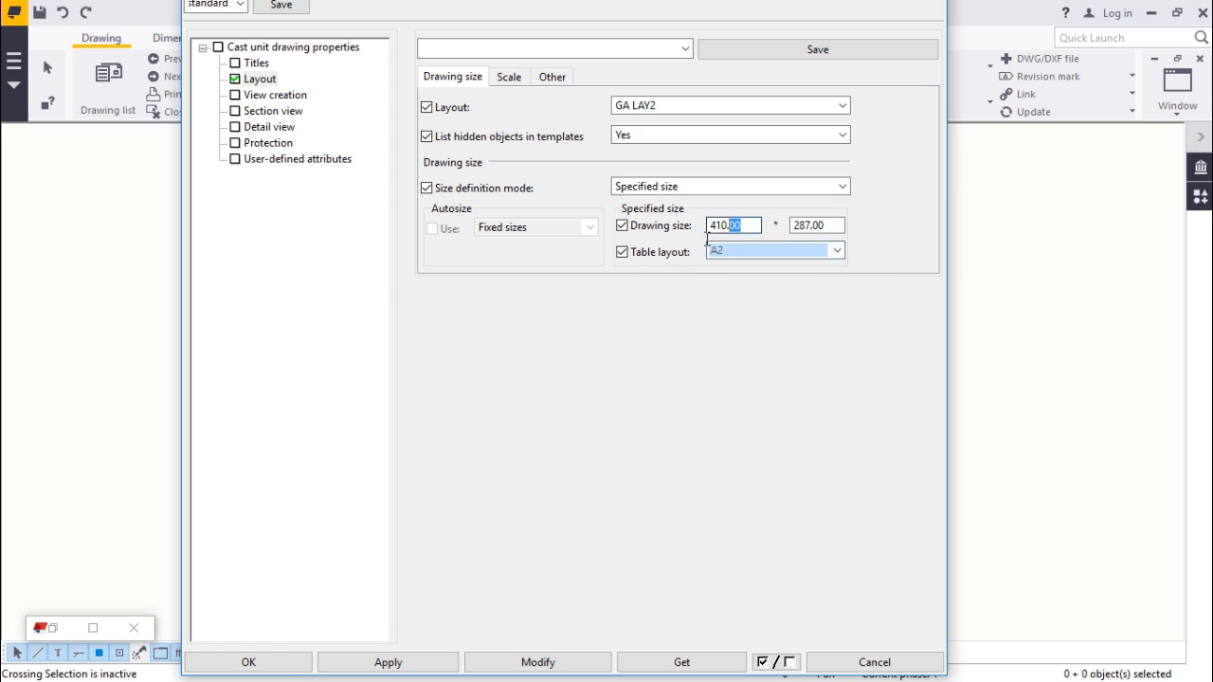
text(1081)
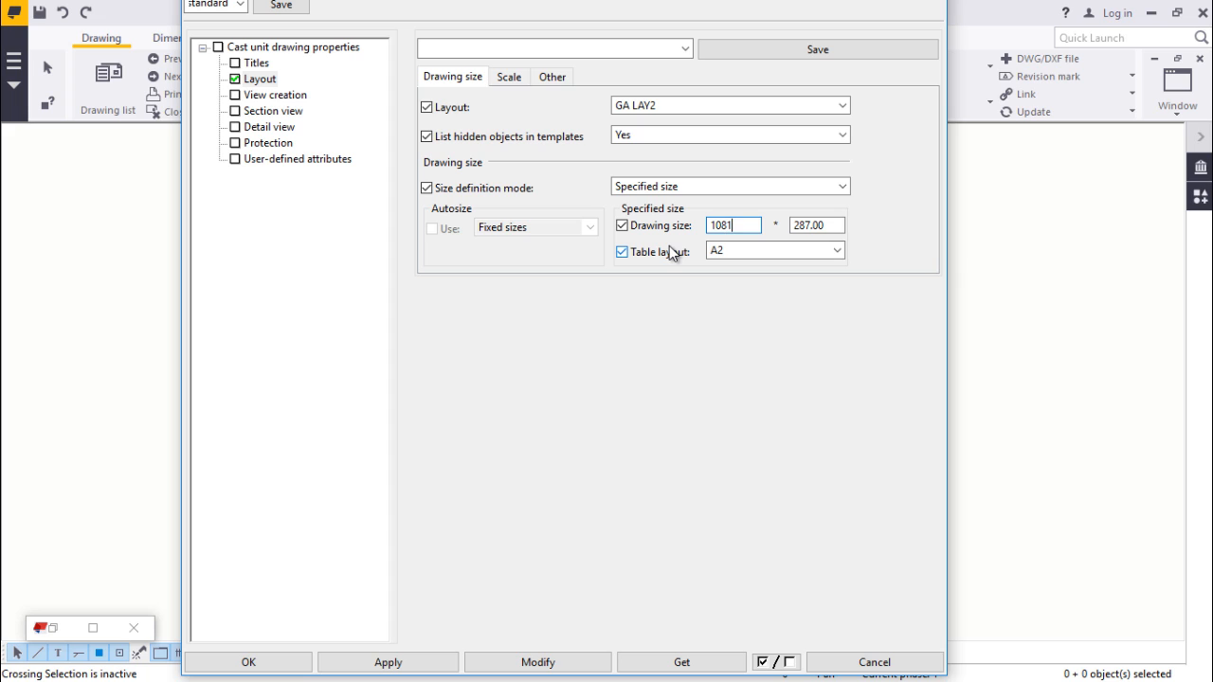
key(Tab)
text(8)
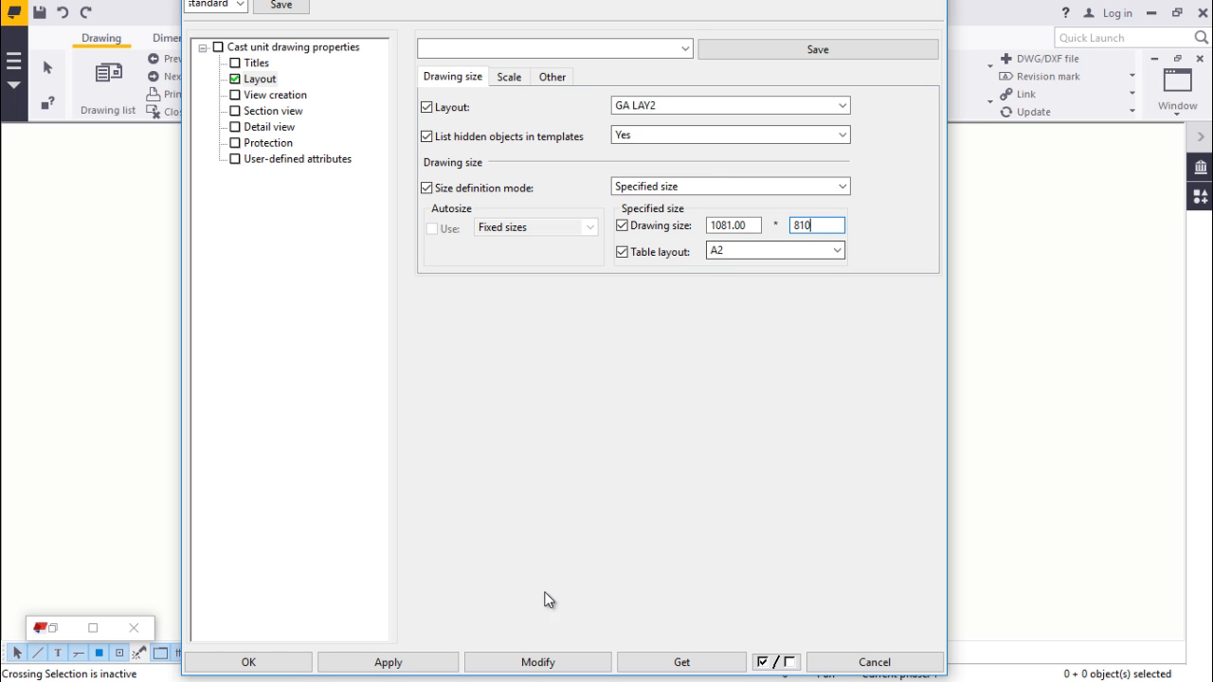
click(531, 663)
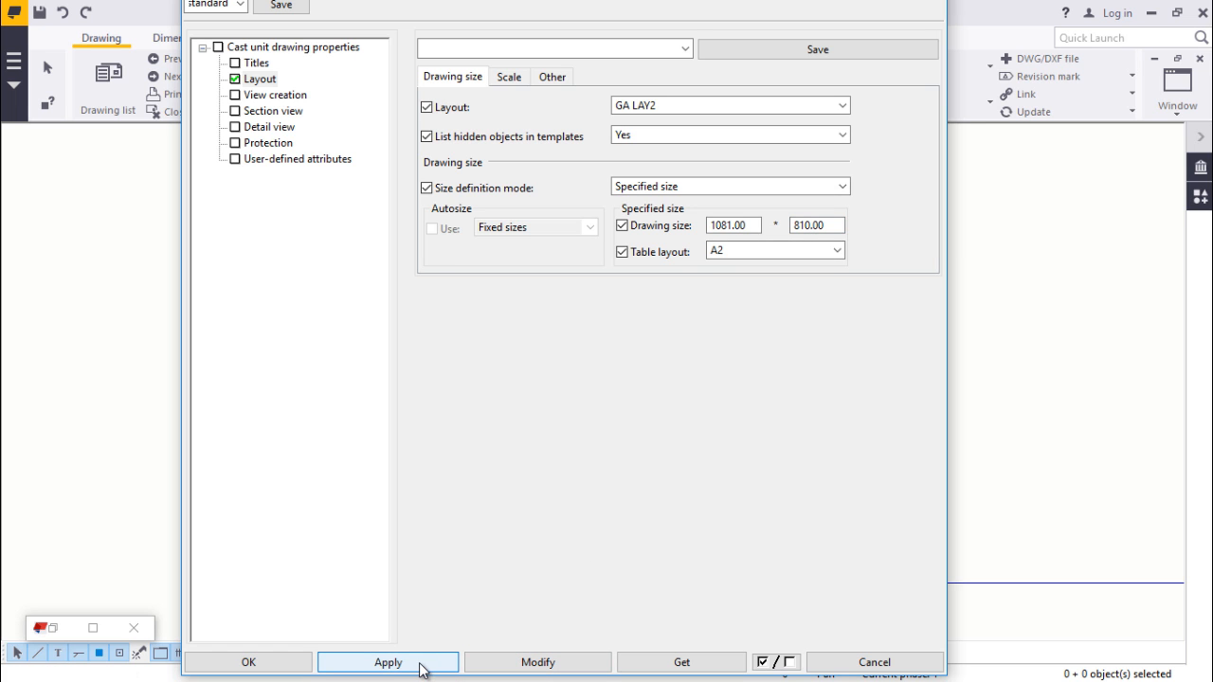
click(302, 662)
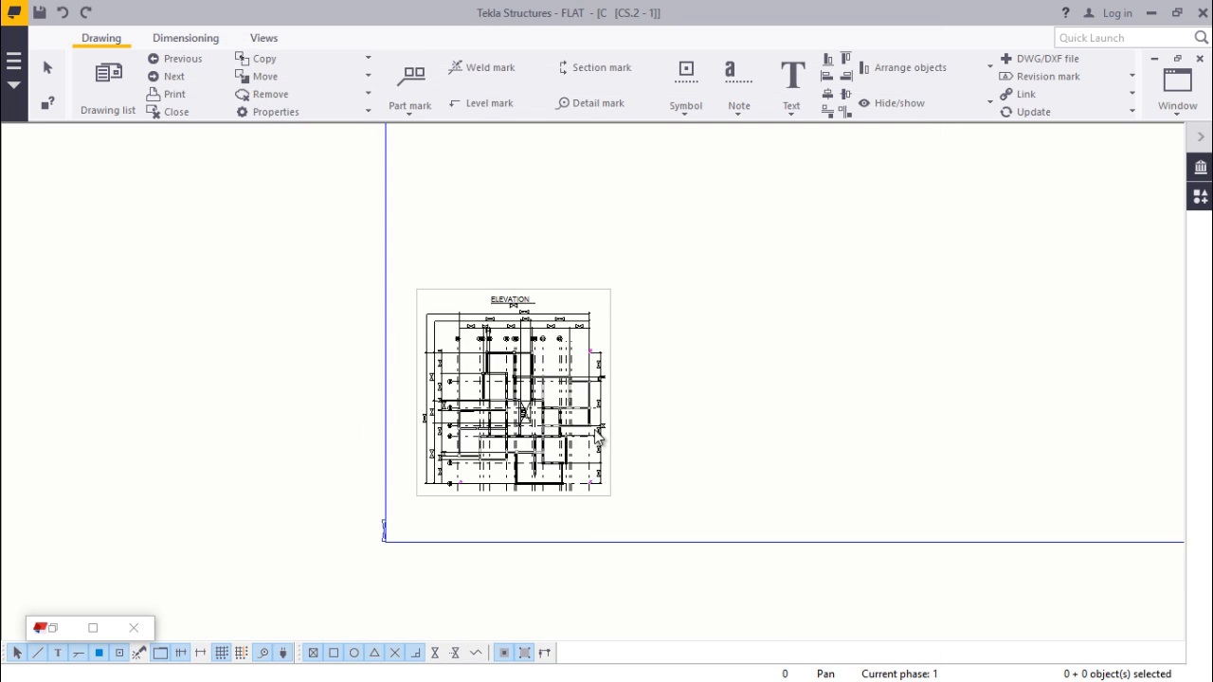
Assign the layout GA LAY2 with table layout A2 to the resized drawing and confirm the drawing properties
scroll(599, 438, down, 6)
scroll(644, 479, up, 2)
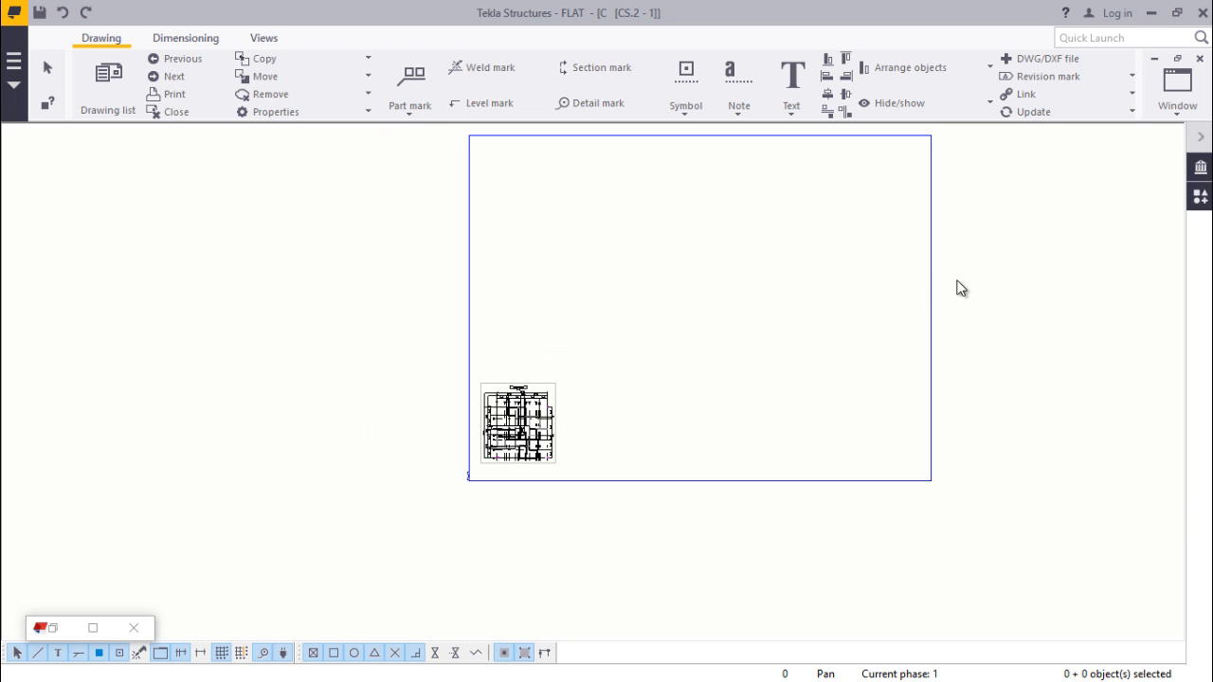
double_click(932, 300)
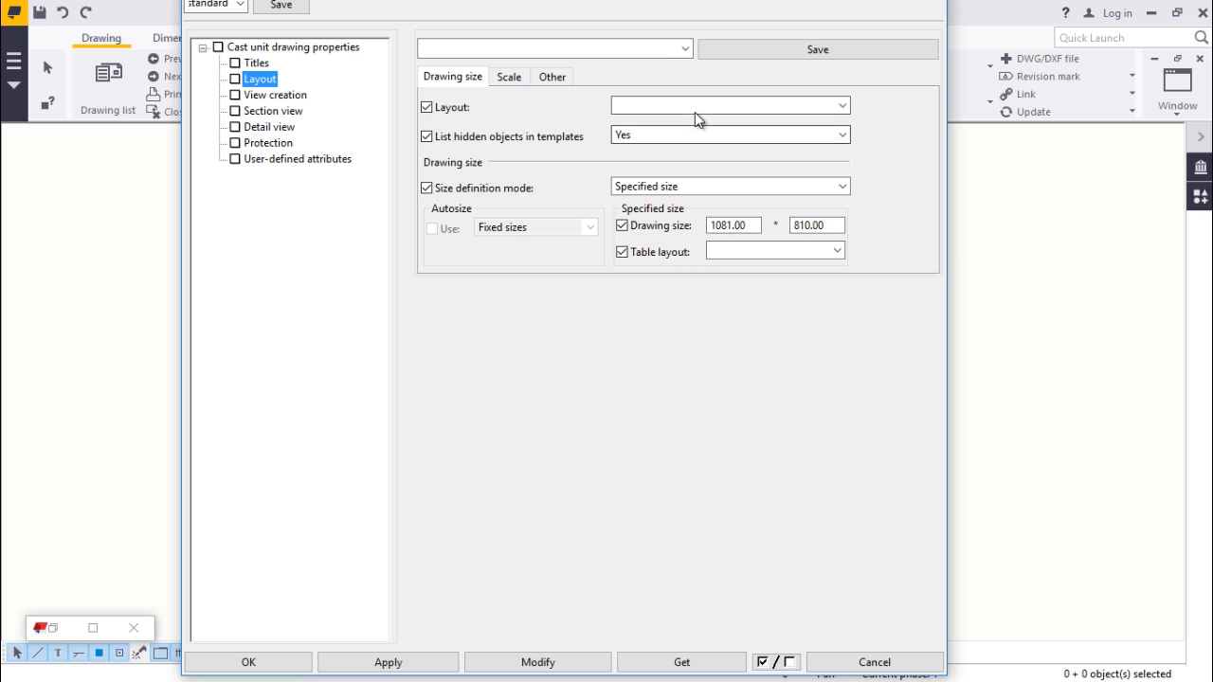
click(694, 112)
click(667, 131)
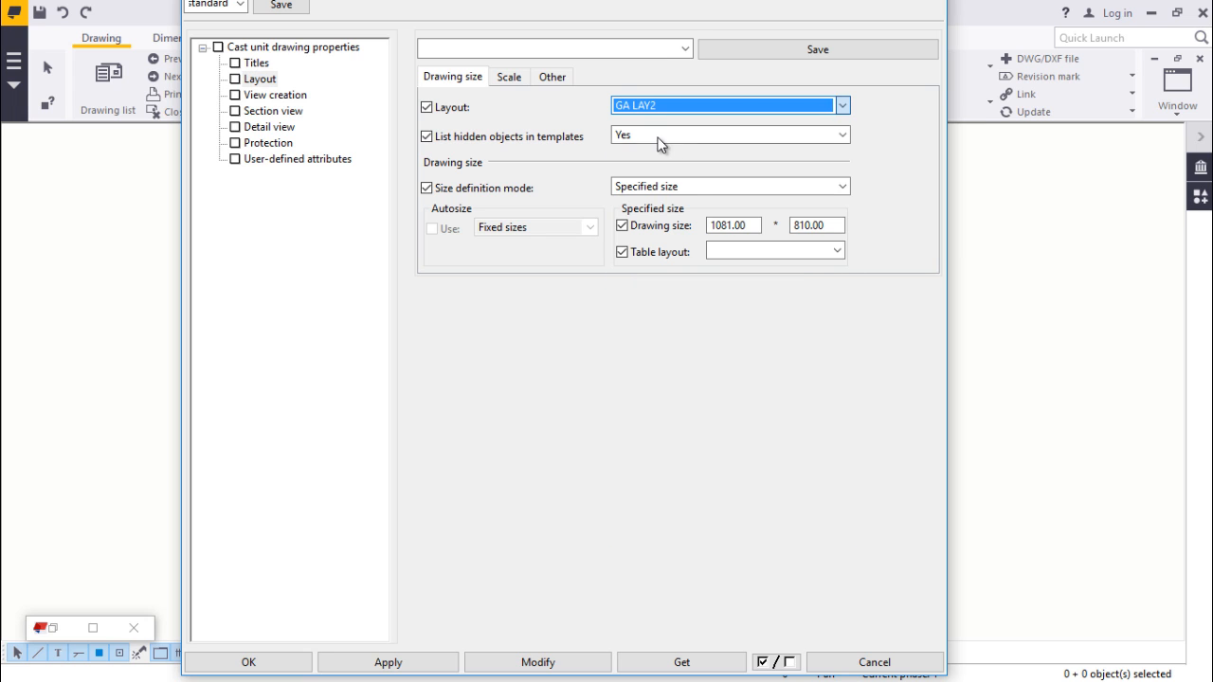
click(838, 251)
click(740, 281)
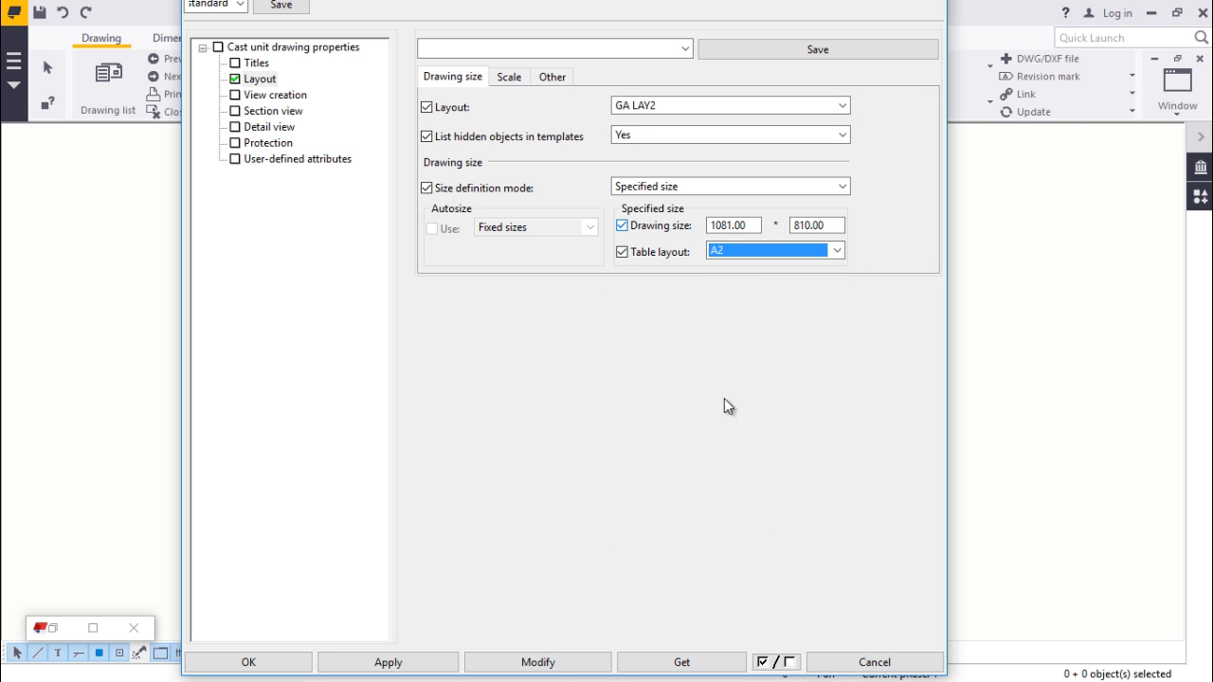
click(556, 663)
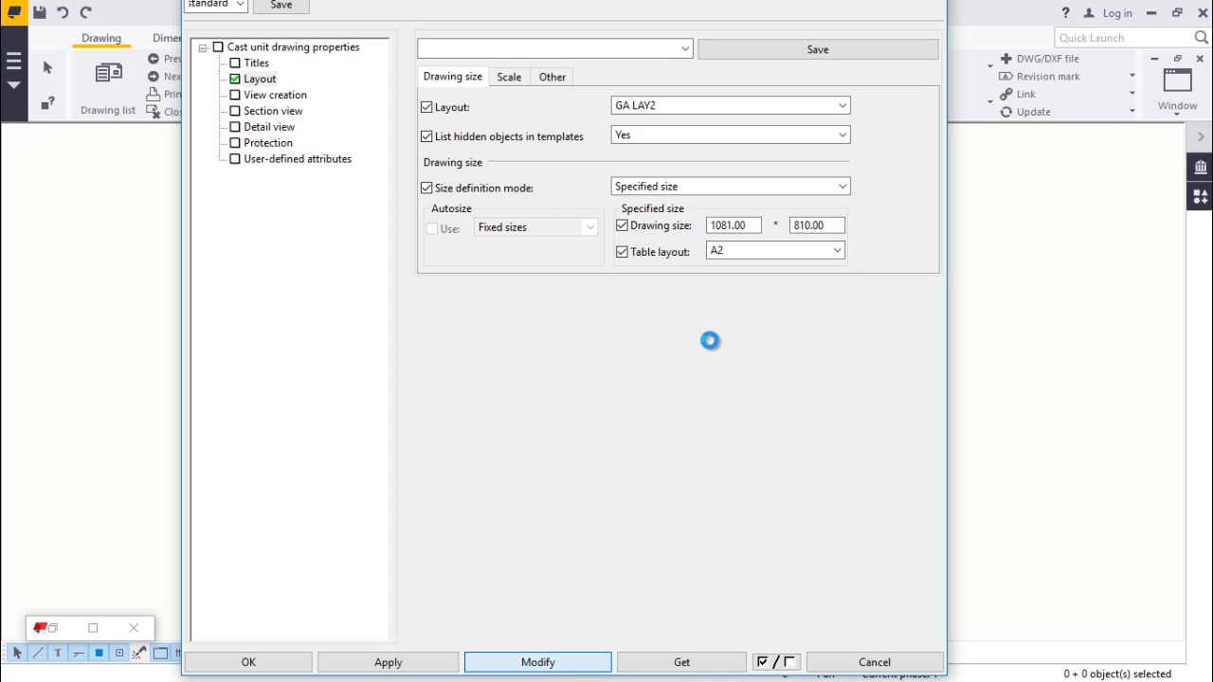
click(256, 666)
Set the scale of the drawing's elevation view to 1/50 and confirm the view properties
scroll(601, 465, down, 1)
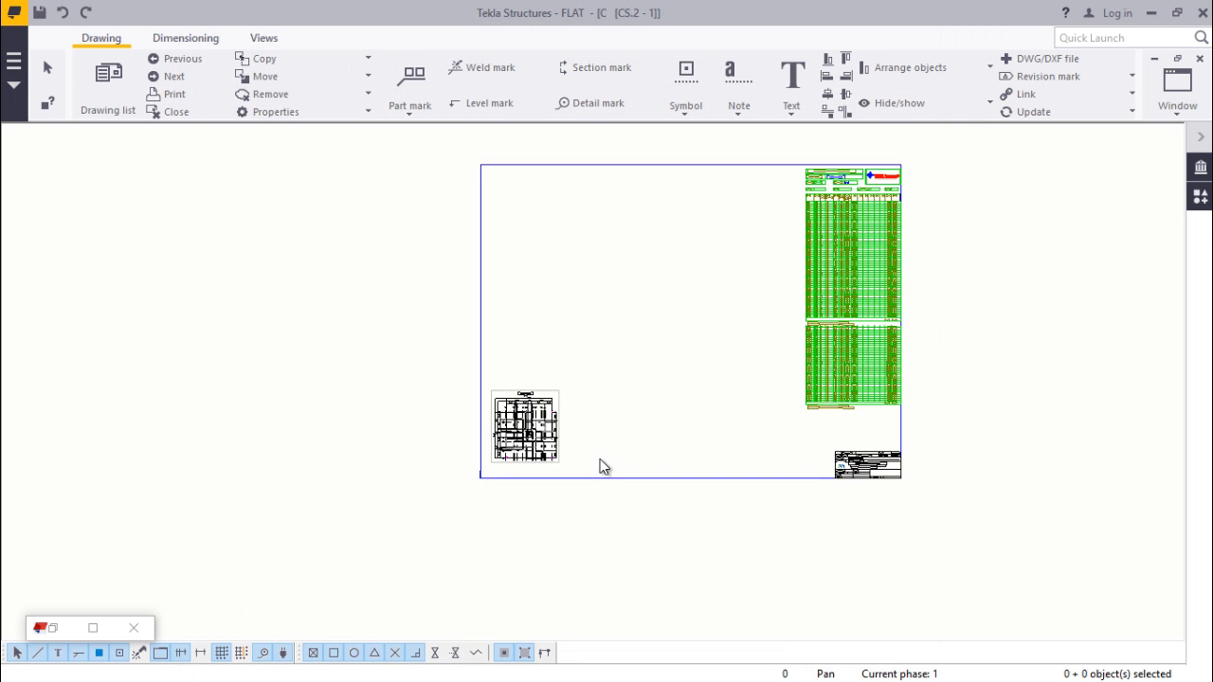
scroll(601, 465, up, 5)
click(568, 361)
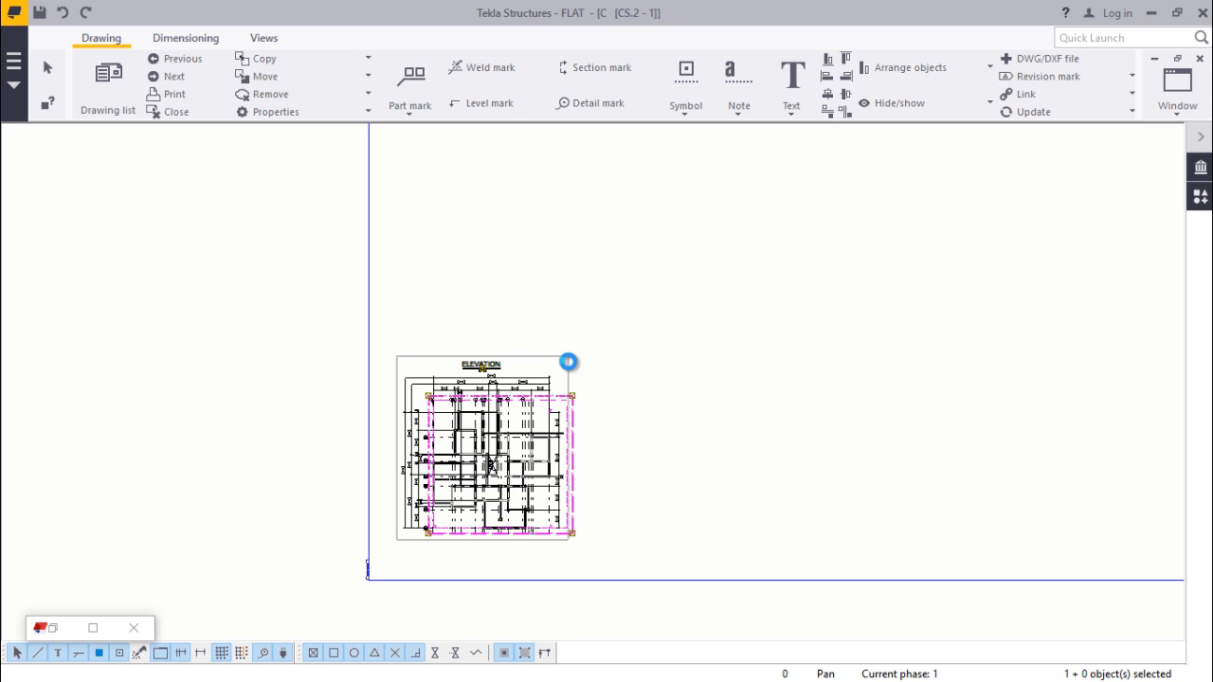
double_click(569, 362)
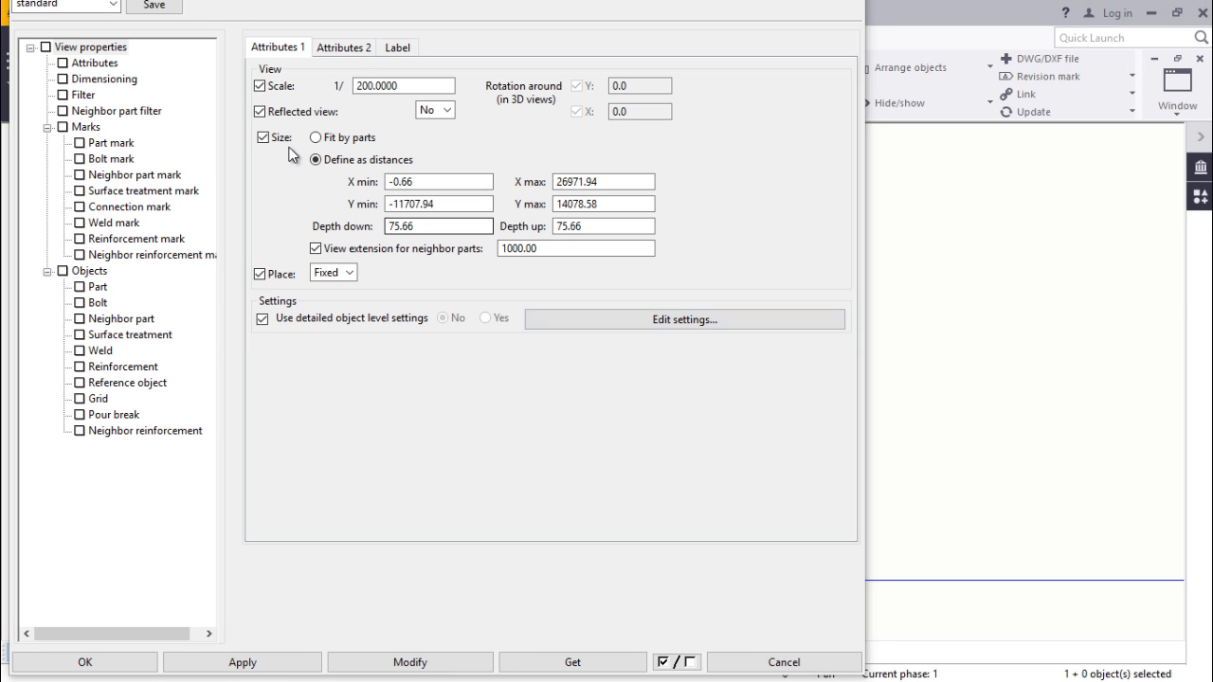
drag(404, 88, 366, 92)
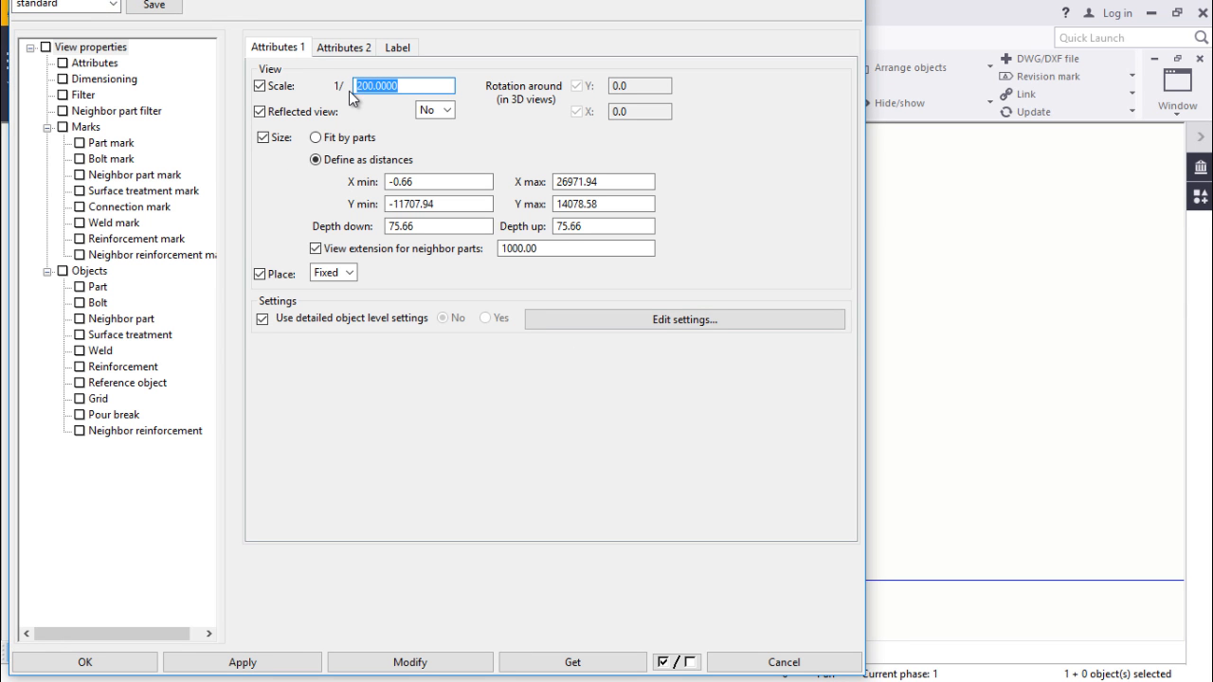
text(50)
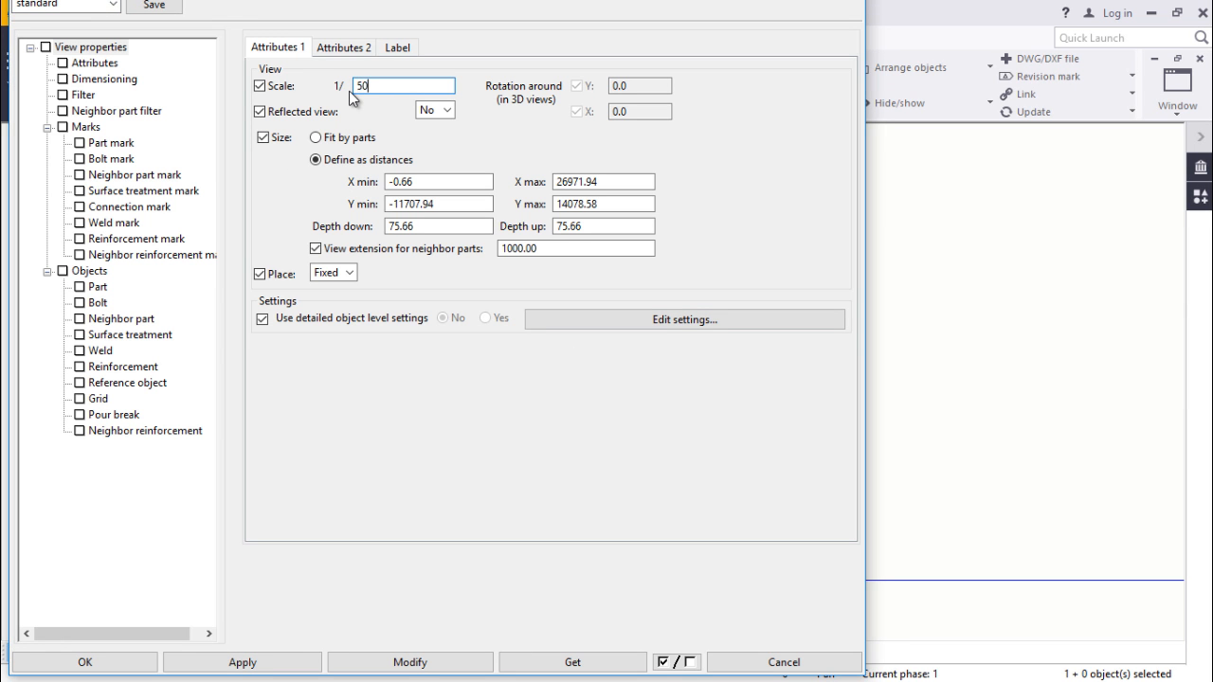
click(387, 669)
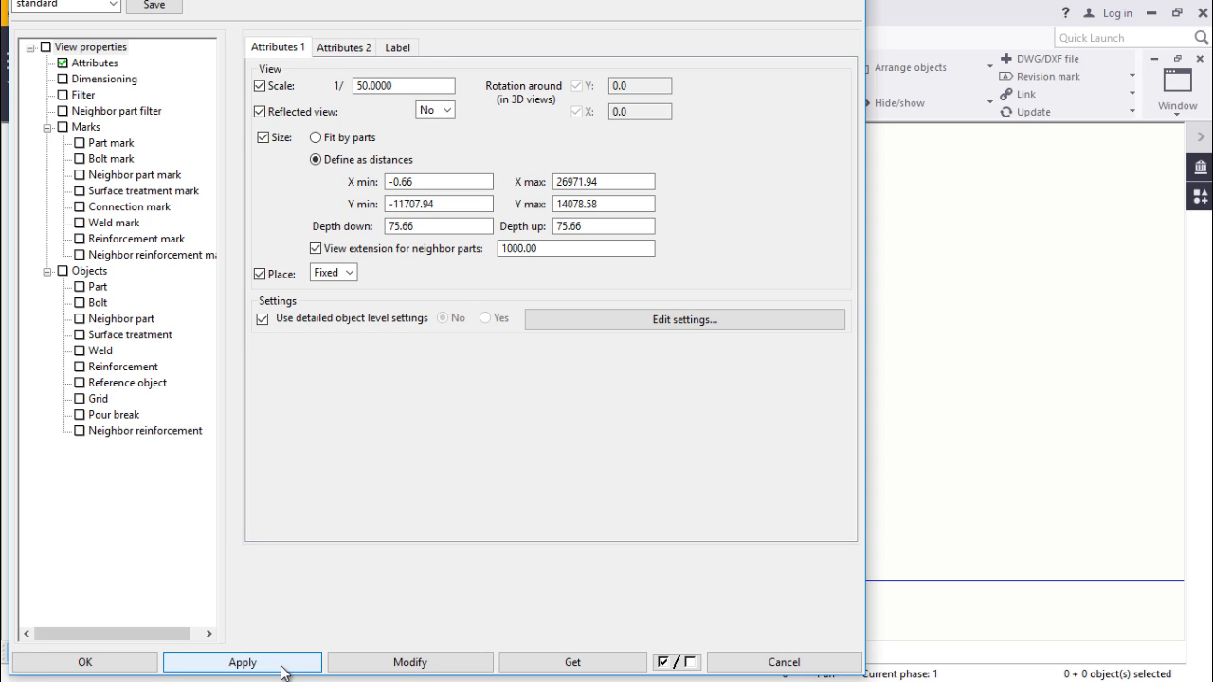
click(267, 669)
click(114, 667)
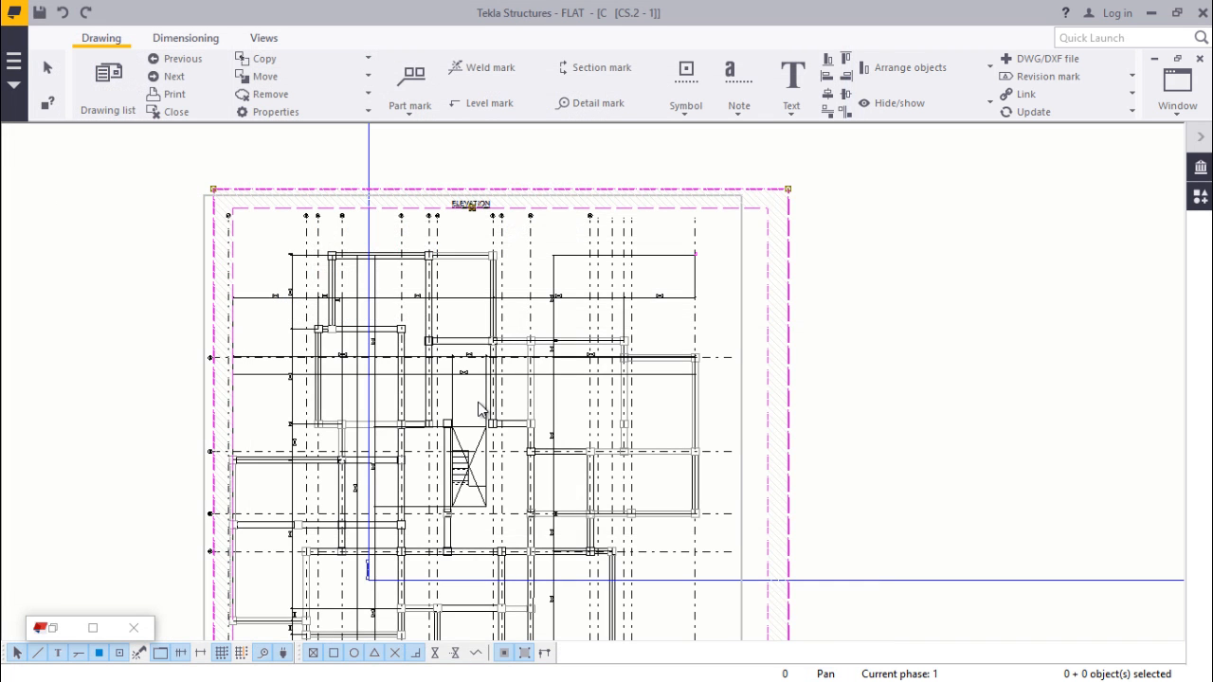
Move the elevation view inside the drawing frame, into the empty area beside the bending schedule
scroll(496, 429, down, 5)
scroll(591, 384, up, 2)
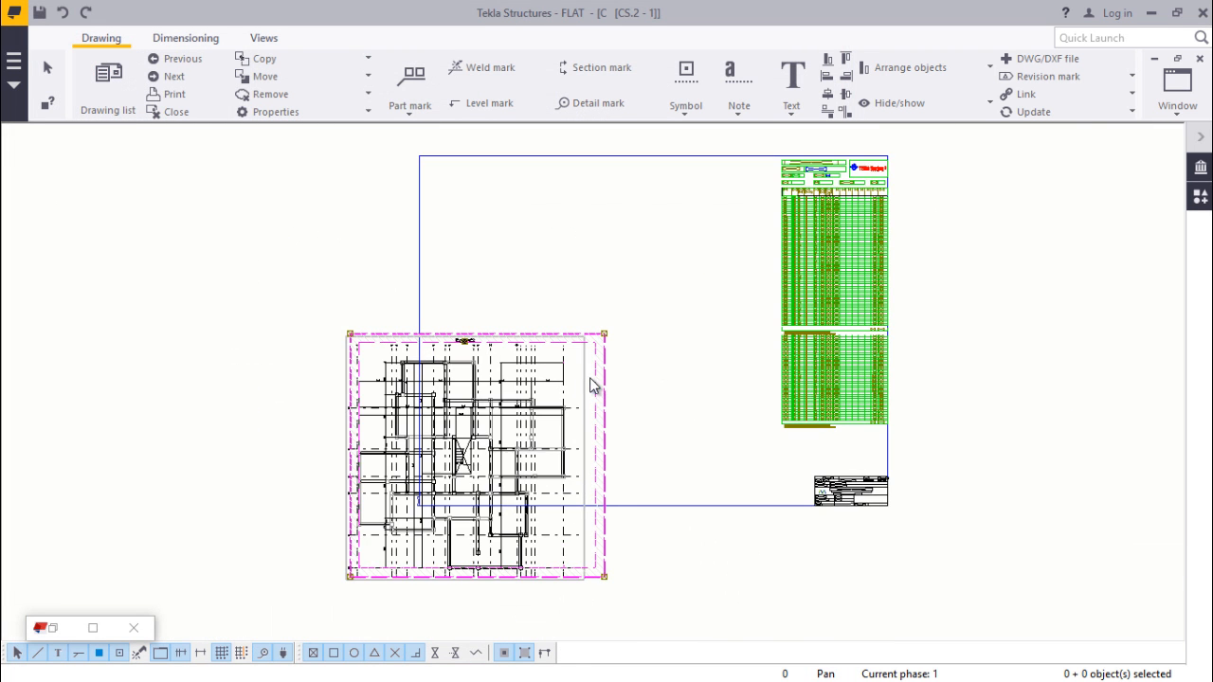
mouse_move(585, 376)
mouse_down()
mouse_move(693, 217)
mouse_move(687, 232)
mouse_move(699, 236)
mouse_up()
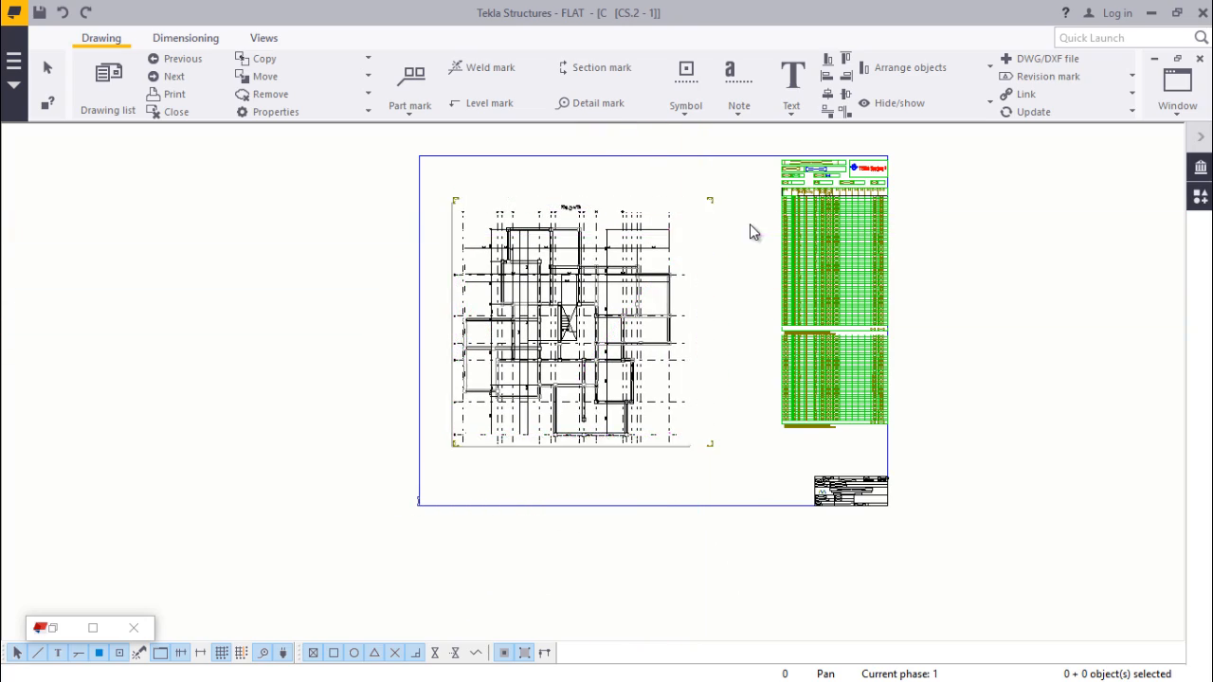
Examine the bending schedule's title block, logo, column headings and first bar rows
scroll(853, 188, up, 2)
scroll(853, 180, up, 10)
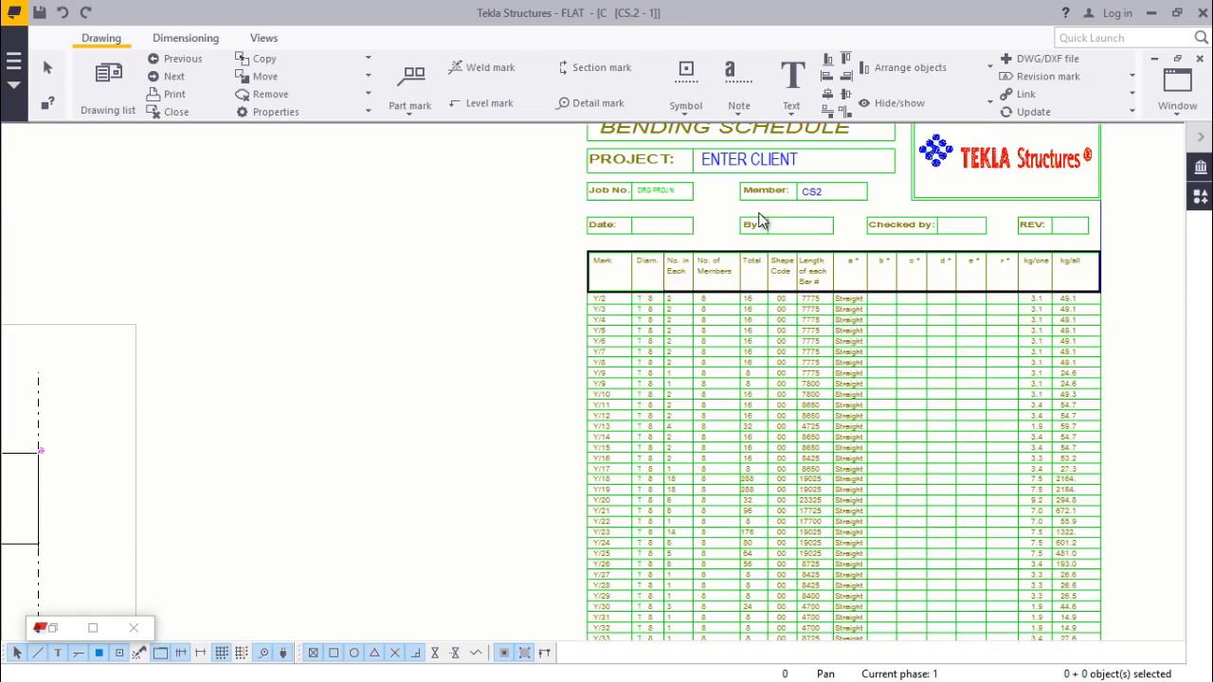
scroll(406, 339, down, 5)
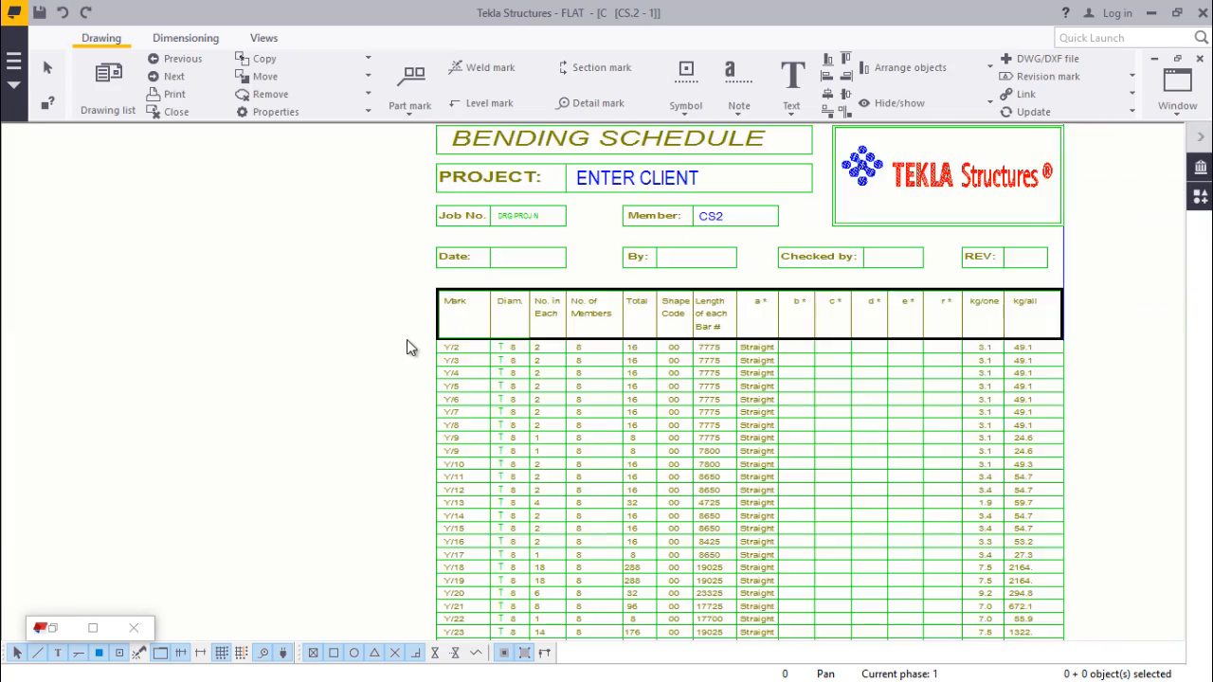
scroll(952, 322, up, 3)
scroll(953, 322, up, 2)
scroll(720, 374, down, 7)
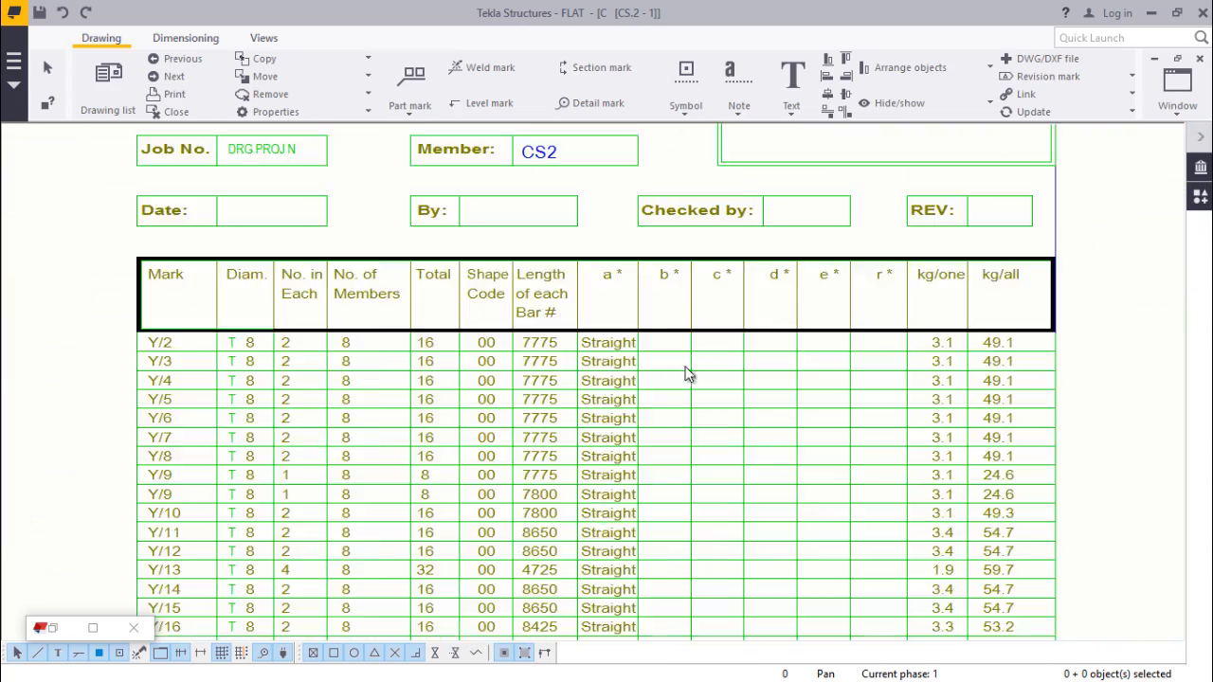
scroll(745, 368, down, 3)
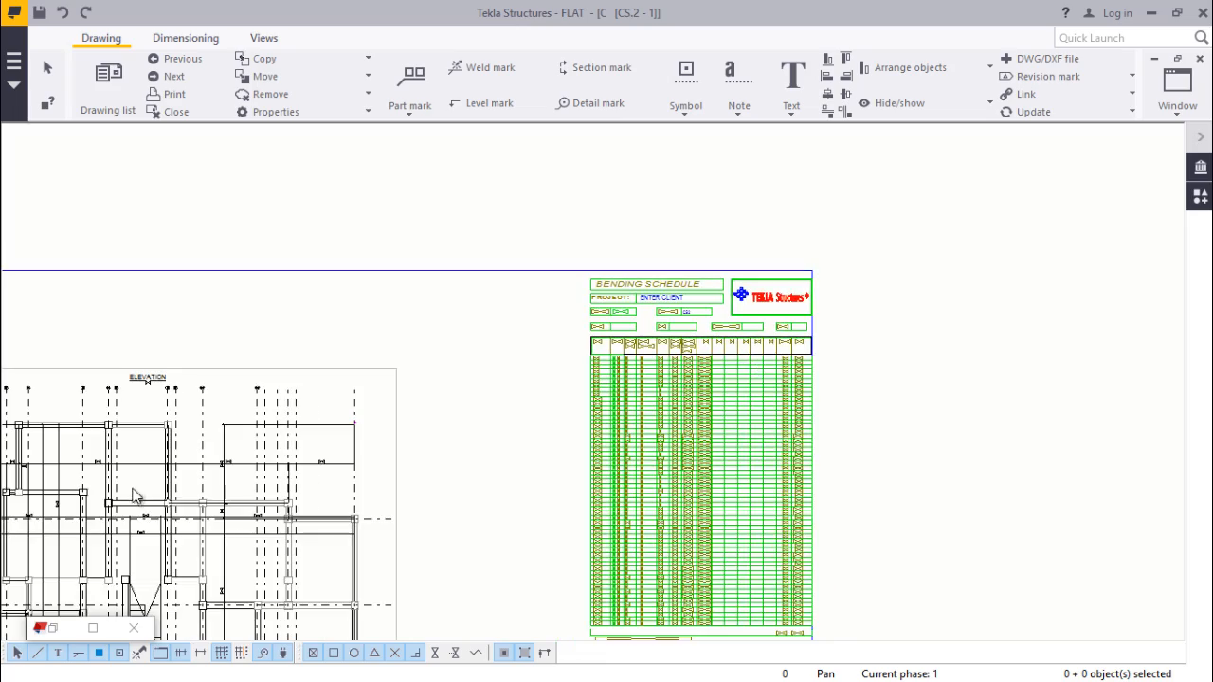
scroll(590, 421, down, 1)
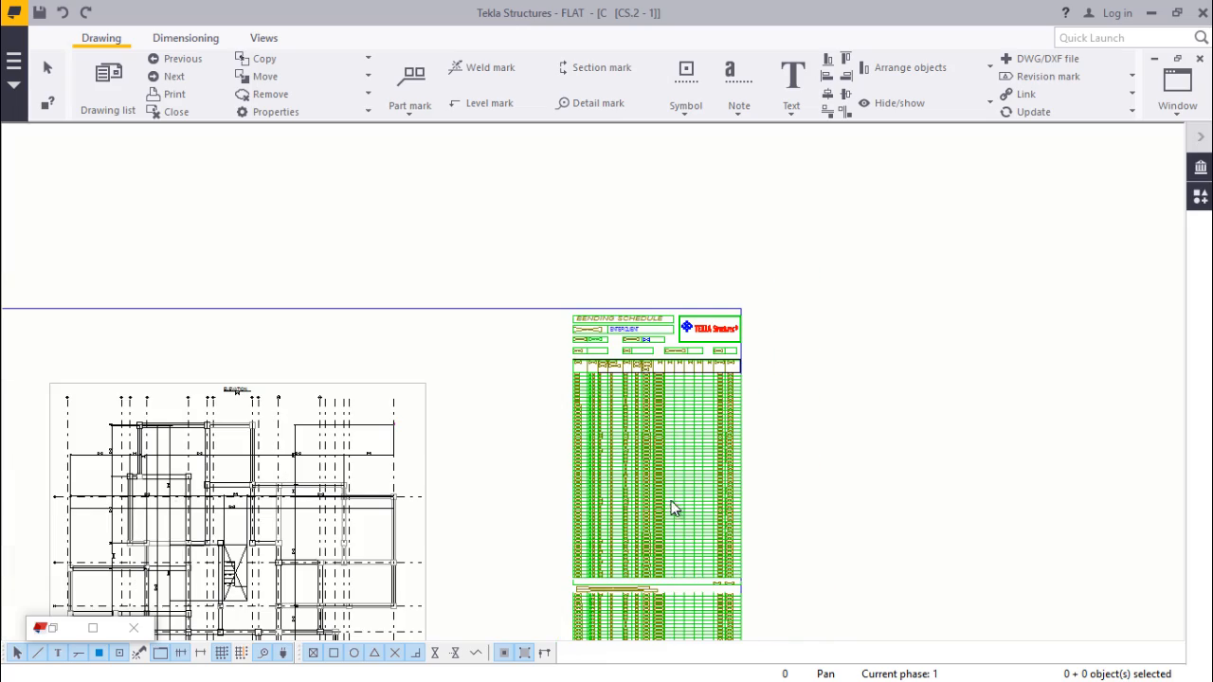
Examine the remaining bar rows of the bending schedule down to its total row and closing notes
scroll(671, 500, up, 7)
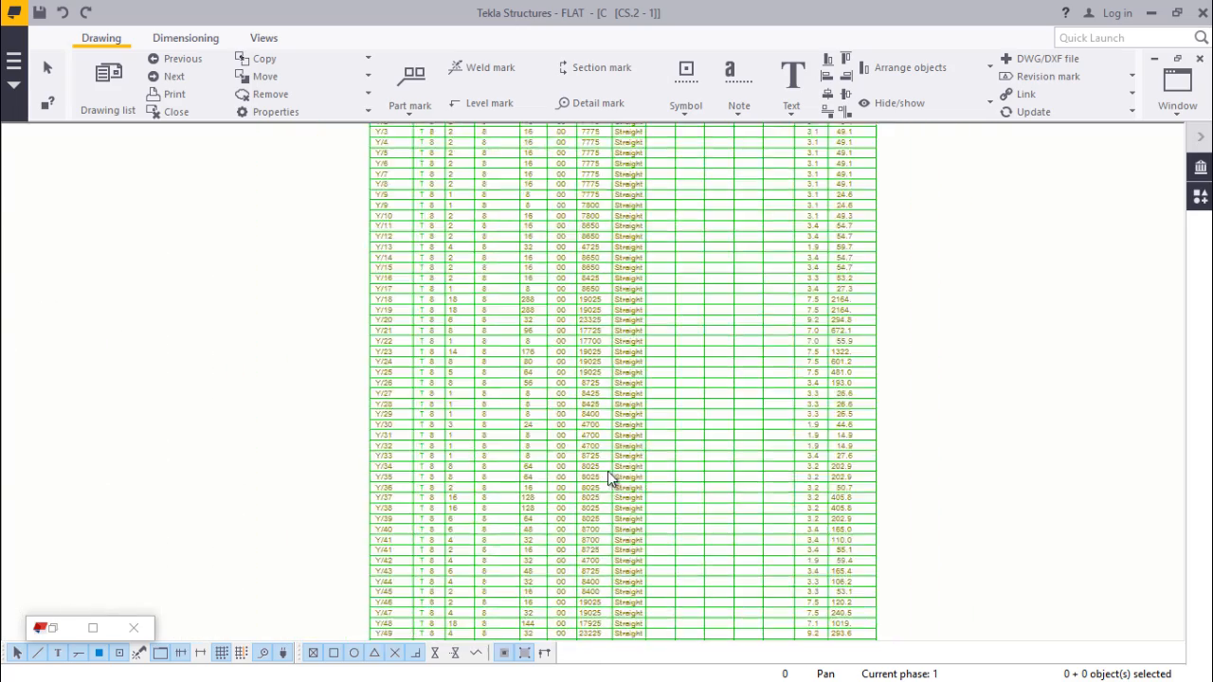
scroll(608, 471, down, 6)
scroll(633, 593, up, 2)
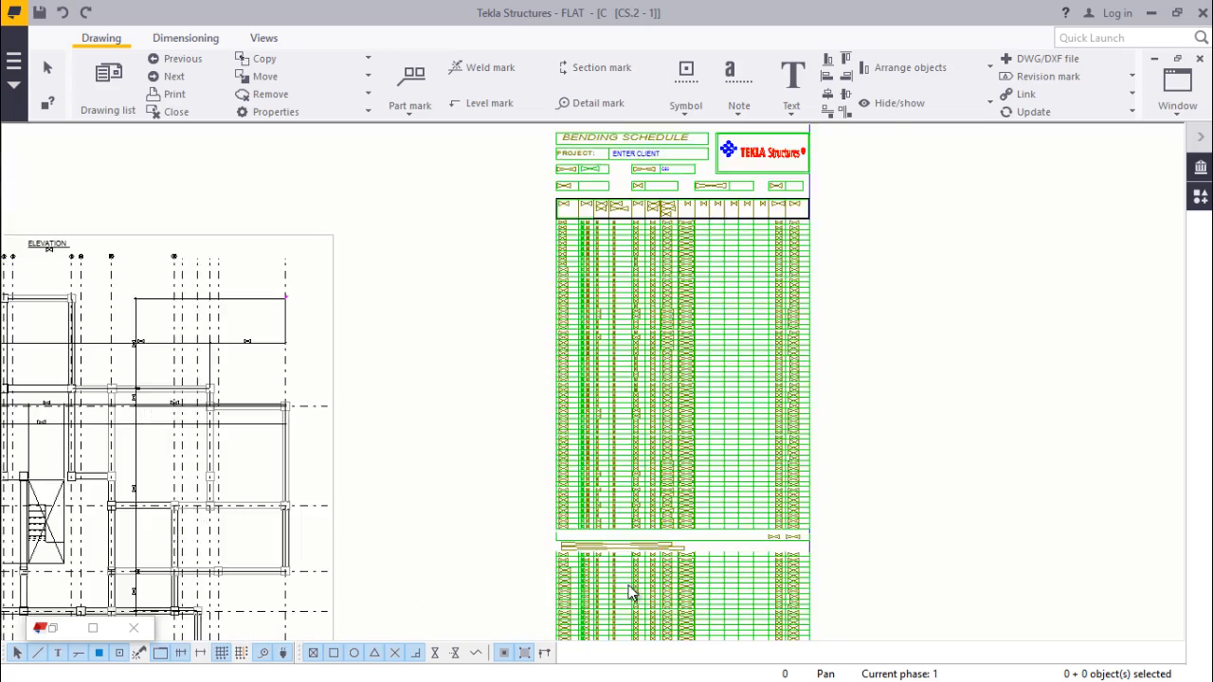
scroll(633, 593, up, 2)
scroll(655, 411, down, 3)
scroll(677, 525, up, 3)
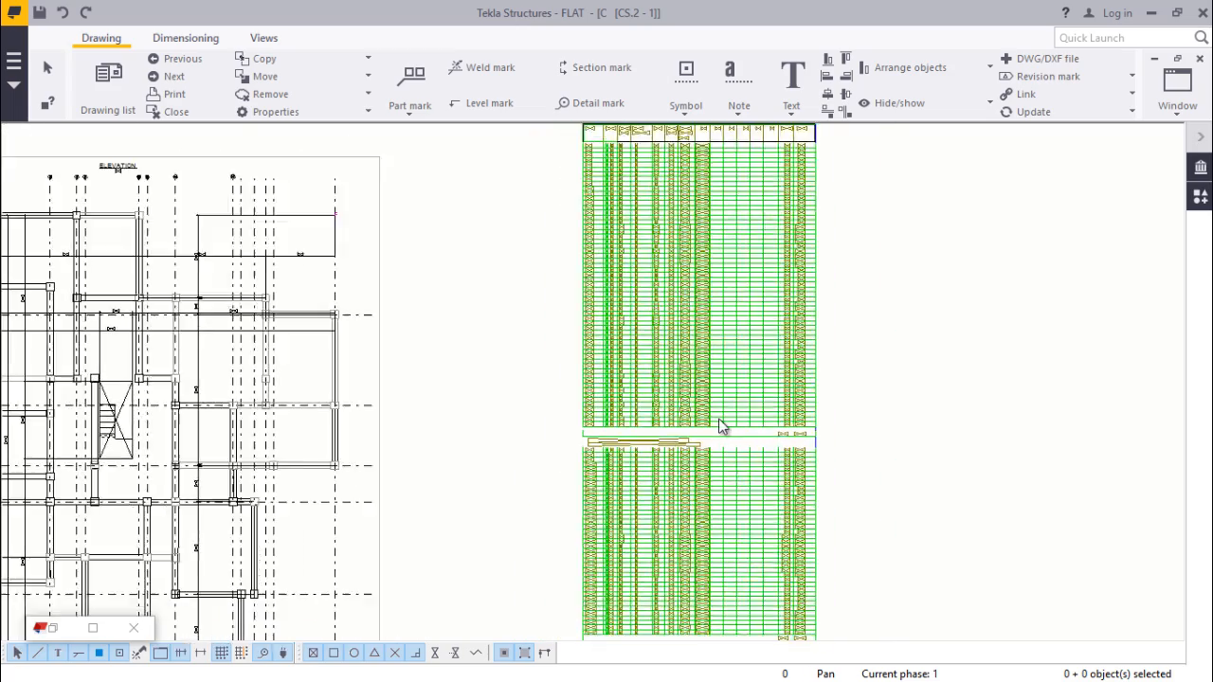
scroll(723, 424, down, 2)
scroll(709, 577, down, 2)
scroll(713, 574, up, 4)
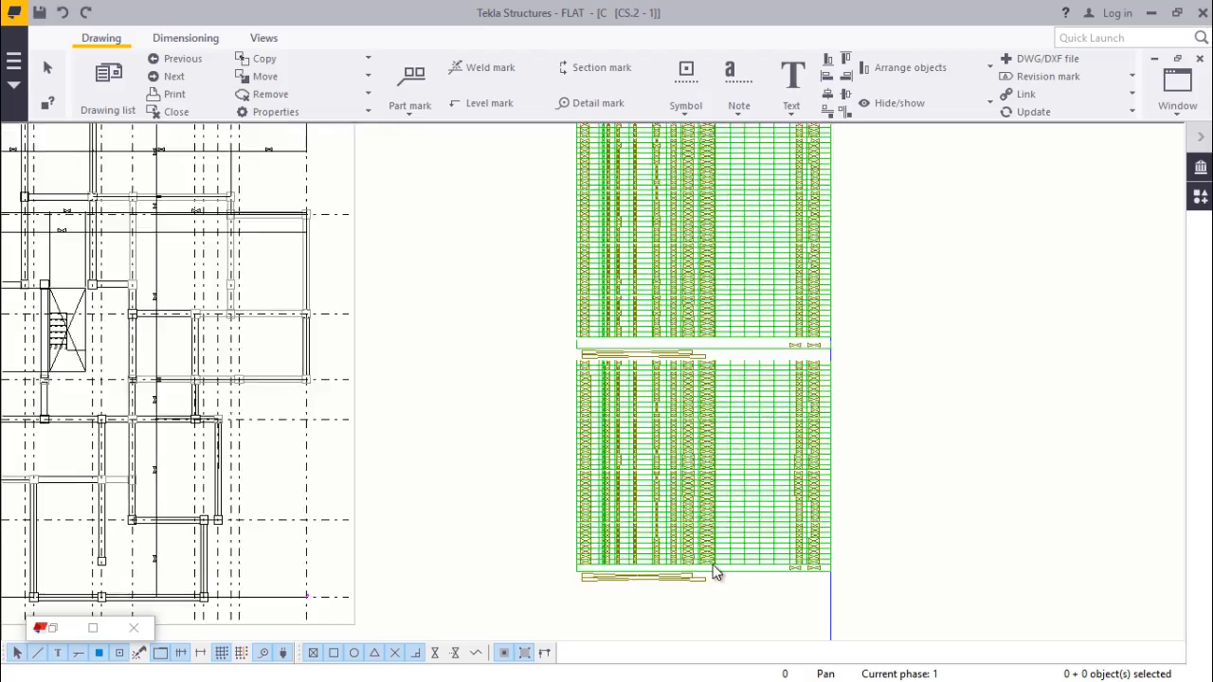
scroll(716, 573, up, 6)
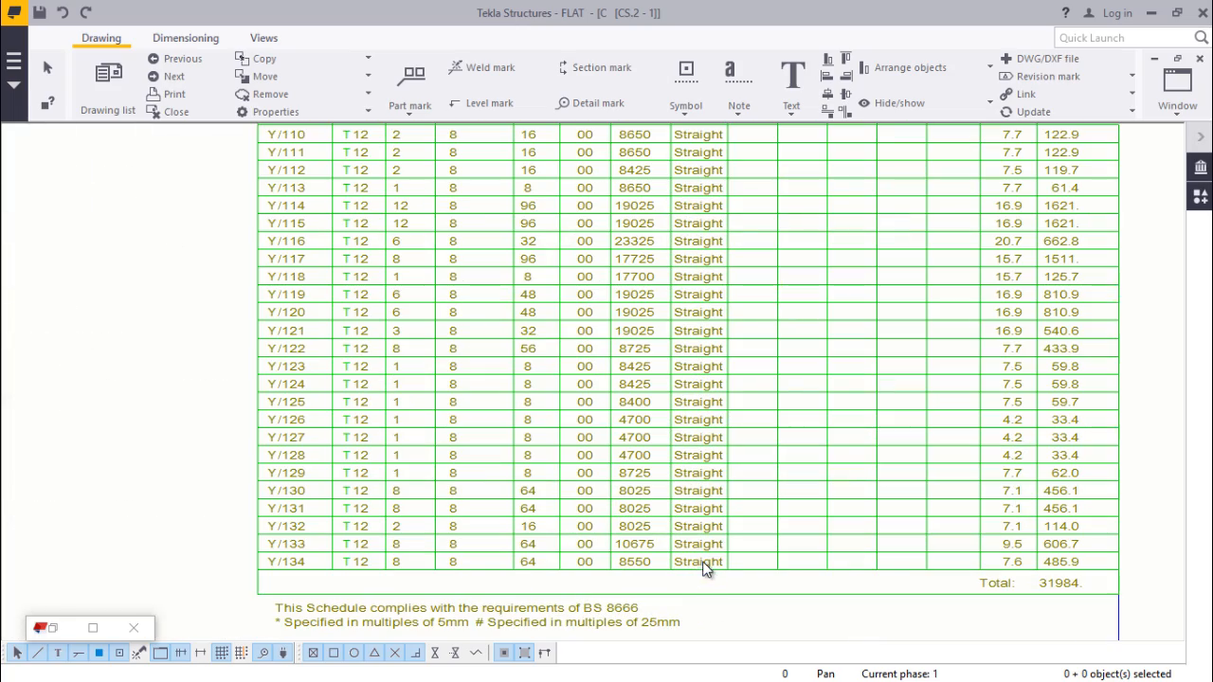
scroll(737, 548, down, 5)
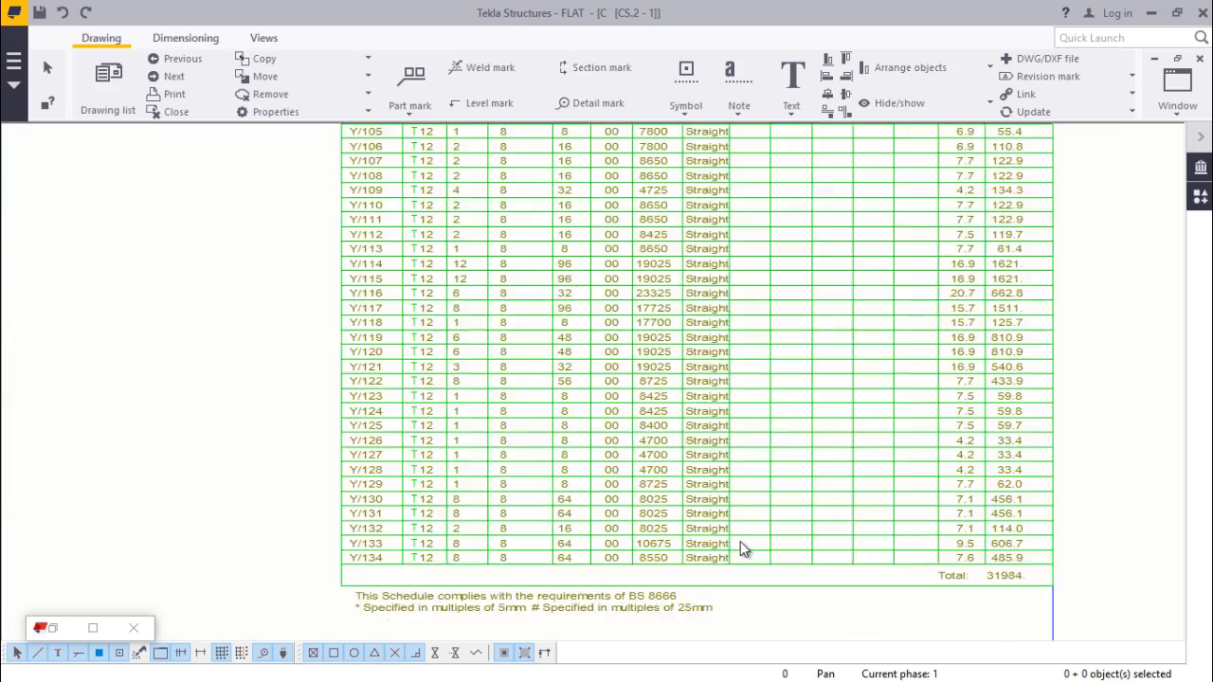
scroll(881, 542, up, 5)
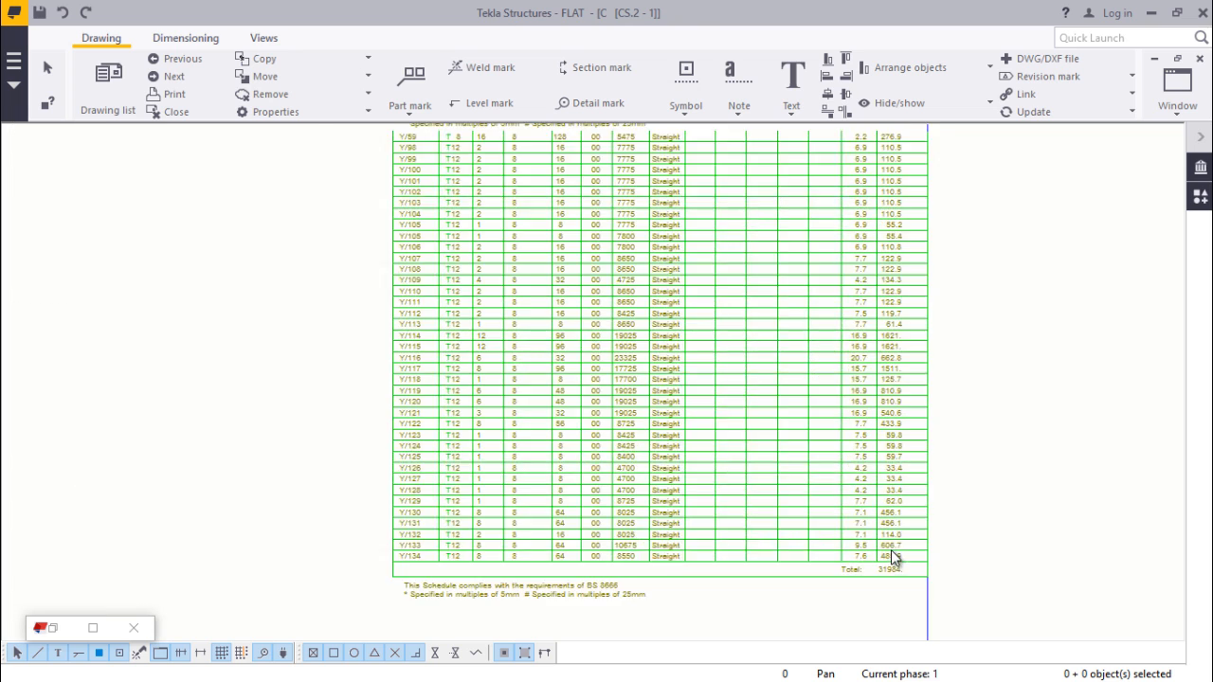